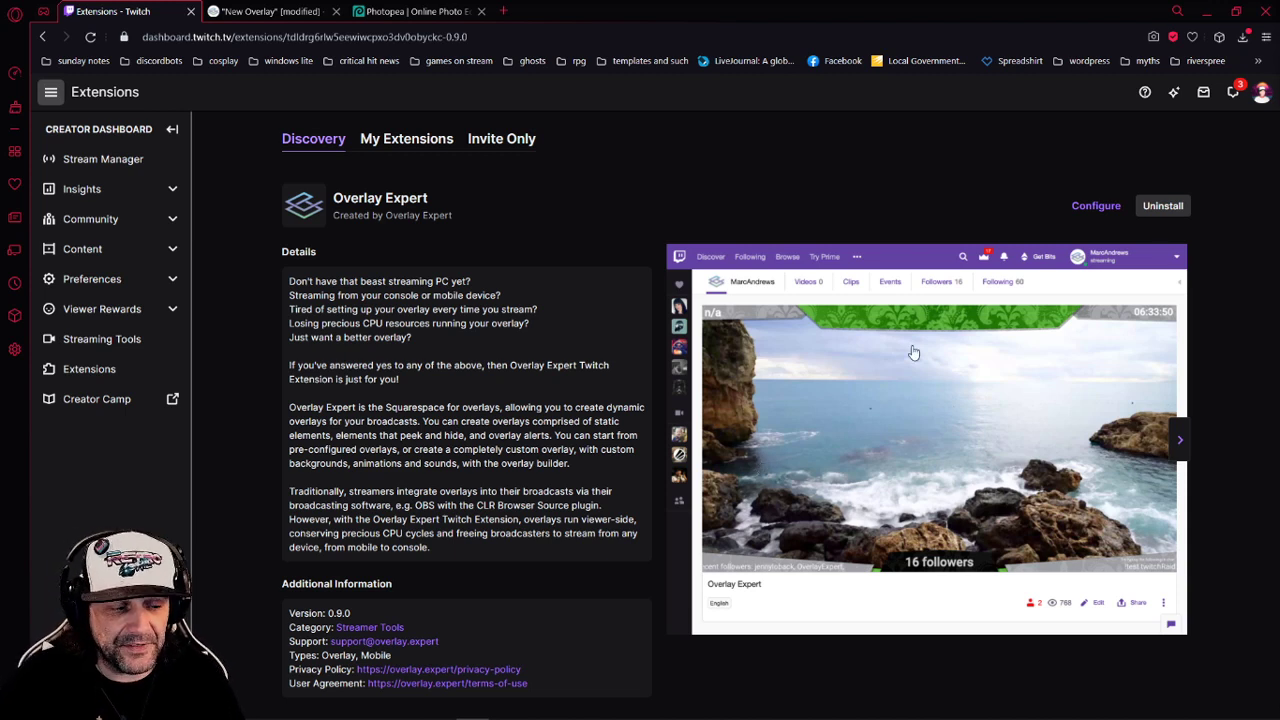
Open the Overlay Expert configuration, browse the marketplace overlays and the option for creating a new one, and close it
click(1095, 209)
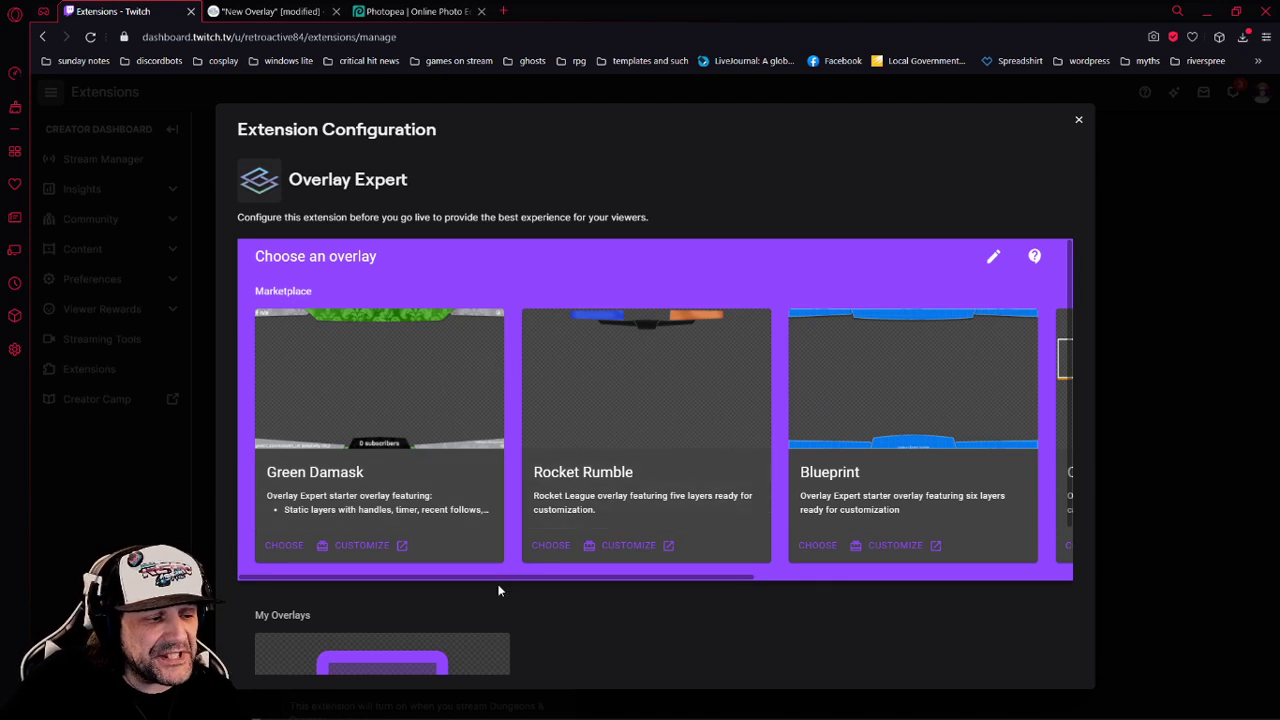
drag(499, 576, 833, 577)
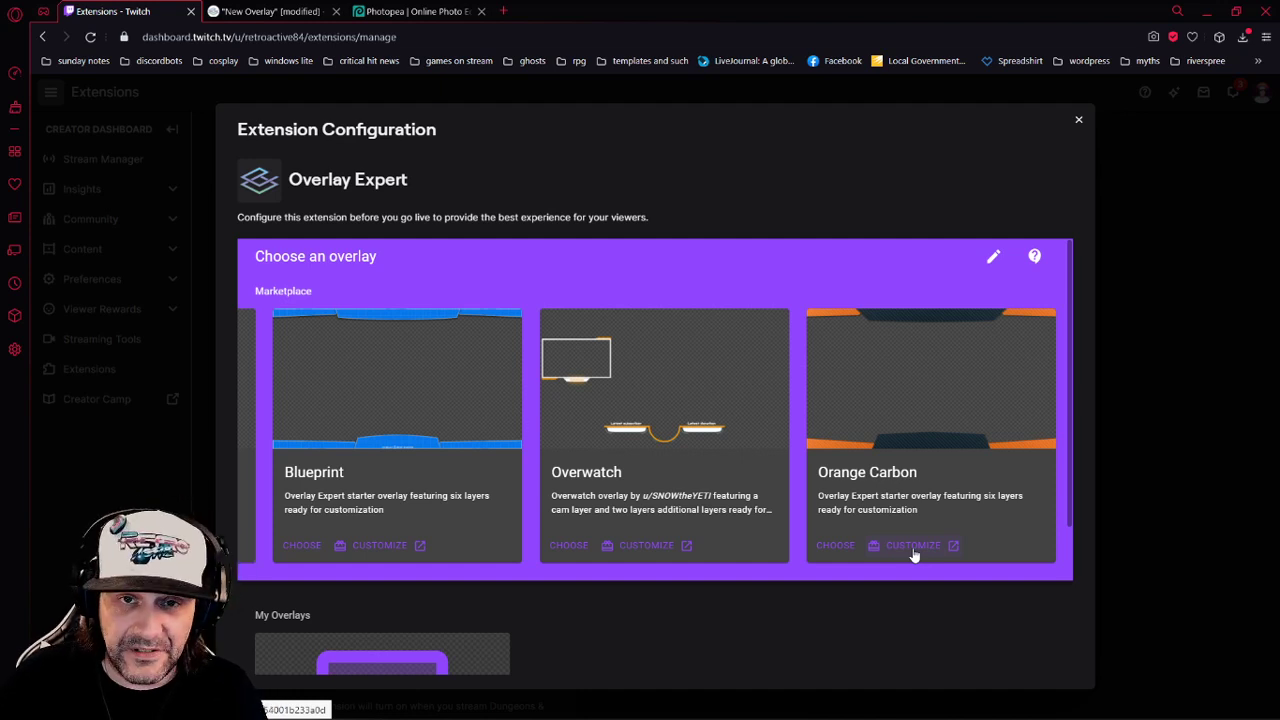
scroll(840, 540, down, 2)
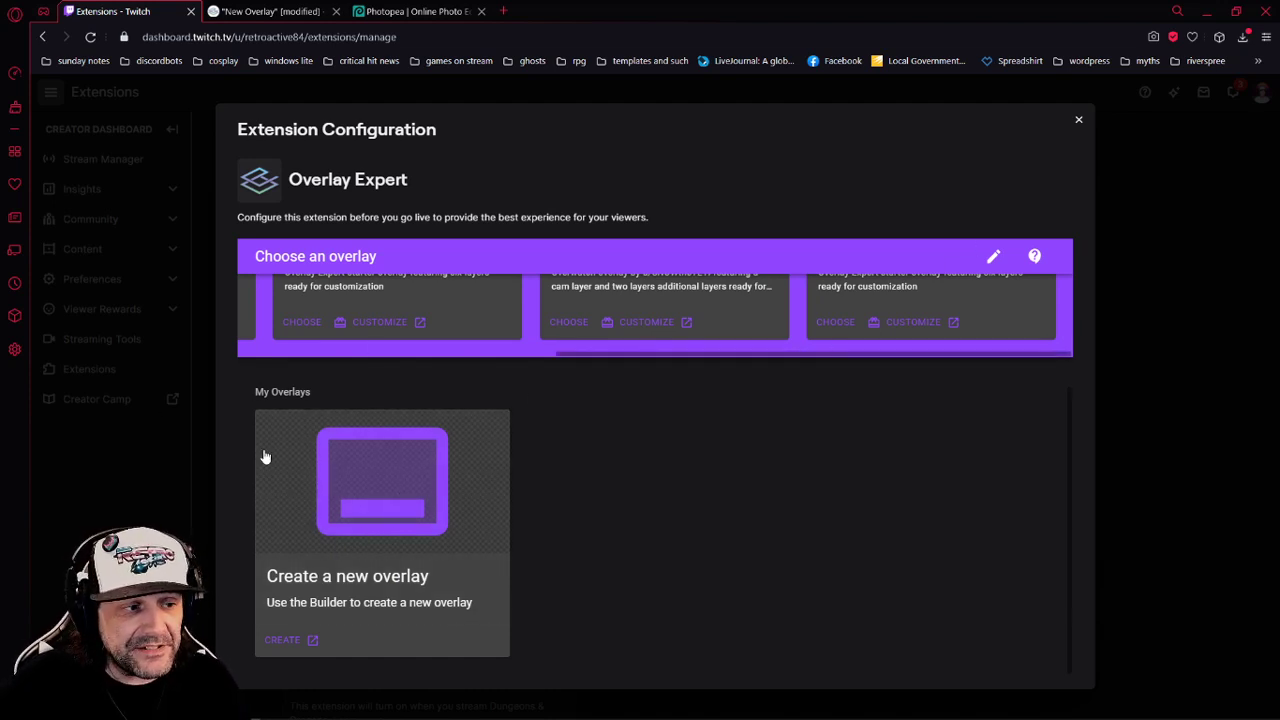
click(1078, 121)
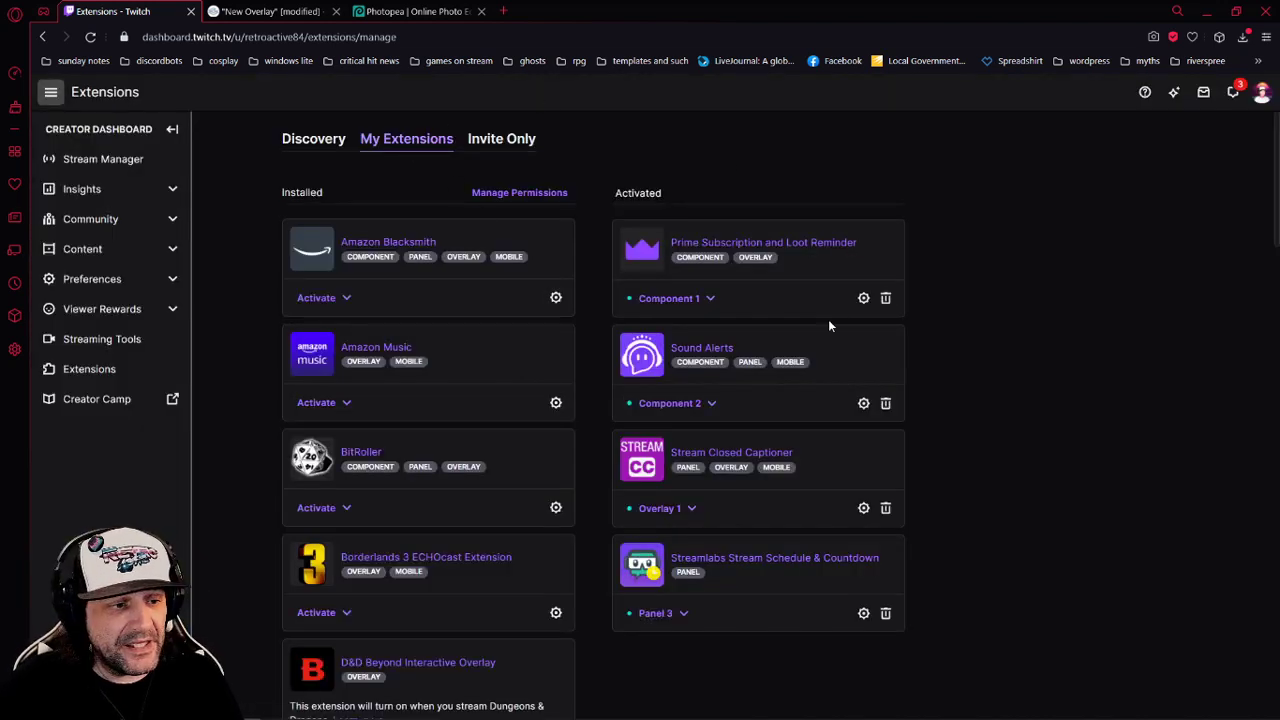
Activate the Overlay Expert extension as Overlay 1, replacing Stream Closed Captioner, and check the activated extensions
scroll(800, 330, down, 2)
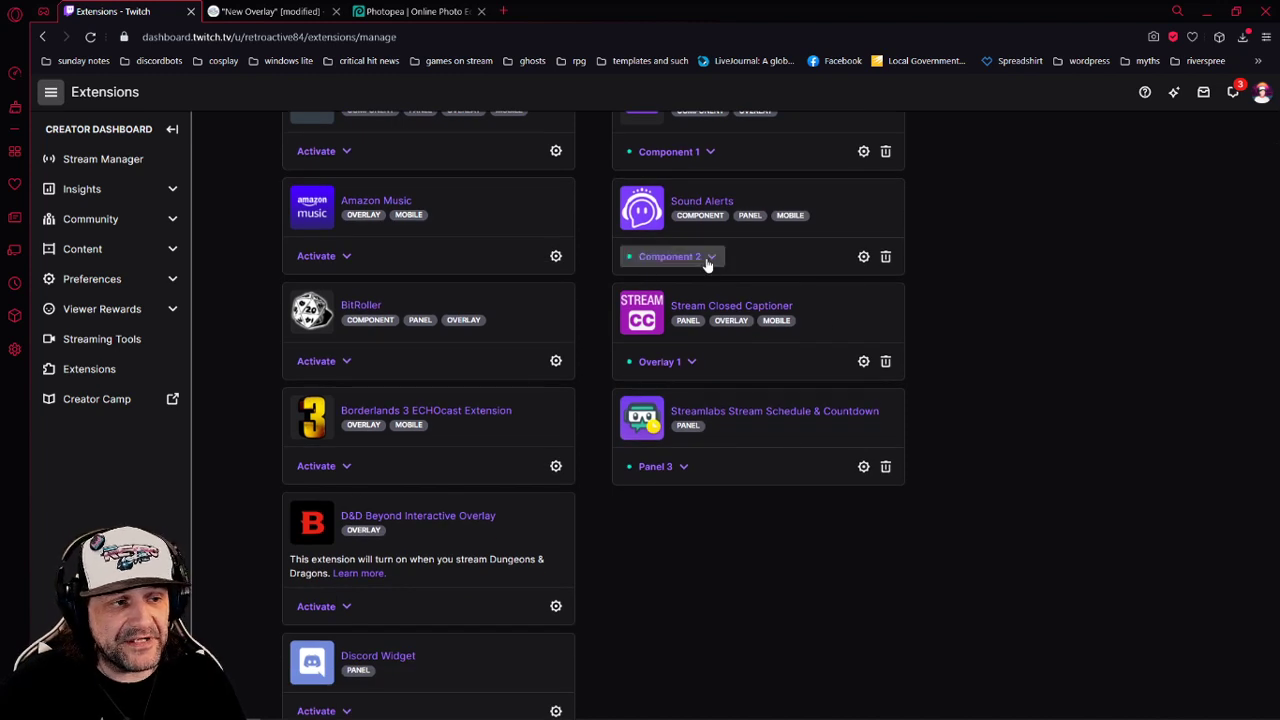
scroll(603, 326, up, 2)
scroll(560, 375, down, 15)
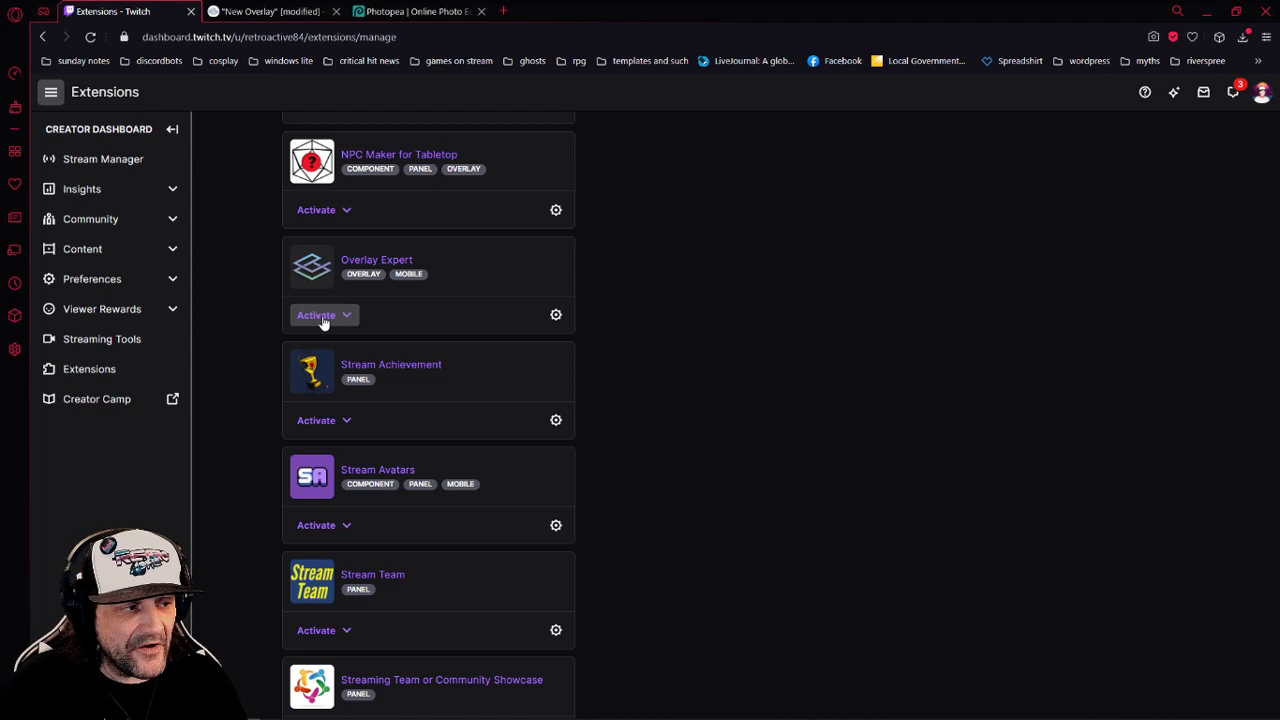
click(350, 316)
click(350, 344)
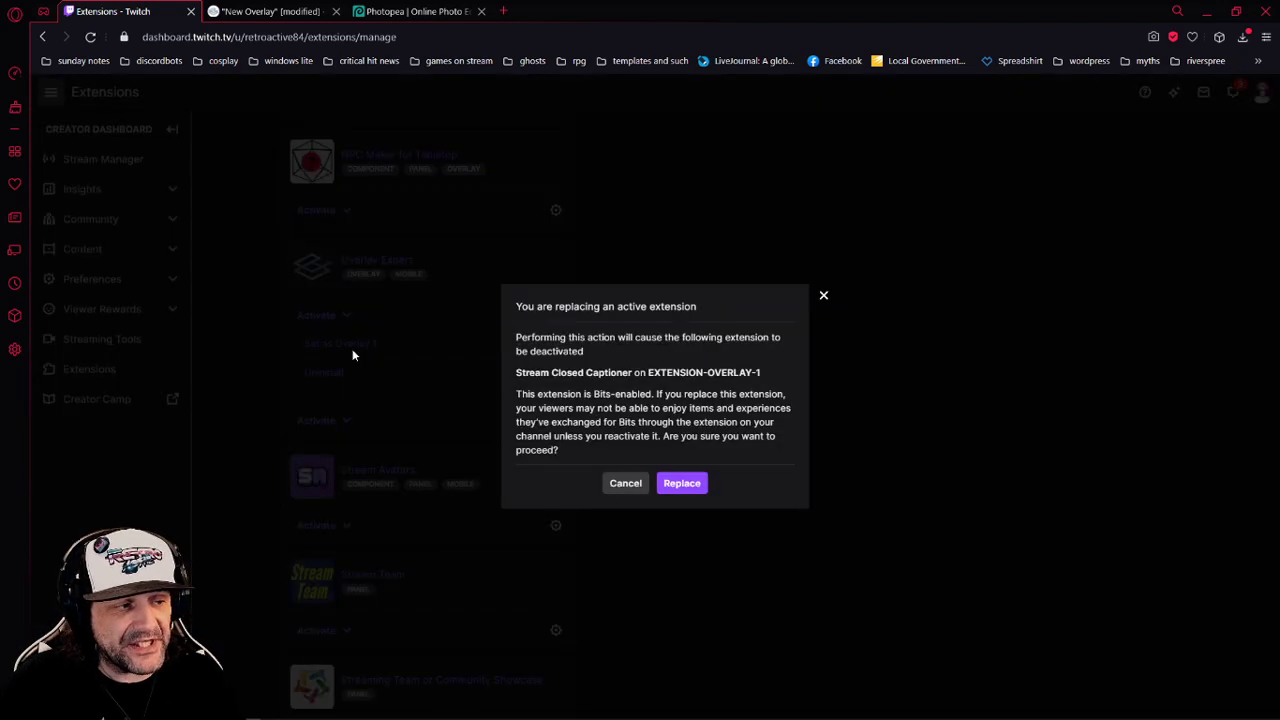
click(679, 483)
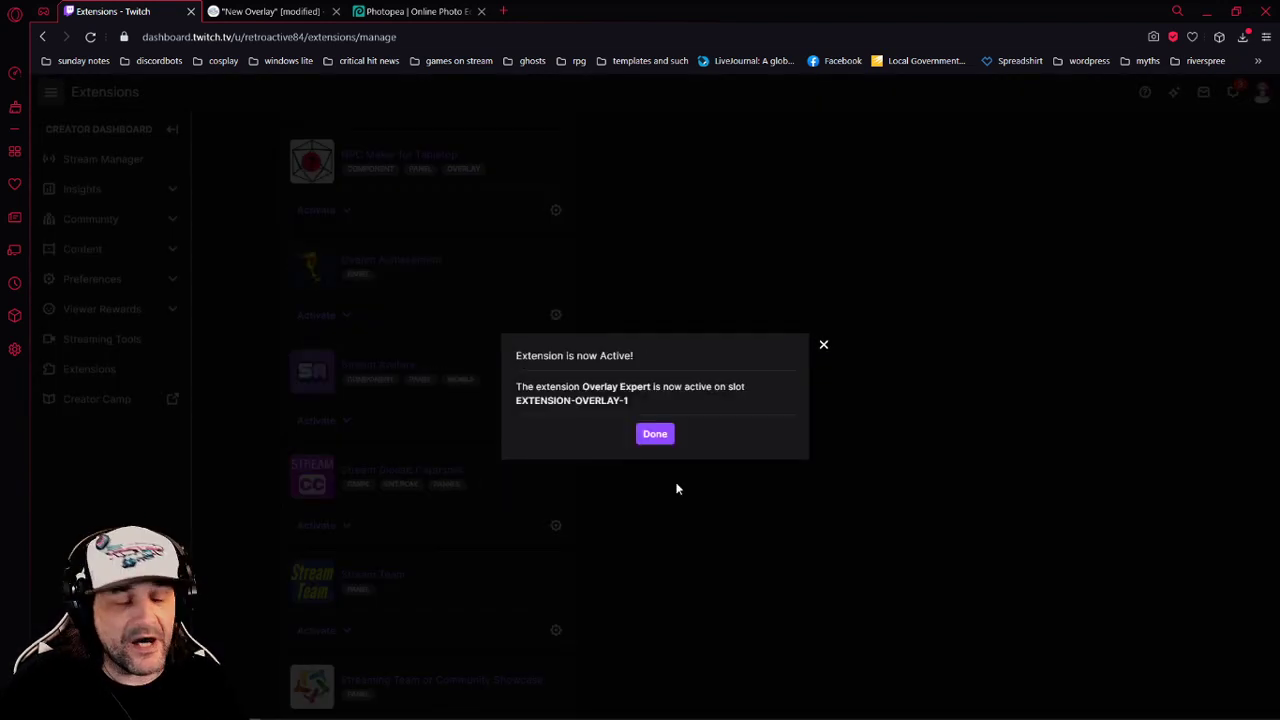
click(665, 437)
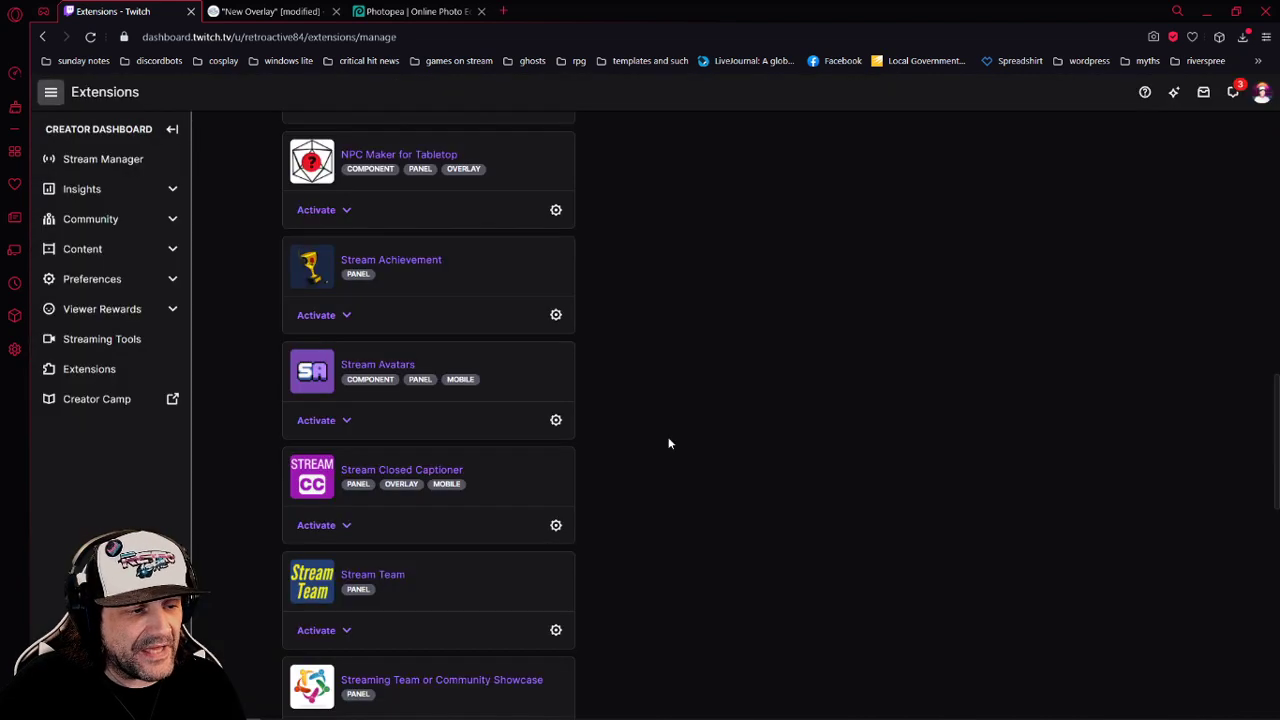
scroll(671, 435, up, 5)
scroll(671, 435, up, 5)
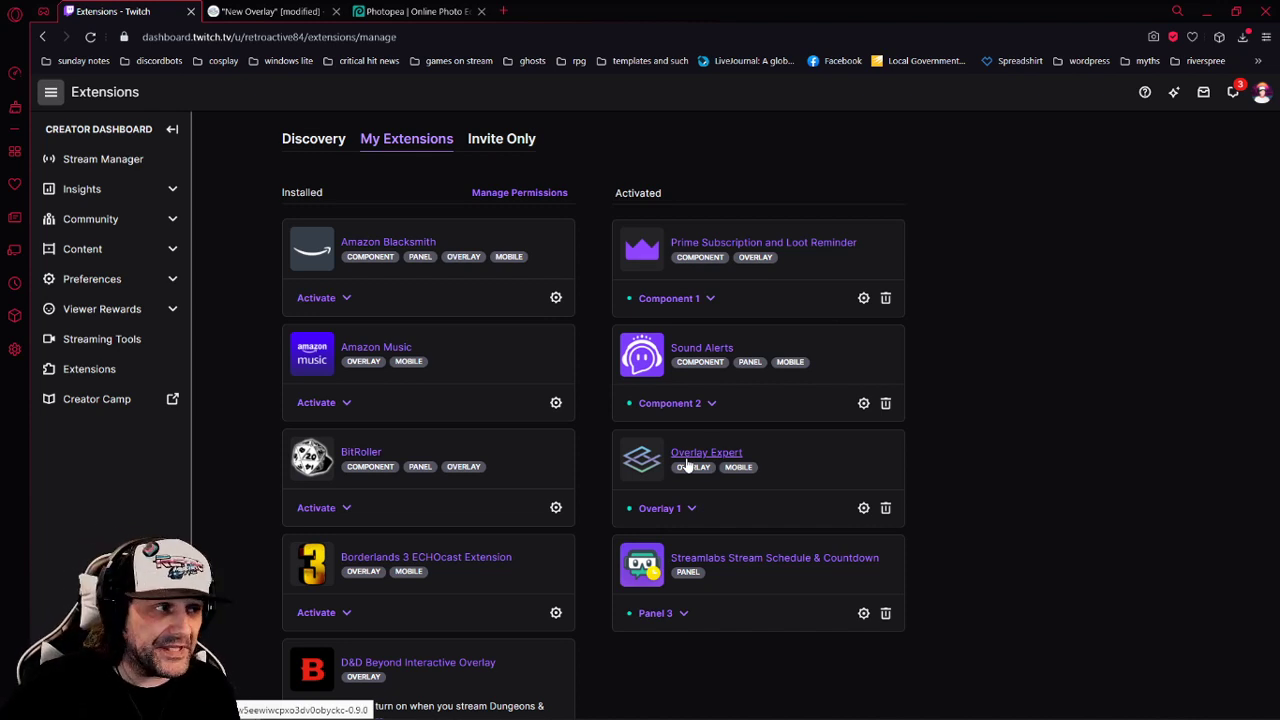
Switch to the Overlay Expert builder with the new overlay and decline the New User Walkthrough
click(277, 11)
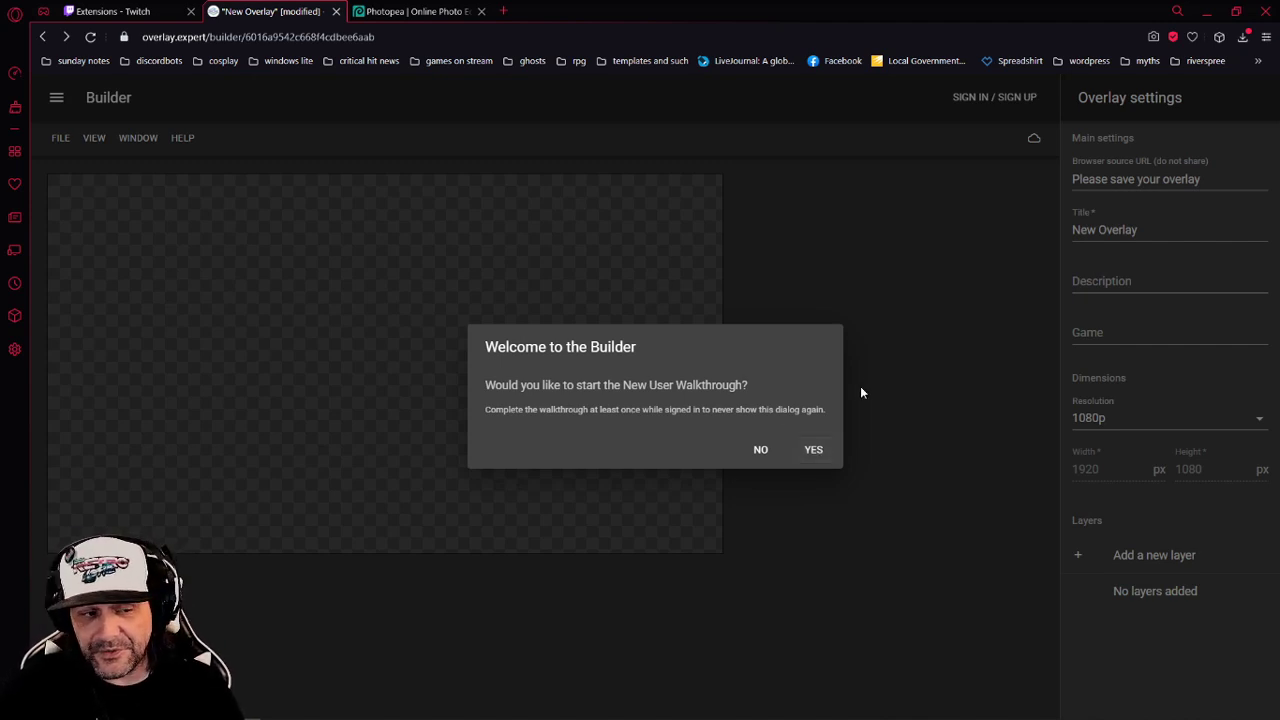
click(763, 451)
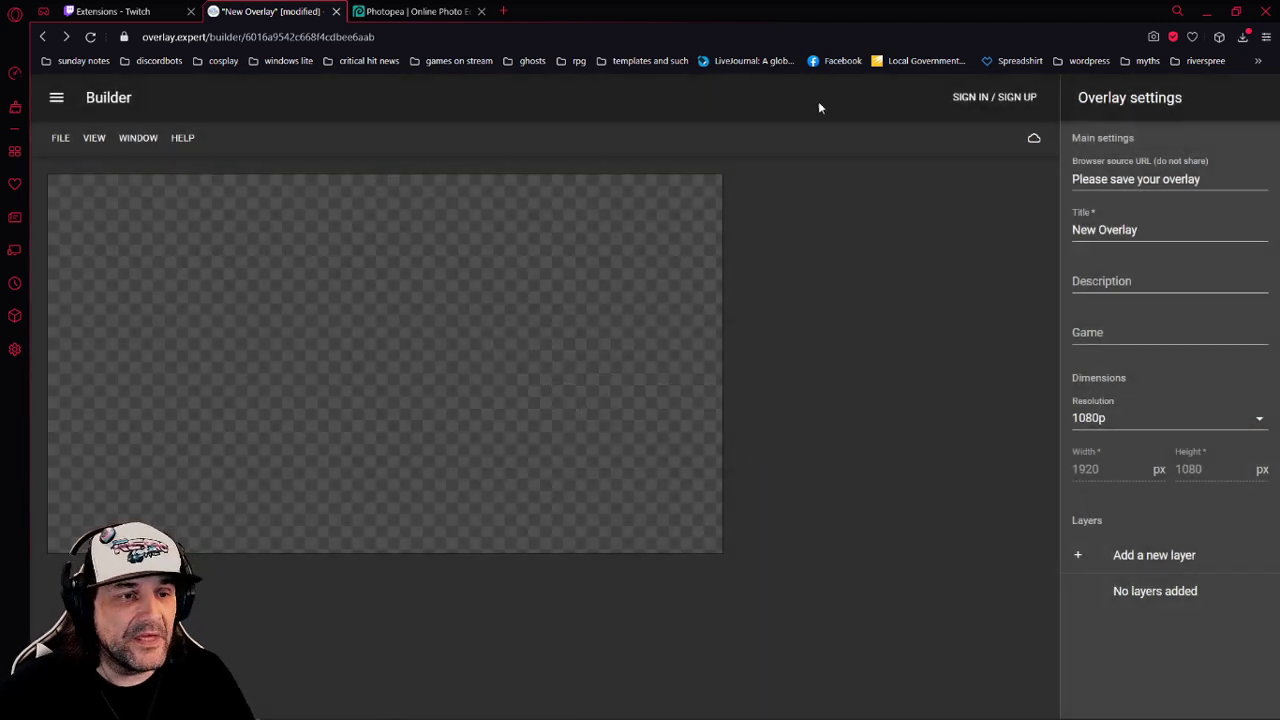
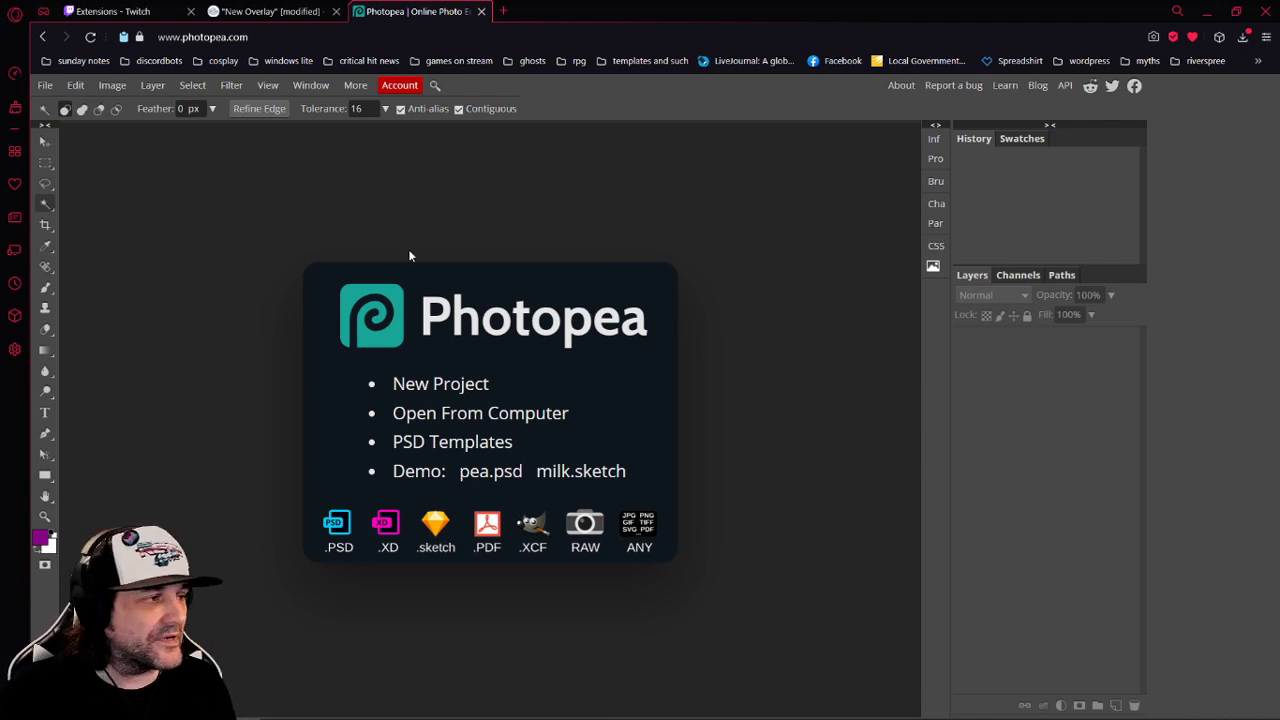
Create a new project from the Full HD screen preset, 1920 x 1080 px with a transparent background
click(45, 85)
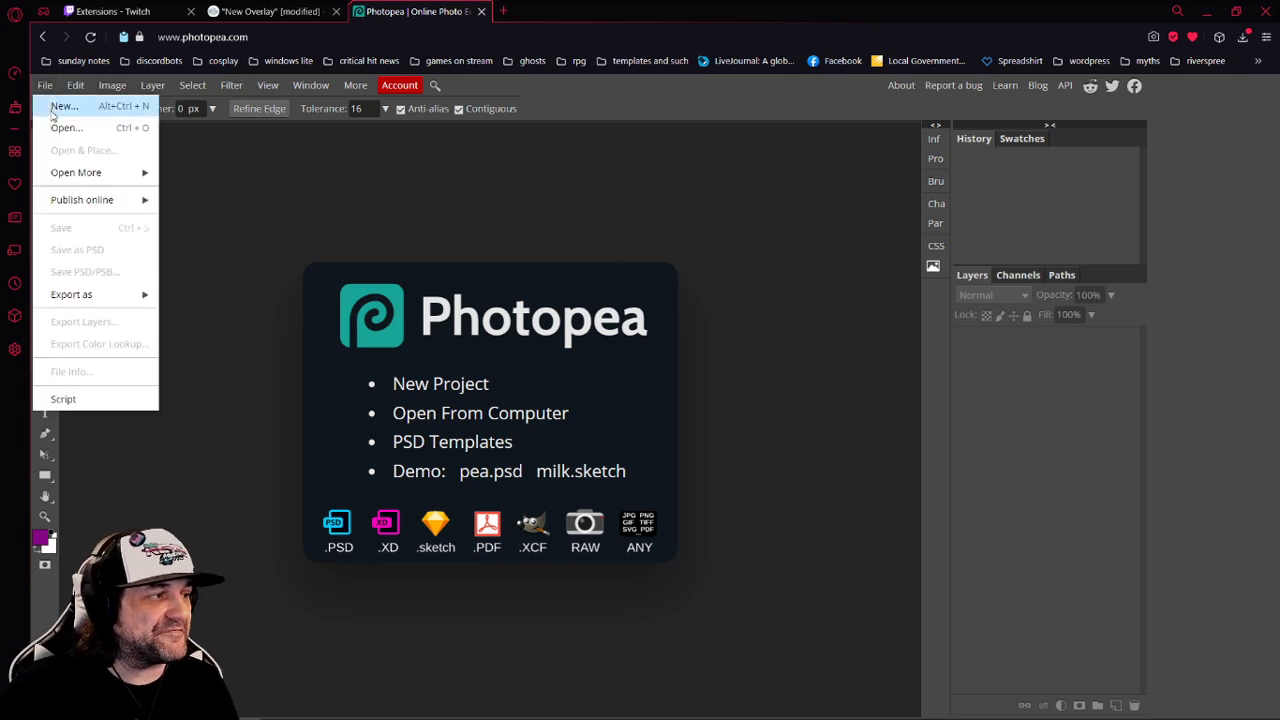
click(62, 106)
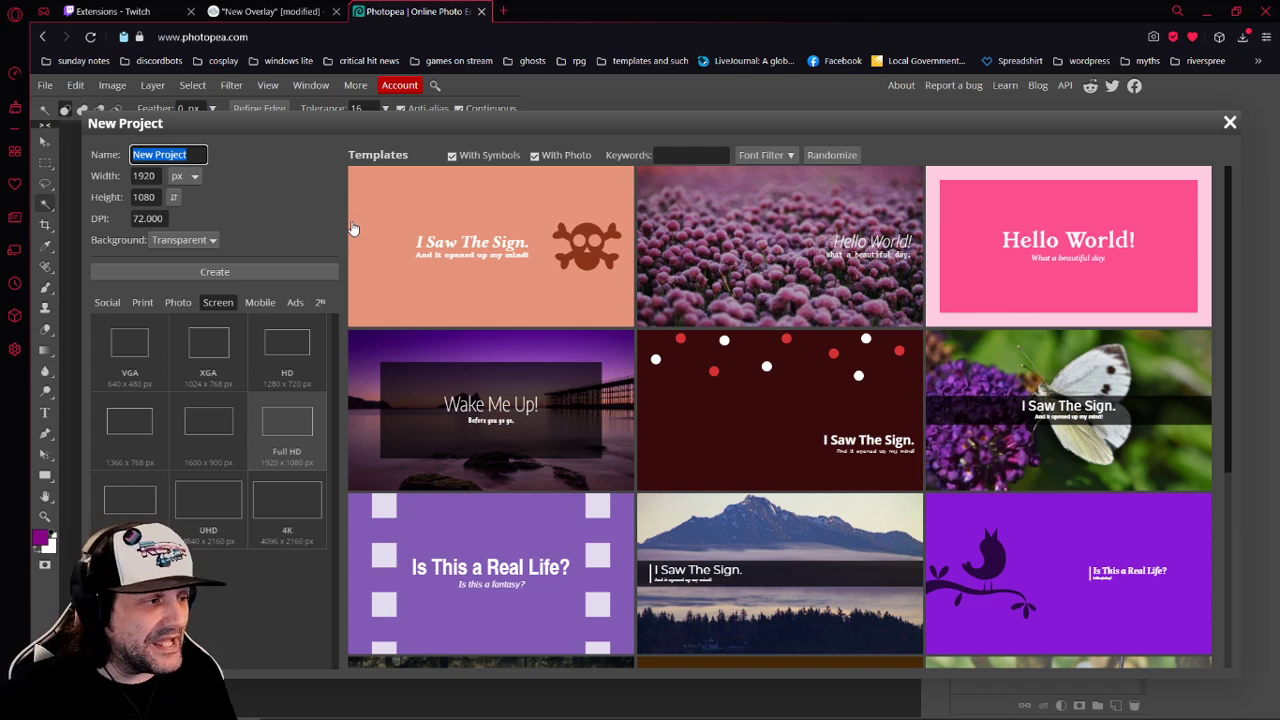
click(110, 304)
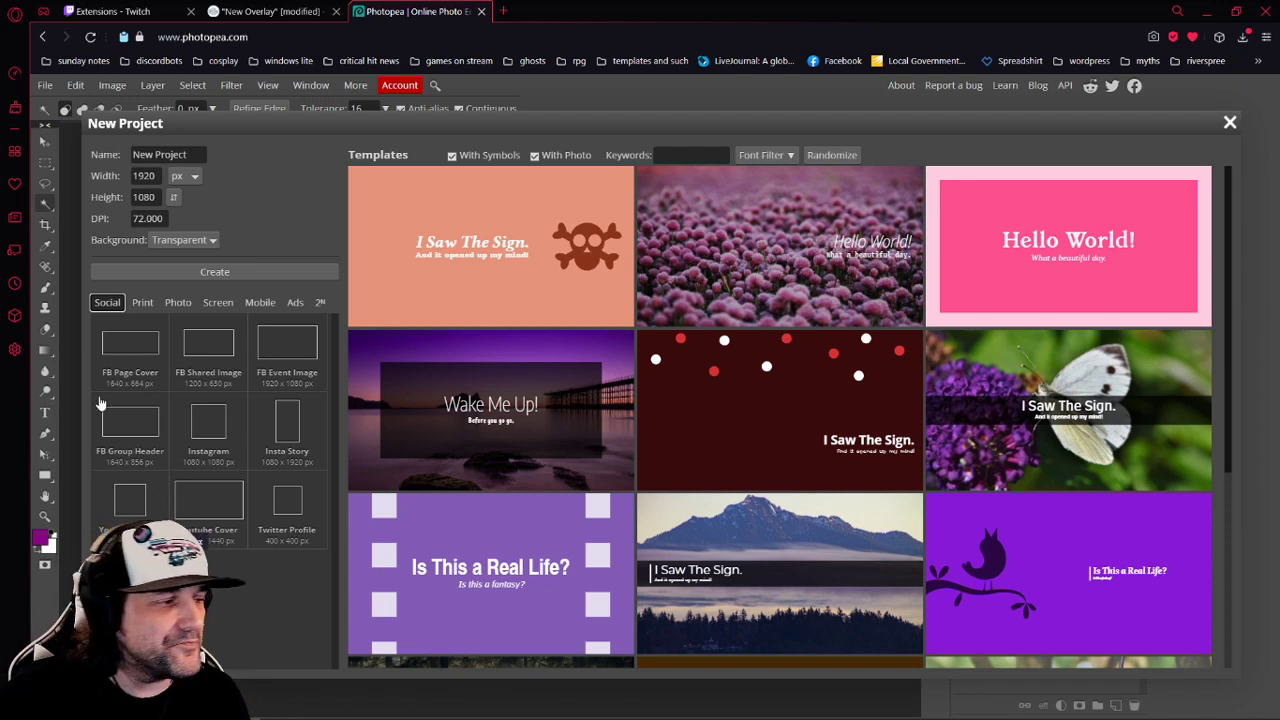
click(232, 307)
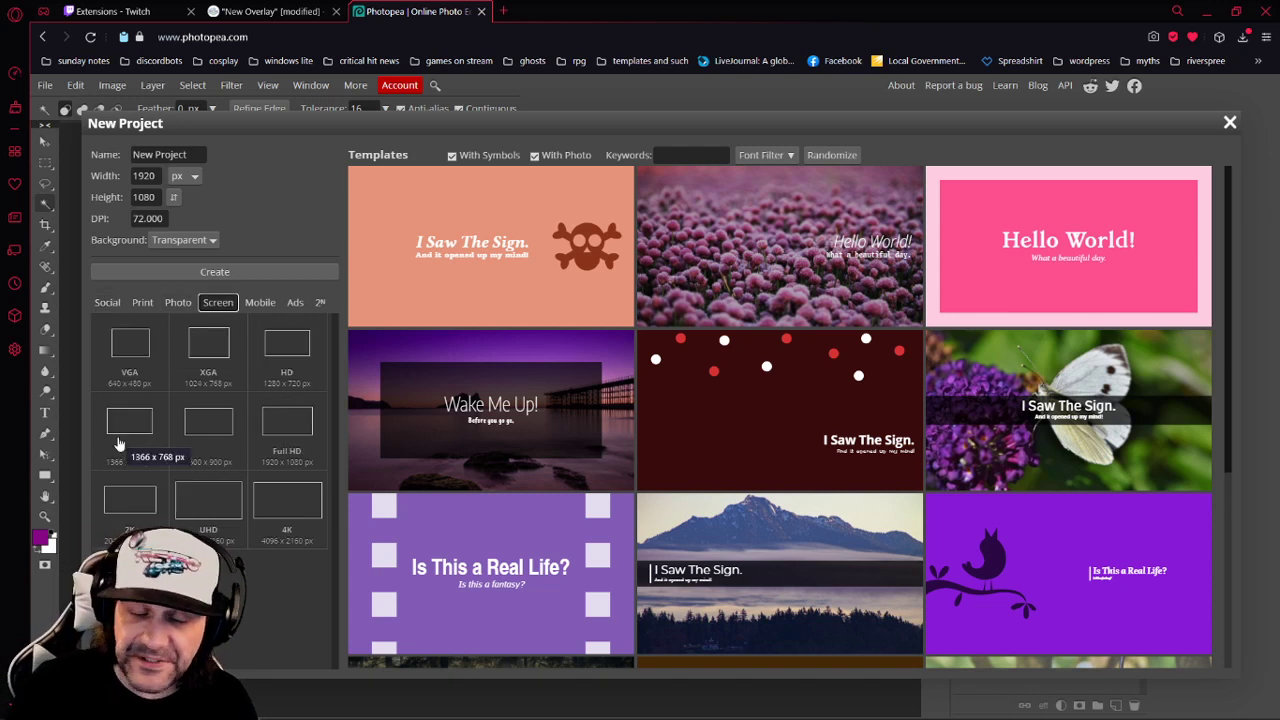
click(290, 441)
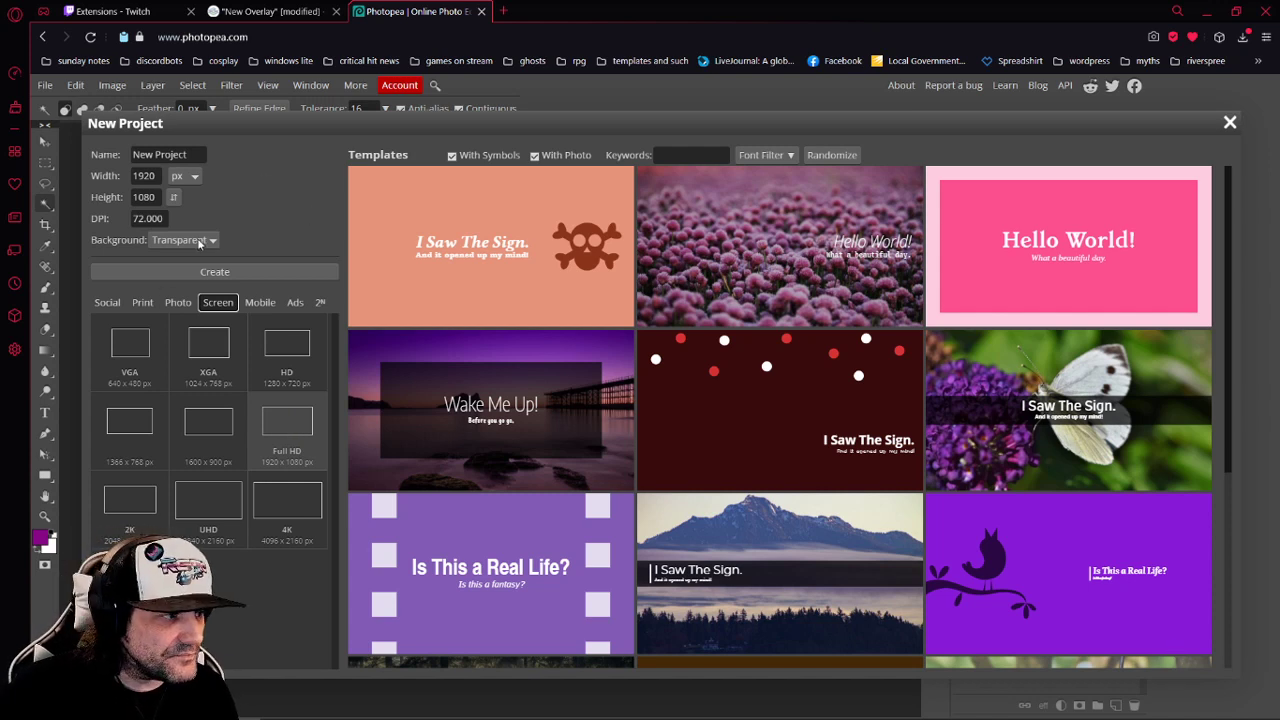
click(197, 273)
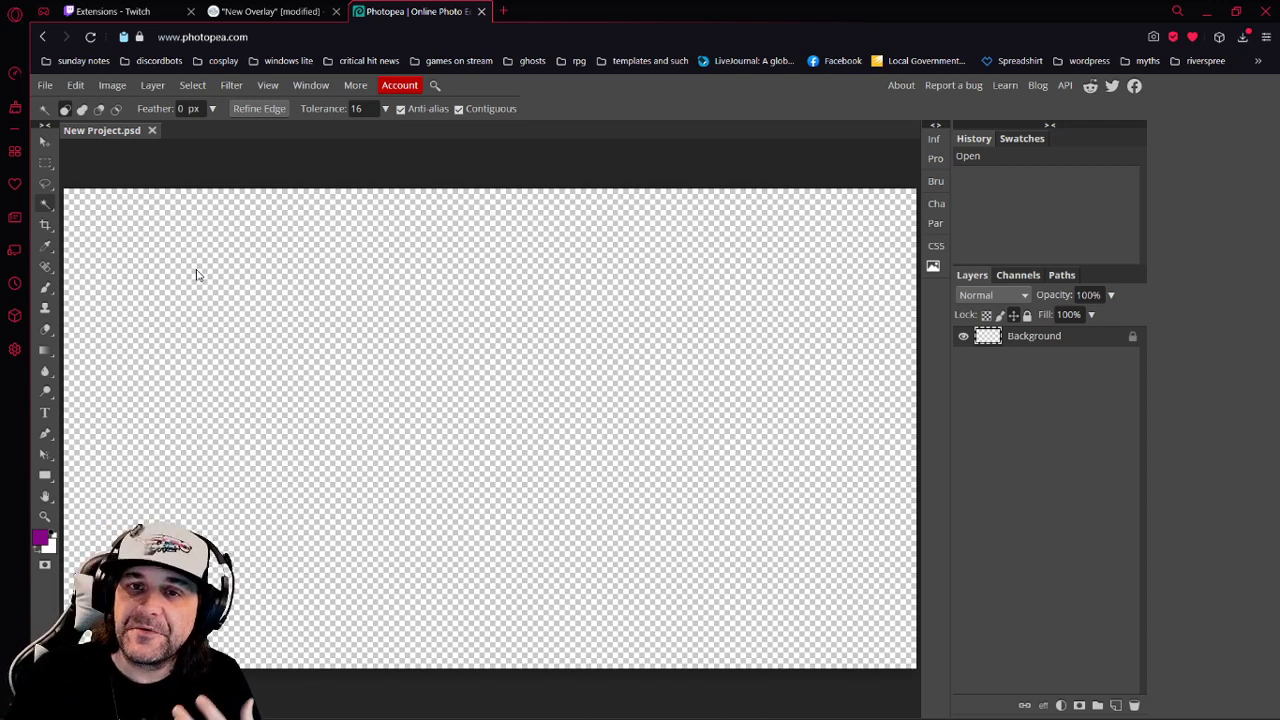
Select a frame of combined rectangular strips along the canvas's upper, right and lower edges, with the lower strip the thinnest
click(45, 163)
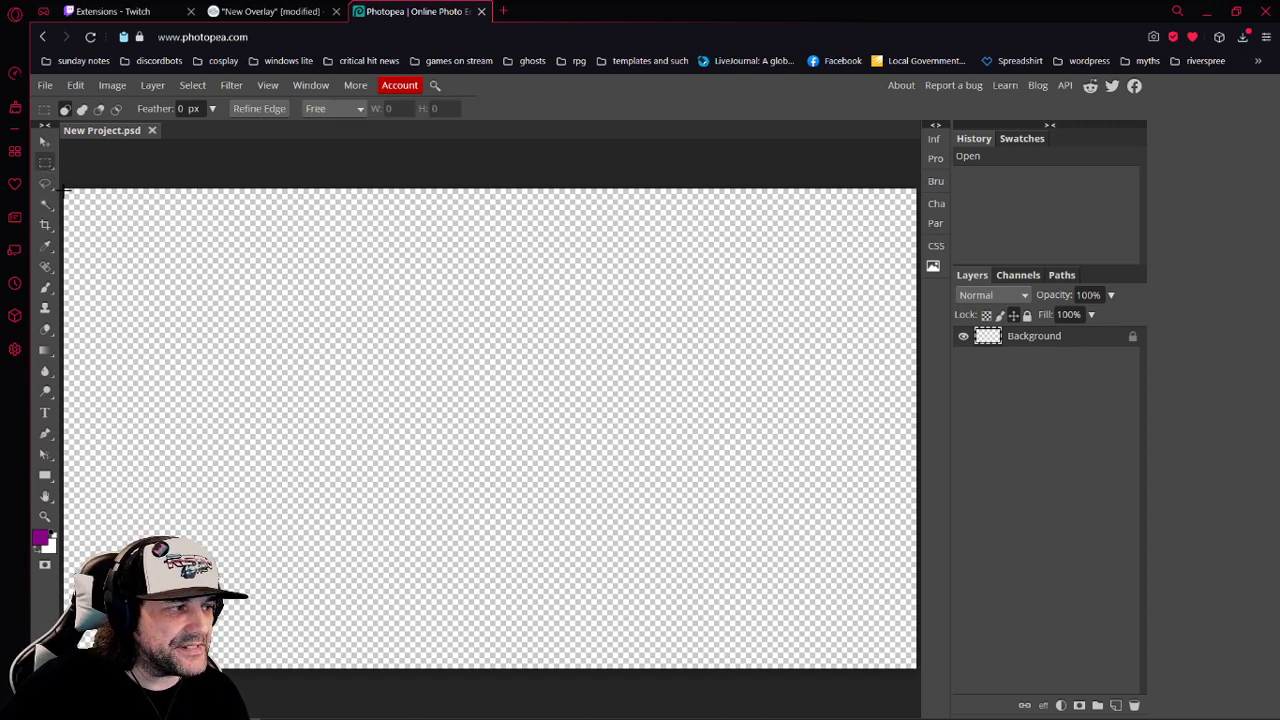
drag(65, 190, 916, 244)
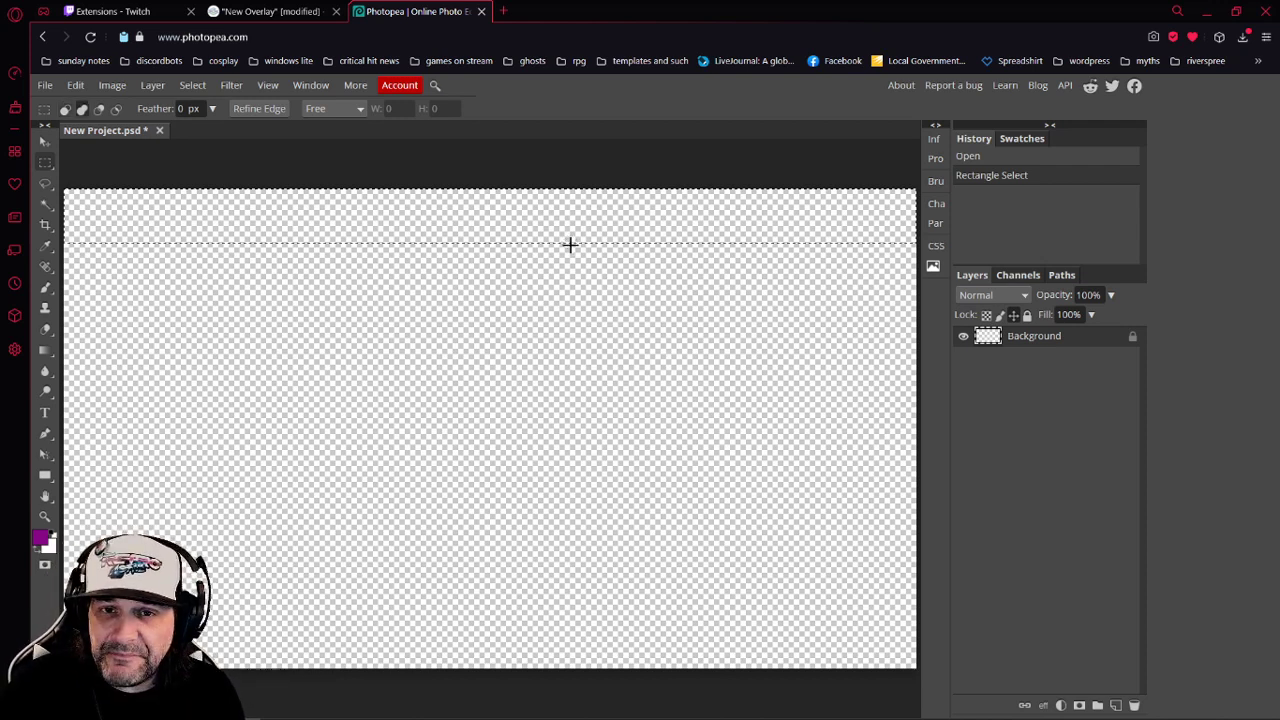
drag(837, 188, 990, 679)
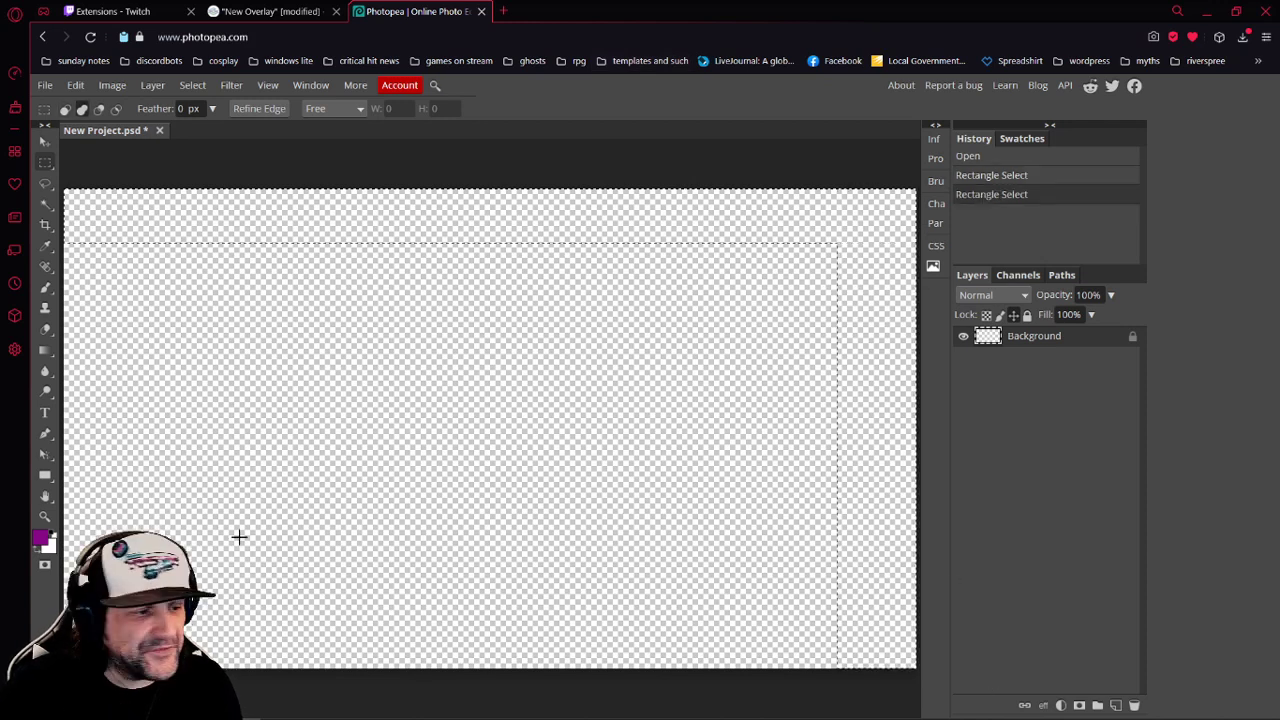
drag(150, 648, 945, 696)
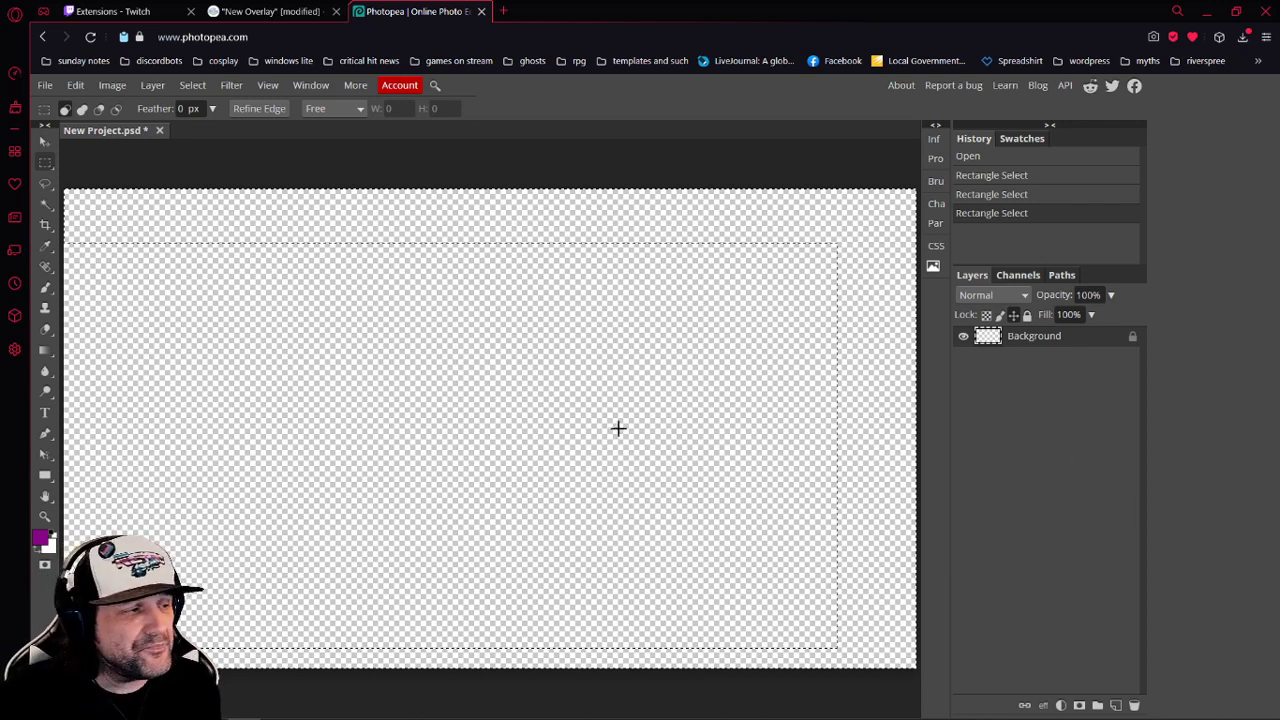
click(45, 540)
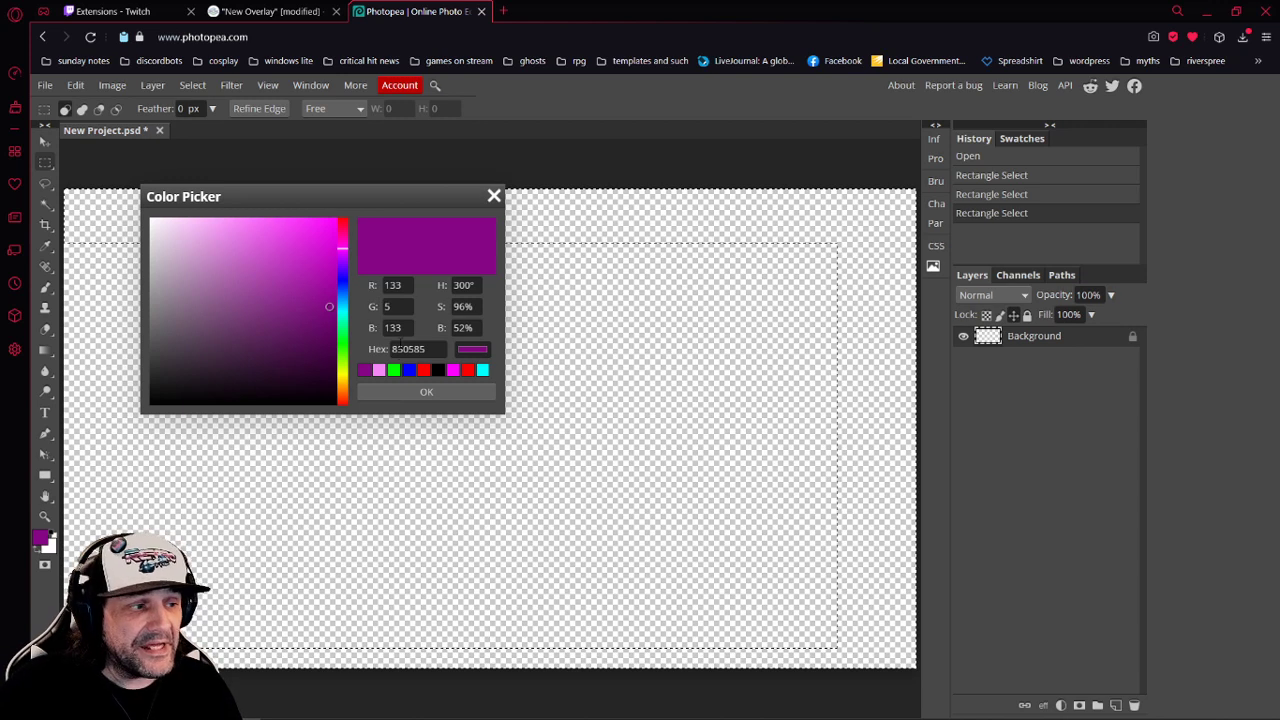
click(401, 348)
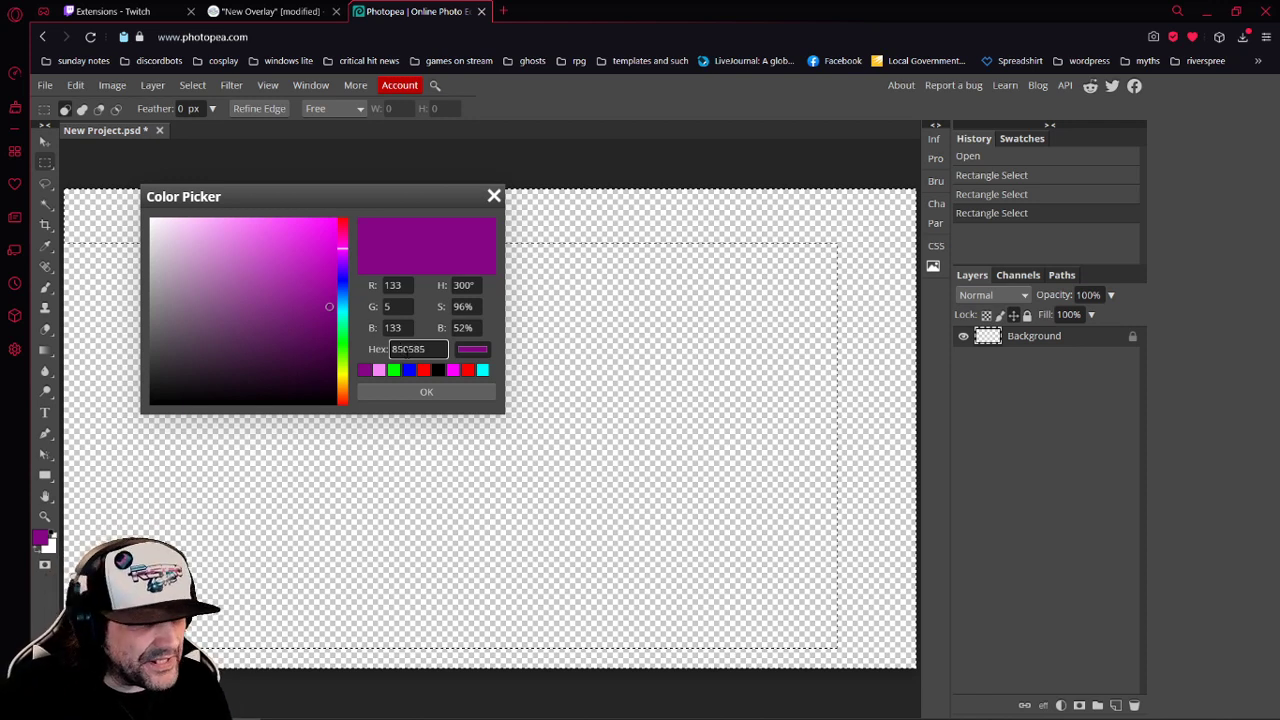
click(494, 196)
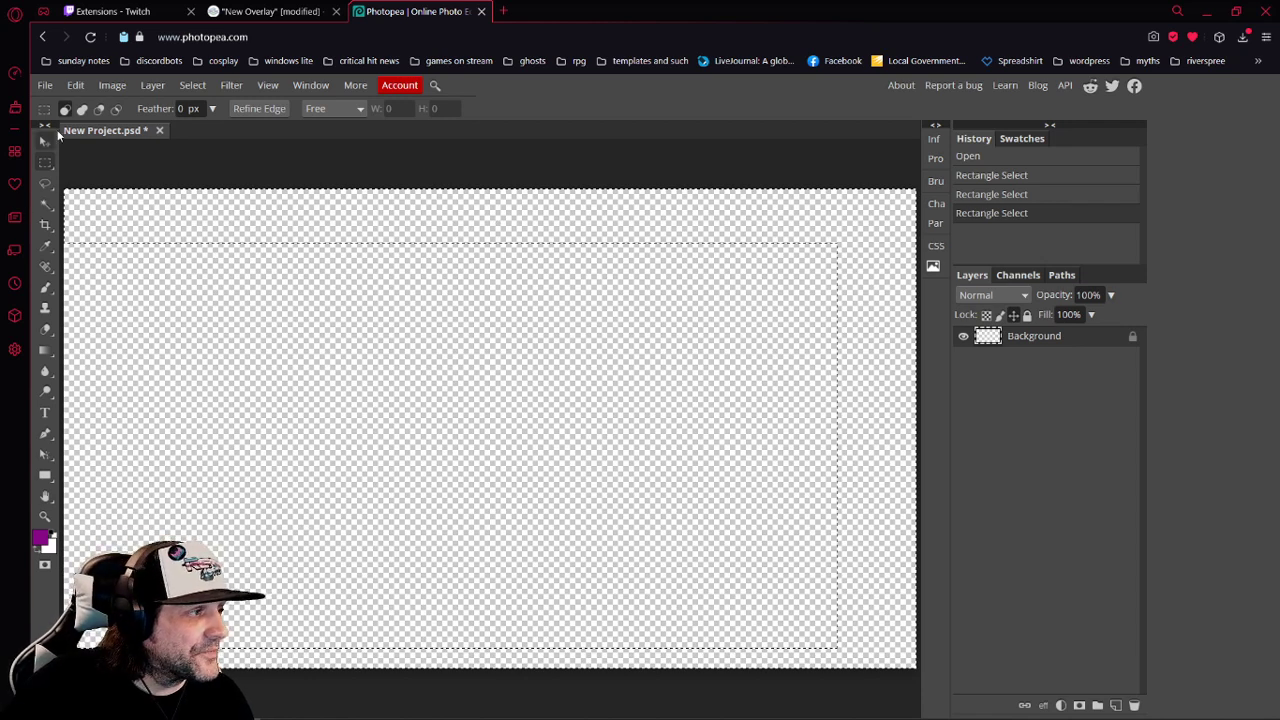
Fill the selected frame with the purple foreground colour at 100% opacity in Normal blend mode, and deselect it
click(77, 85)
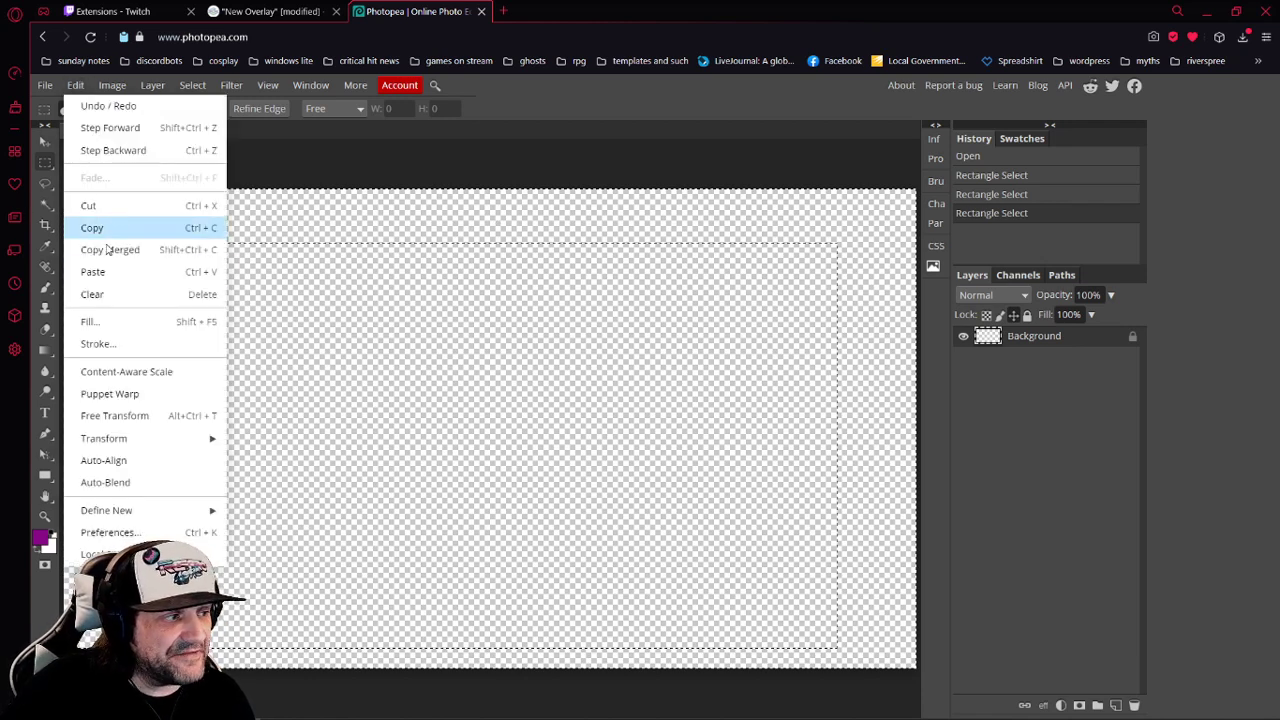
click(100, 320)
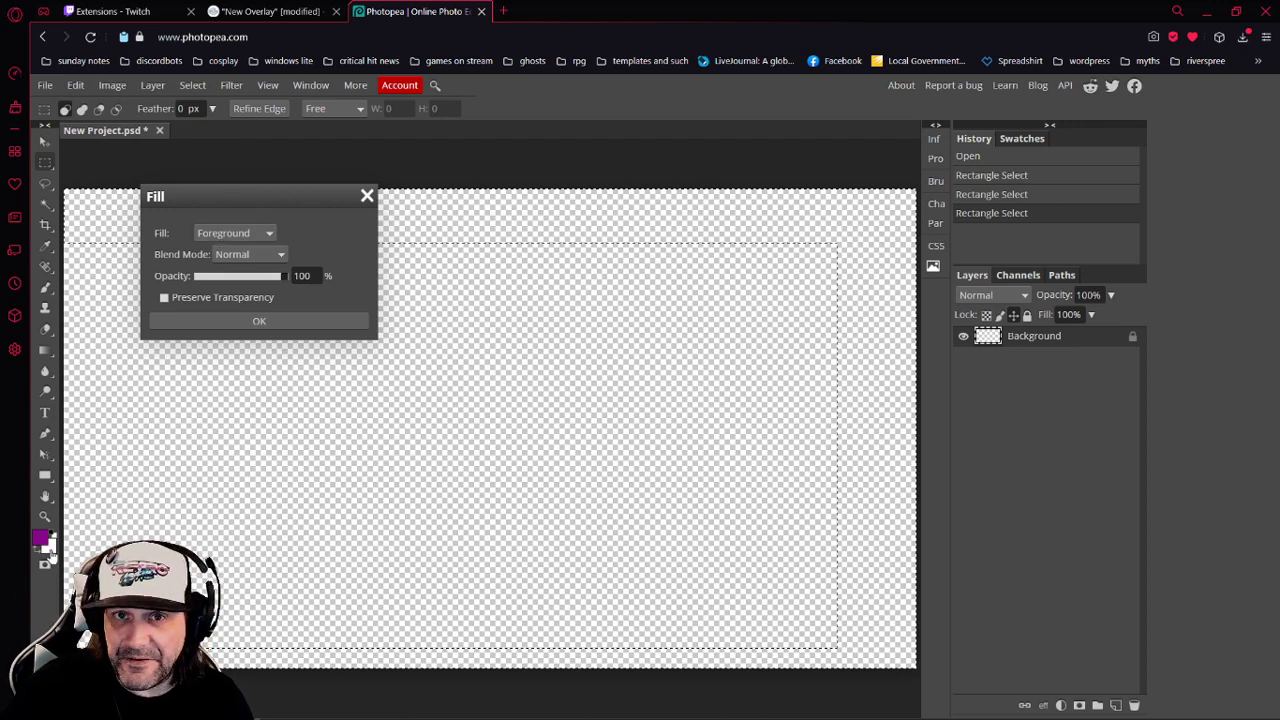
click(233, 233)
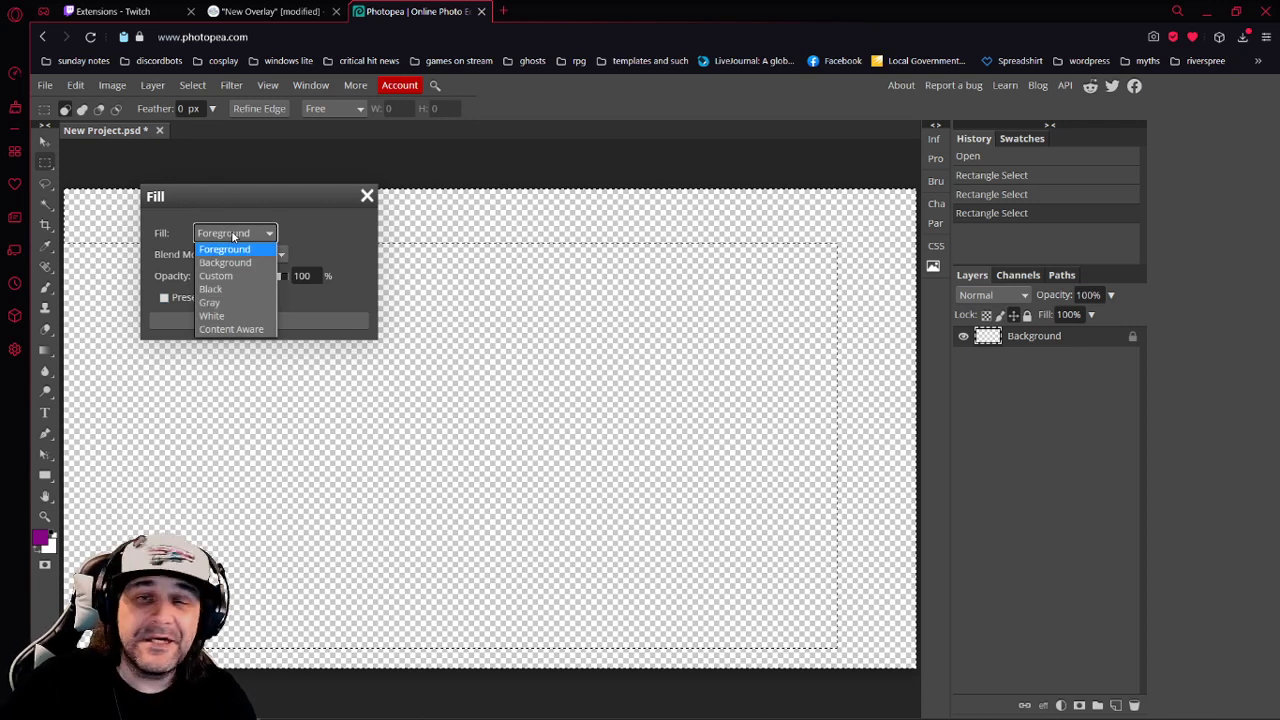
click(244, 205)
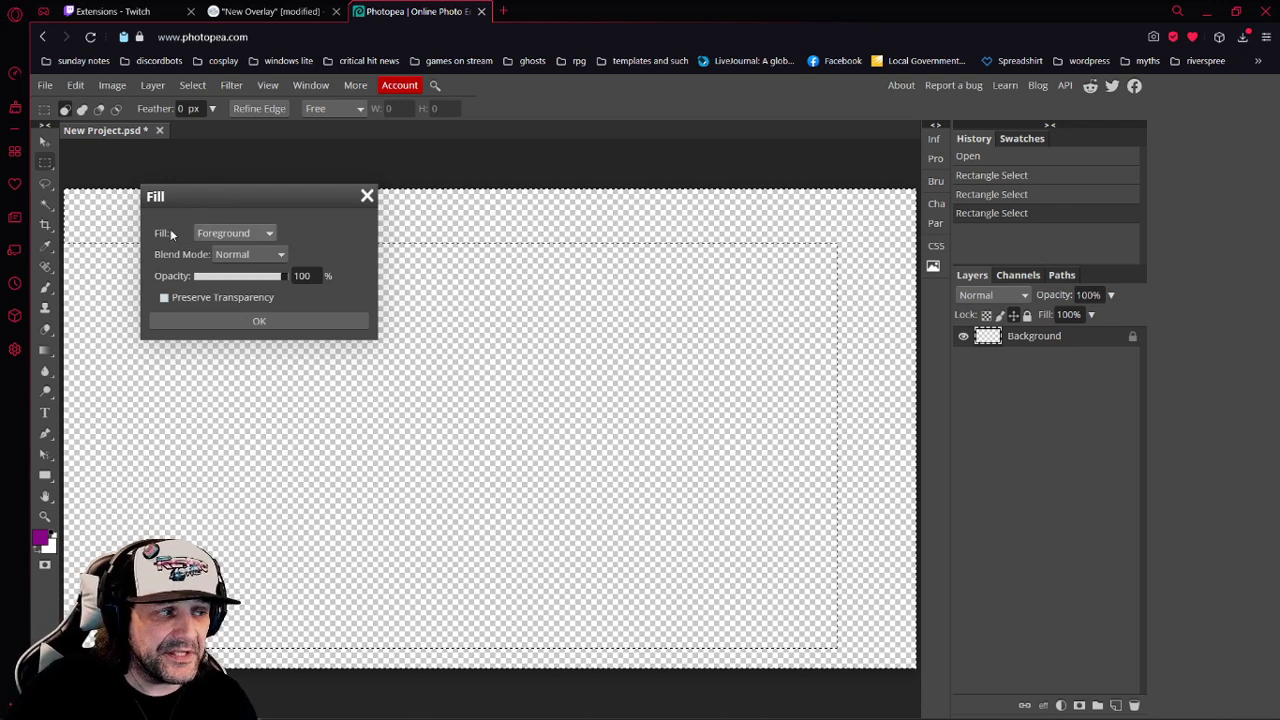
click(210, 324)
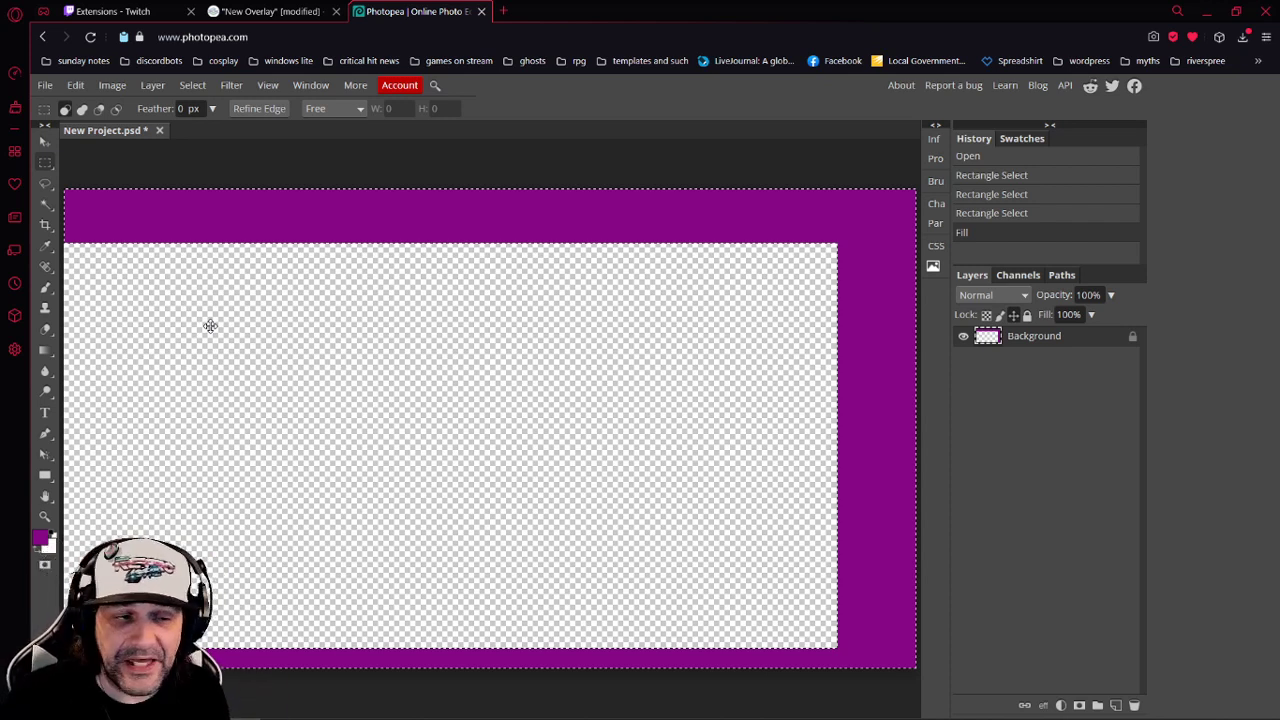
click(240, 317)
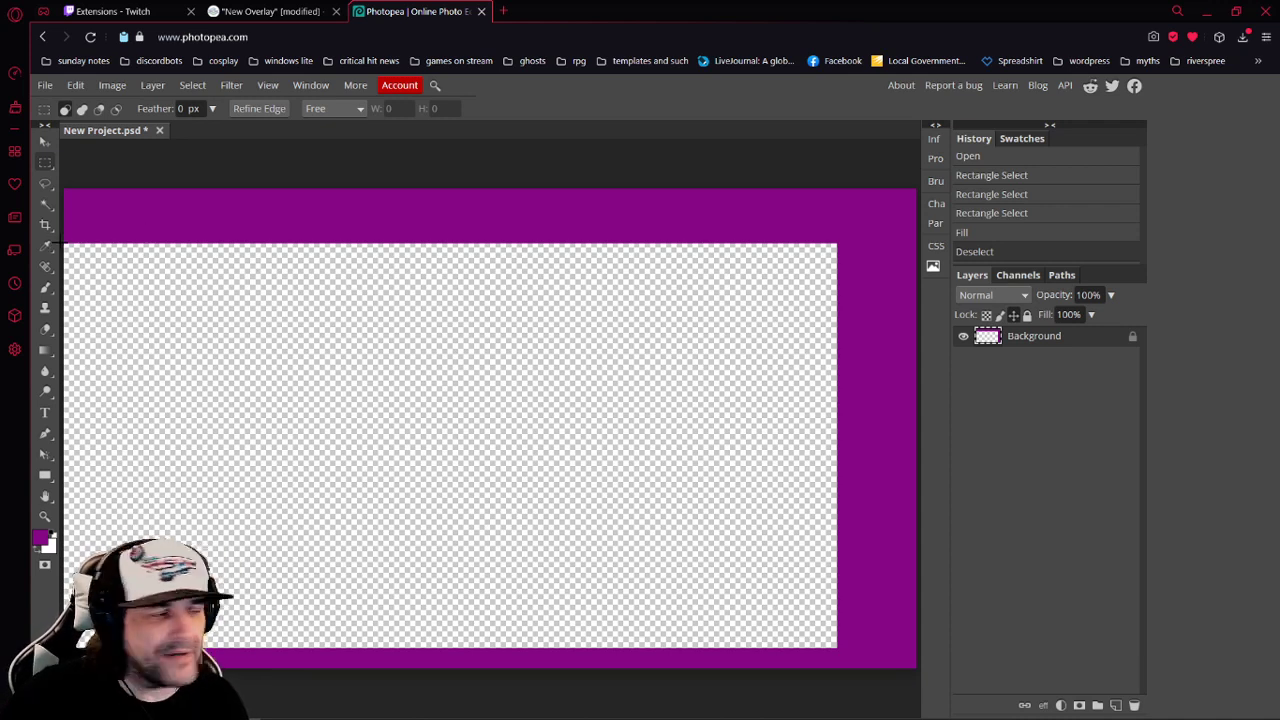
Select thin connected strips along the purple frame's inner upper, right and lower edges, bordering the transparent area
drag(62, 239, 838, 244)
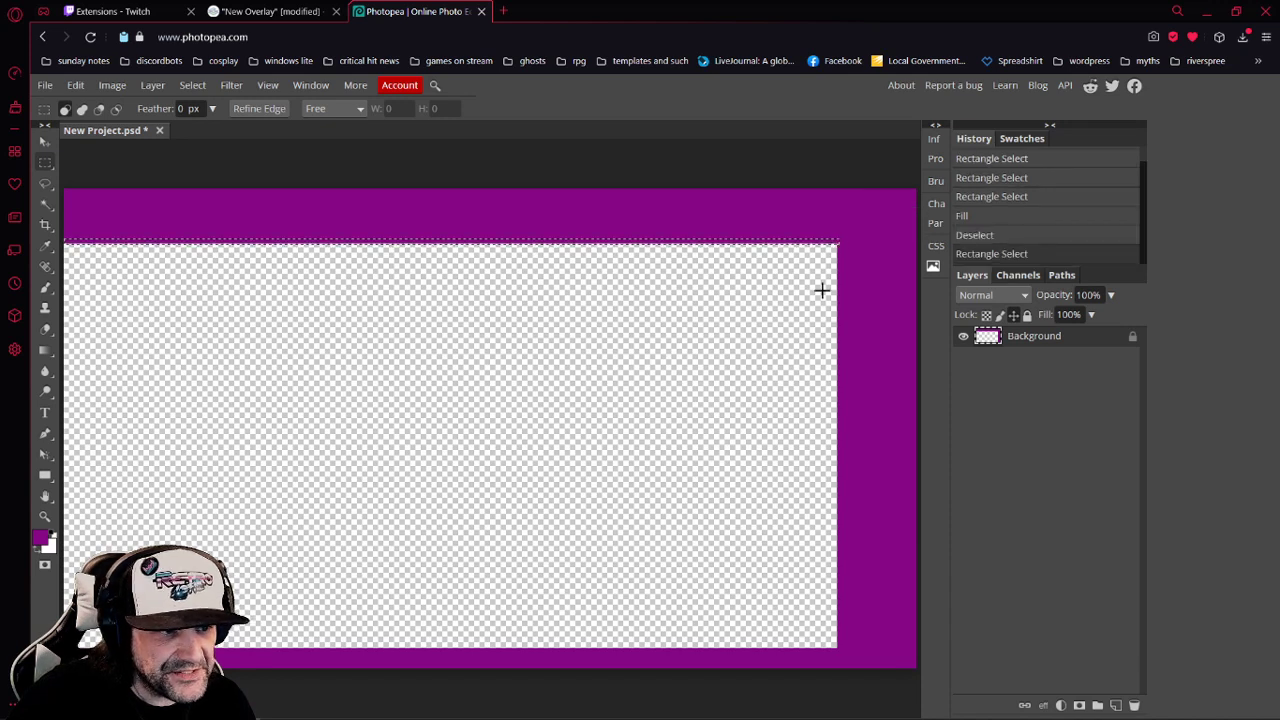
click(838, 238)
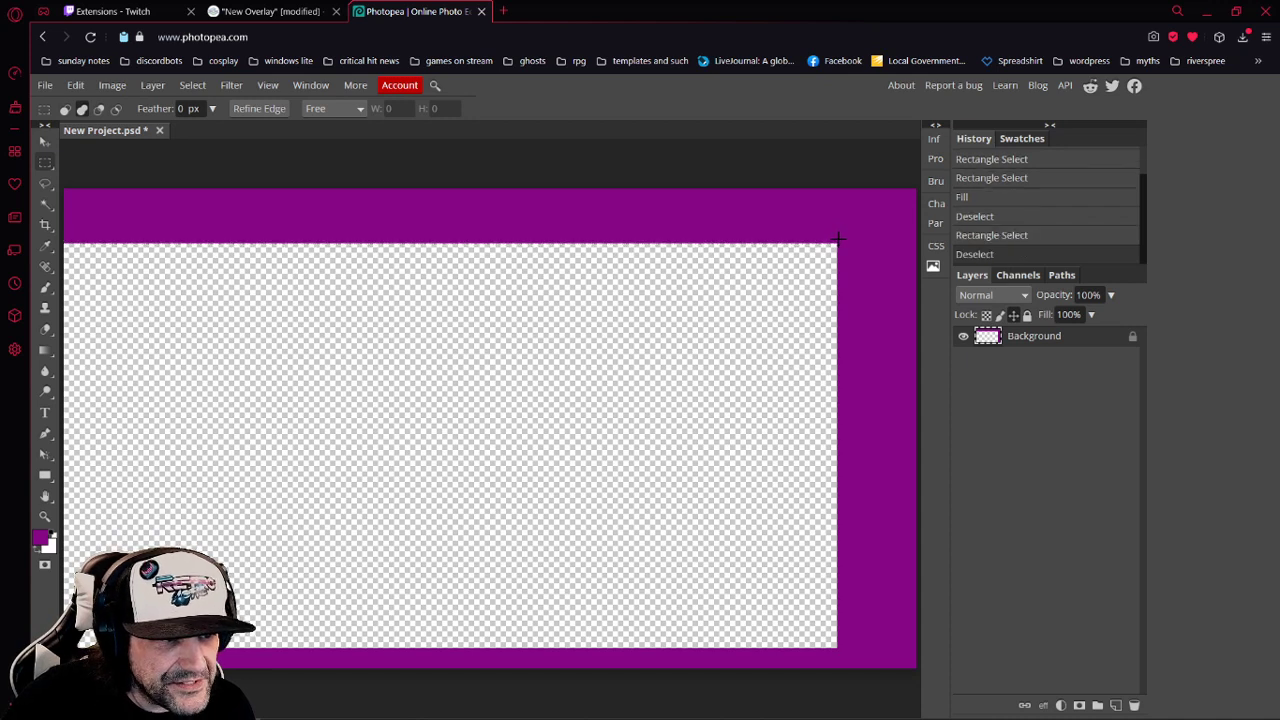
click(77, 86)
click(86, 106)
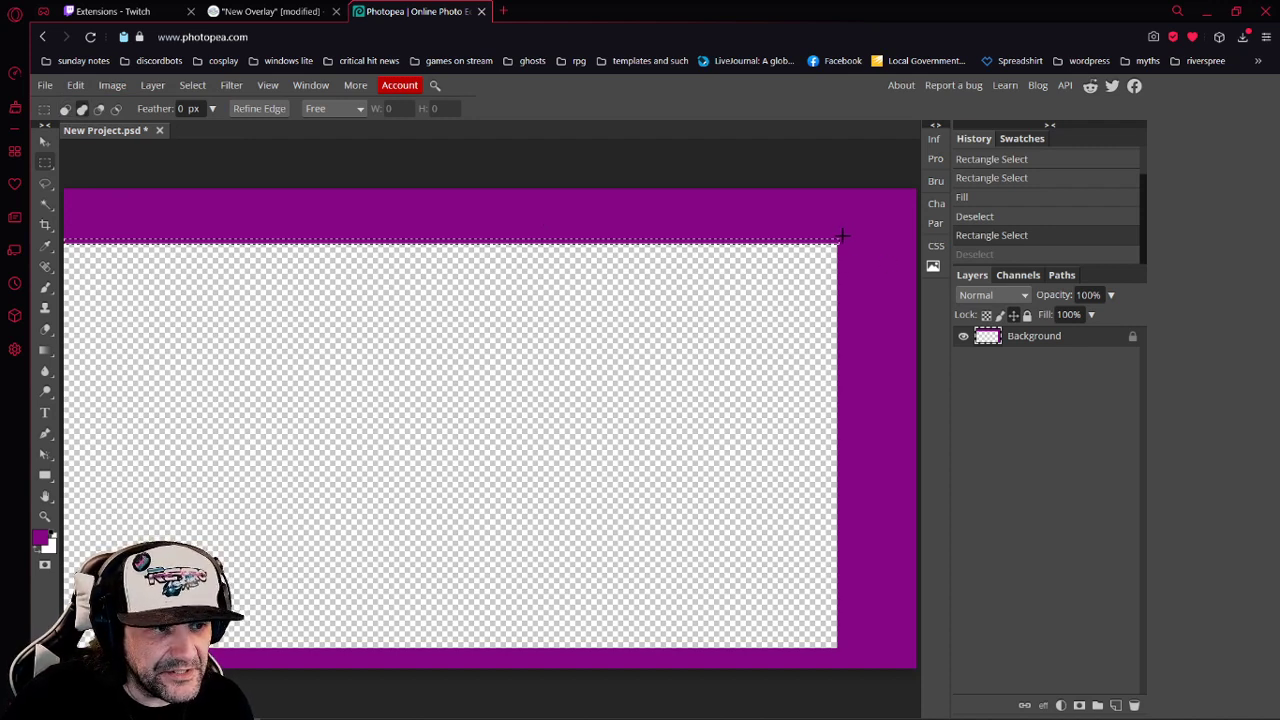
drag(842, 237, 835, 646)
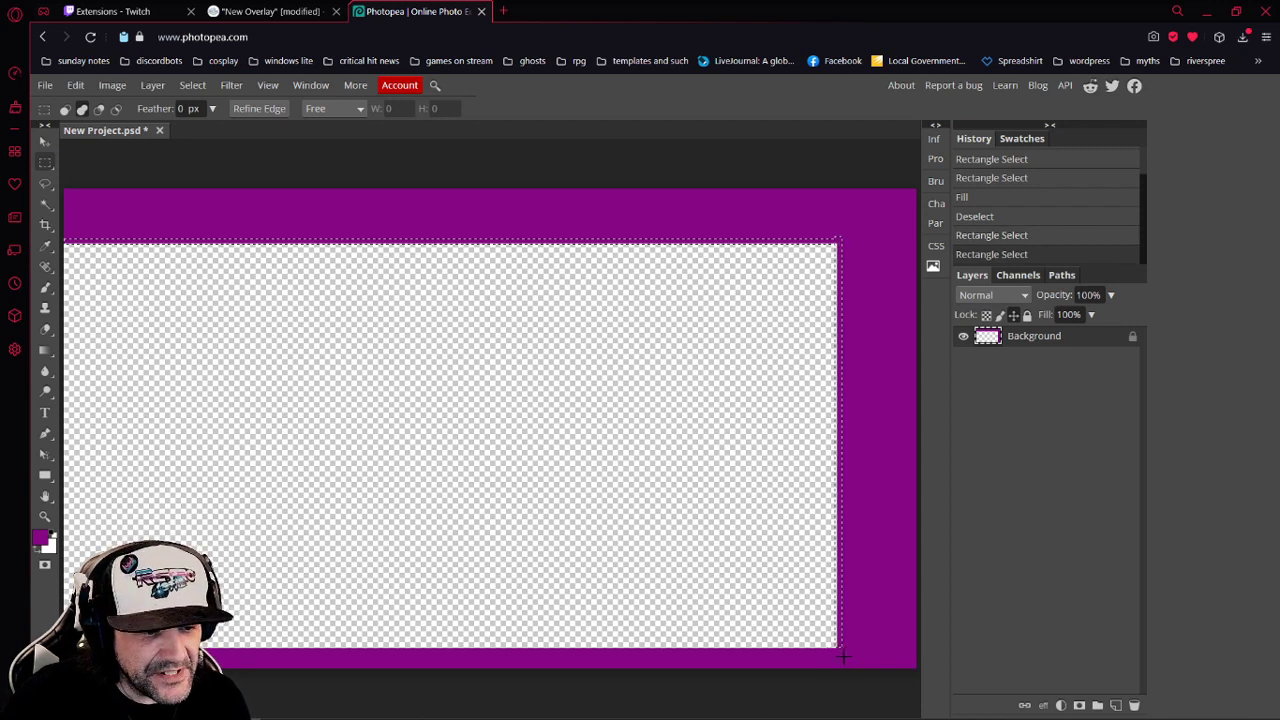
drag(842, 650, 66, 644)
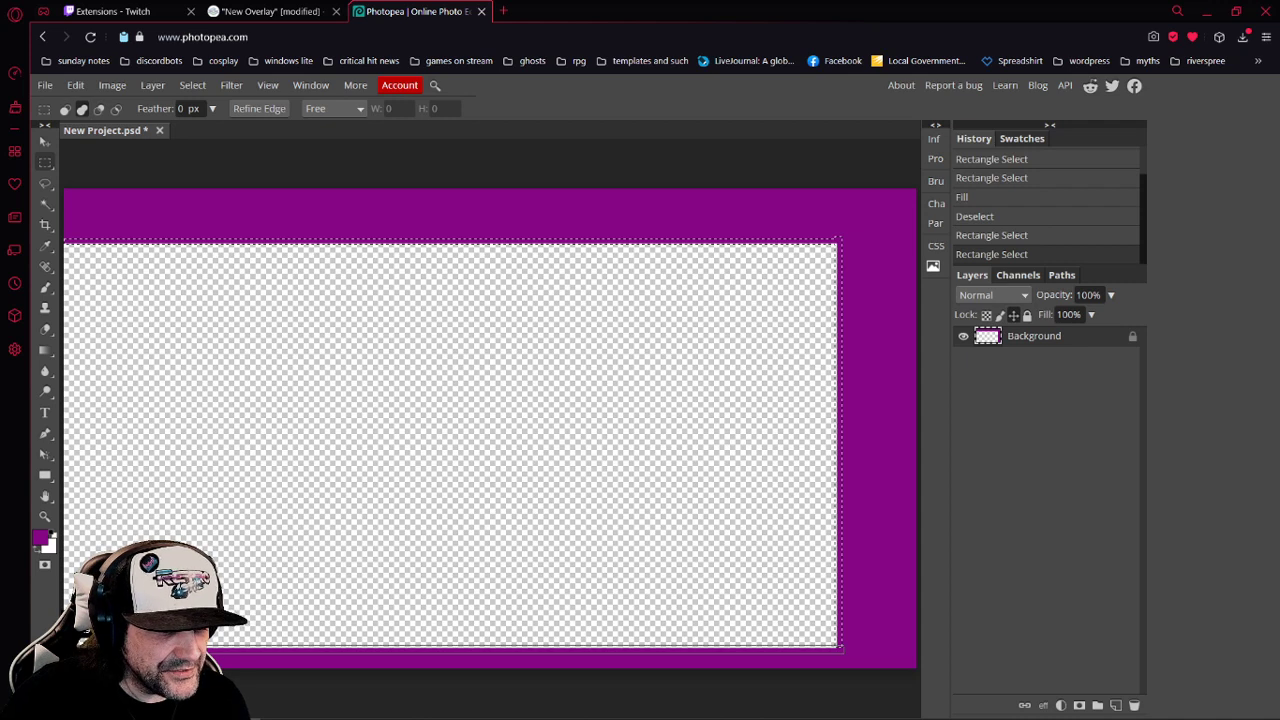
drag(66, 644, 65, 645)
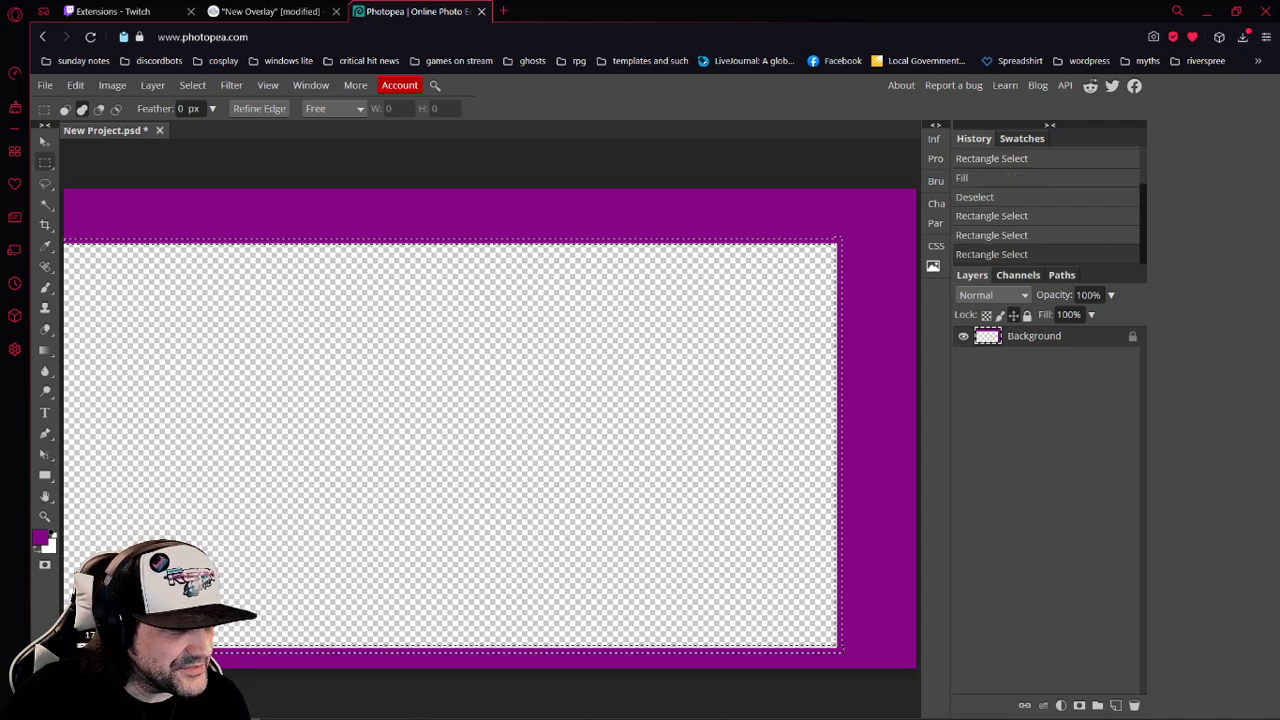
drag(55, 583, 56, 458)
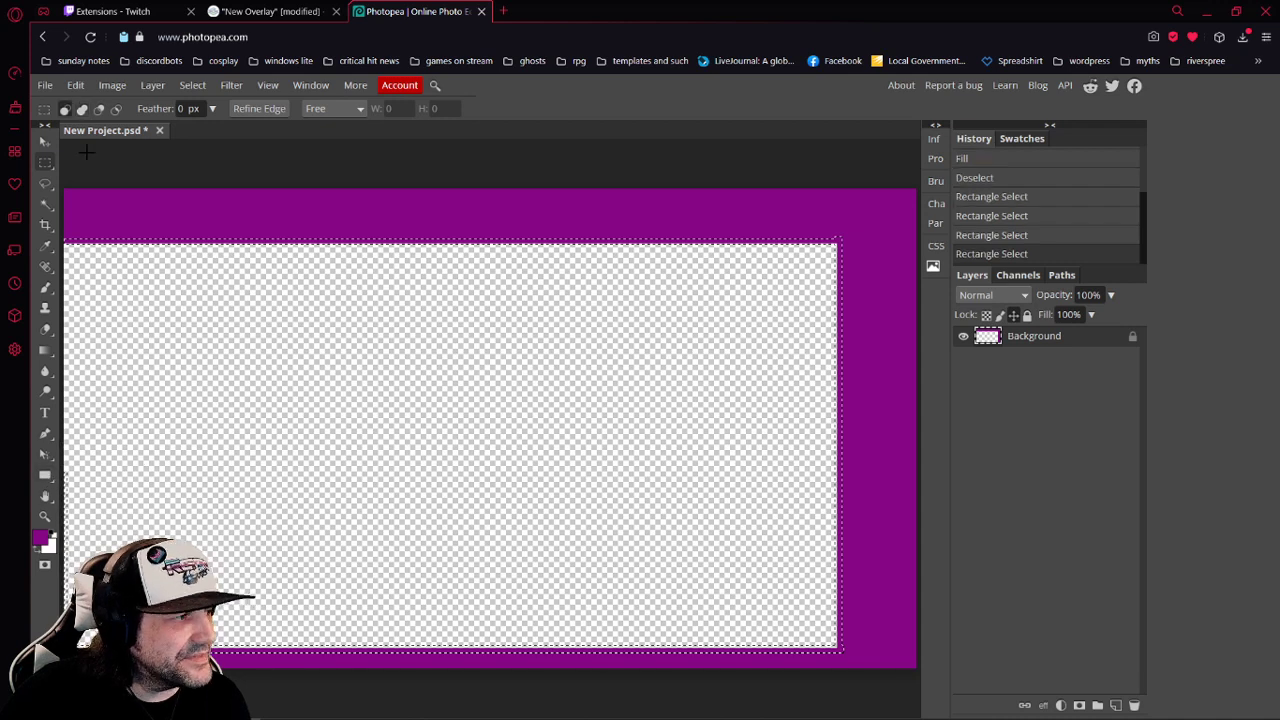
click(75, 85)
click(82, 104)
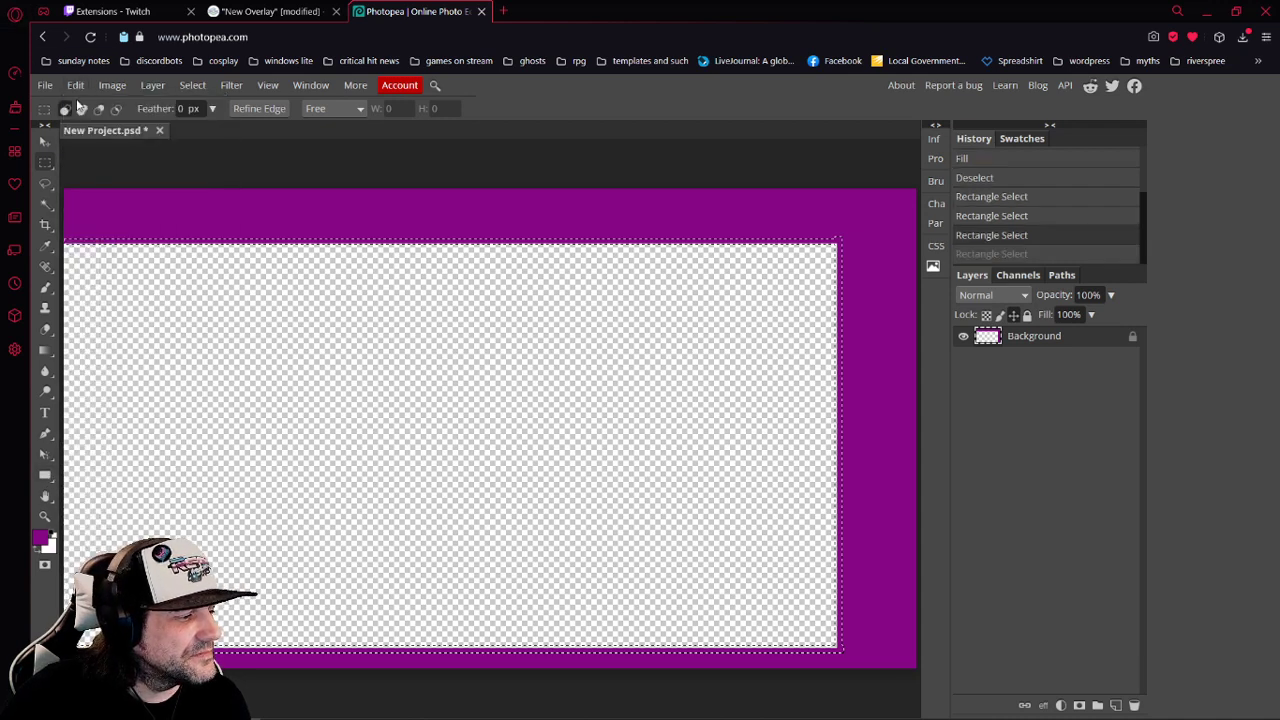
Add a full-height strip along the canvas's left edge to the selection and thicken the upper strip to complete the border
key(shift)
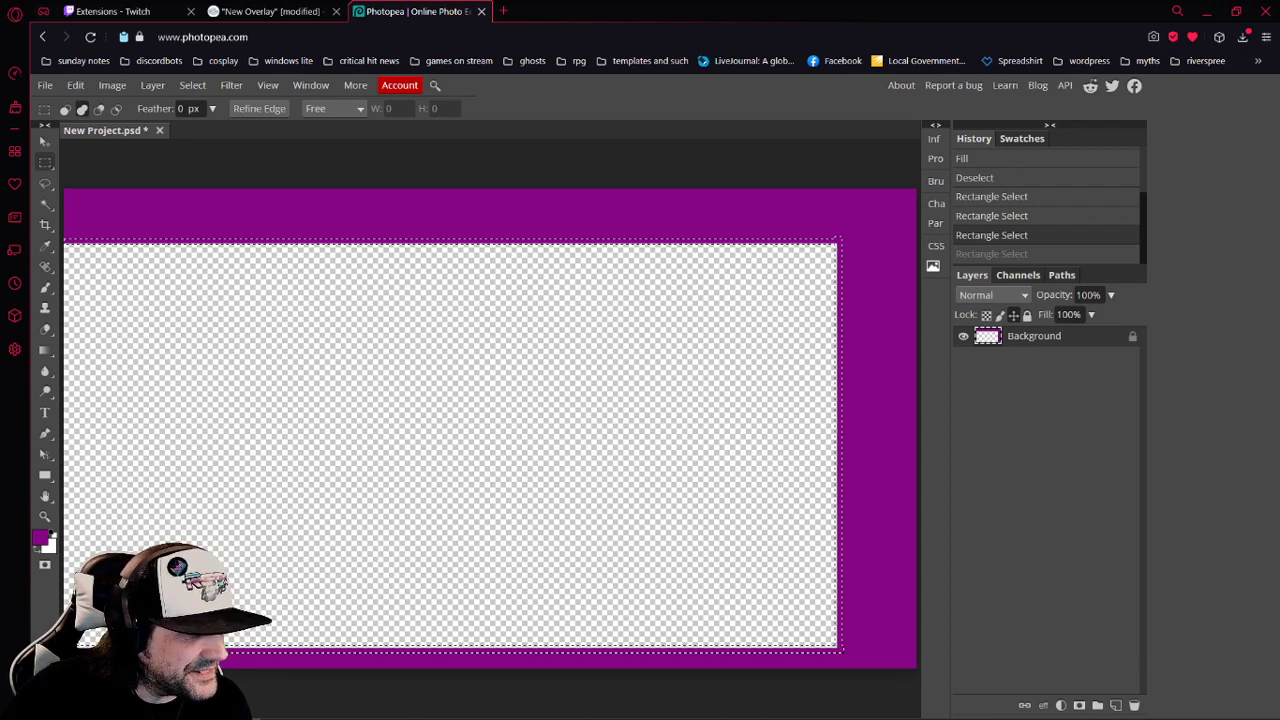
drag(60, 568, 62, 242)
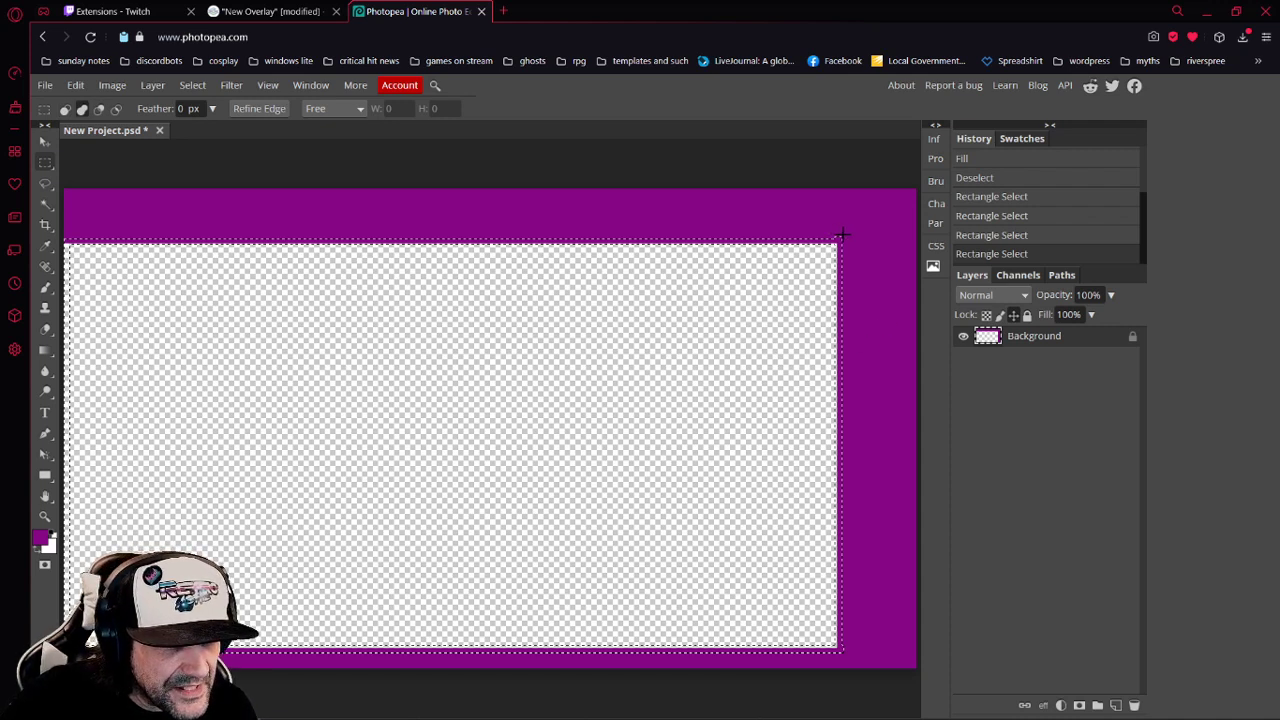
drag(842, 234, 44, 248)
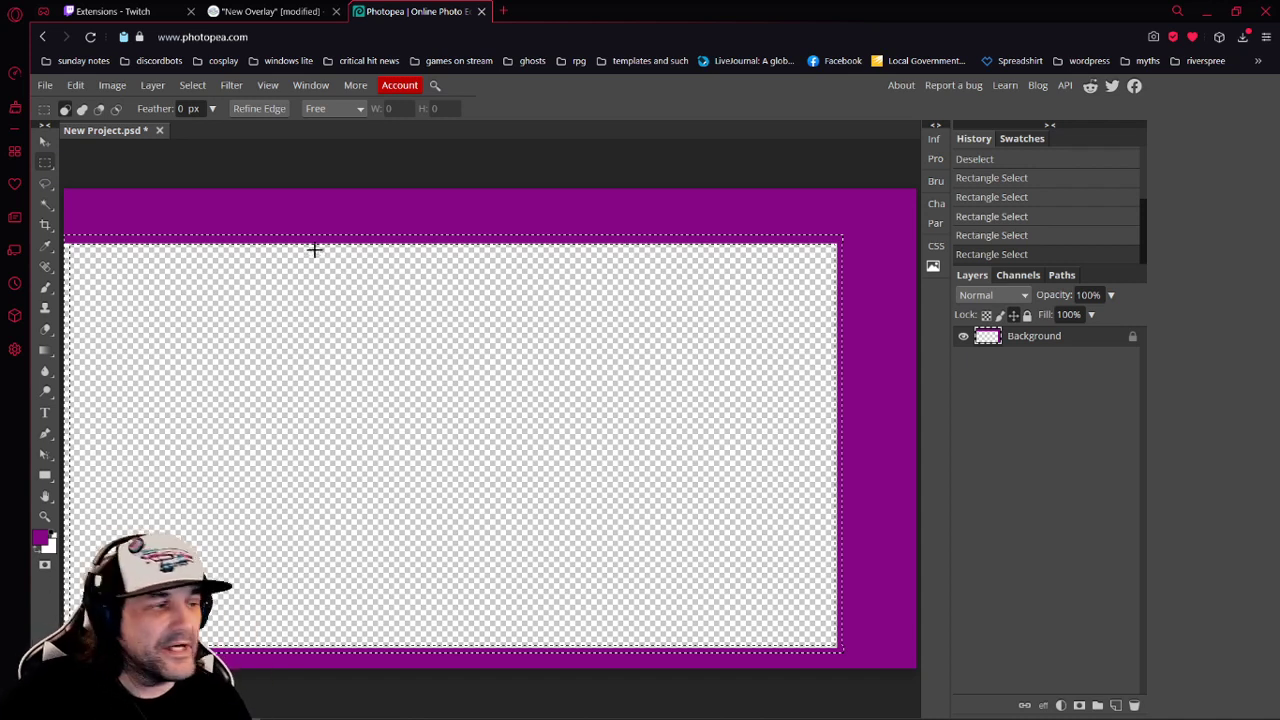
Add a new empty layer above the Background layer, keeping the border selection active
click(153, 85)
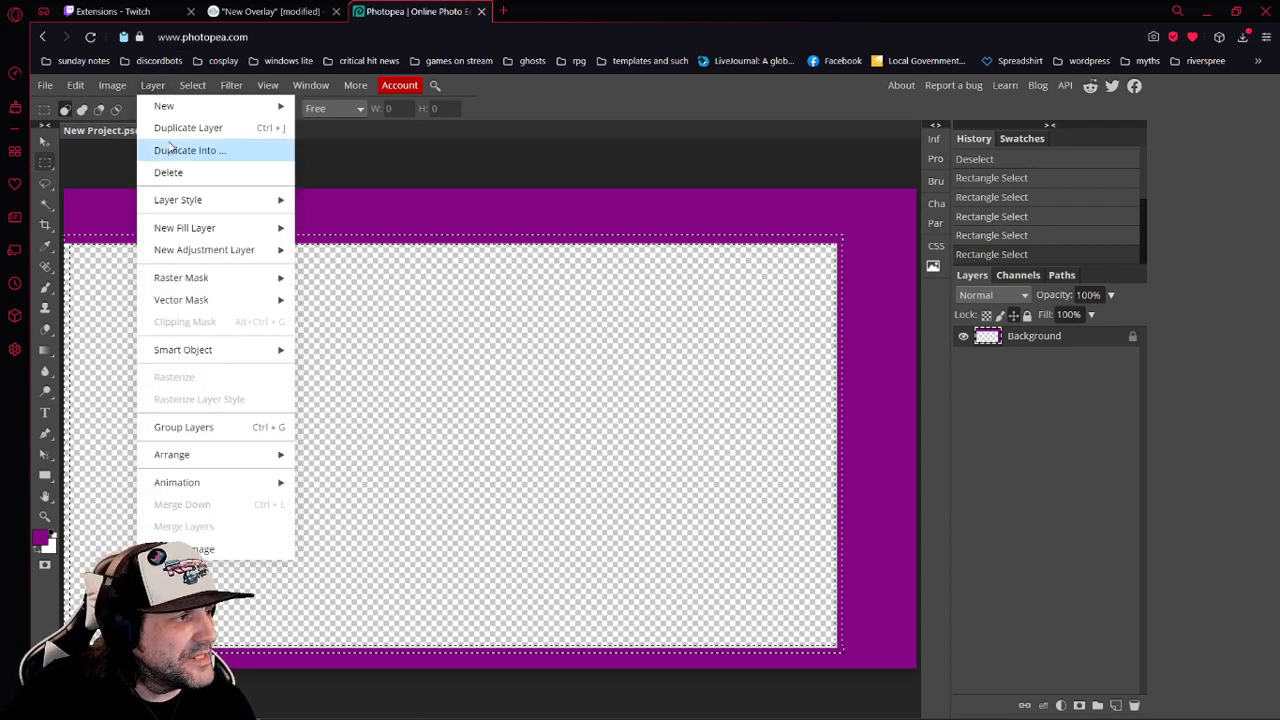
mouse_move(172, 116)
click(320, 108)
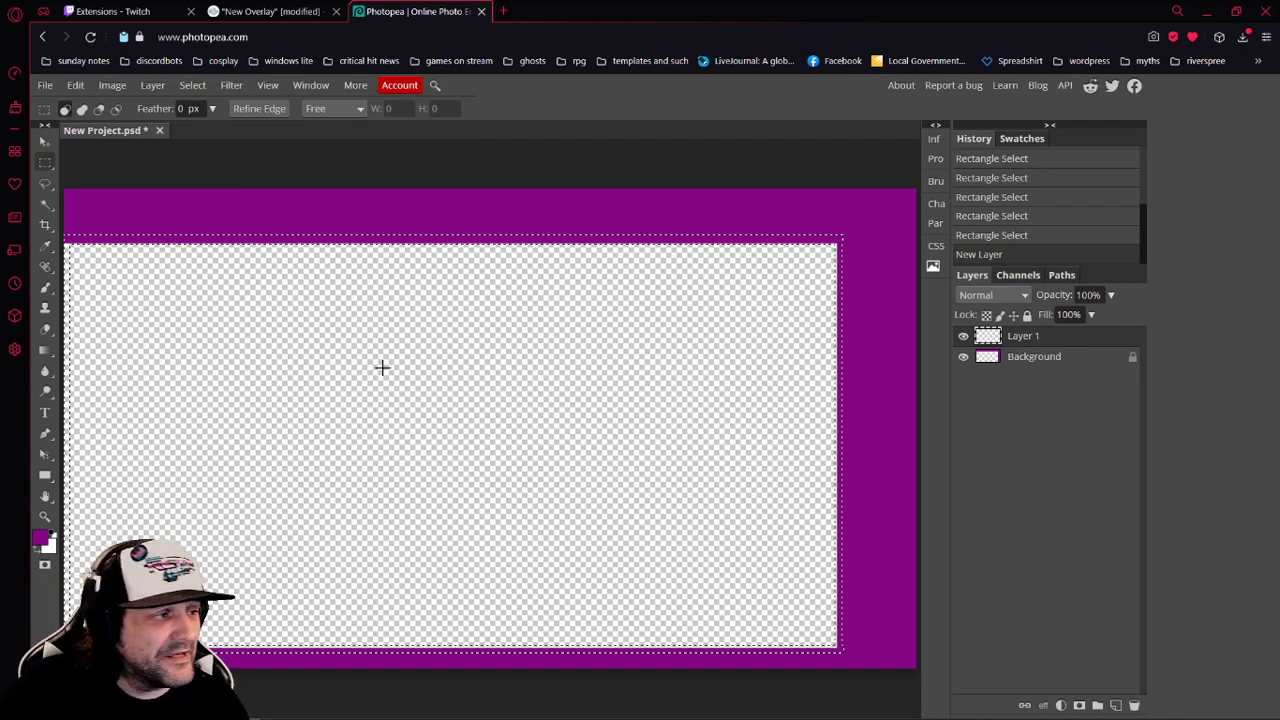
Set the foreground colour to bright yellow, hex f5fc03
click(40, 540)
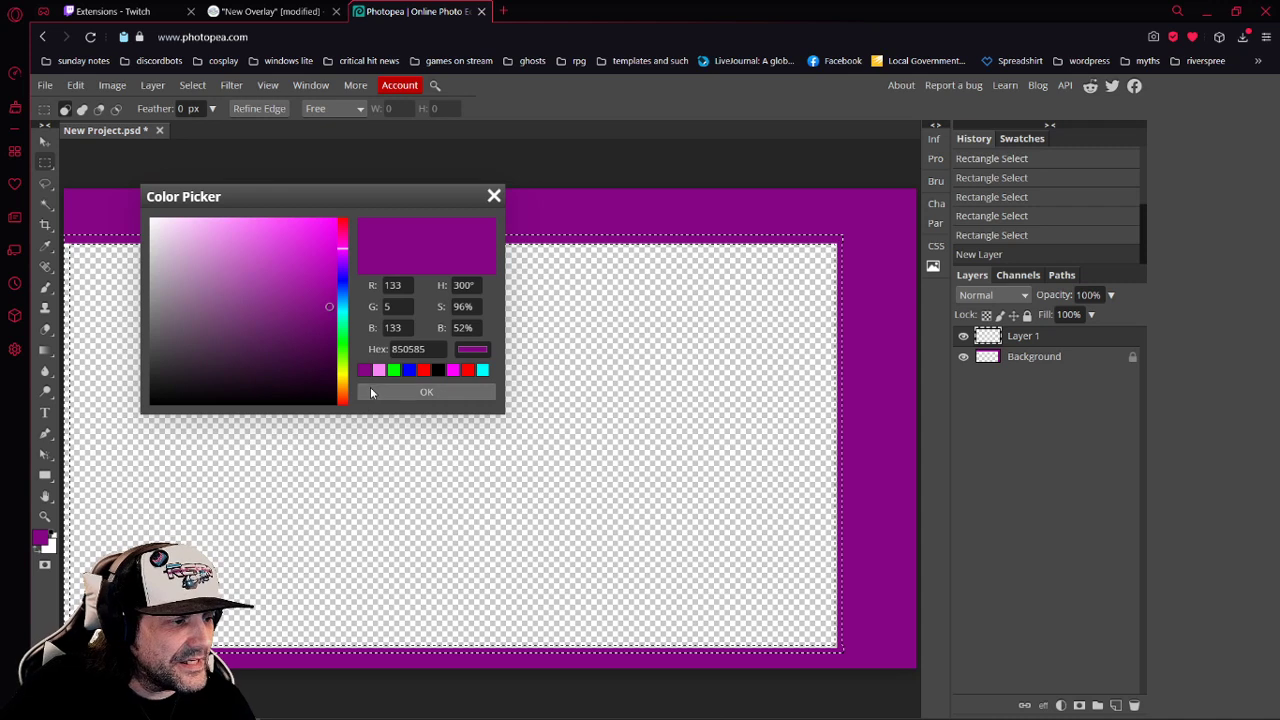
click(345, 378)
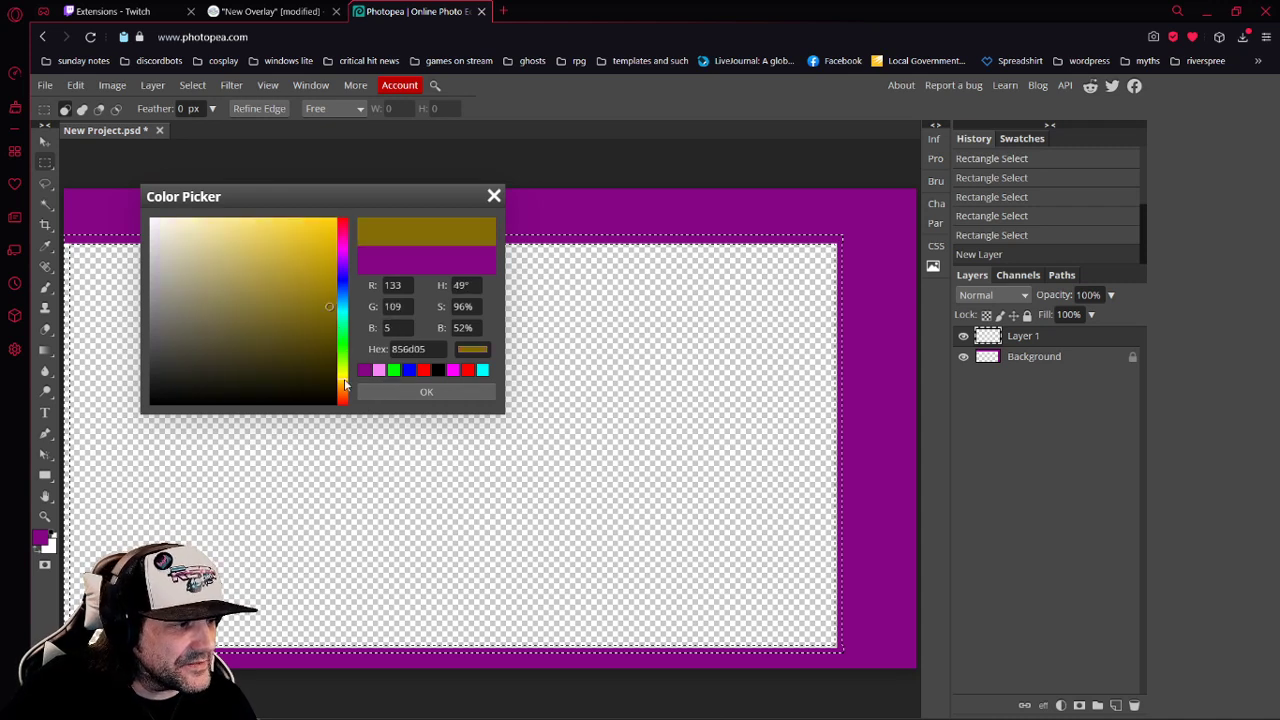
click(345, 376)
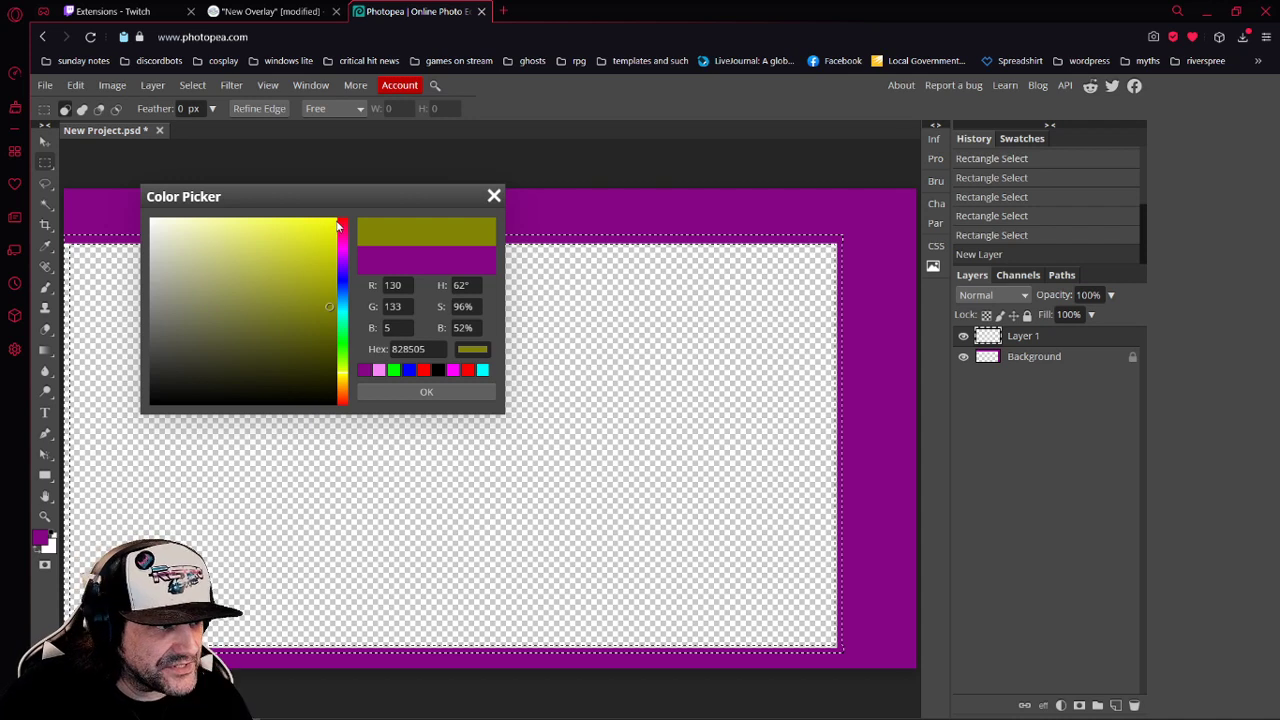
click(337, 224)
drag(336, 221, 334, 221)
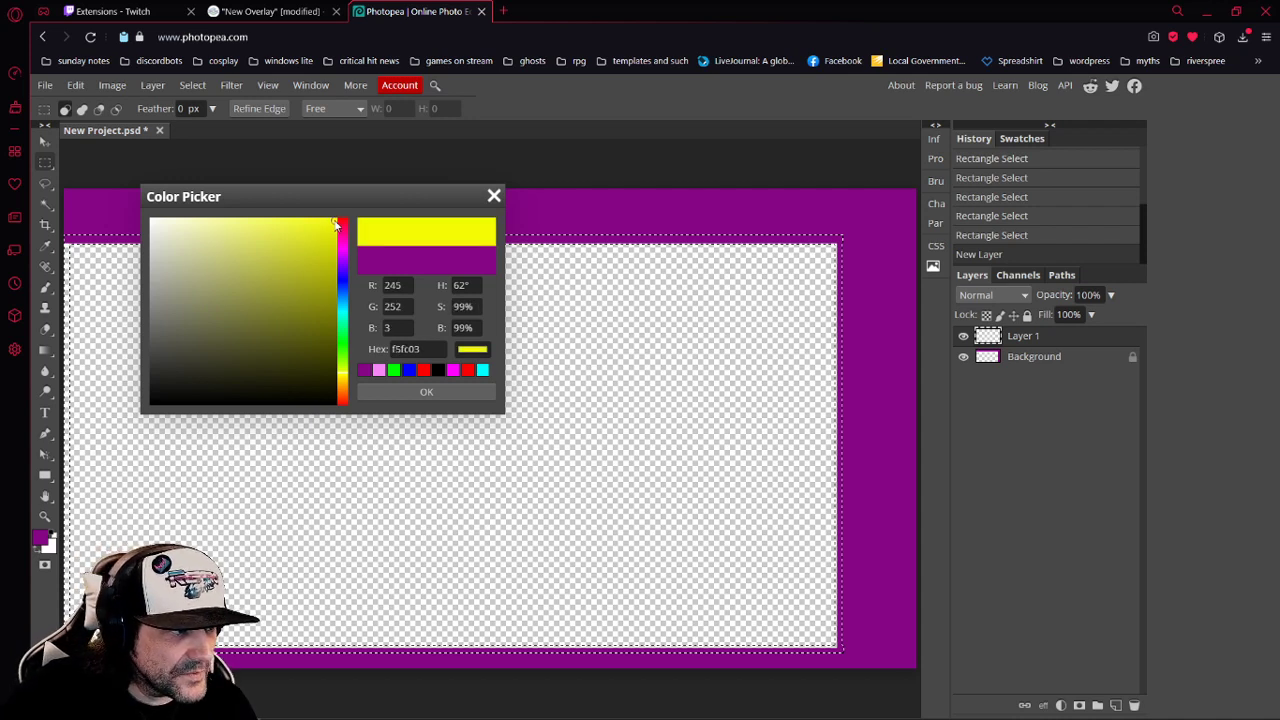
click(443, 388)
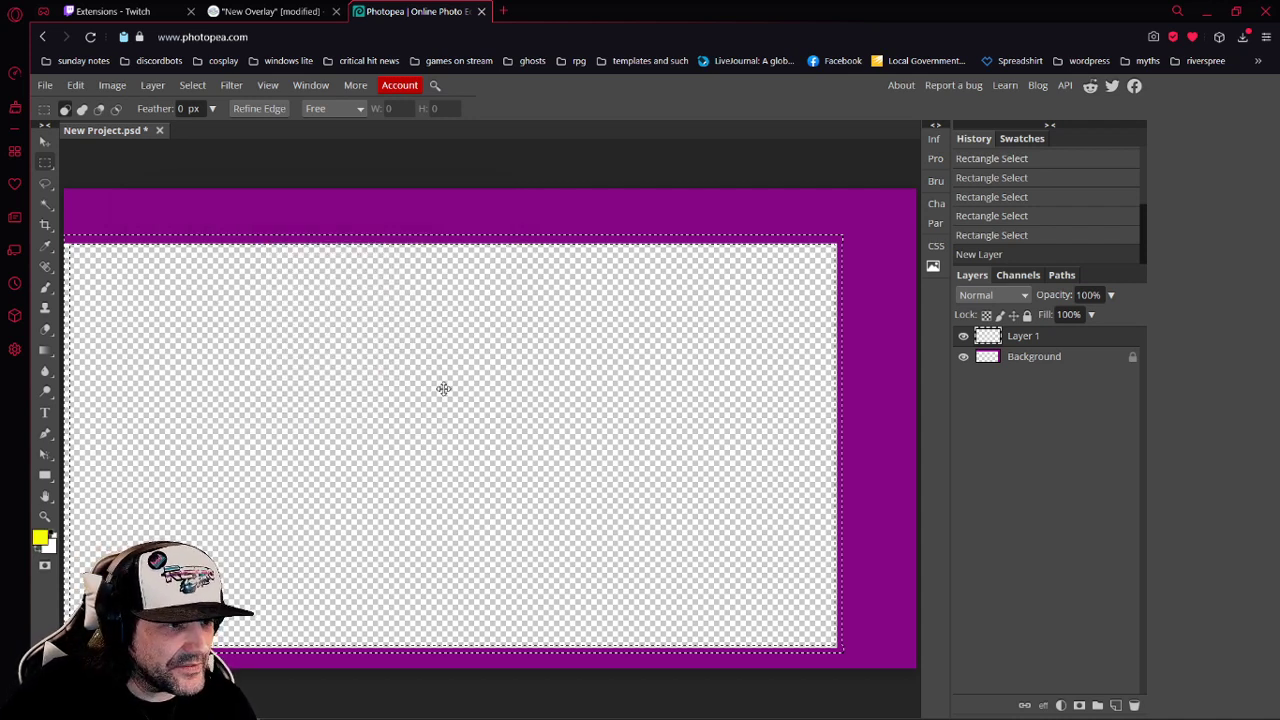
Fill the border selection on the new layer with the yellow foreground colour at 100% opacity in Normal blend mode, and deselect it
click(75, 85)
click(140, 322)
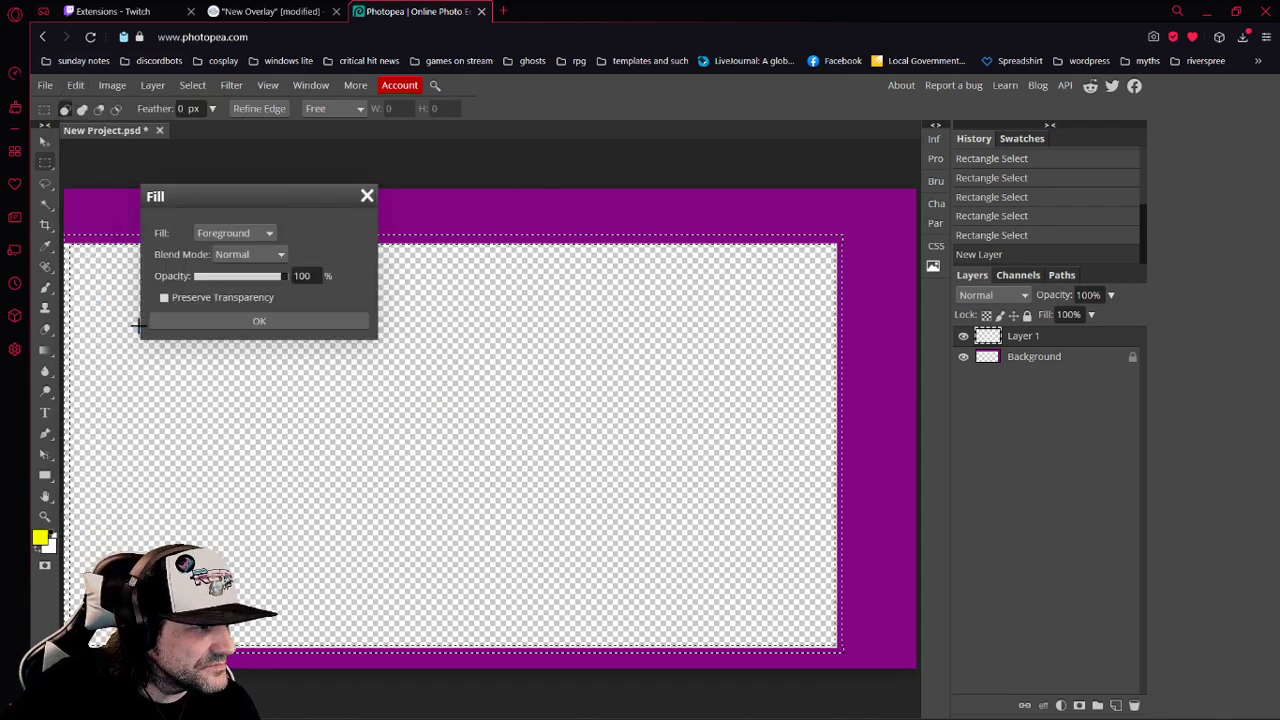
click(331, 322)
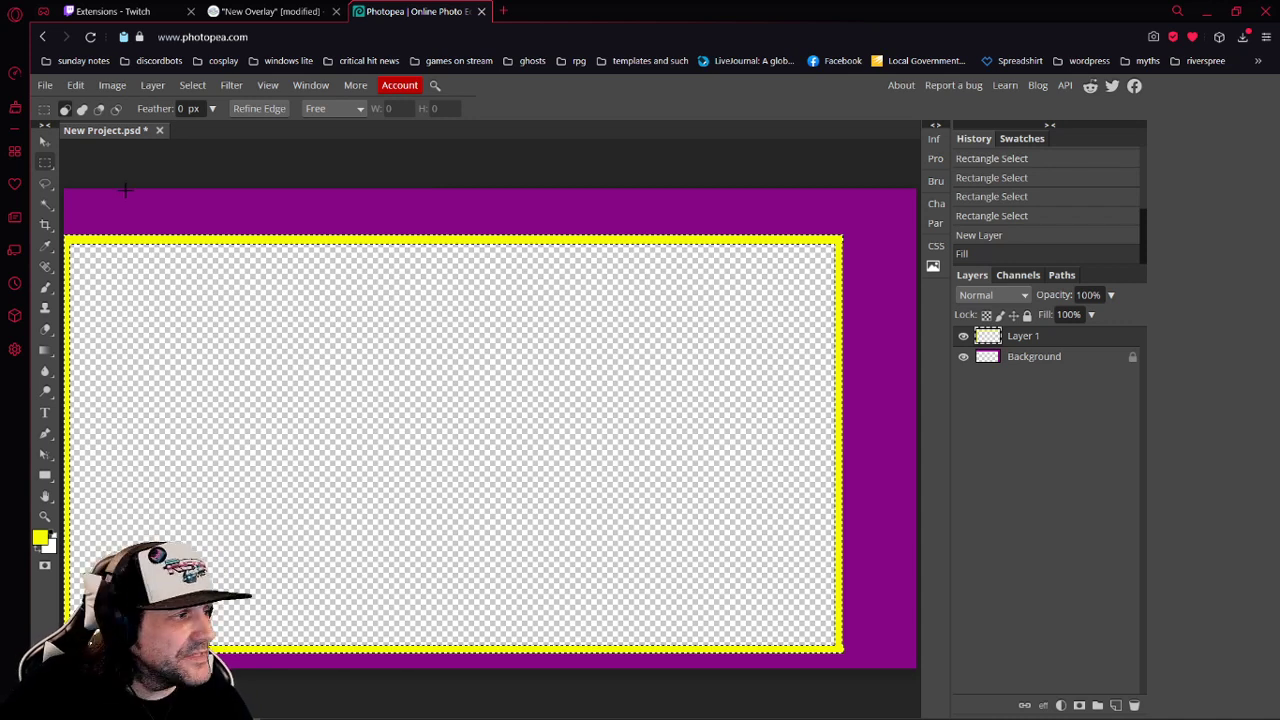
click(190, 85)
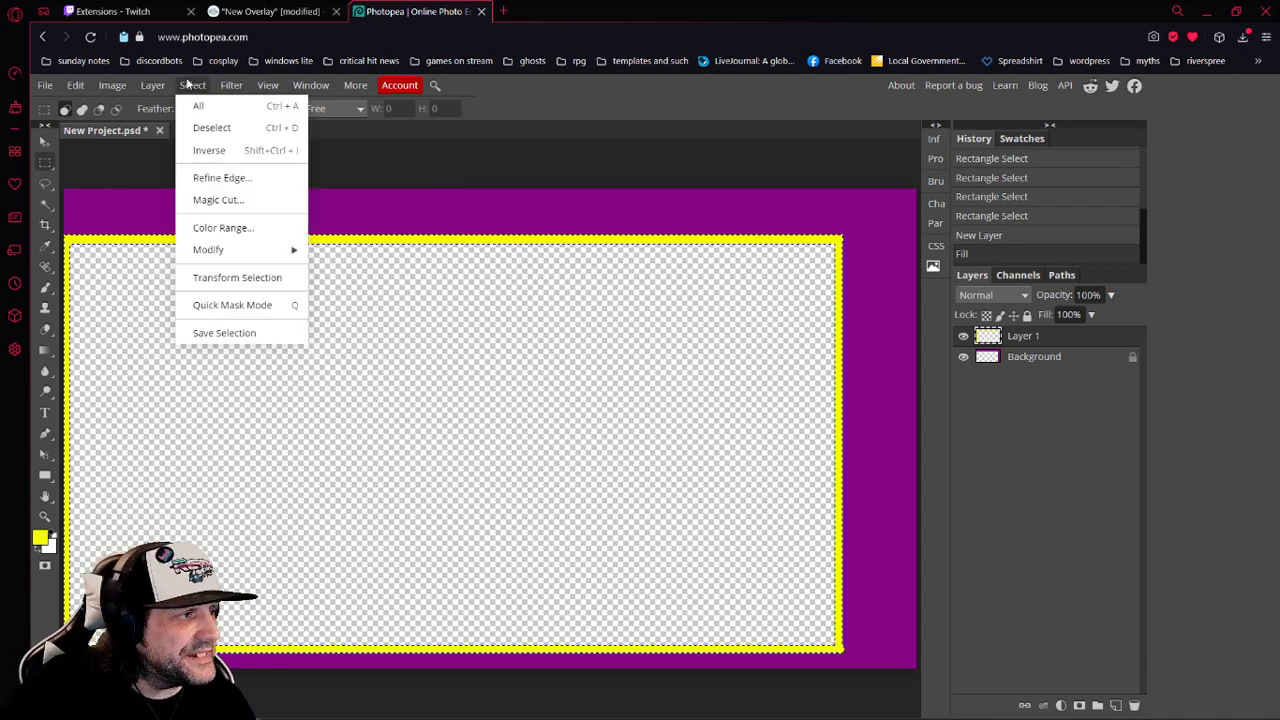
click(196, 127)
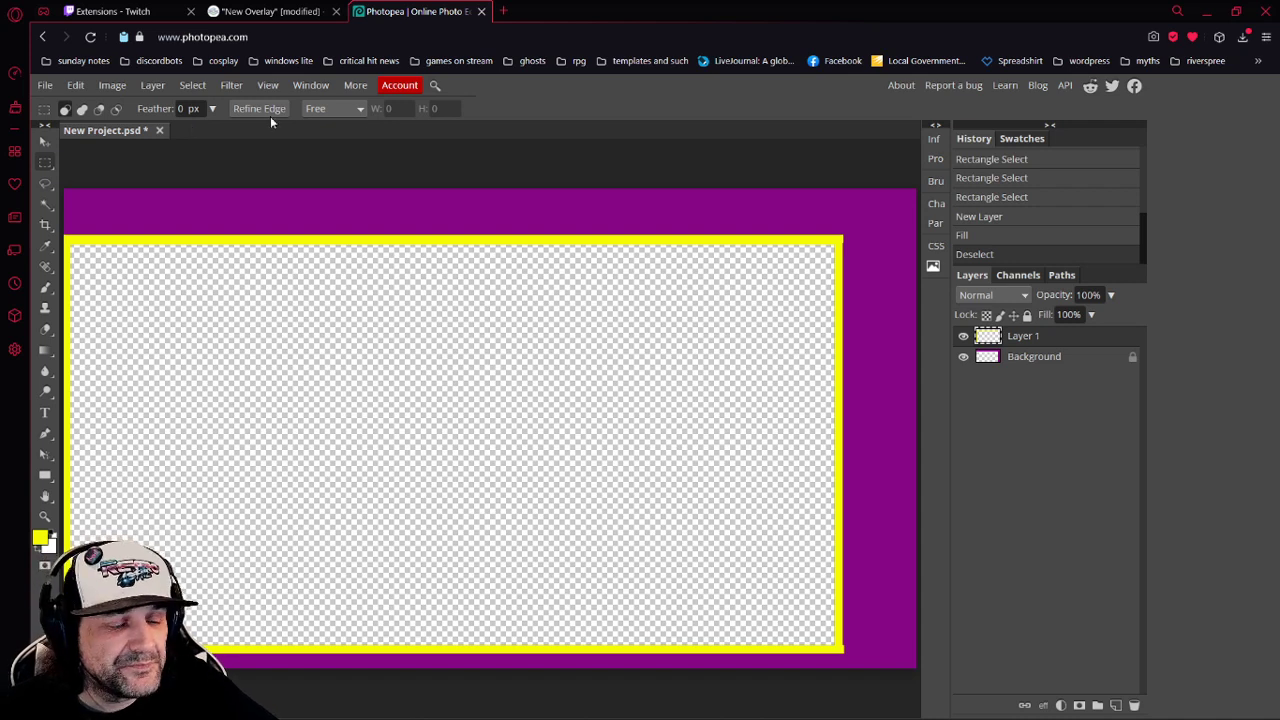
Apply a black outside Stroke of 8 px at 100% opacity to the yellow border layer
right_click(1030, 342)
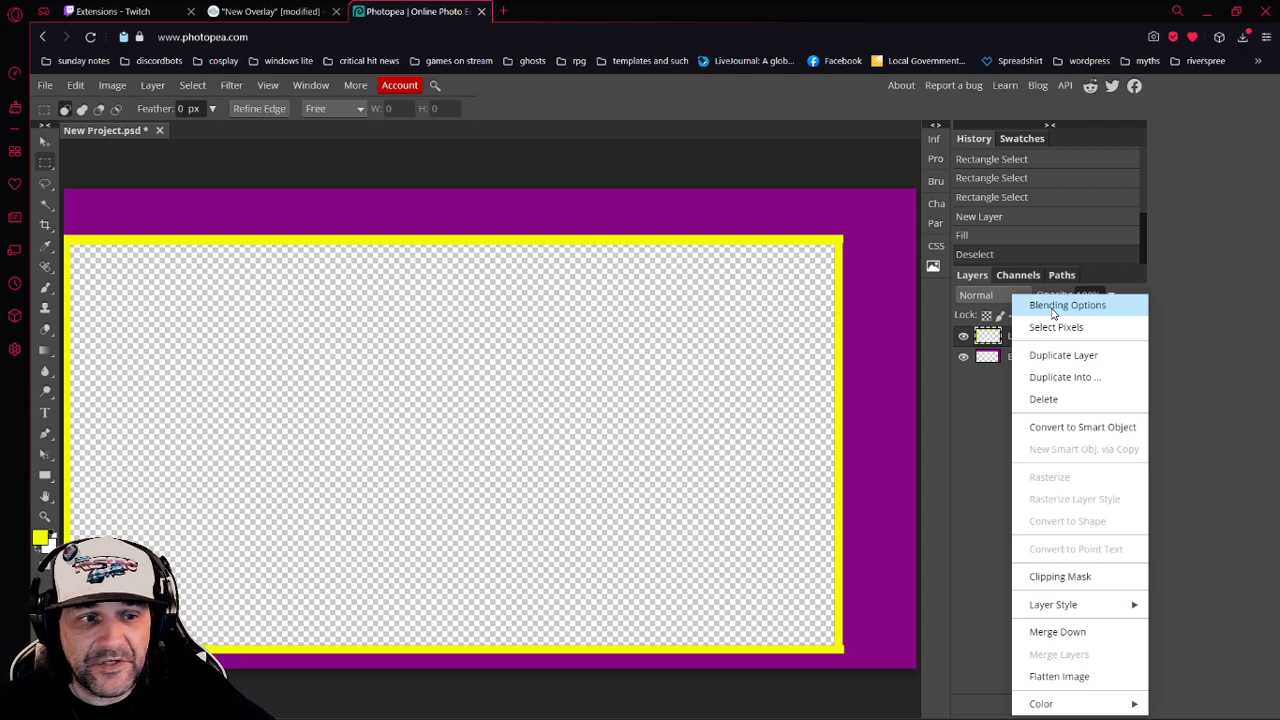
click(1052, 308)
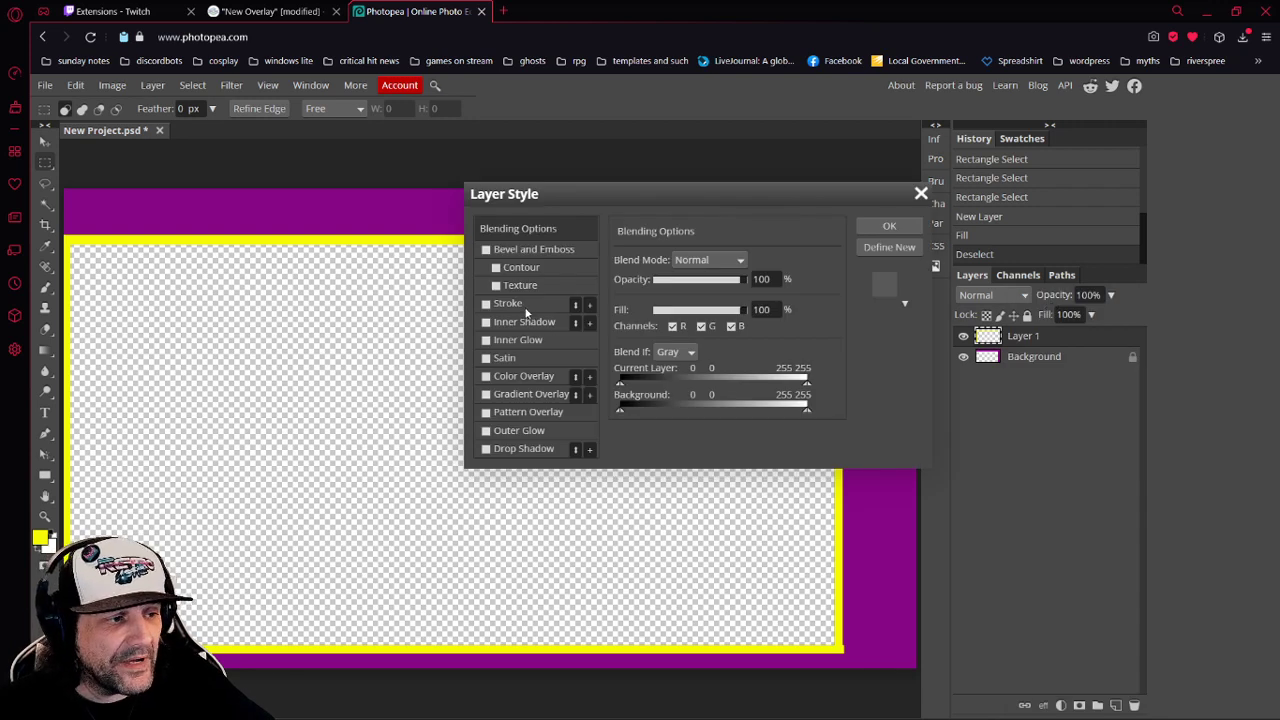
click(522, 303)
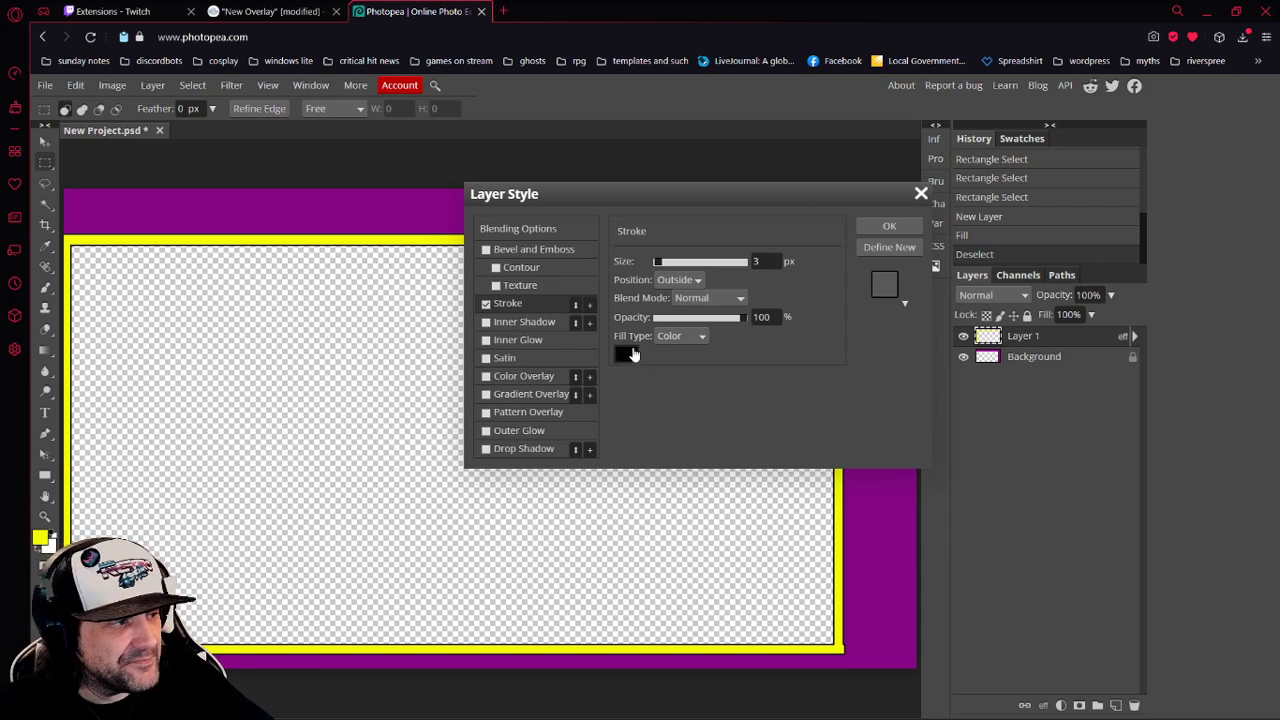
drag(768, 261, 676, 248)
text(4)
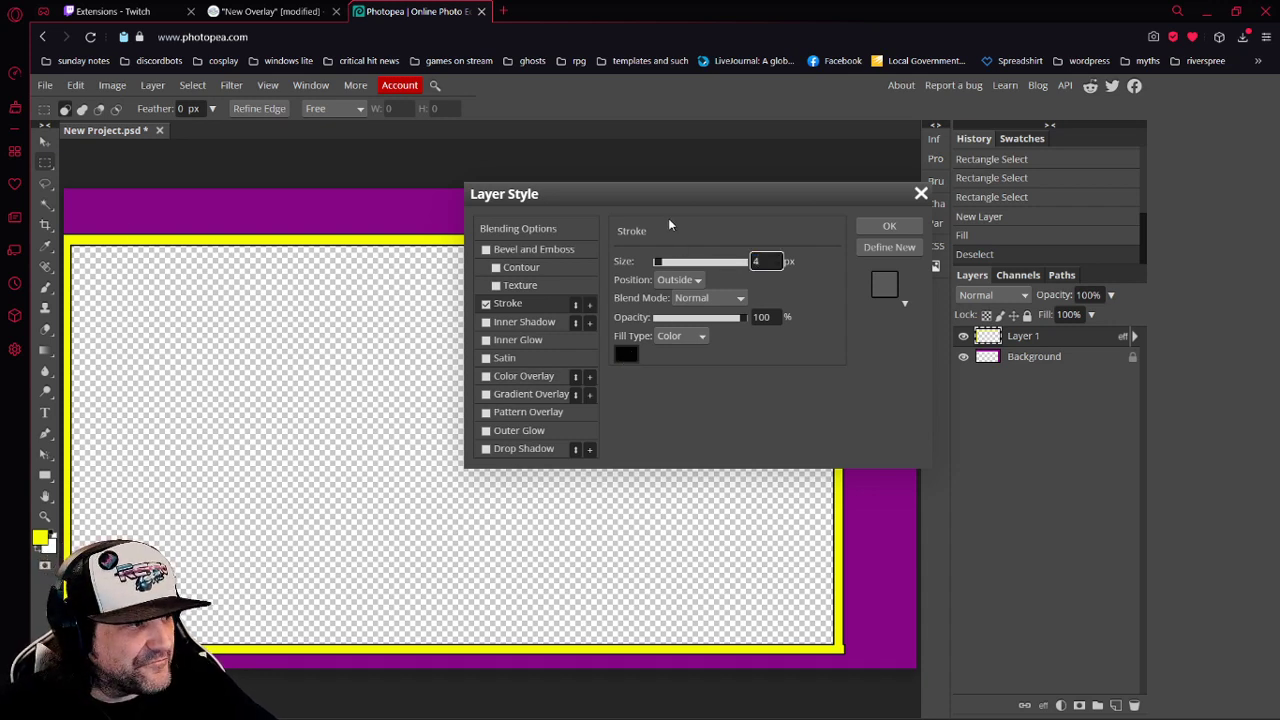
key(BackSpace)
text(5)
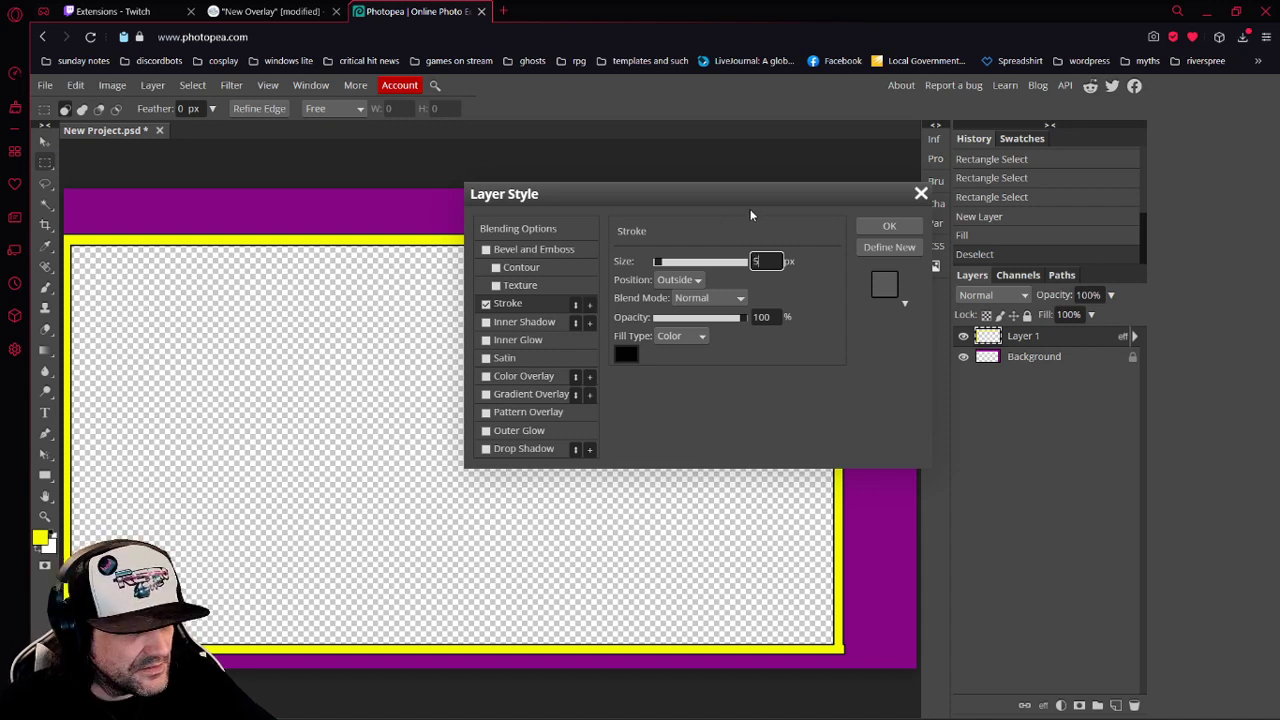
drag(658, 261, 662, 262)
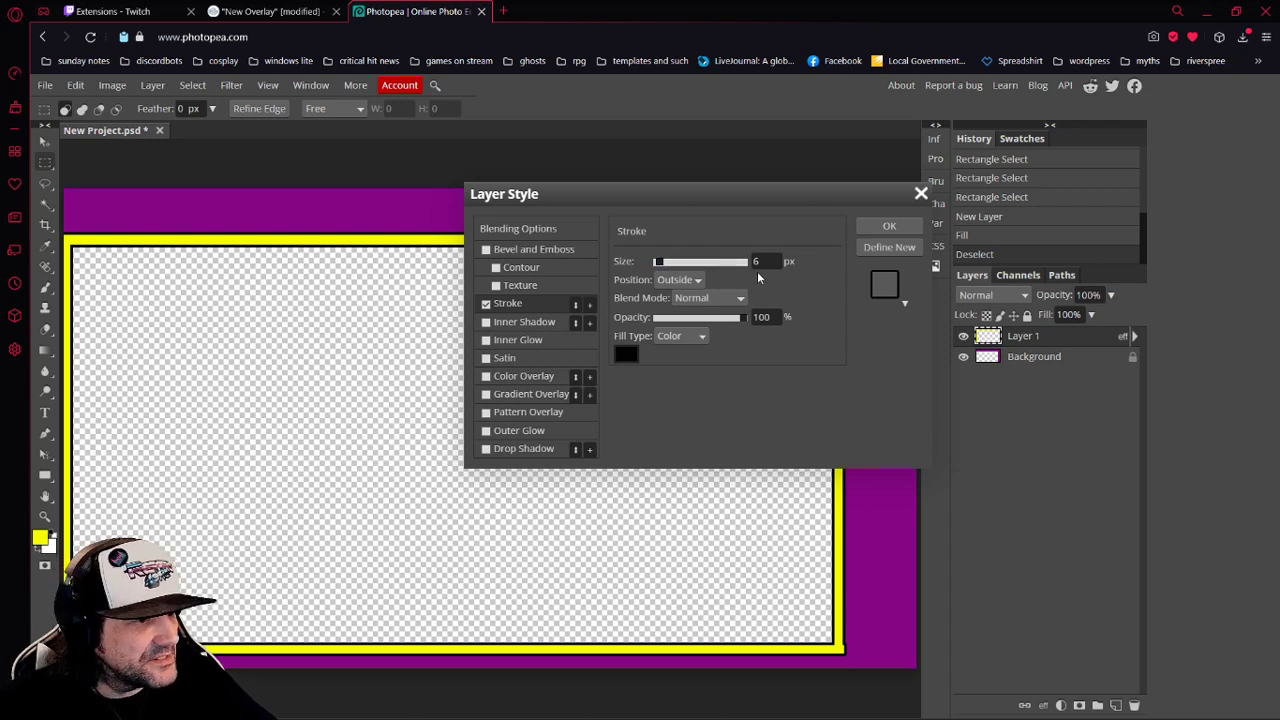
drag(660, 264, 663, 263)
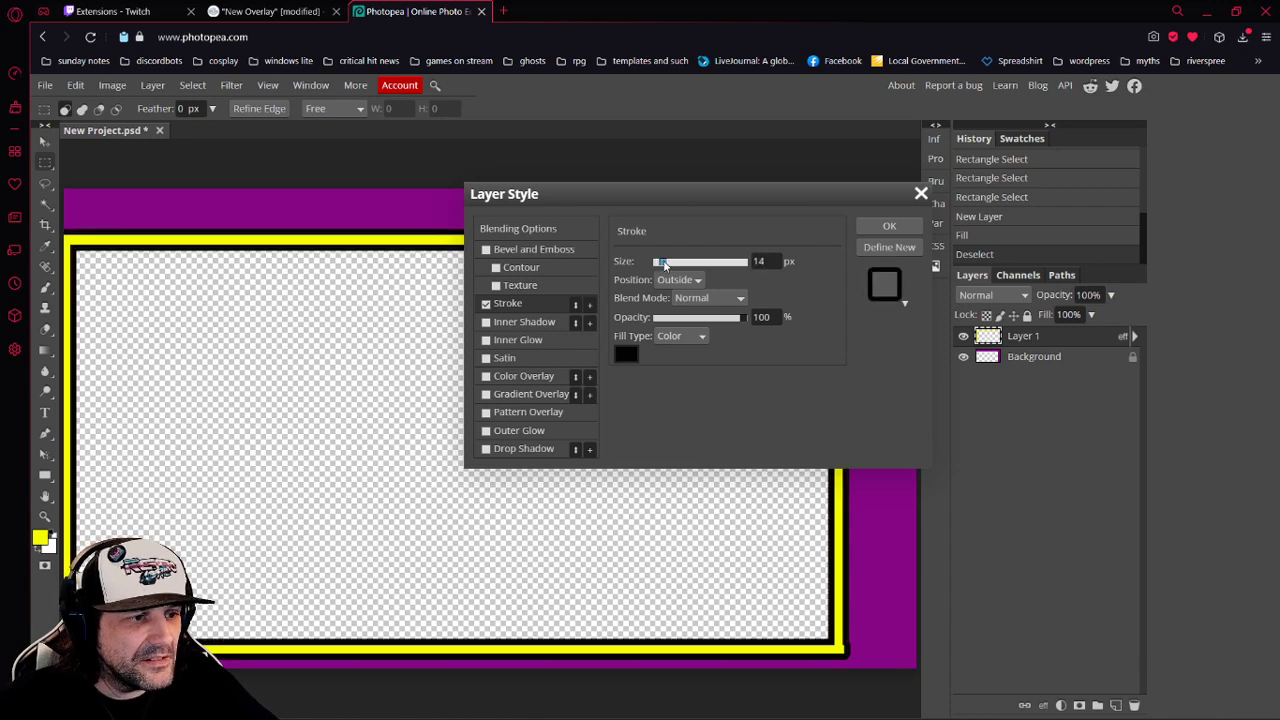
double_click(760, 262)
text(8)
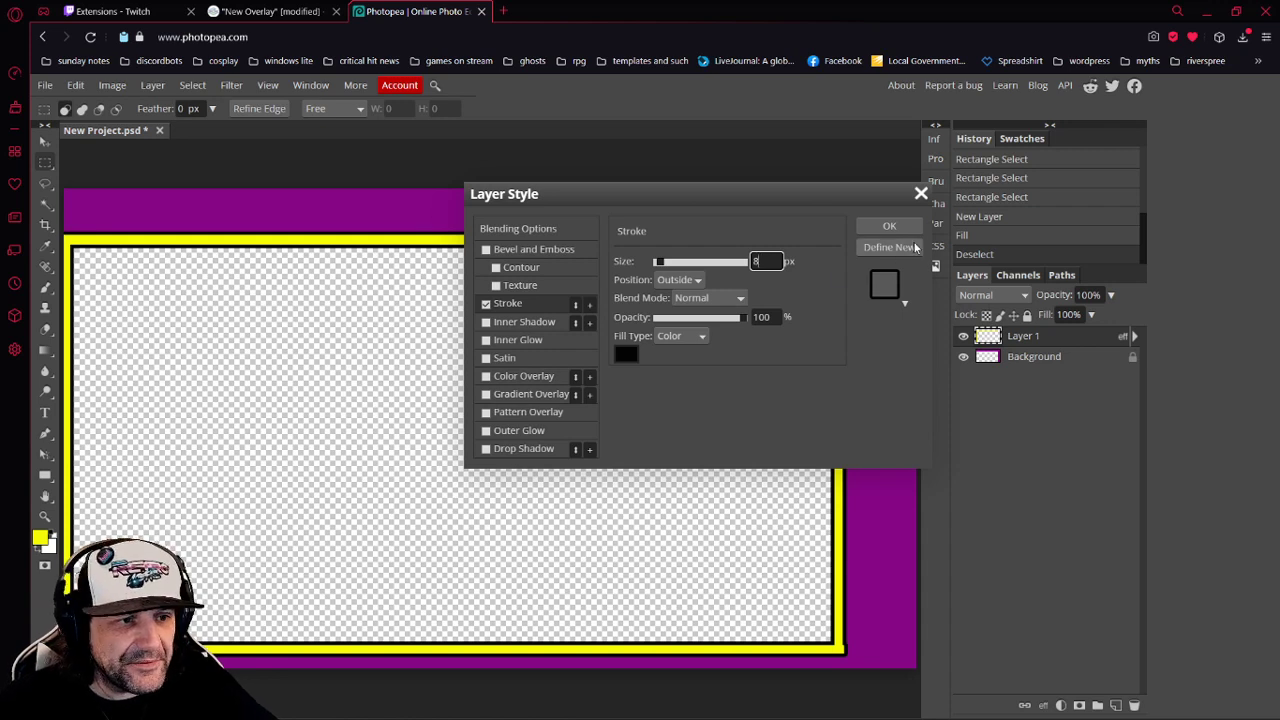
click(890, 226)
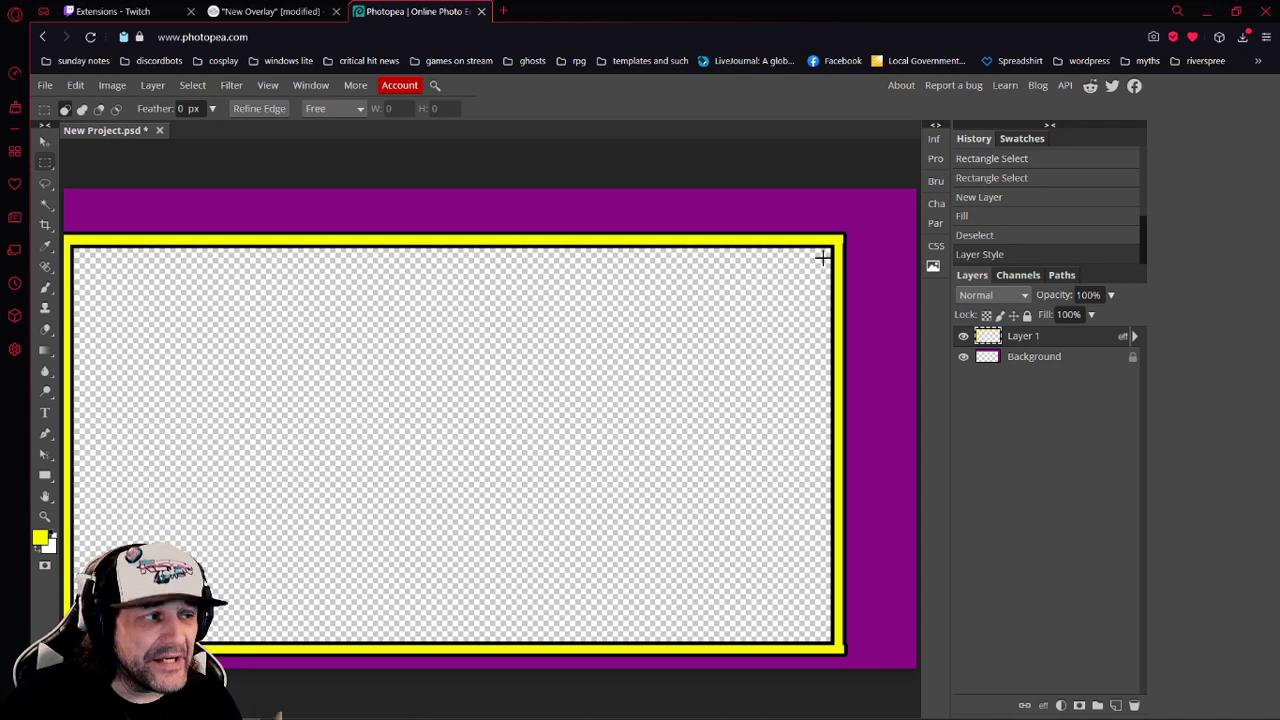
Open Twitter-Emblem.png from the sunday console folder on the Desktop and select the whole image
click(46, 85)
click(64, 128)
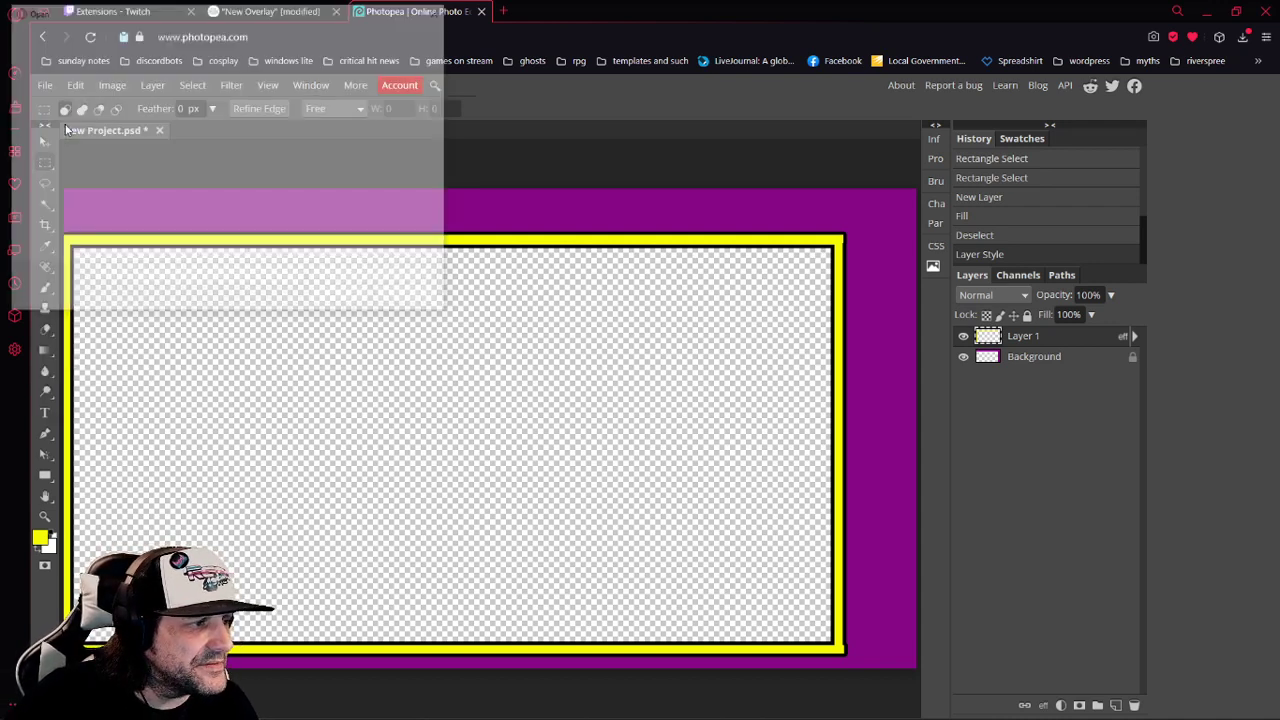
double_click(150, 192)
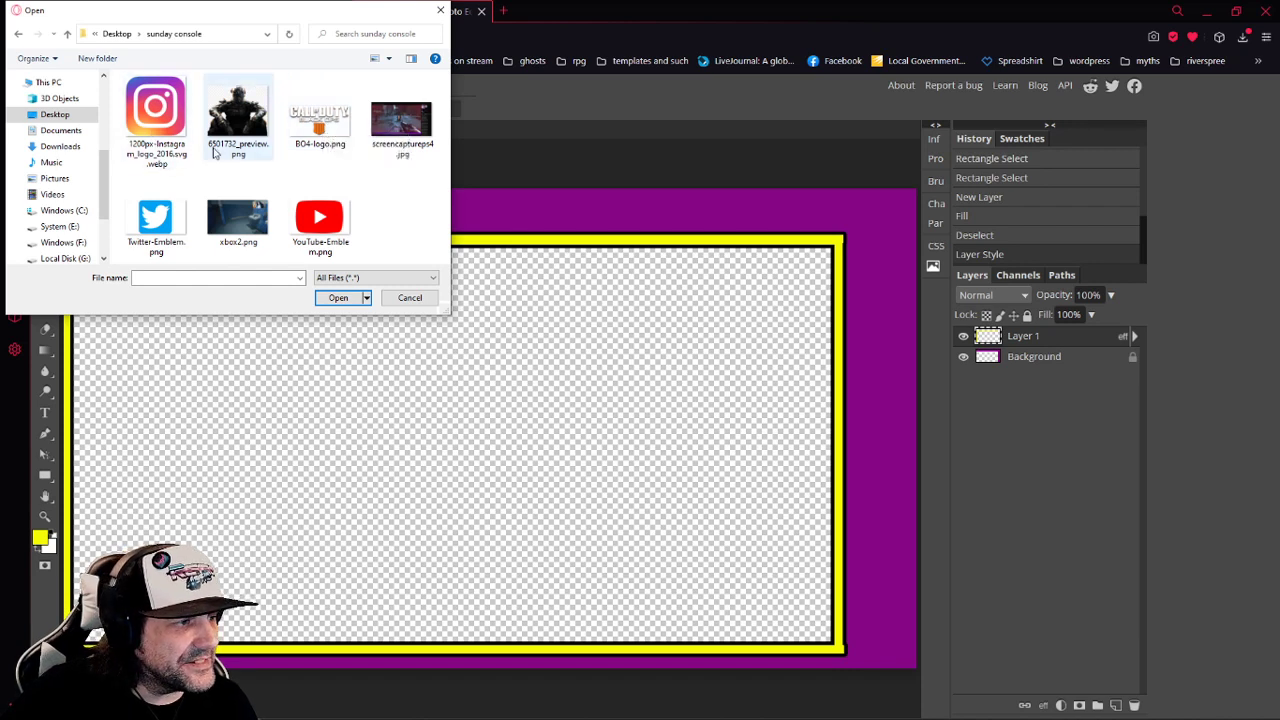
double_click(166, 222)
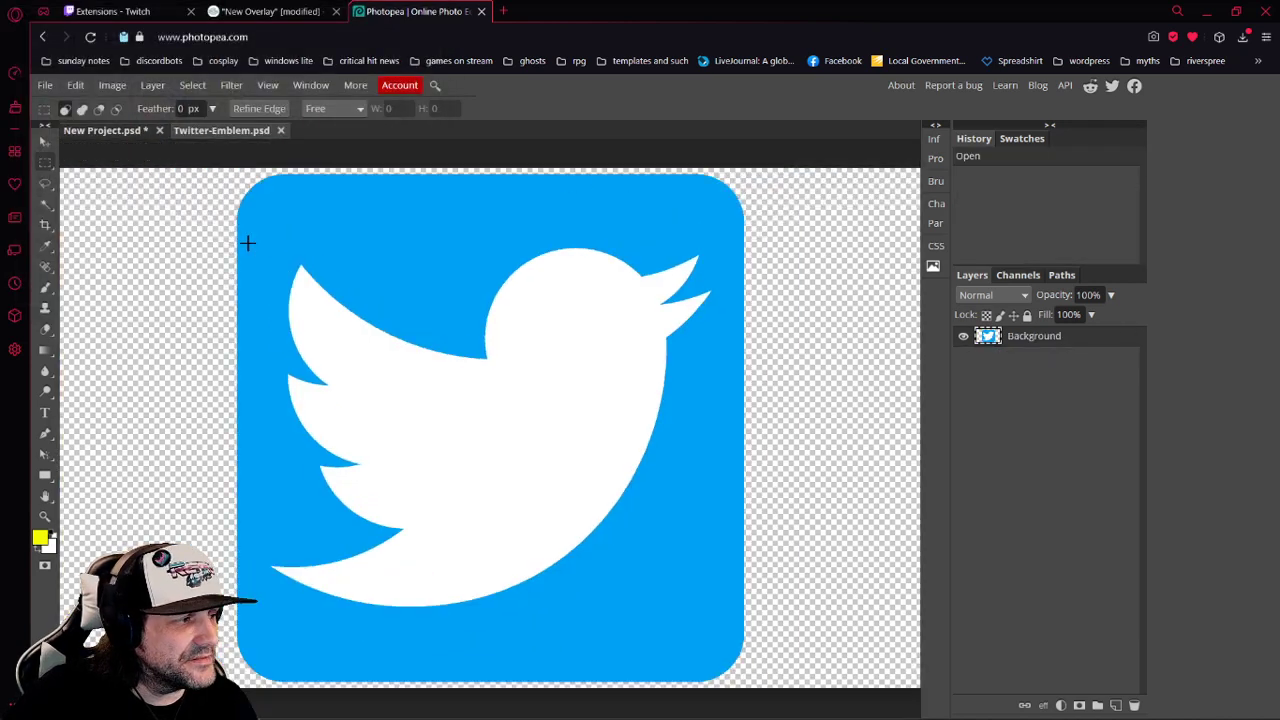
click(205, 86)
click(205, 106)
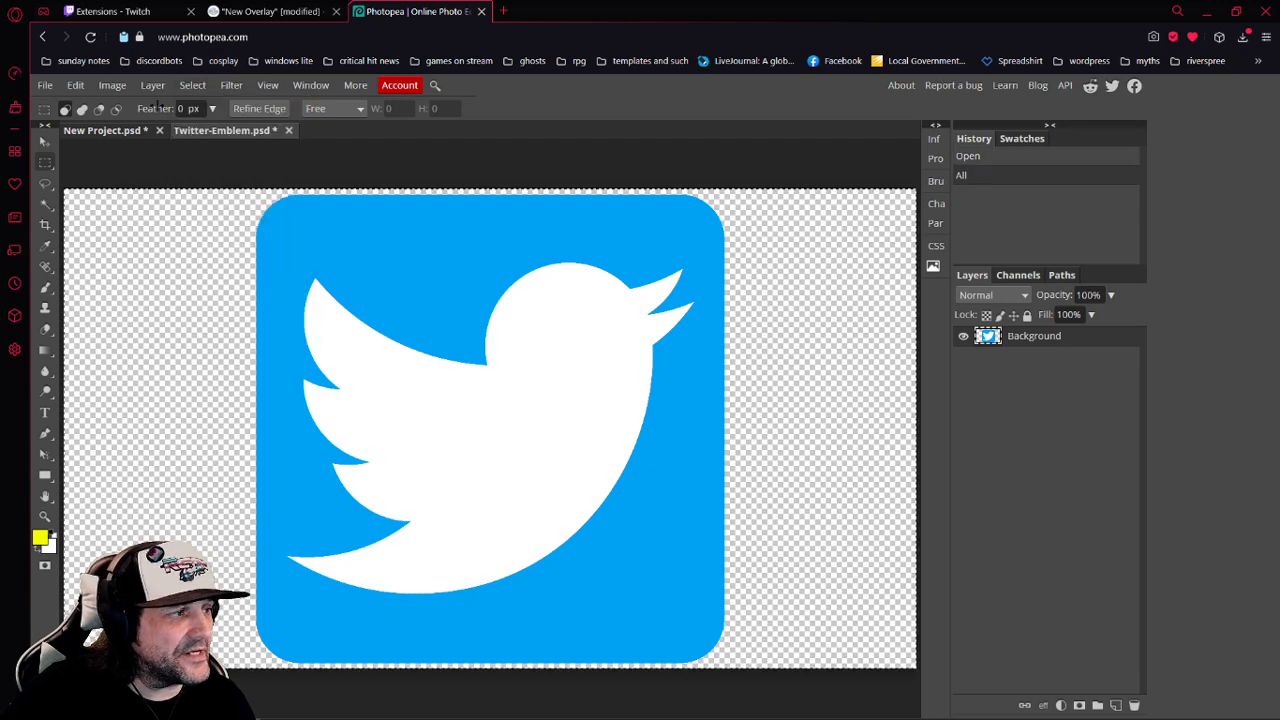
Copy the selected Twitter emblem and paste it as a layer into the New Project overlay document
click(77, 87)
click(104, 230)
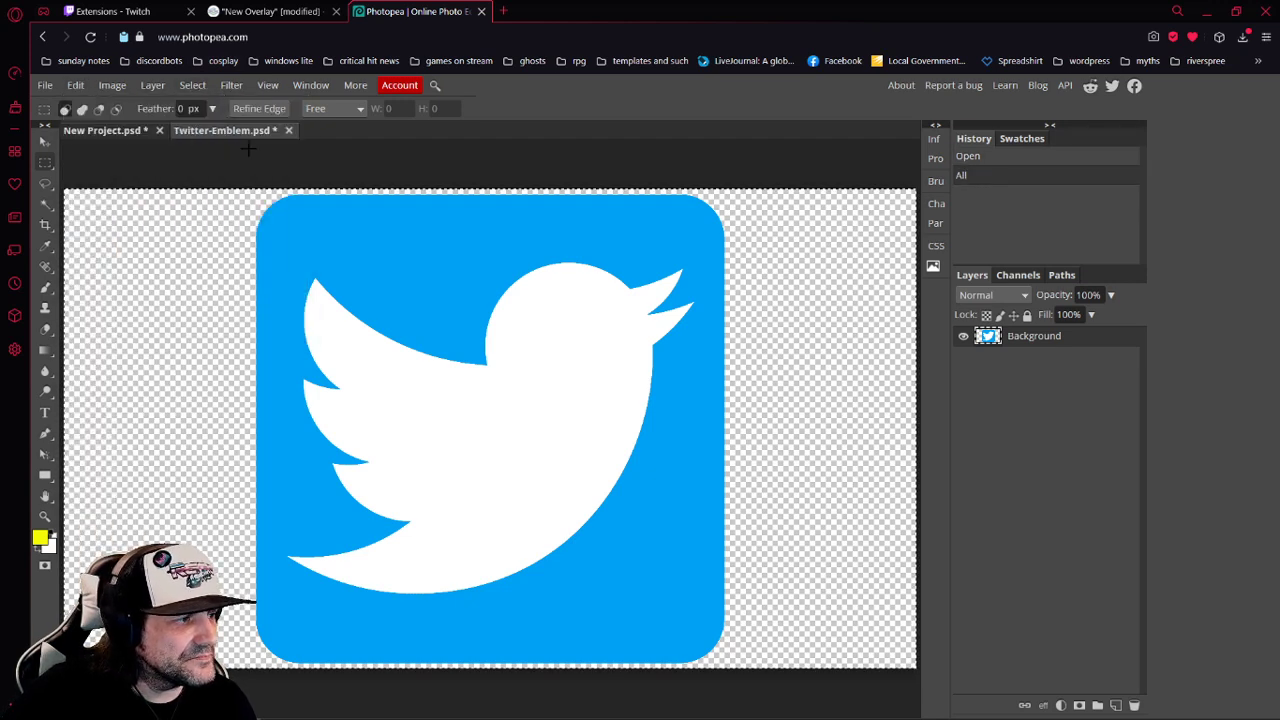
click(106, 131)
click(76, 85)
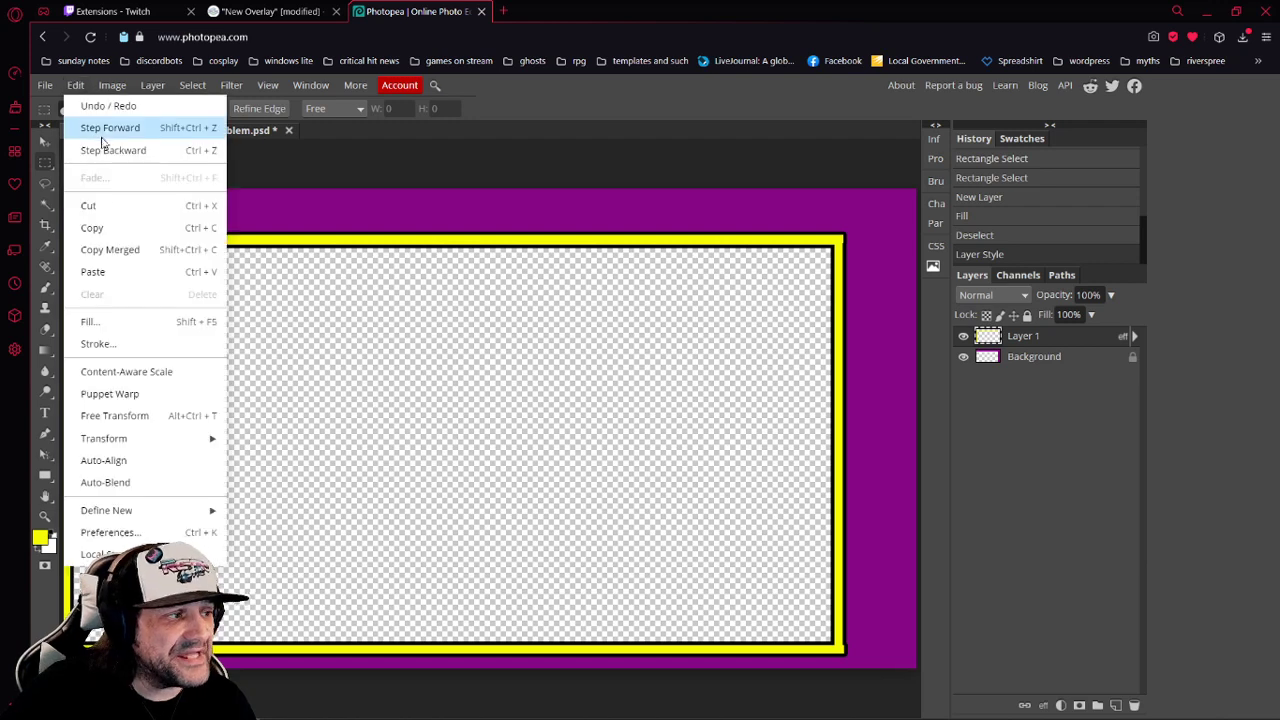
click(106, 272)
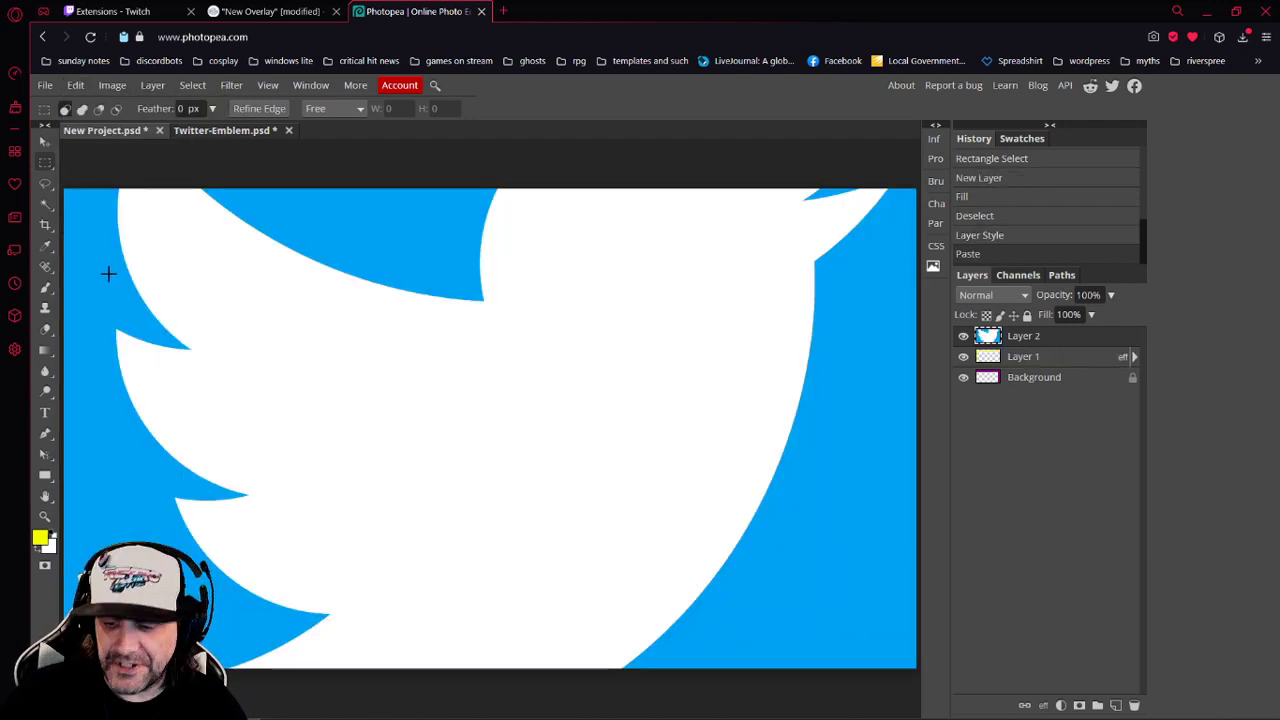
Scale the pasted Twitter logo down proportionally to about 4.22% of its original size
scroll(109, 274, down, 3)
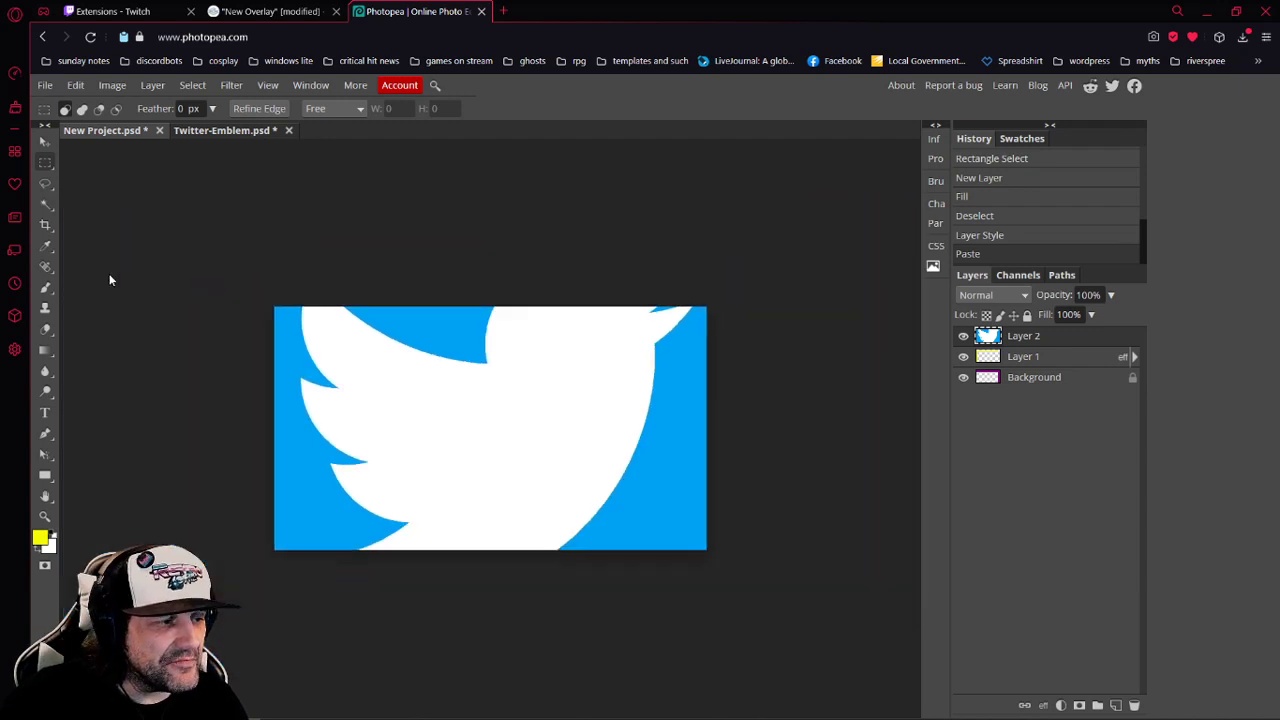
click(78, 86)
mouse_move(205, 438)
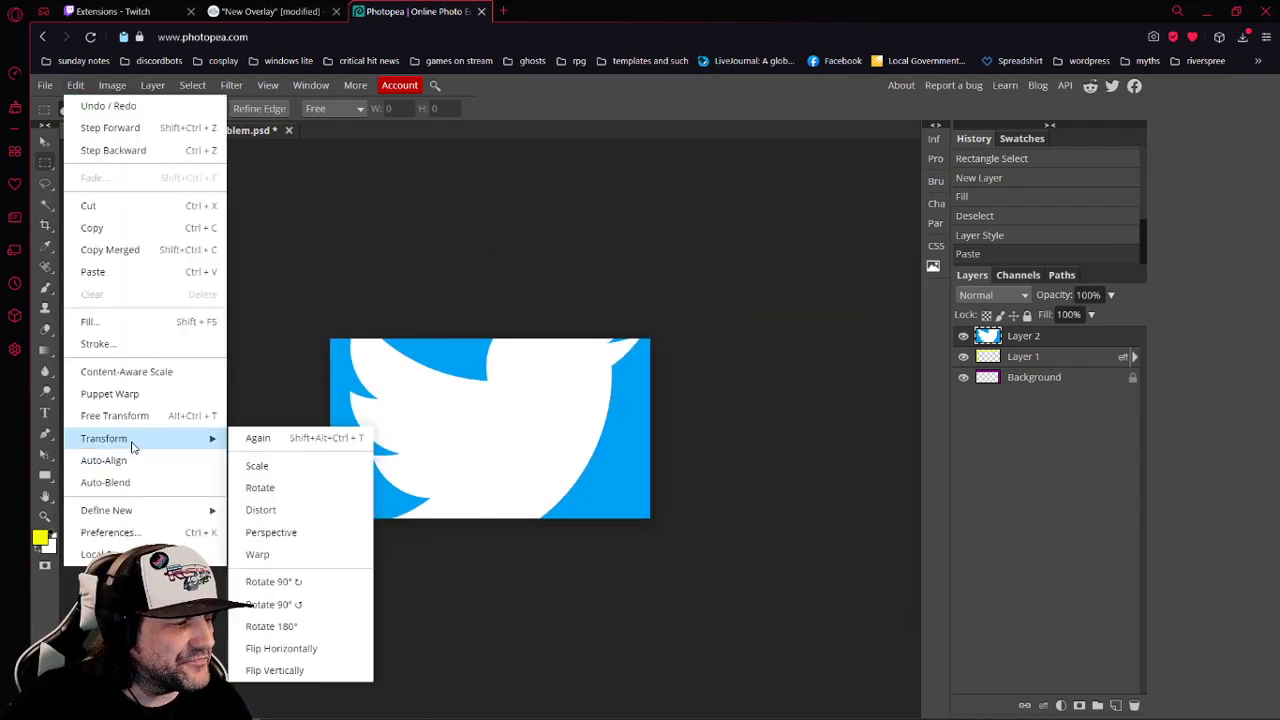
click(257, 467)
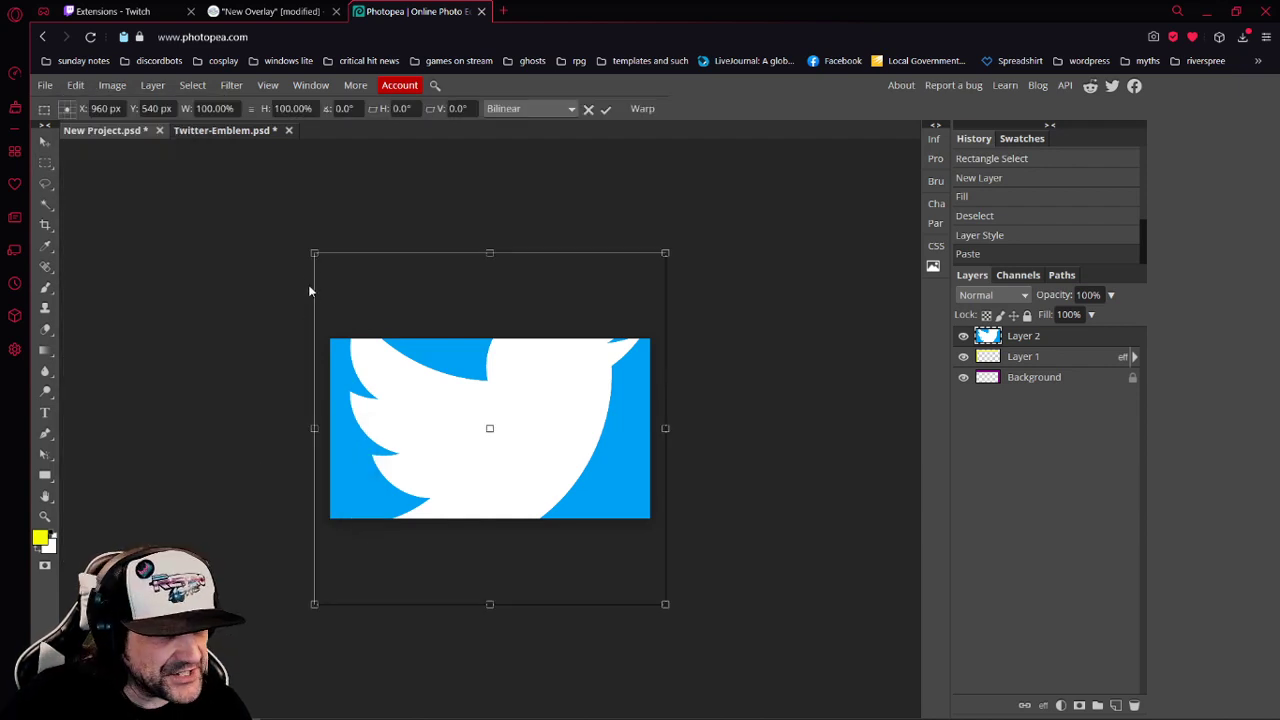
drag(314, 253, 468, 362)
key(ctrl+plus)
key(ctrl+plus)
key(ctrl+plus)
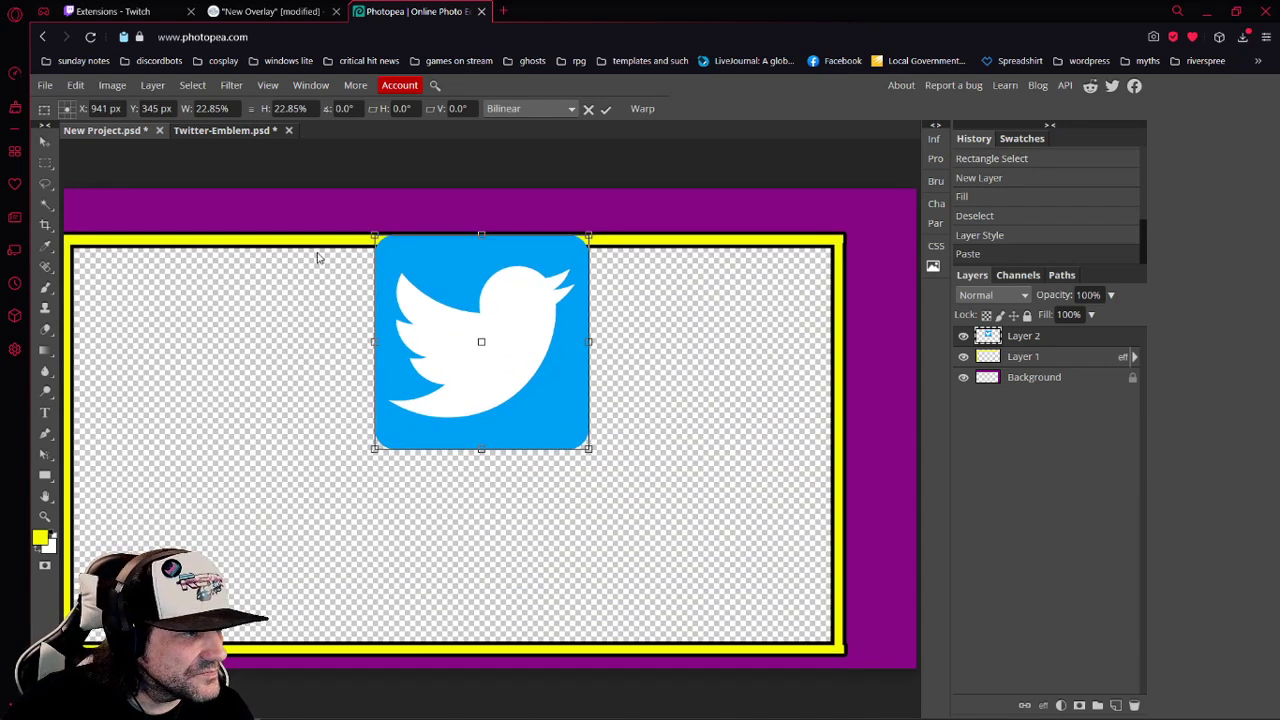
drag(372, 235, 553, 429)
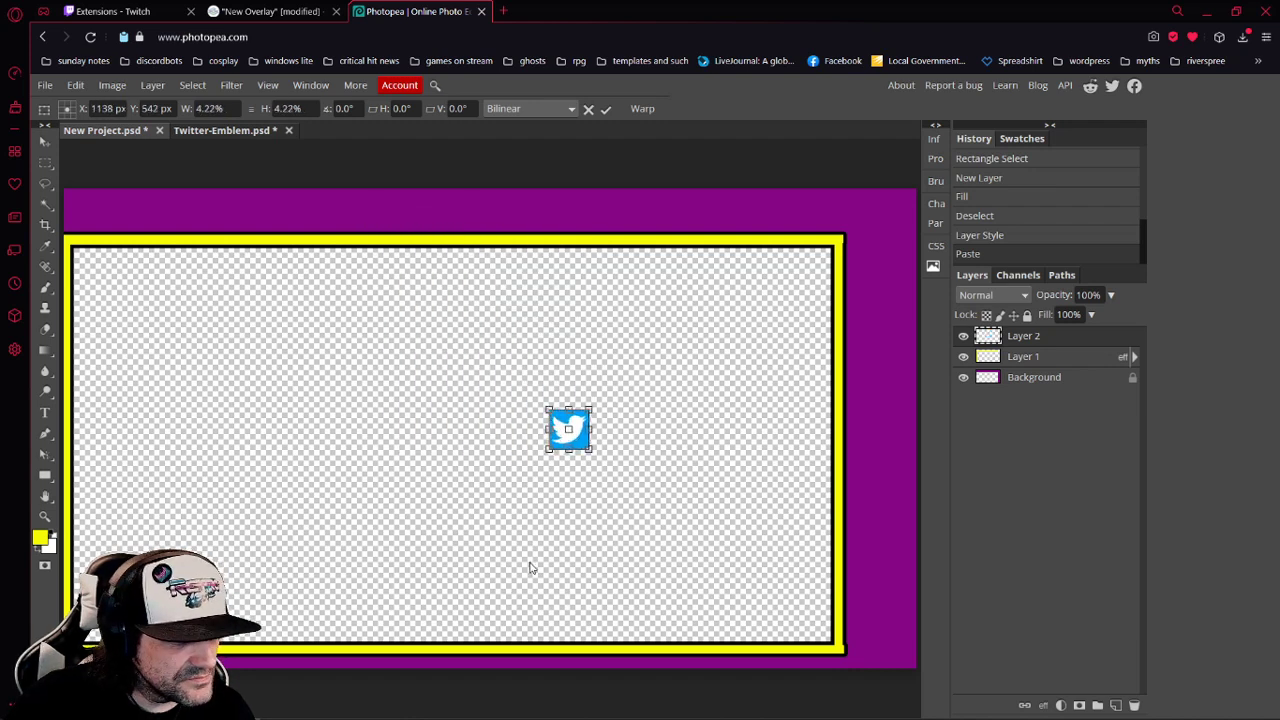
Move the small Twitter logo into the purple frame's upper-right corner at about X 1842 px, Y 64 px, and apply the transform
key(ctrl+minus)
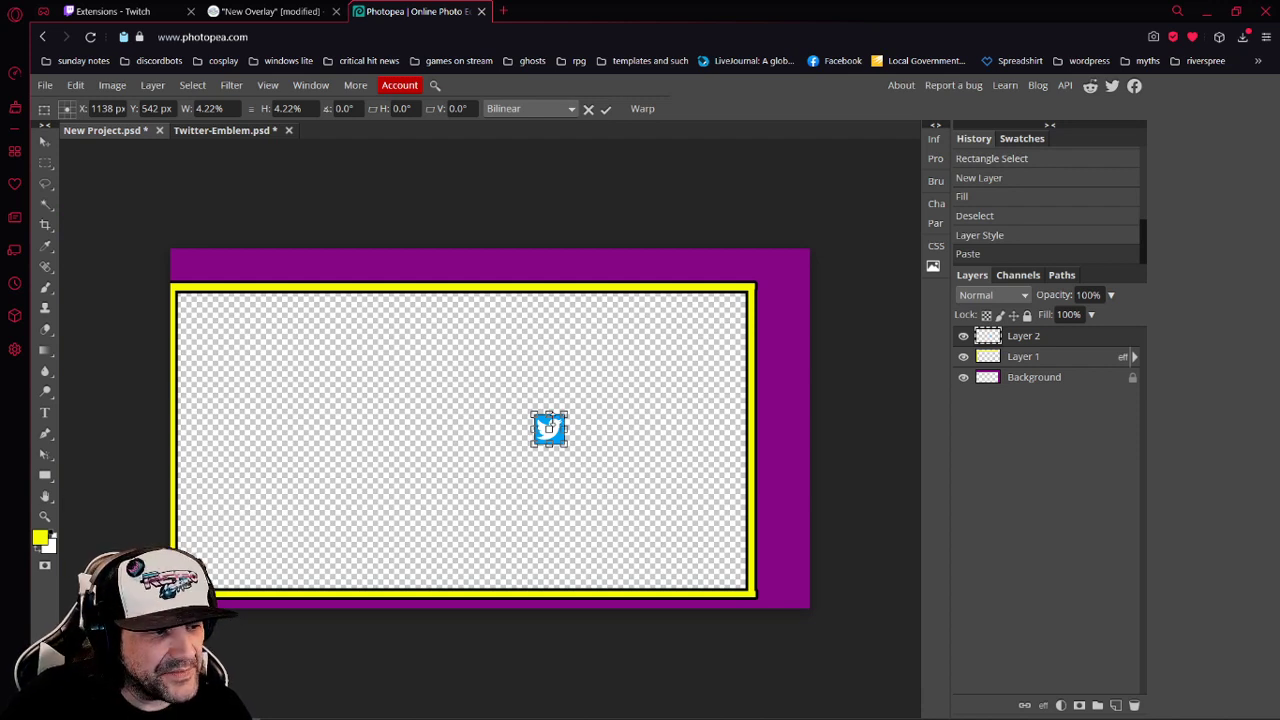
drag(549, 428, 792, 267)
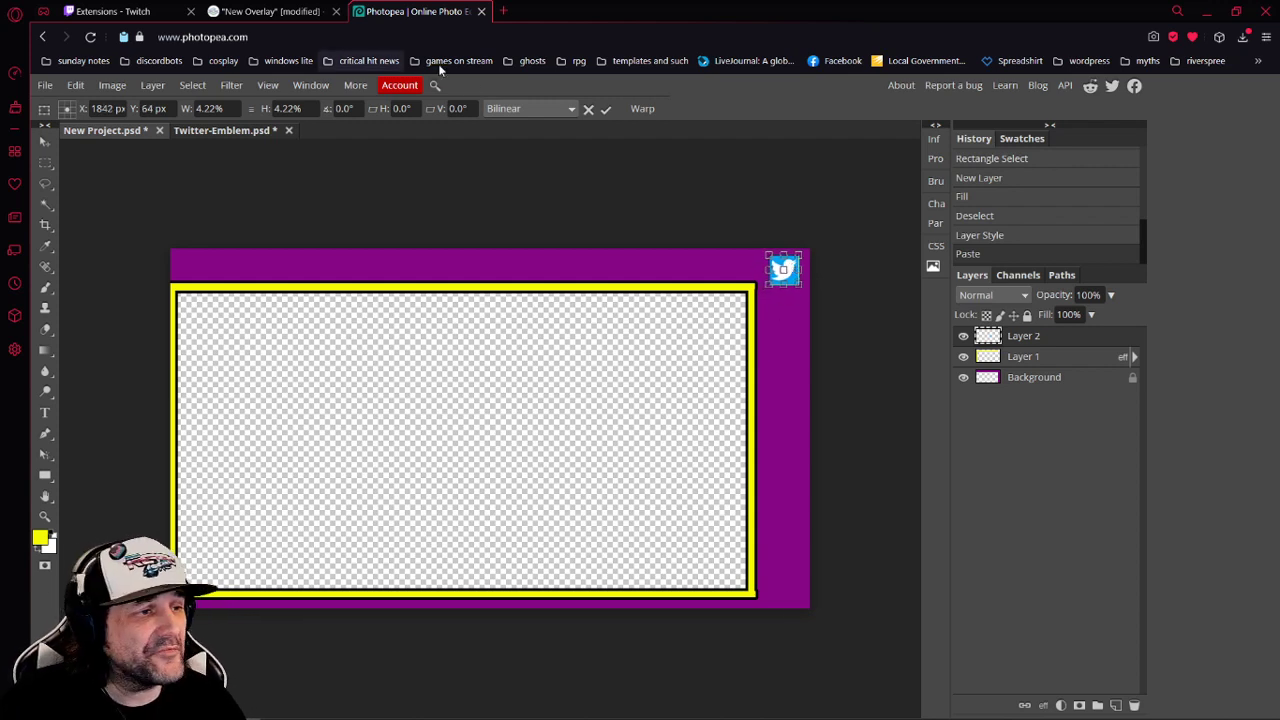
click(607, 110)
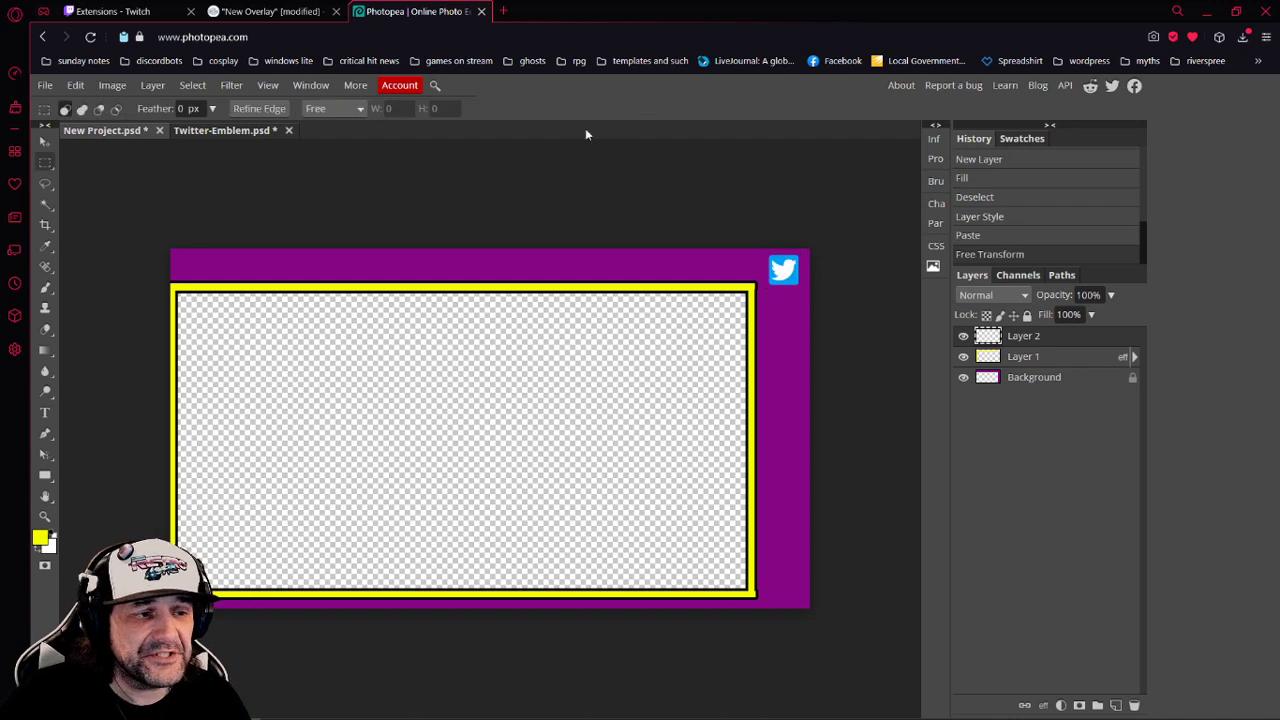
Export the overlay as a PNG at 1920 x 1080 px and 100% quality
click(48, 88)
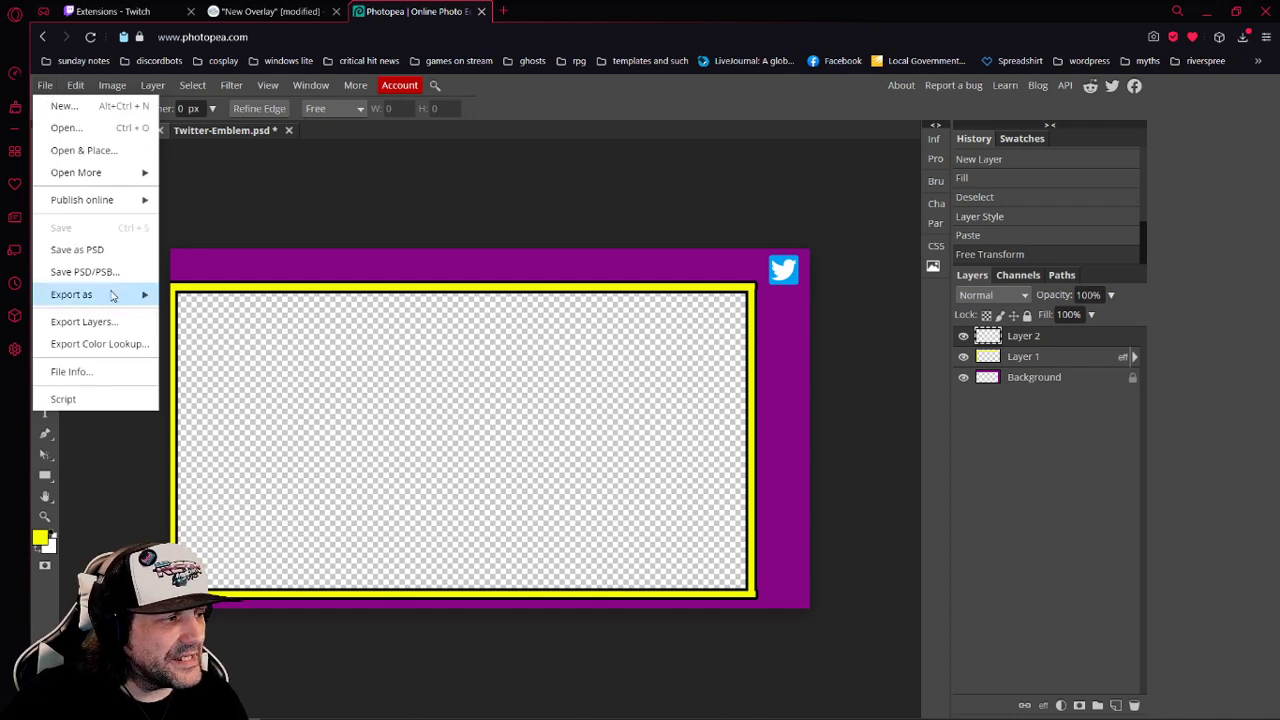
mouse_move(112, 296)
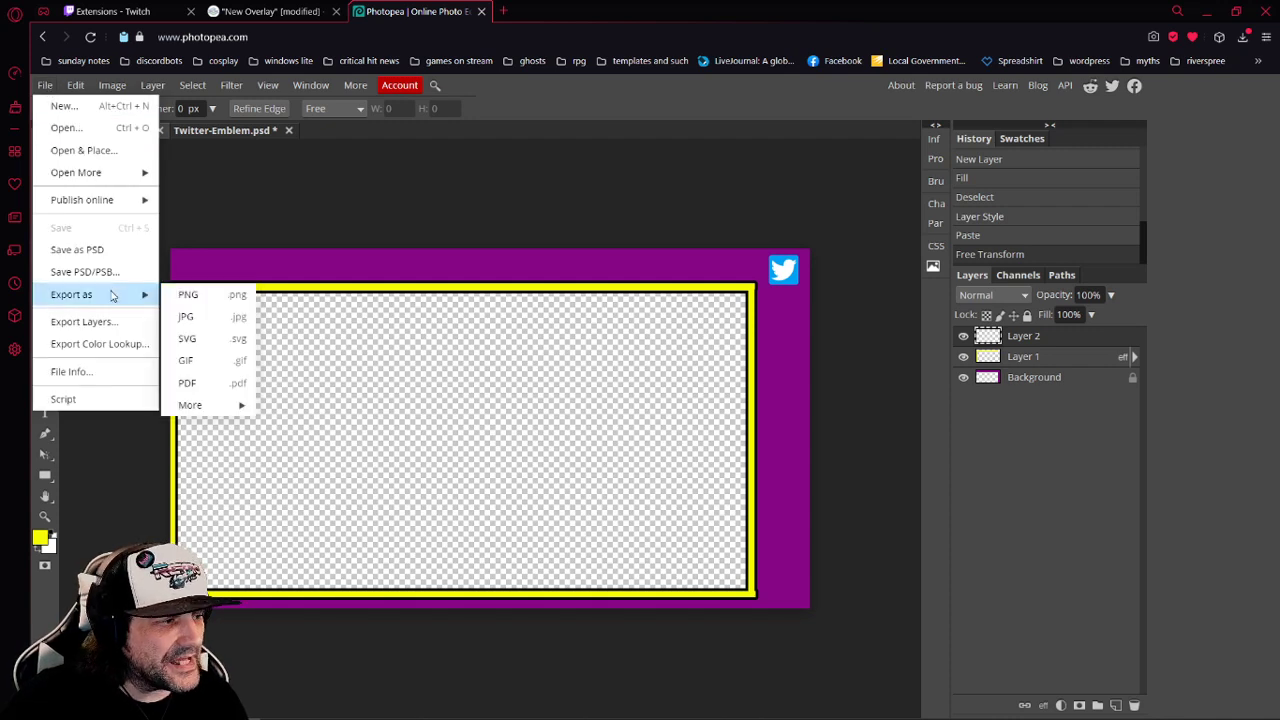
click(184, 296)
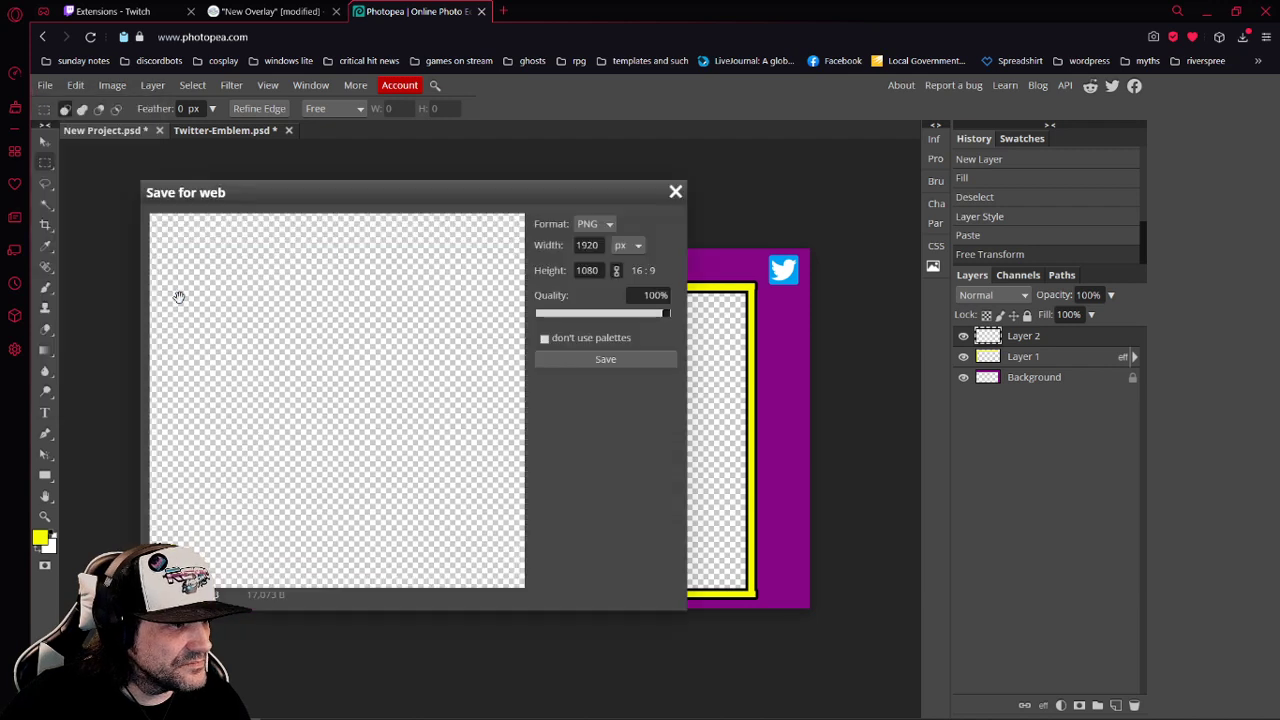
click(599, 360)
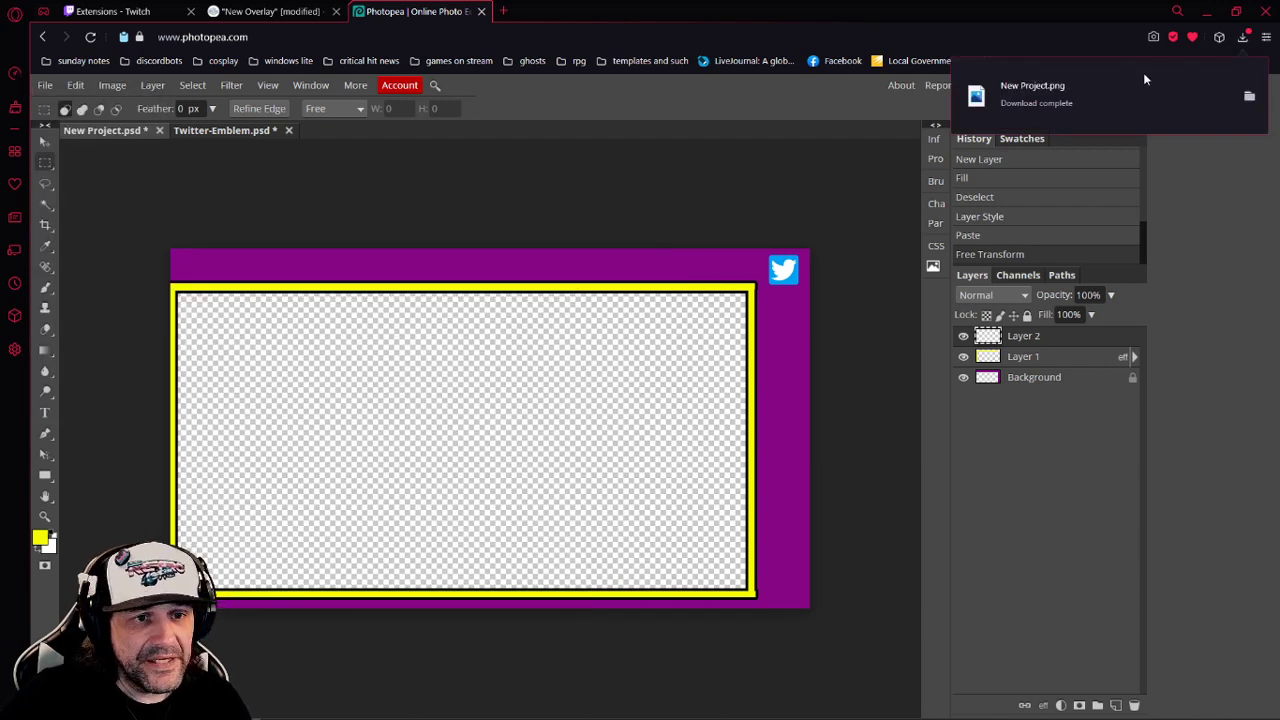
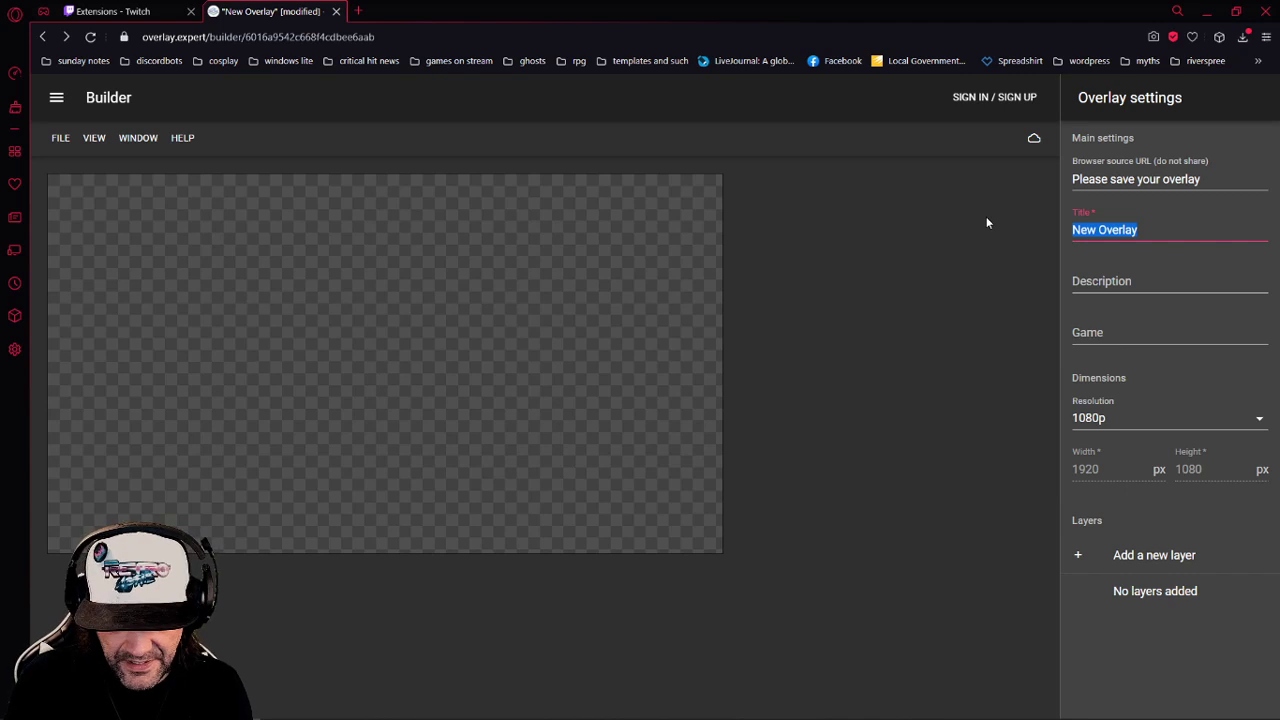
In the Overlay Expert builder, title the overlay "Temp console Overlay" and describe it as "This is the overlay Retro made live"
text(console O)
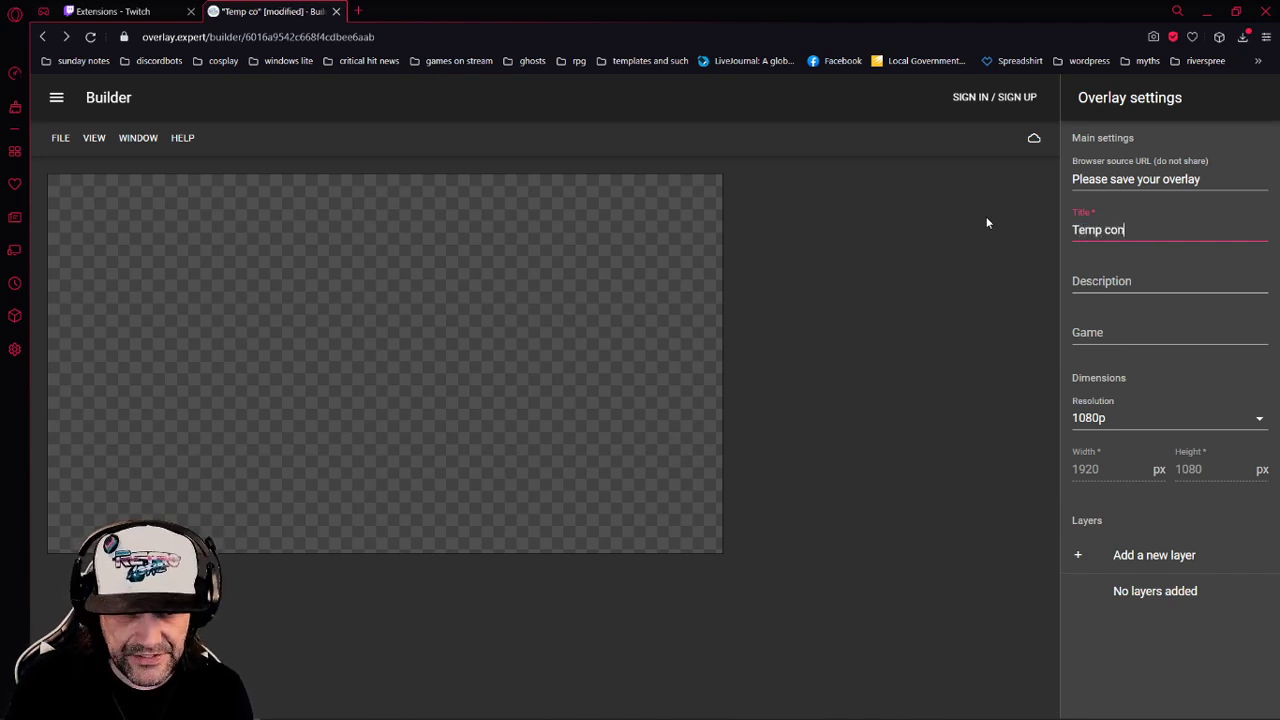
text(verlay)
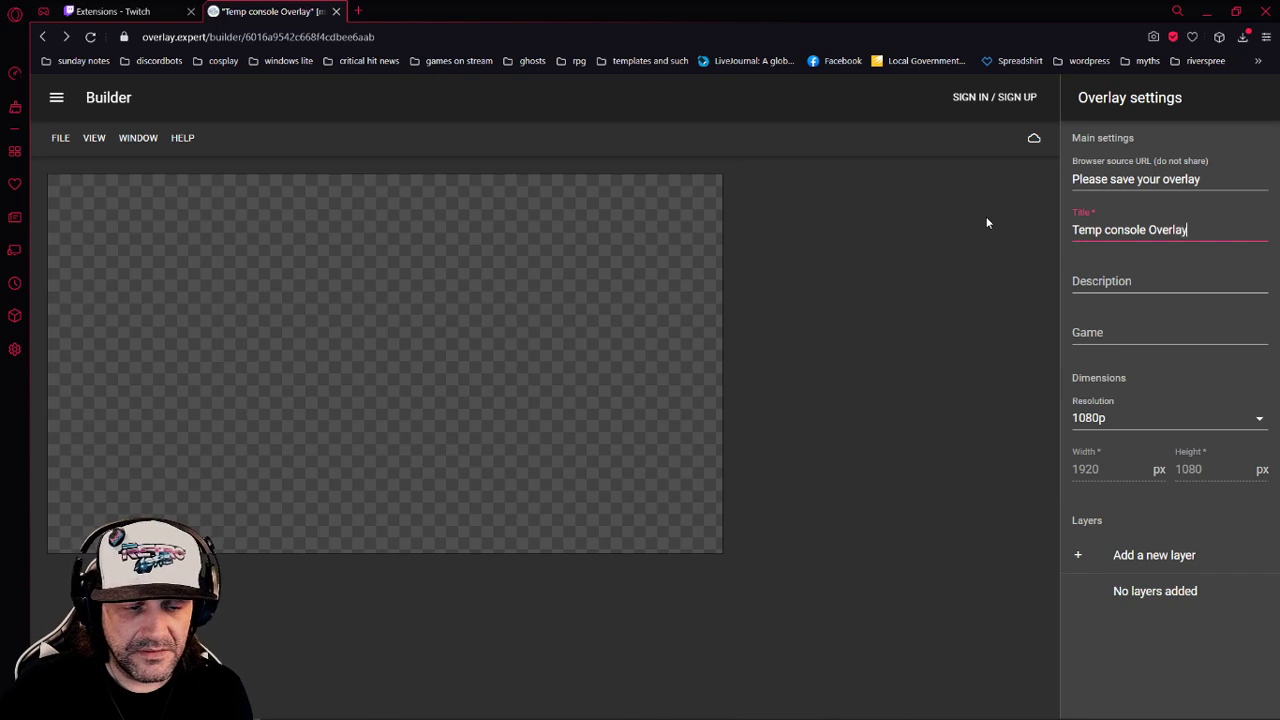
click(1074, 284)
text(This is the overlay RE)
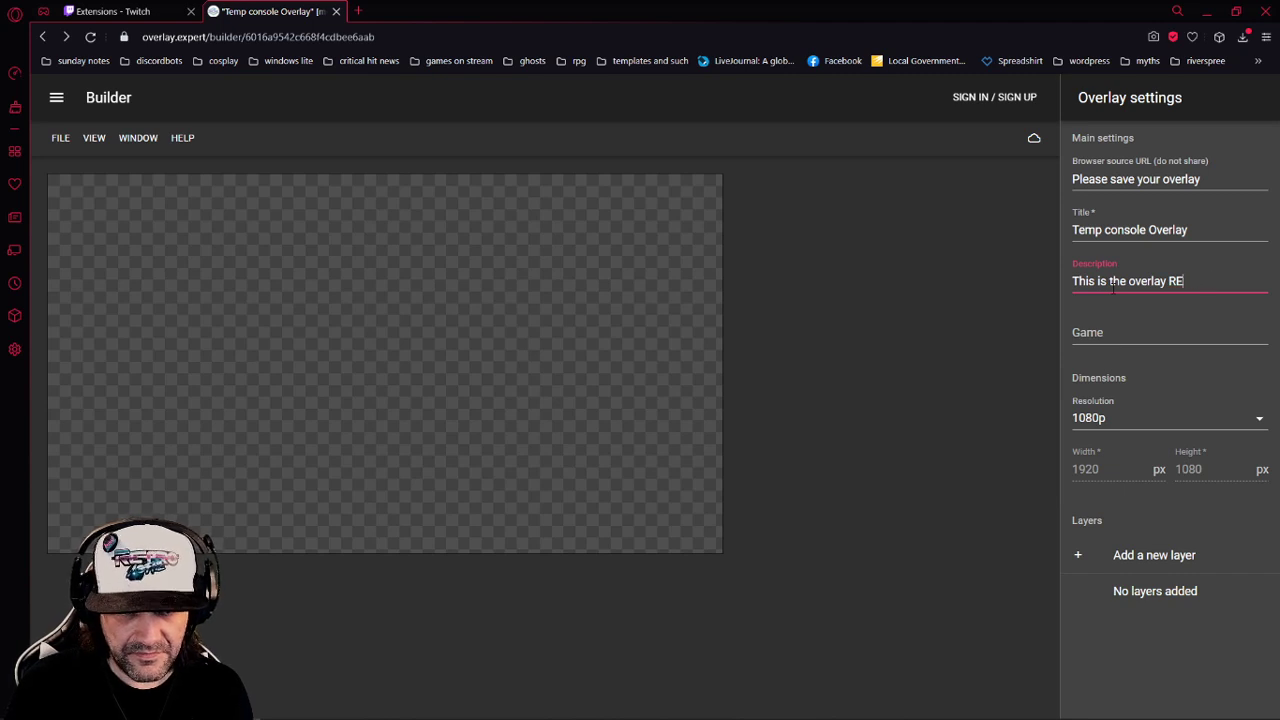
text(tro made live)
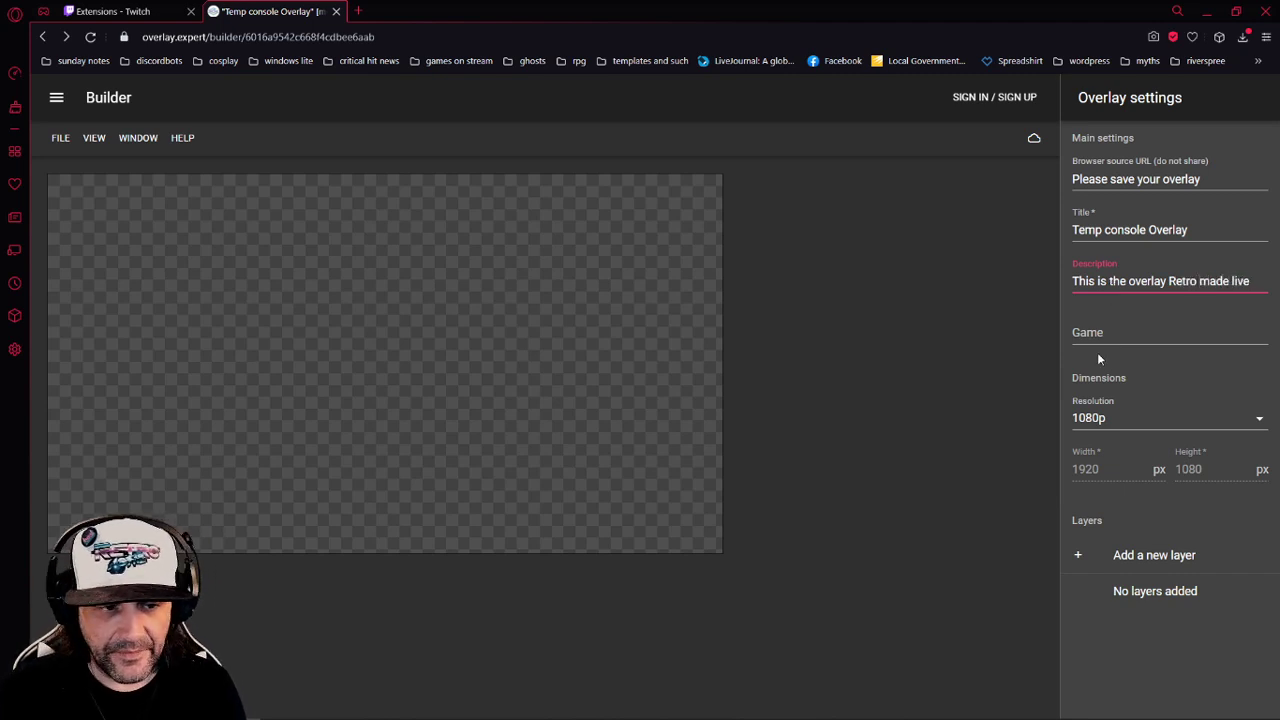
Enter "No game in particular" as the overlay's game
click(1100, 336)
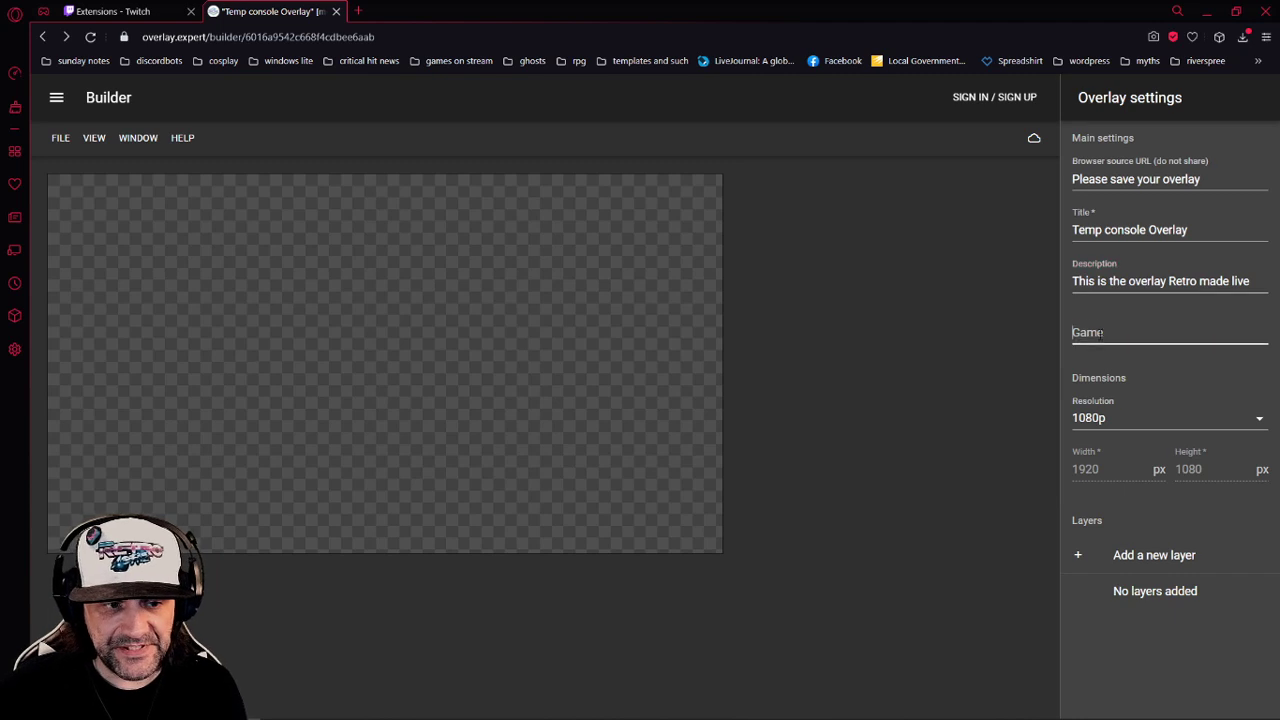
text(No gam)
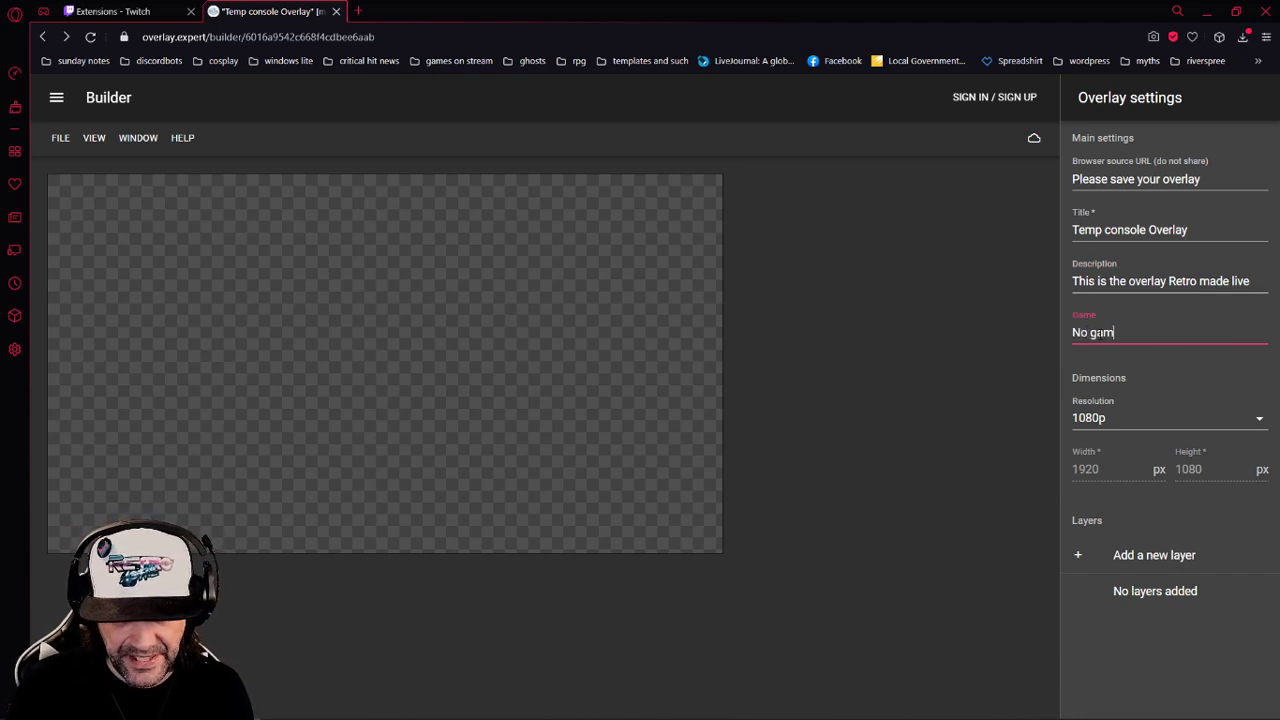
text(e in particular)
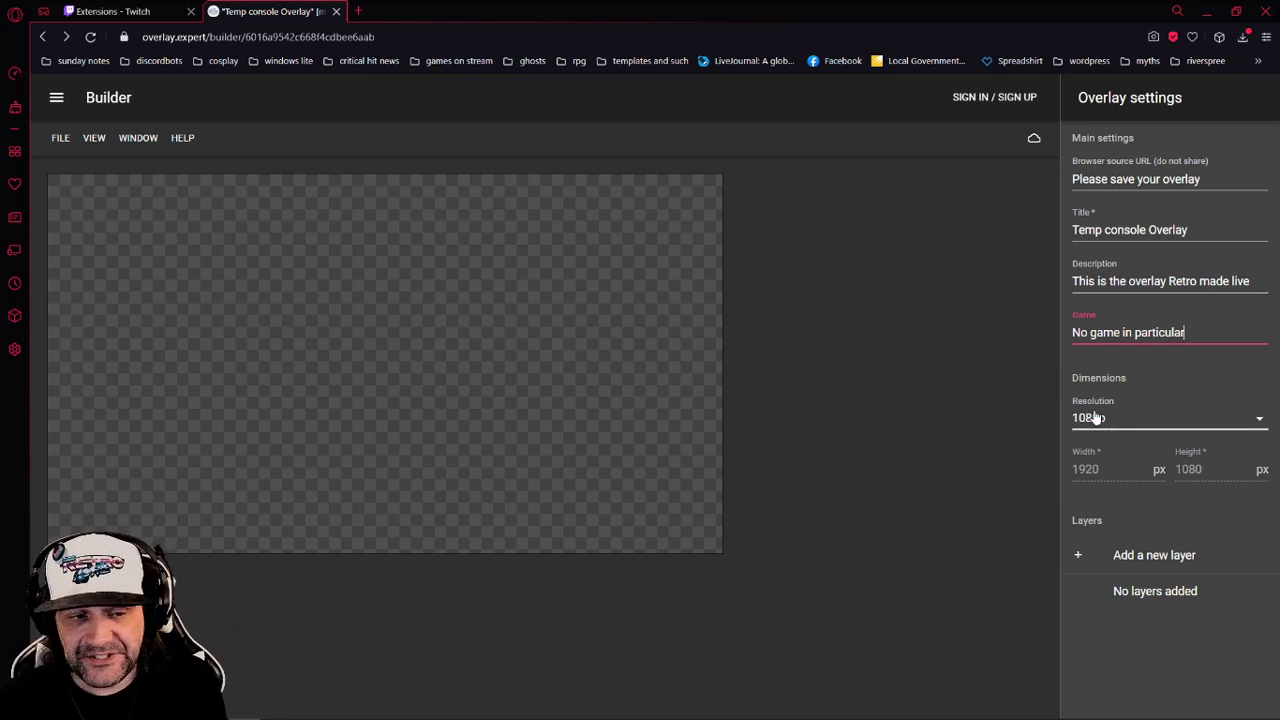
Add a new layer to the overlay and open the image chooser for its background
click(1080, 558)
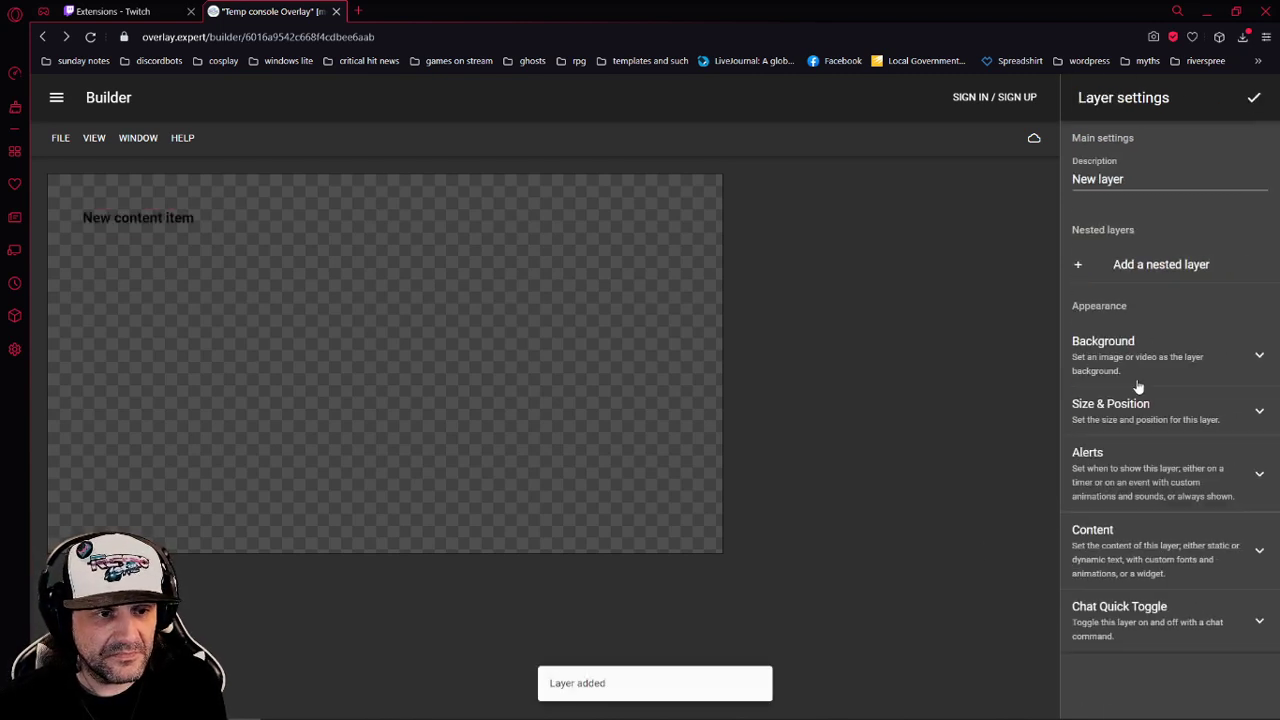
click(1112, 366)
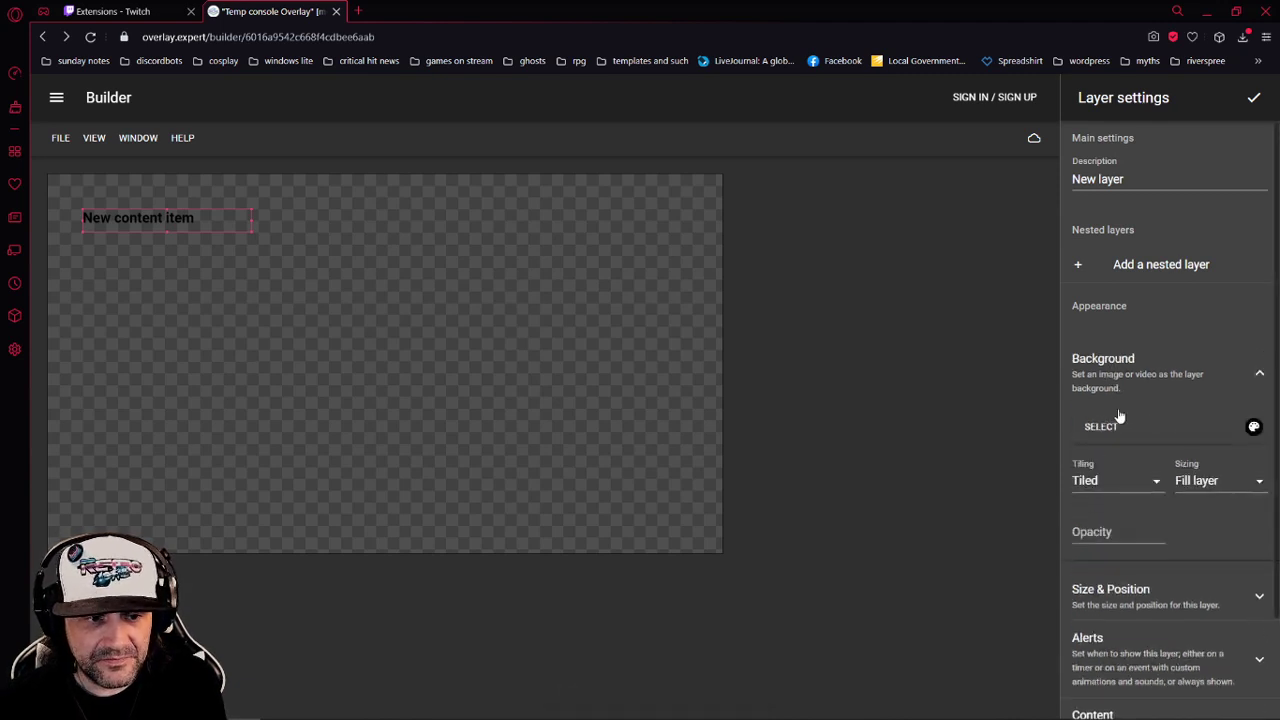
click(1110, 429)
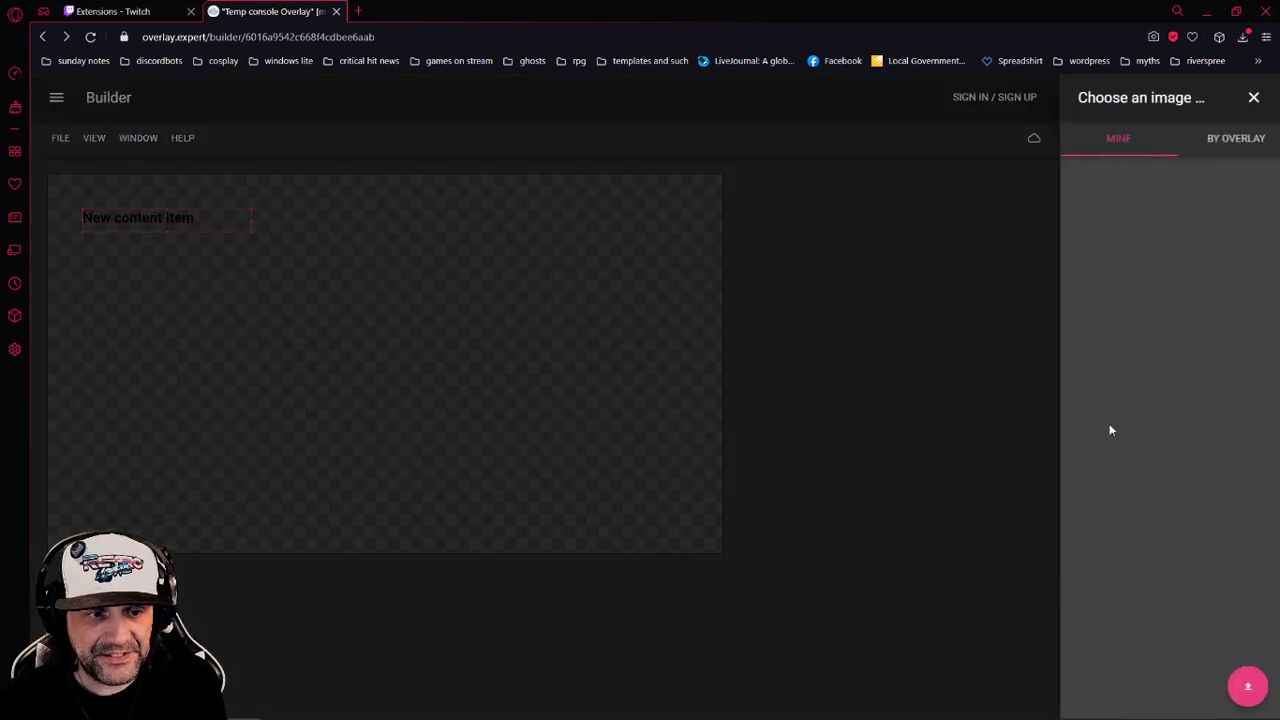
Sign in to Overlay Expert with Twitch, authorizing account access, and decline the New User Walkthrough
click(1248, 686)
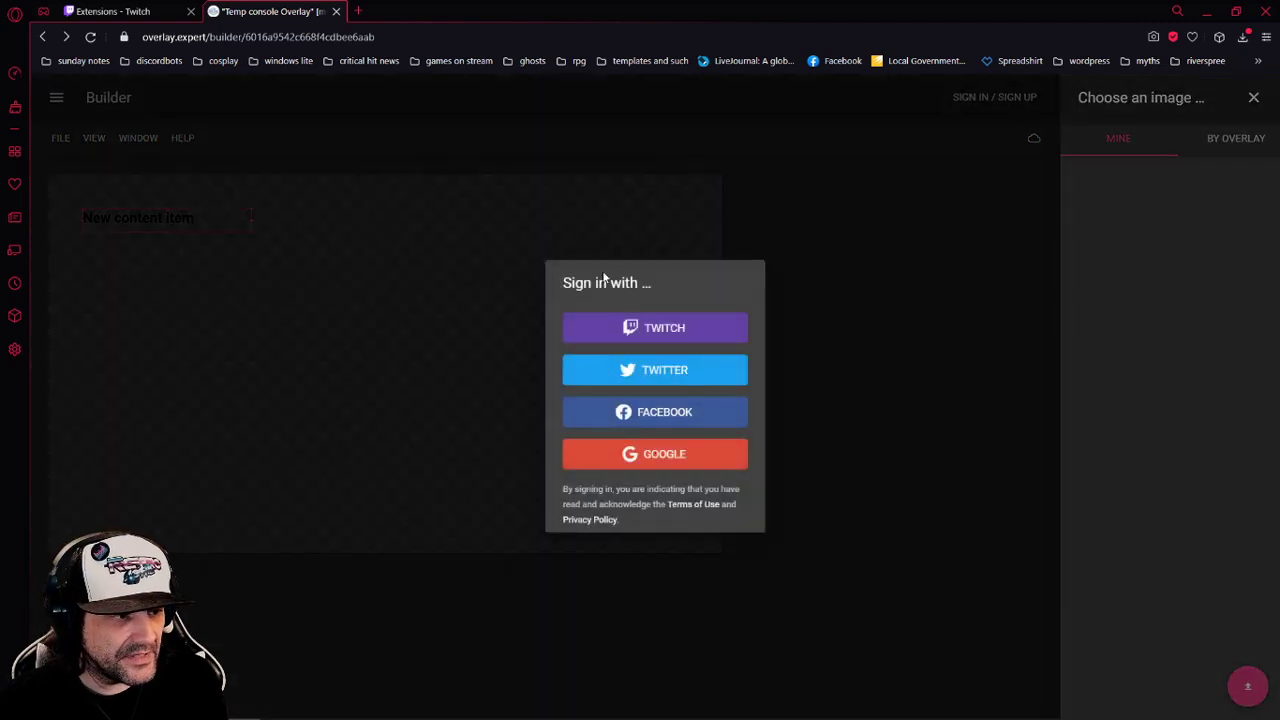
click(628, 327)
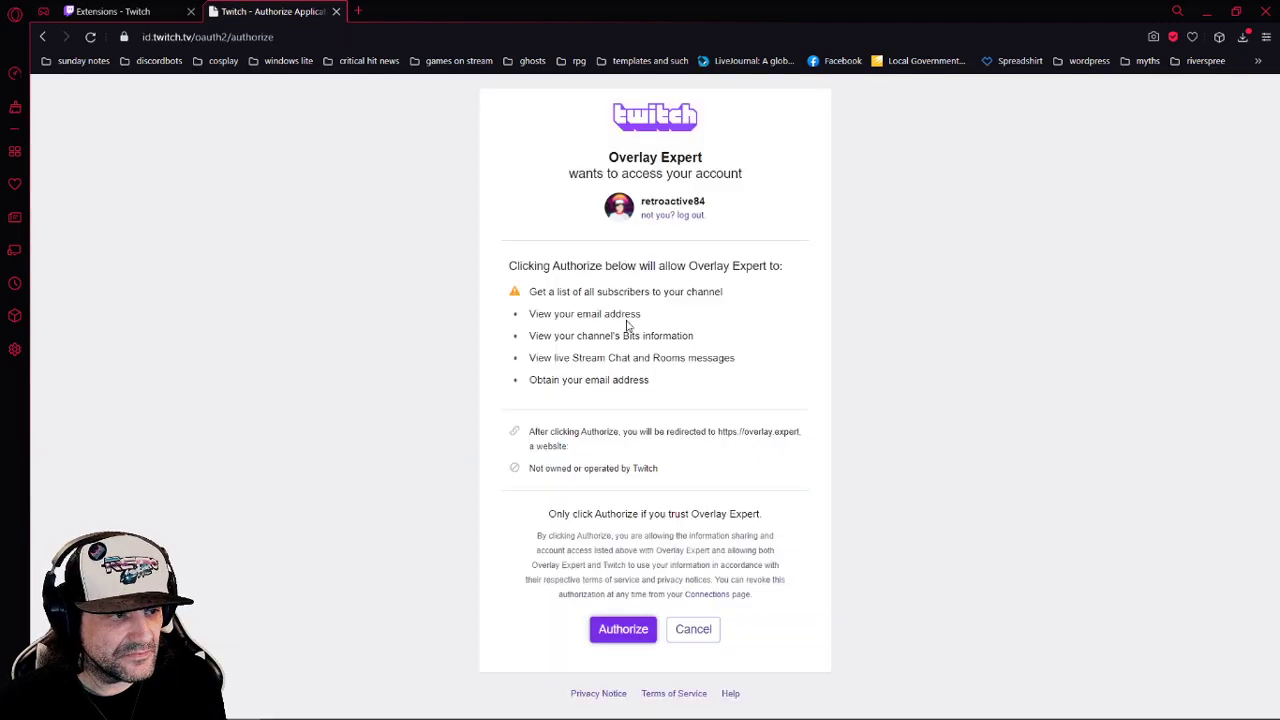
click(634, 630)
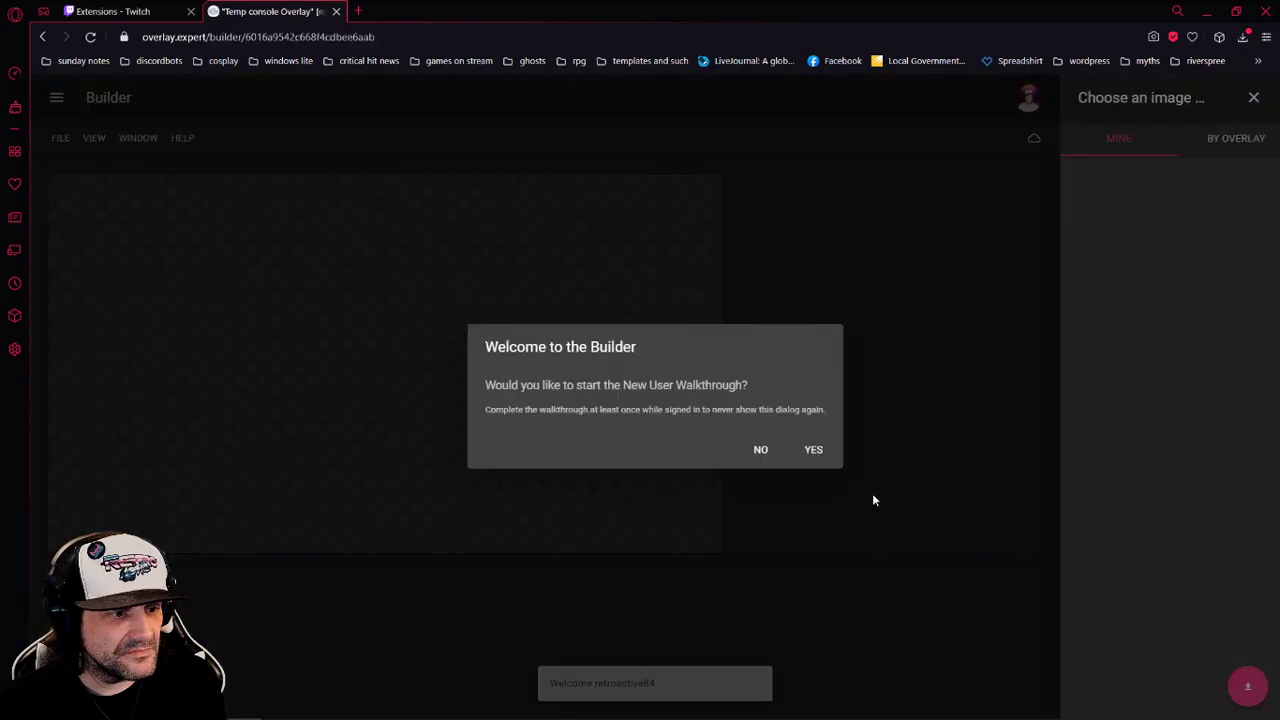
click(772, 453)
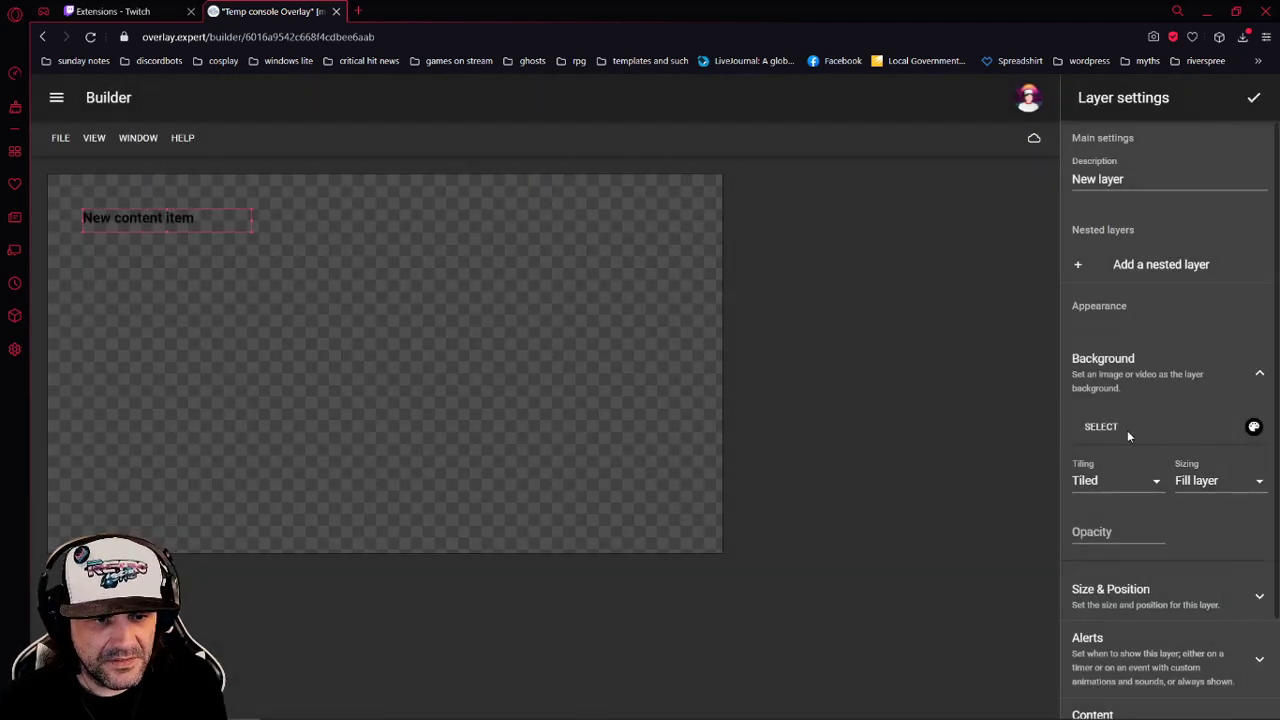
Upload screencaptureps4.jpg from the Desktop's "sunday console" folder to the image library for the layer's background
click(1101, 428)
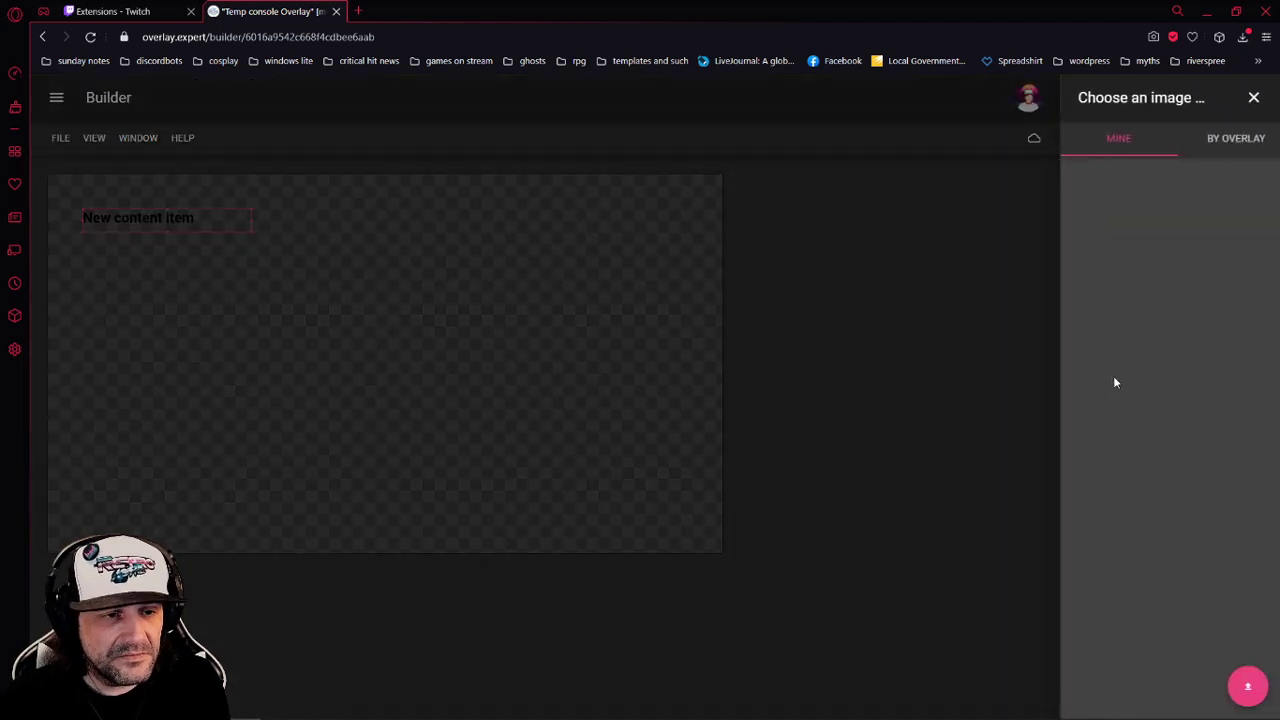
click(1248, 687)
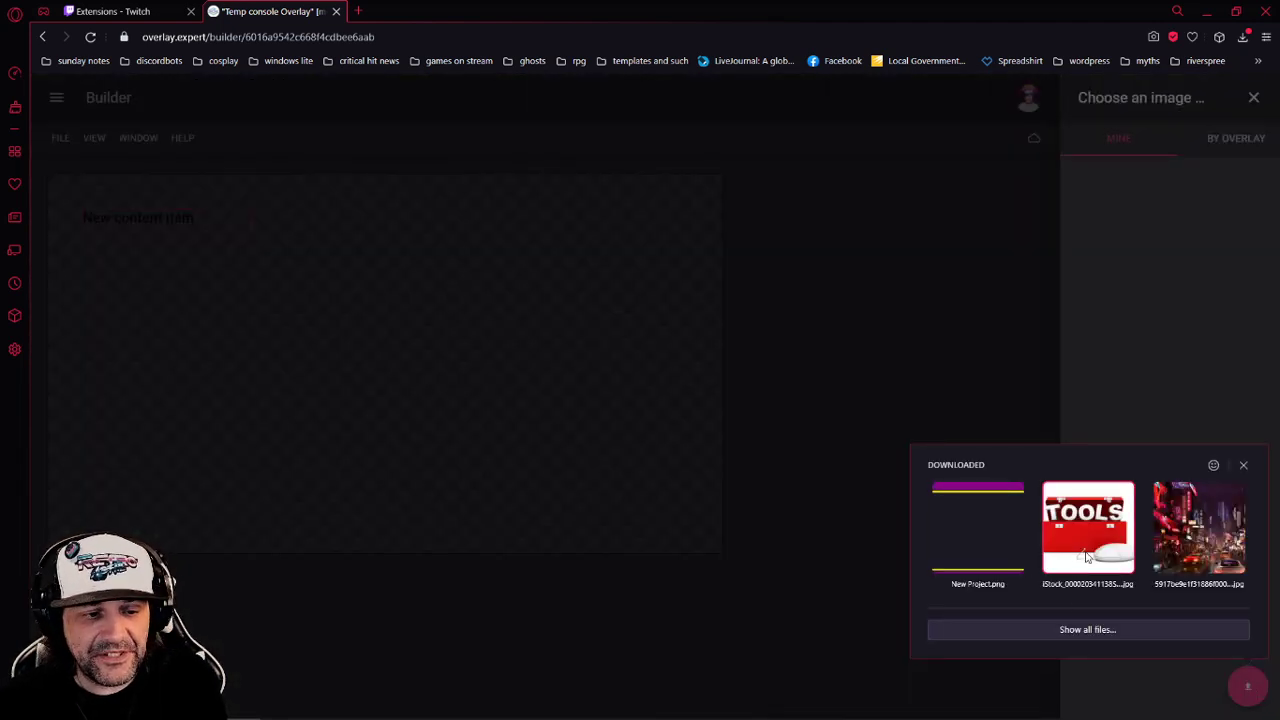
click(1069, 631)
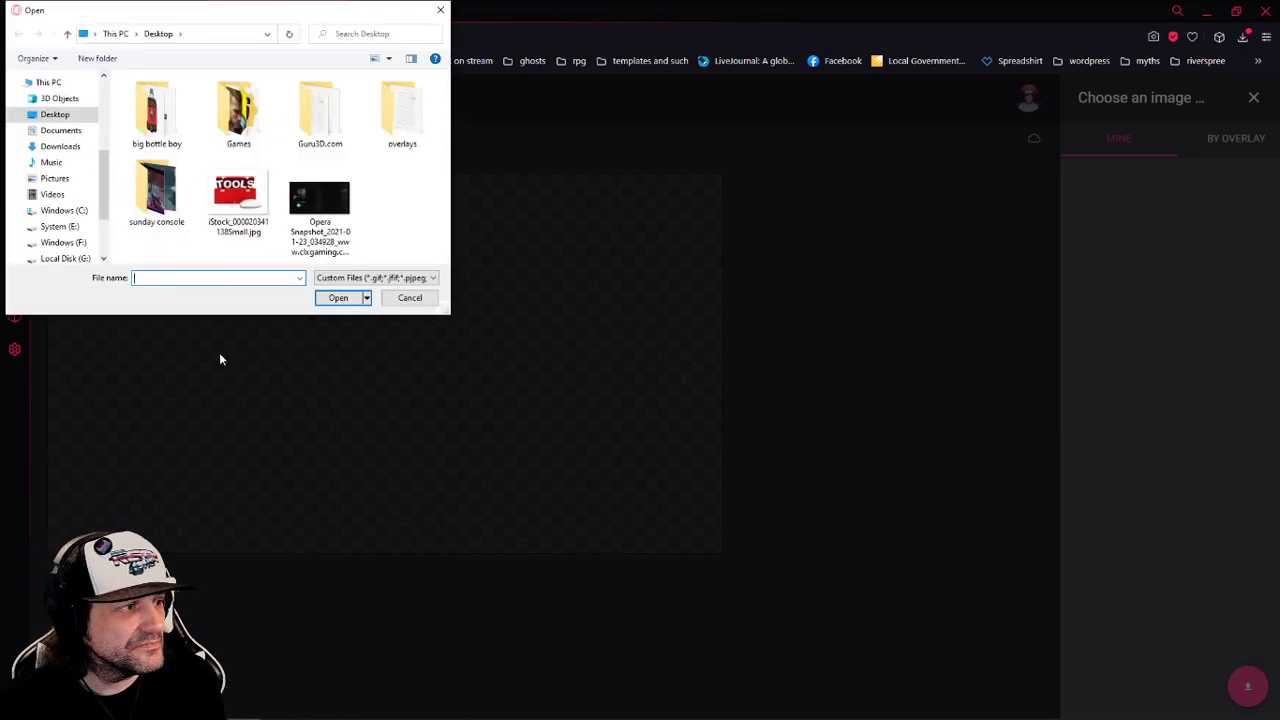
double_click(165, 196)
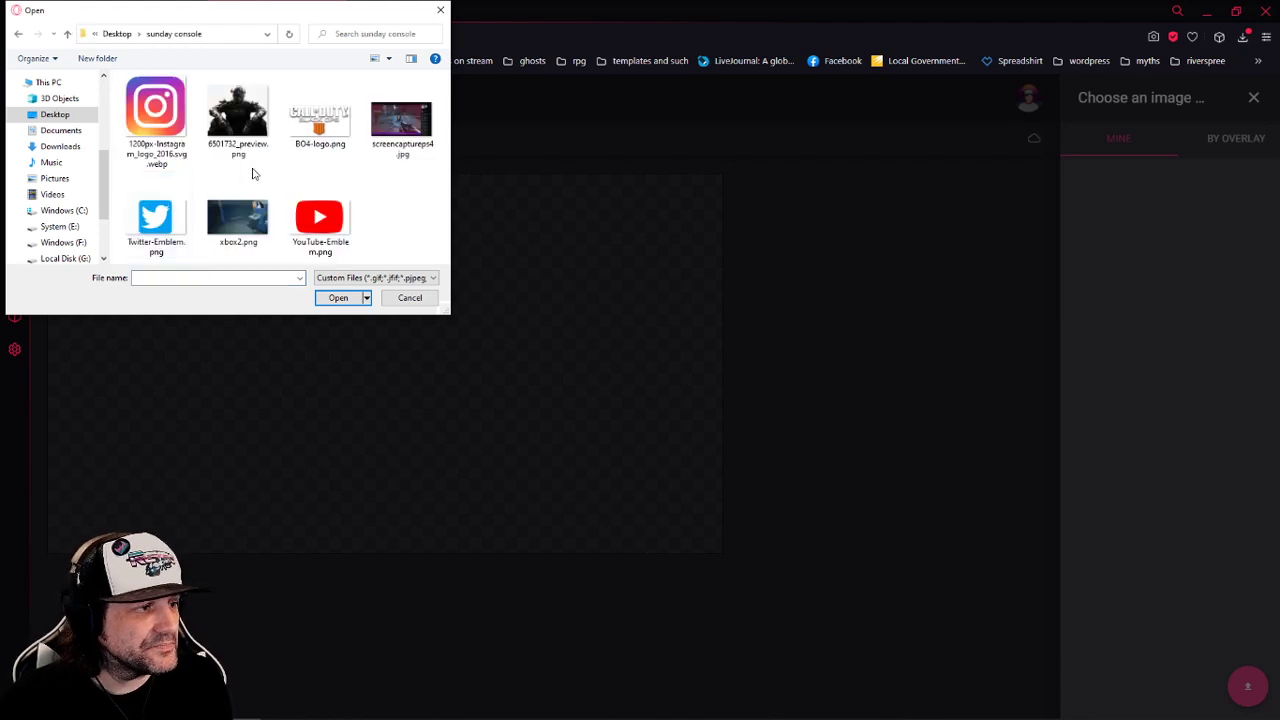
click(67, 33)
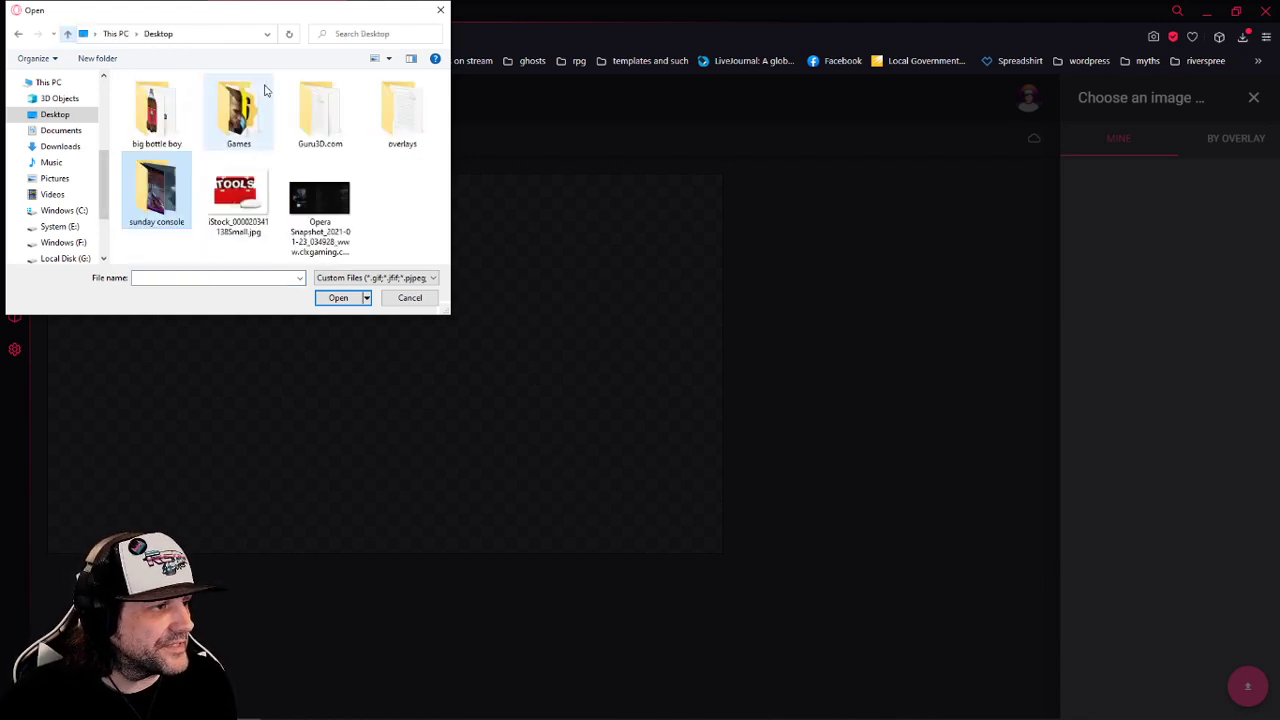
double_click(402, 125)
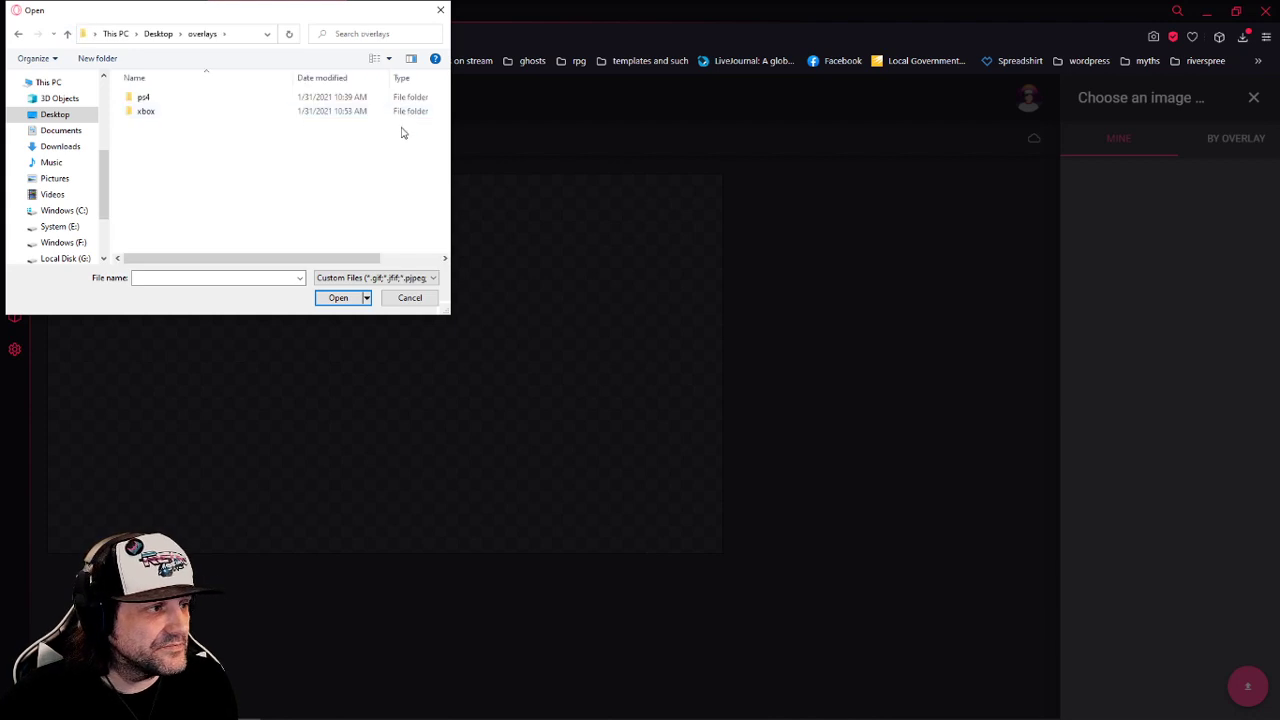
click(67, 33)
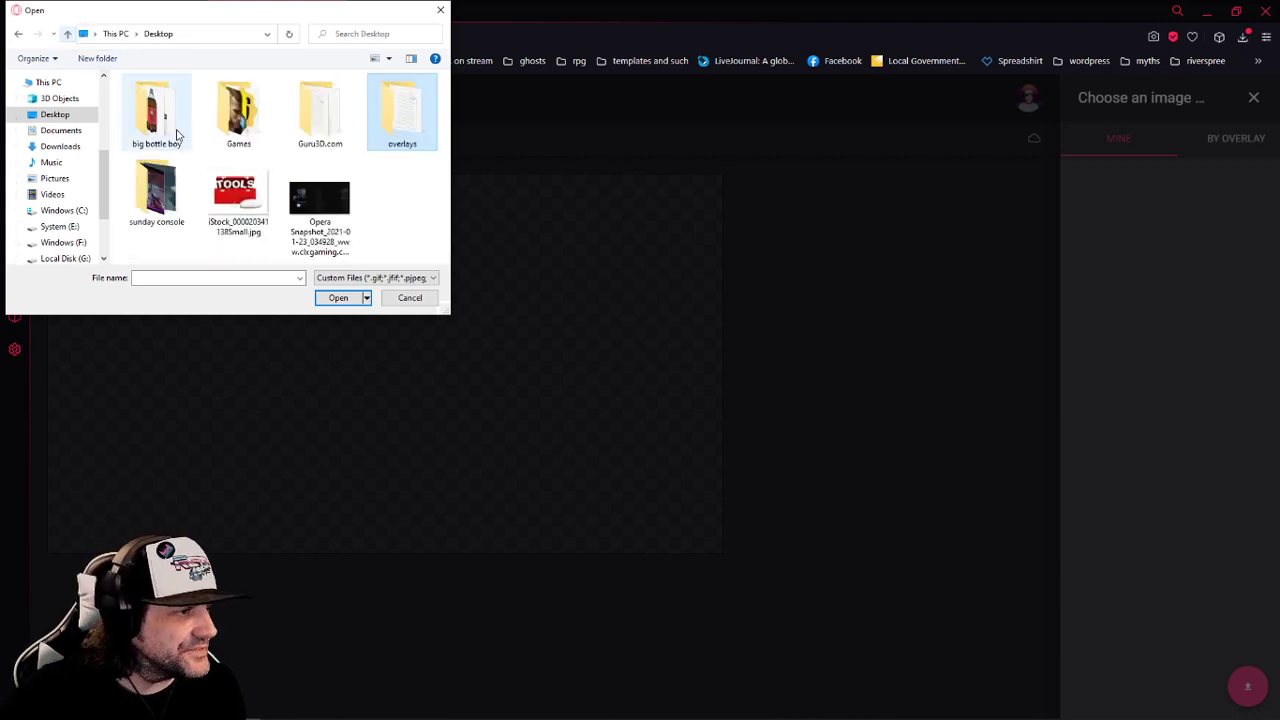
double_click(170, 195)
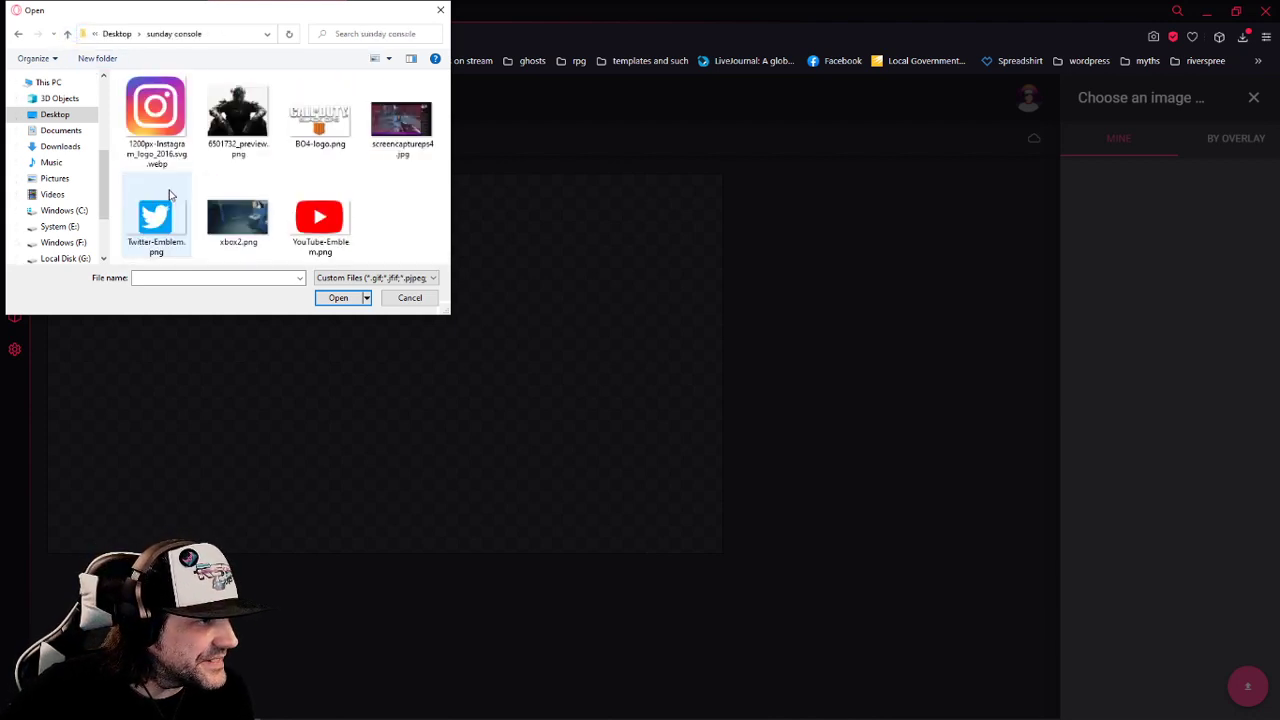
double_click(392, 116)
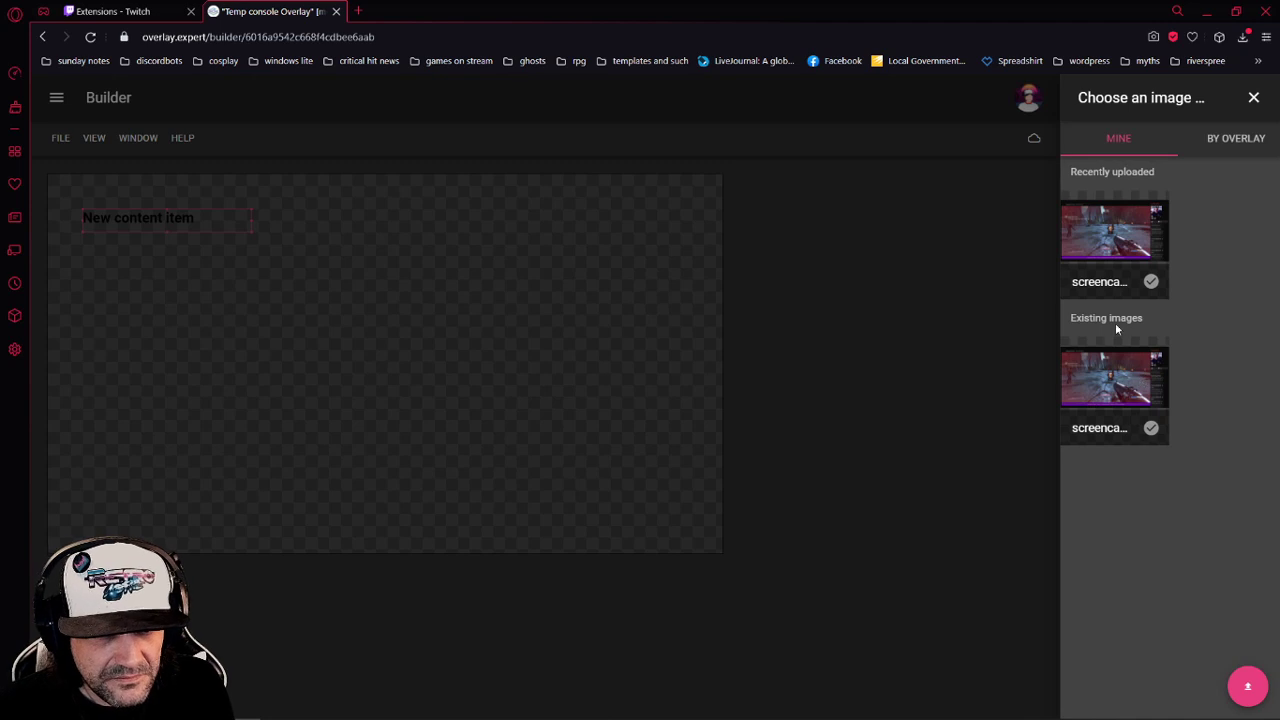
Choose the uploaded screencaptureps4 image as the new layer's background
double_click(1110, 266)
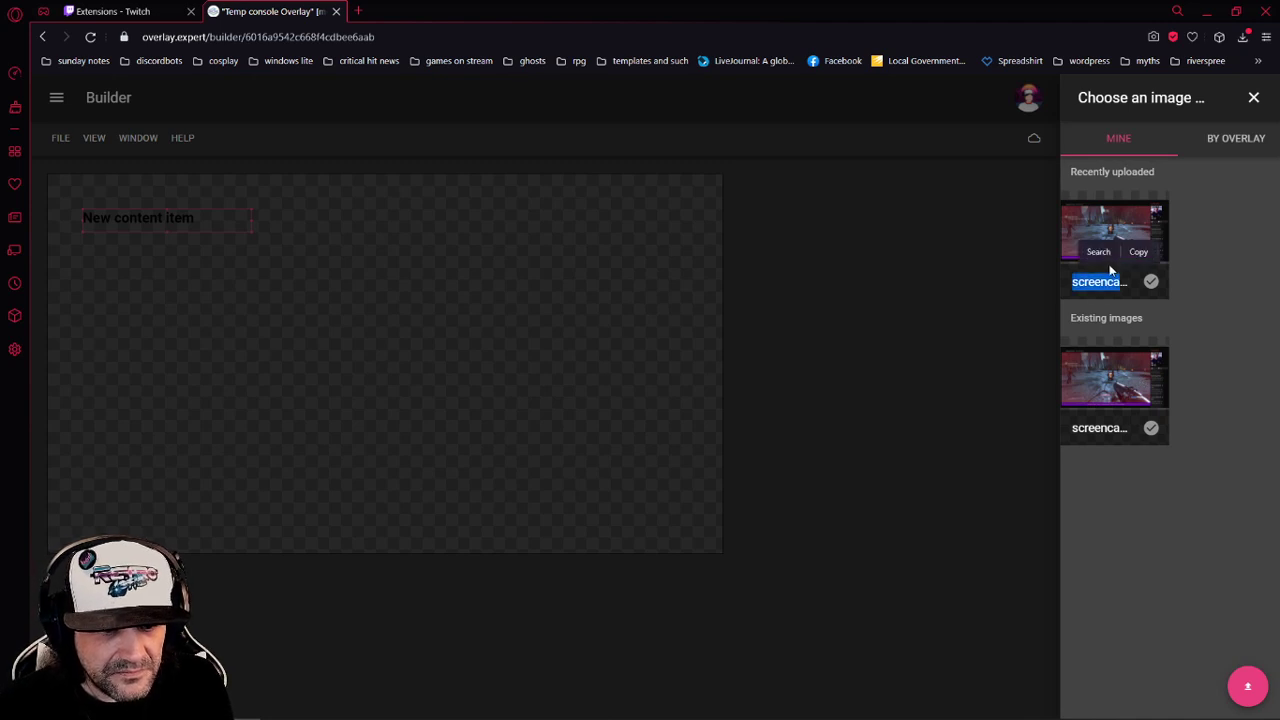
drag(1116, 277, 348, 337)
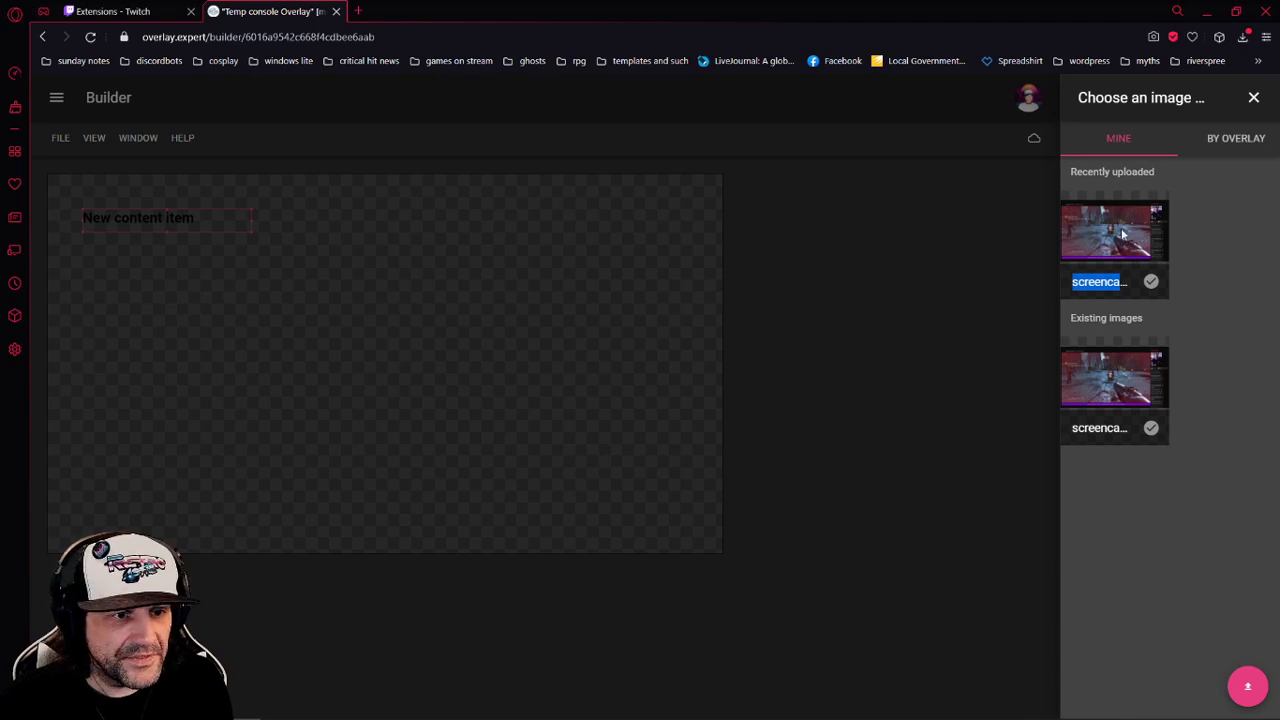
drag(1123, 235, 853, 281)
click(1152, 283)
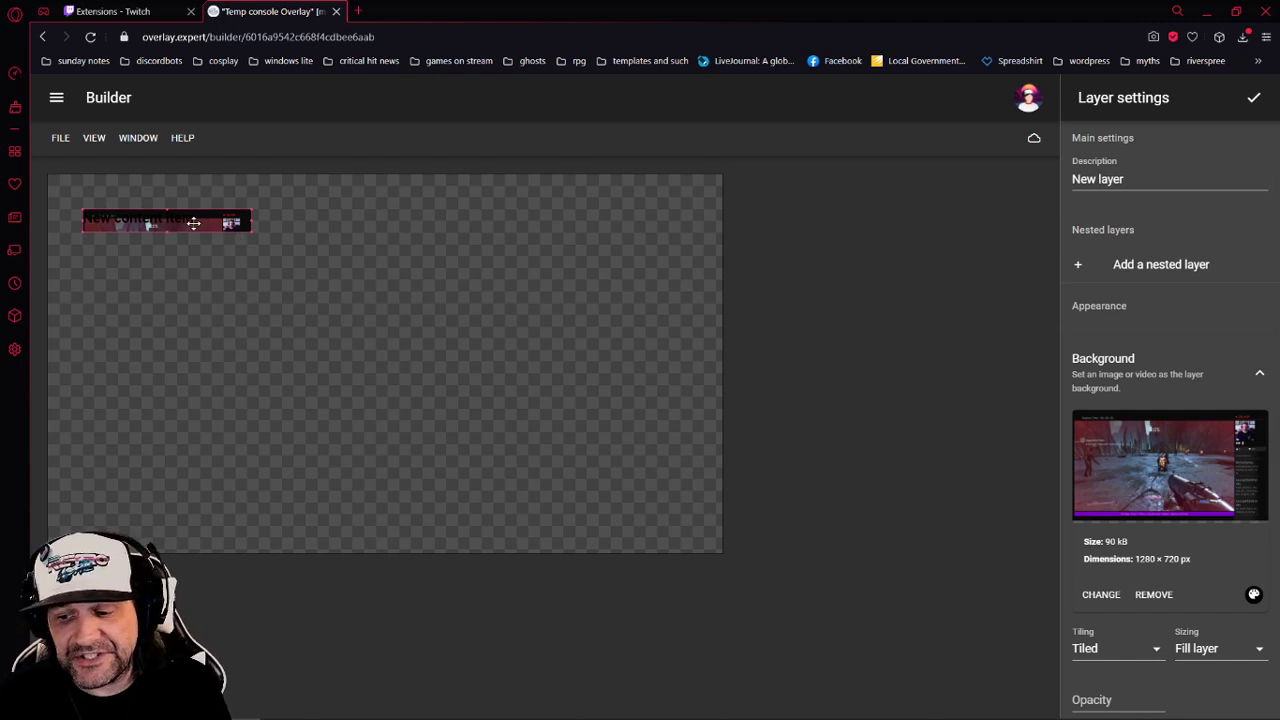
Move the screenshot layer to the canvas's upper-left corner and stretch it to fill the whole canvas
drag(169, 231, 174, 381)
drag(167, 270, 133, 236)
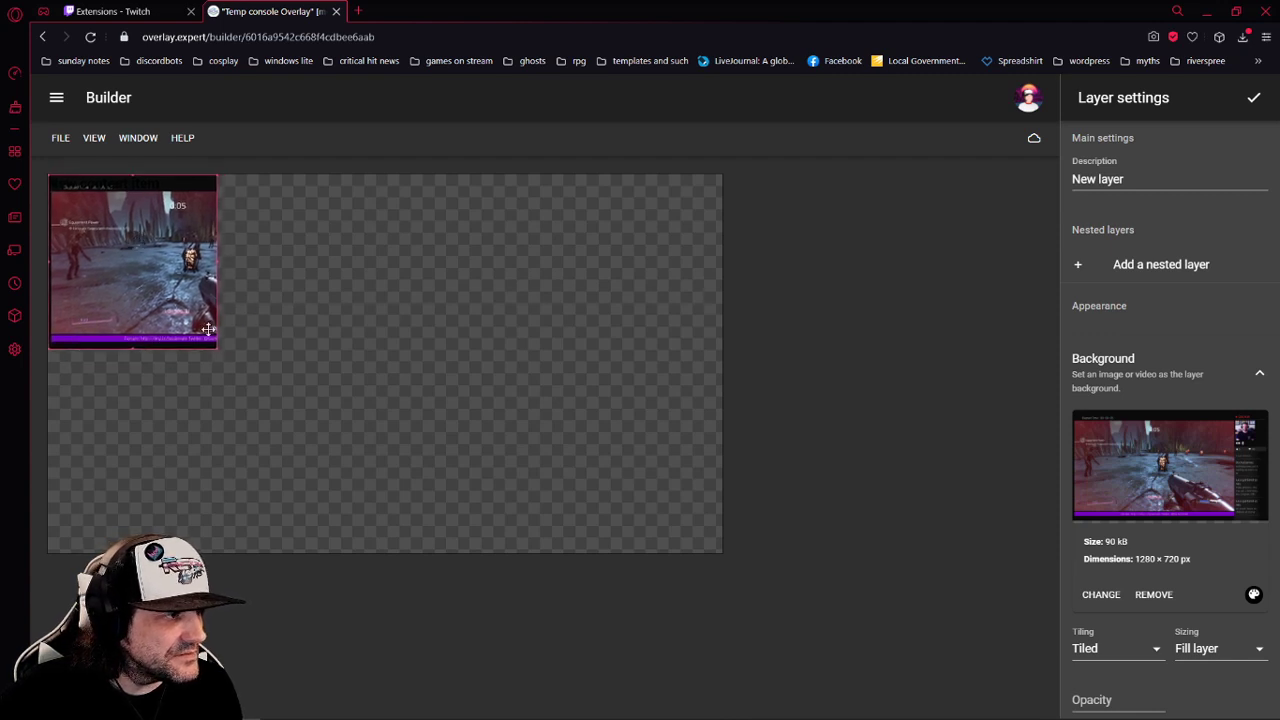
drag(219, 347, 729, 552)
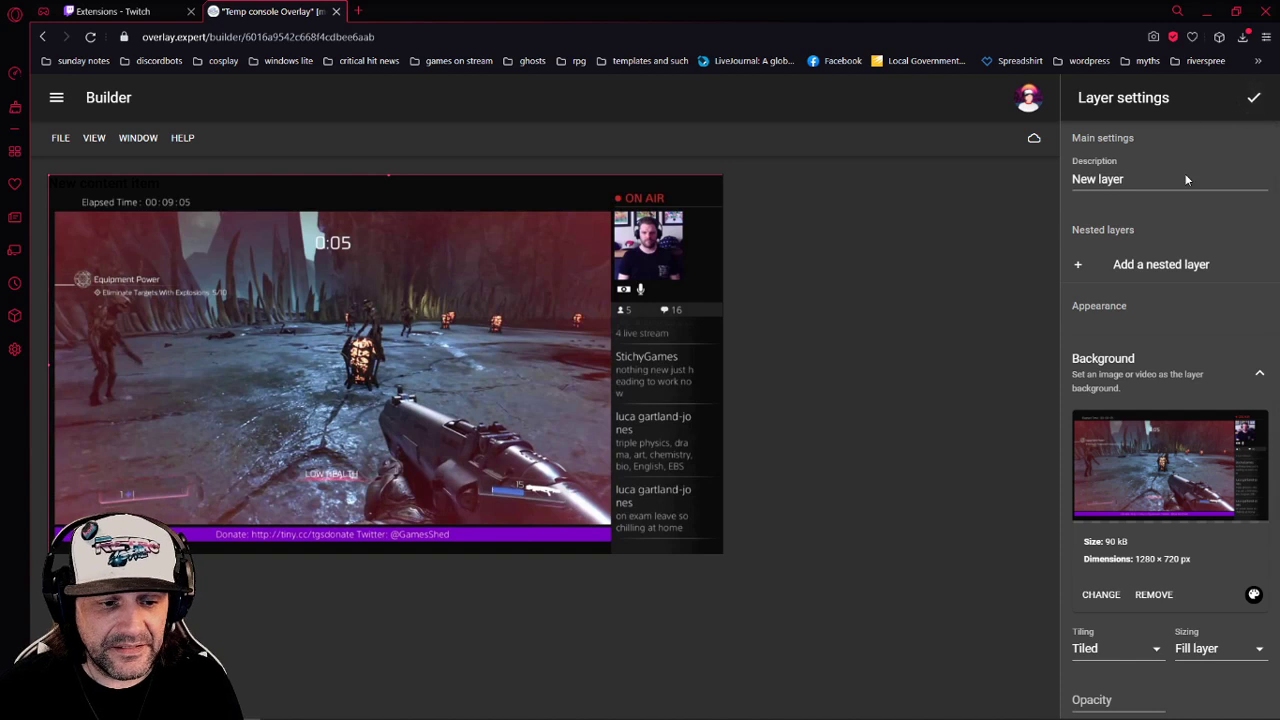
Clear the screenshot layer's description and return to the overlay settings
triple_click(1110, 179)
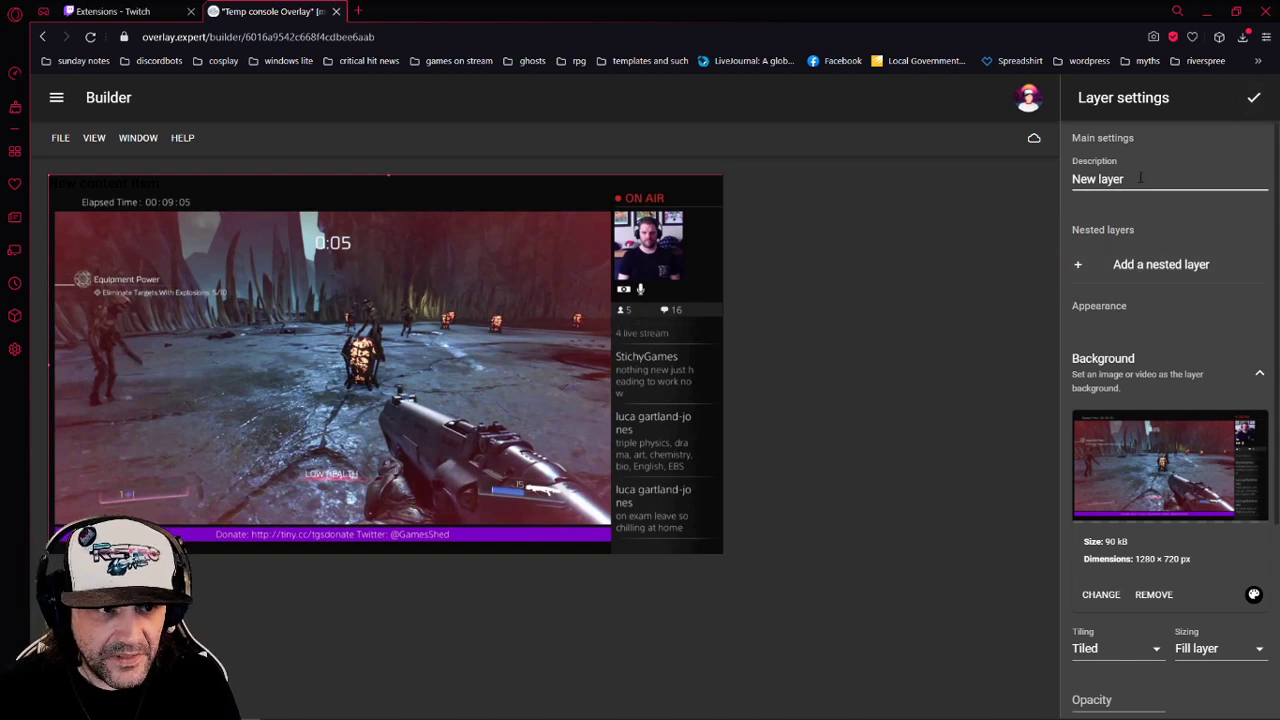
key(BackSpace)
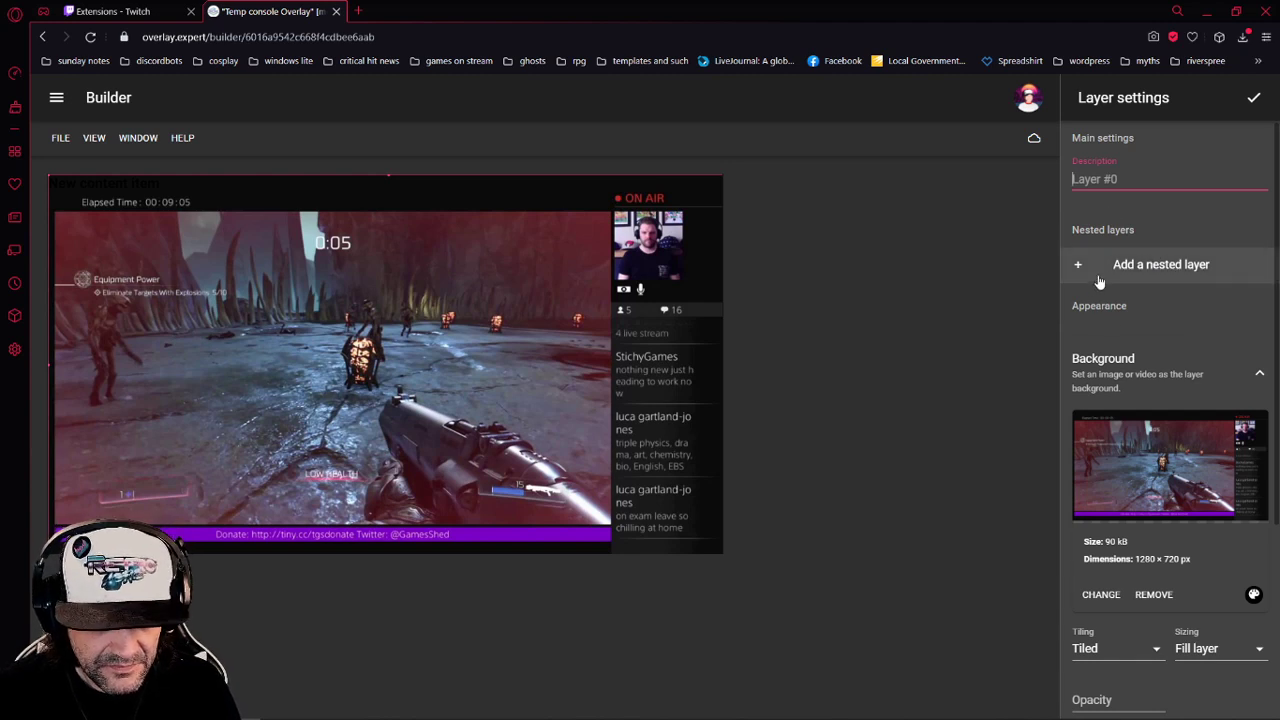
scroll(1106, 494, down, 1)
scroll(1106, 494, down, 2)
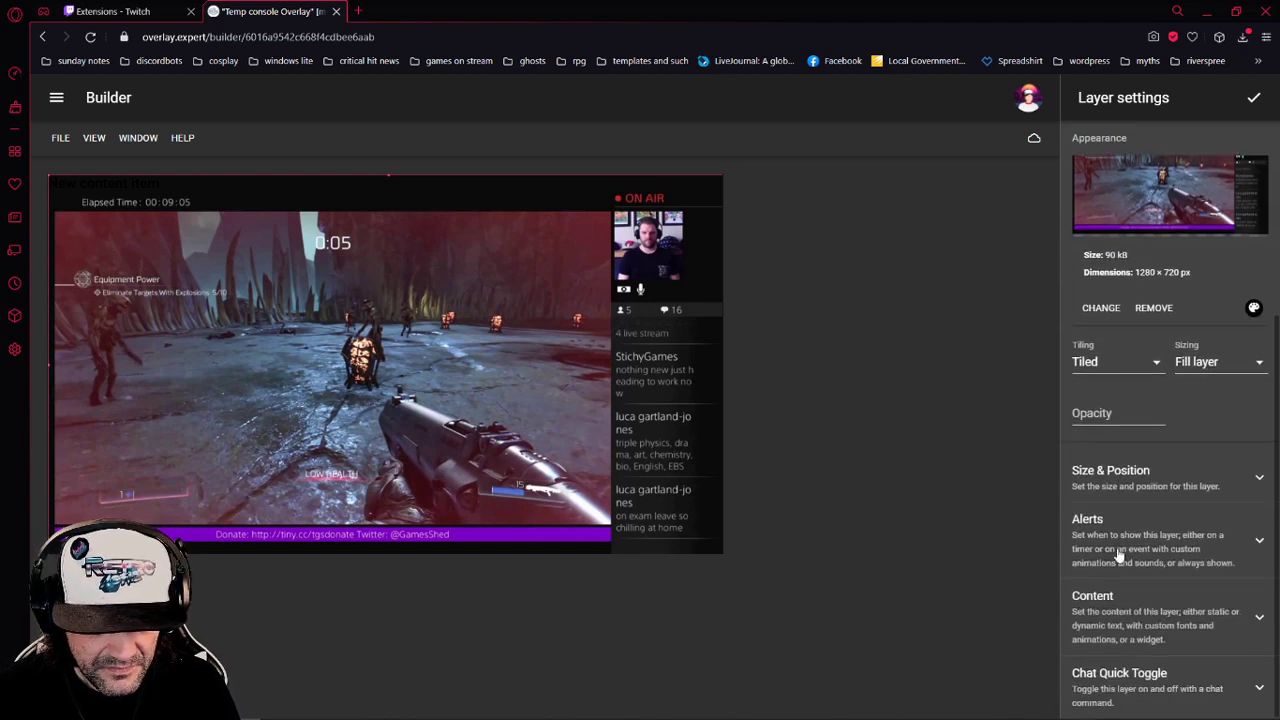
scroll(1119, 556, up, 3)
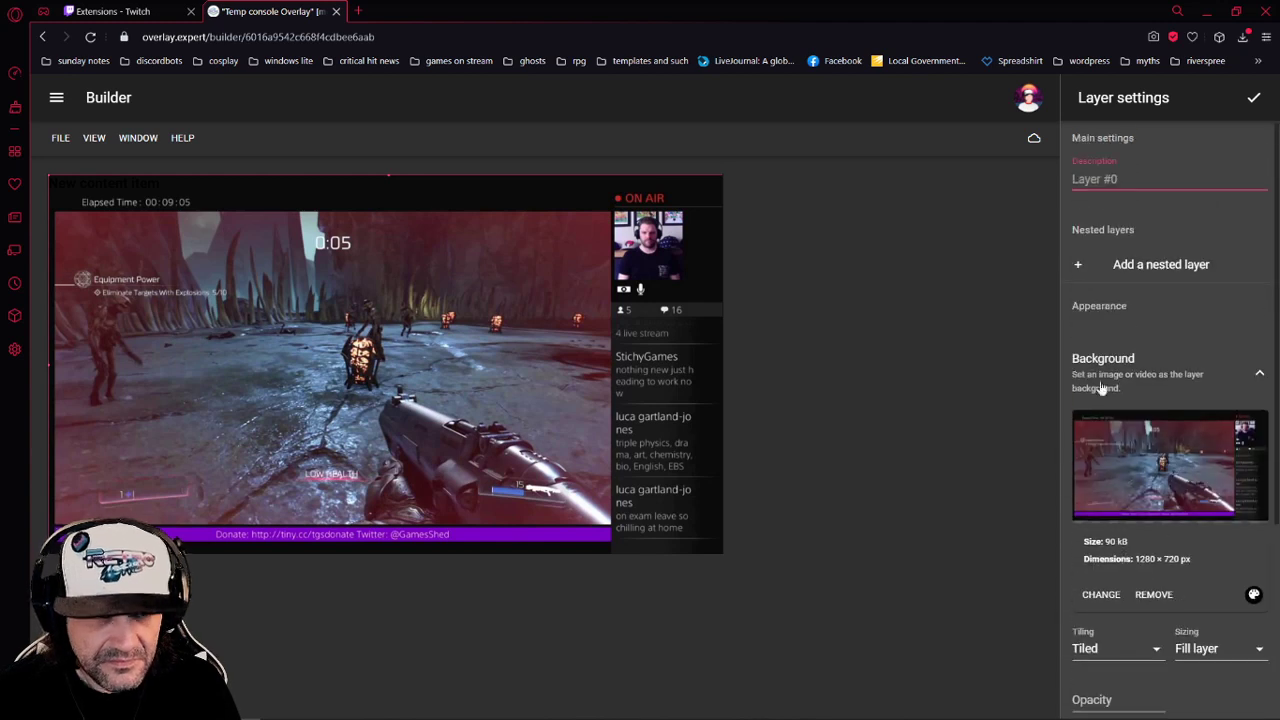
click(1253, 97)
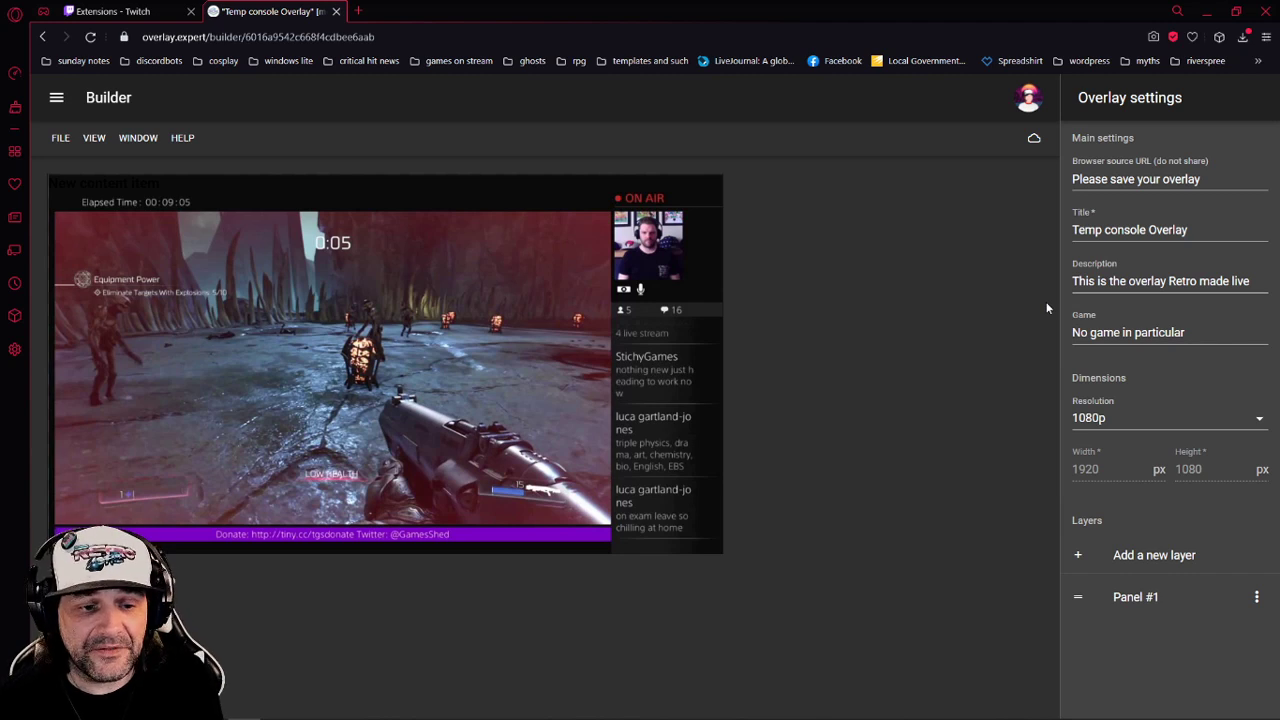
Add a second layer with ps4_black.png, uploaded from the Desktop's overlays/ps4 folder, as its background
click(1092, 563)
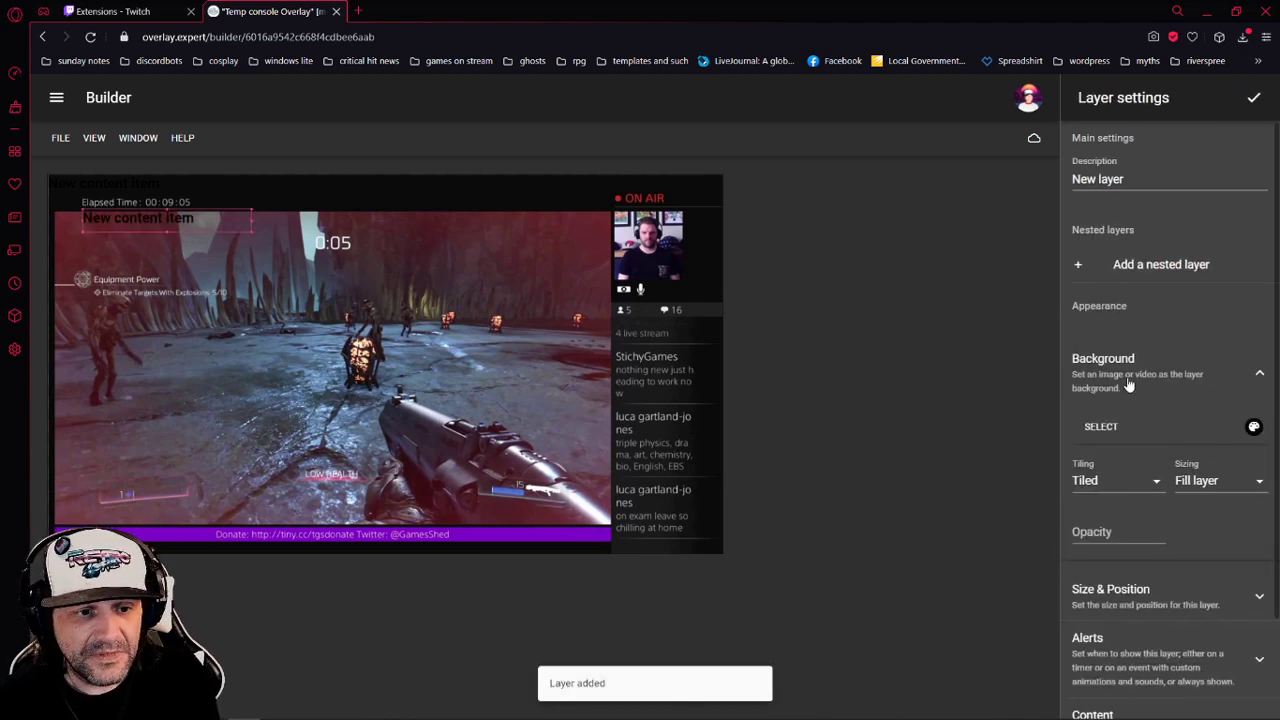
click(1100, 426)
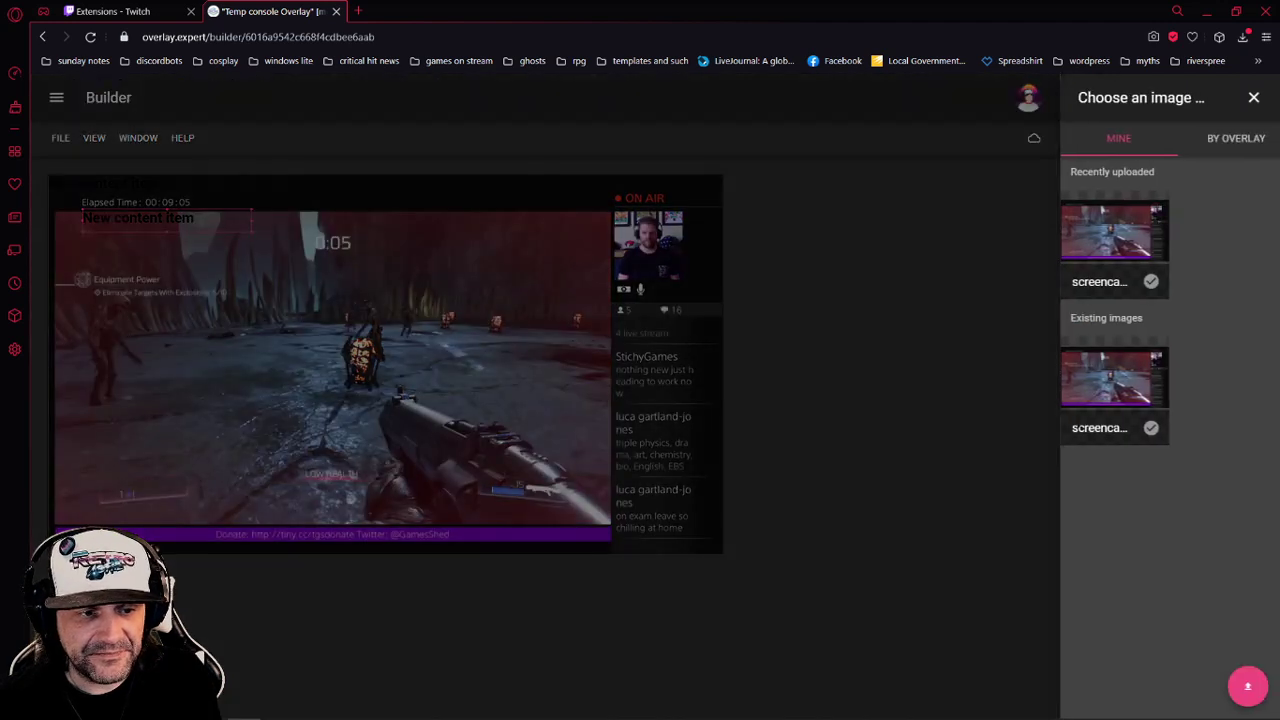
click(1247, 686)
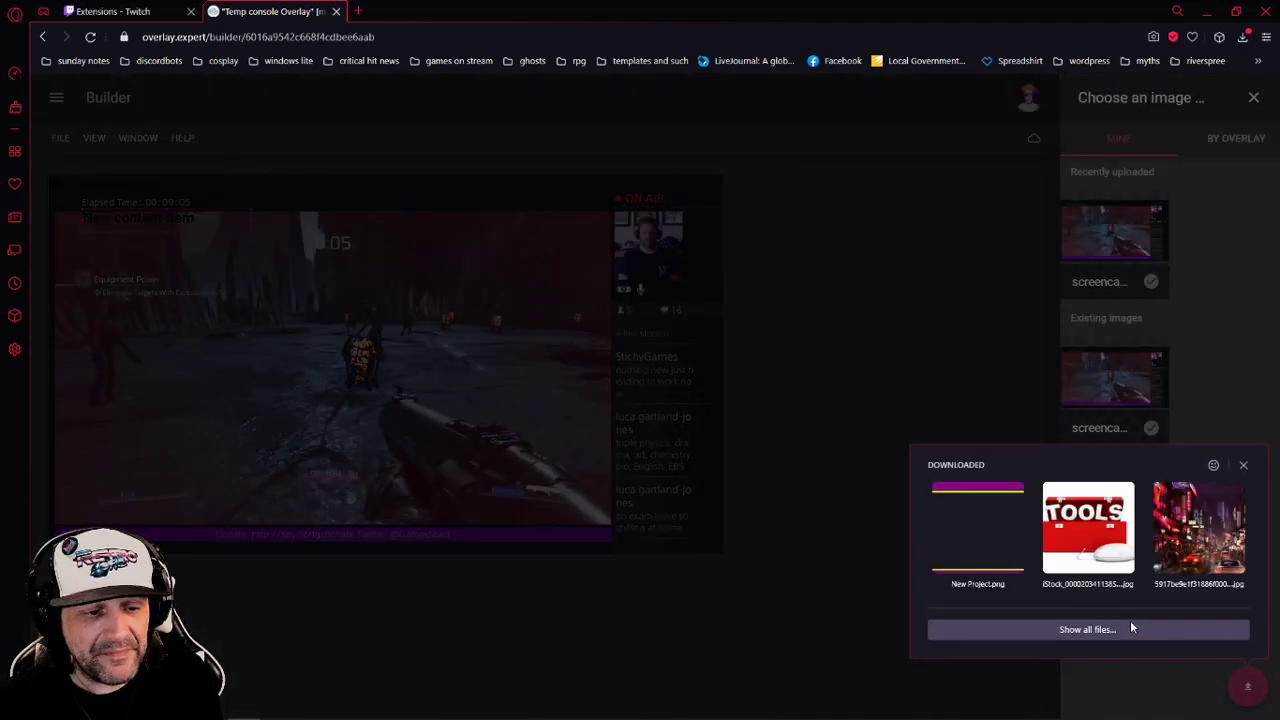
click(1088, 630)
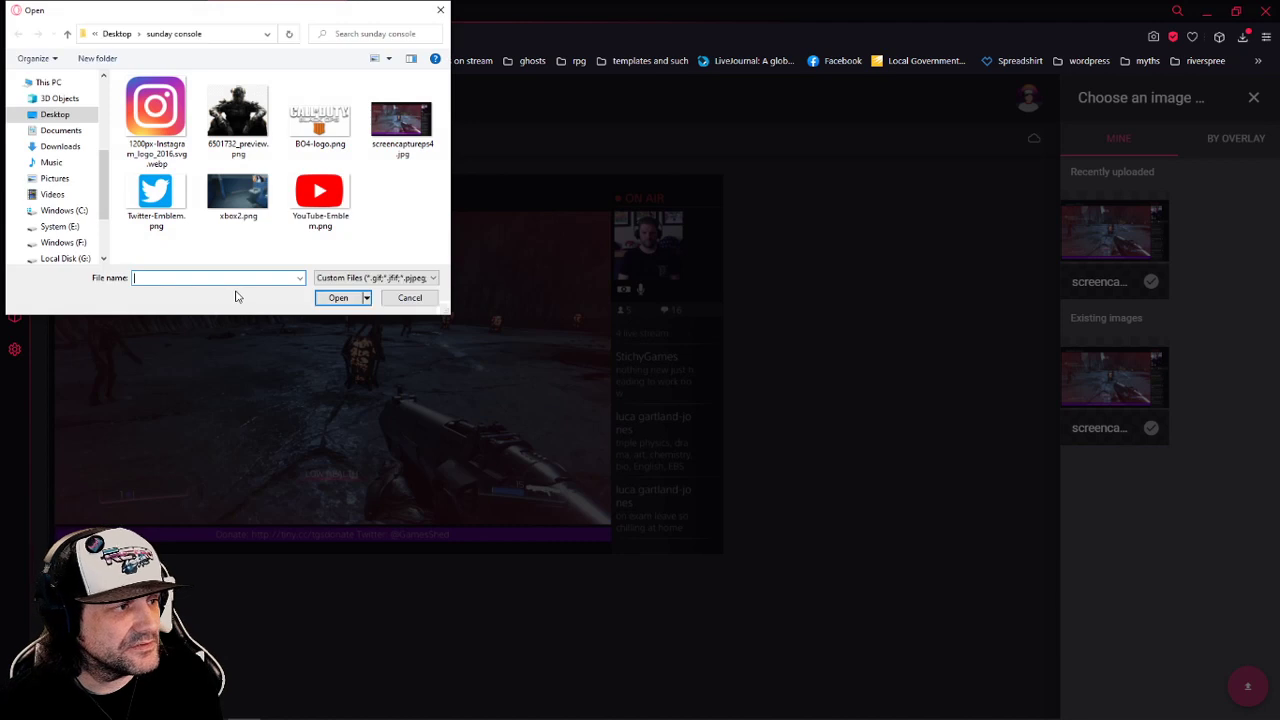
click(67, 33)
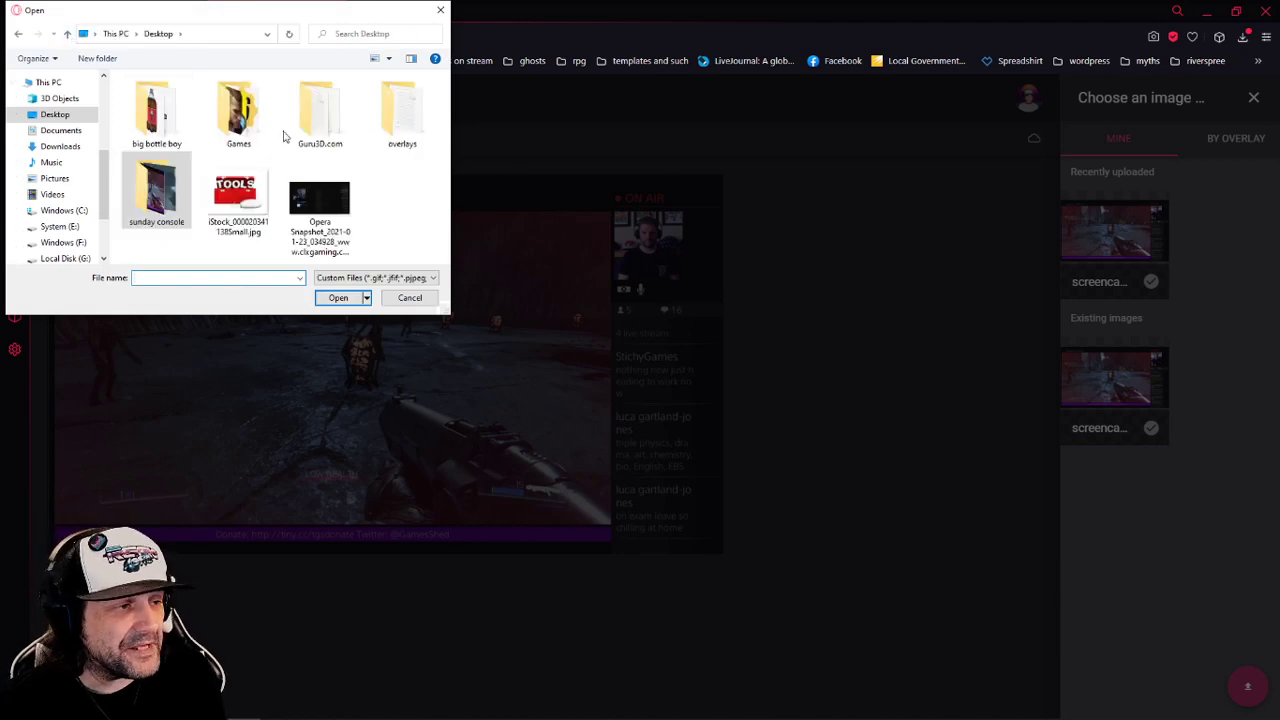
double_click(410, 118)
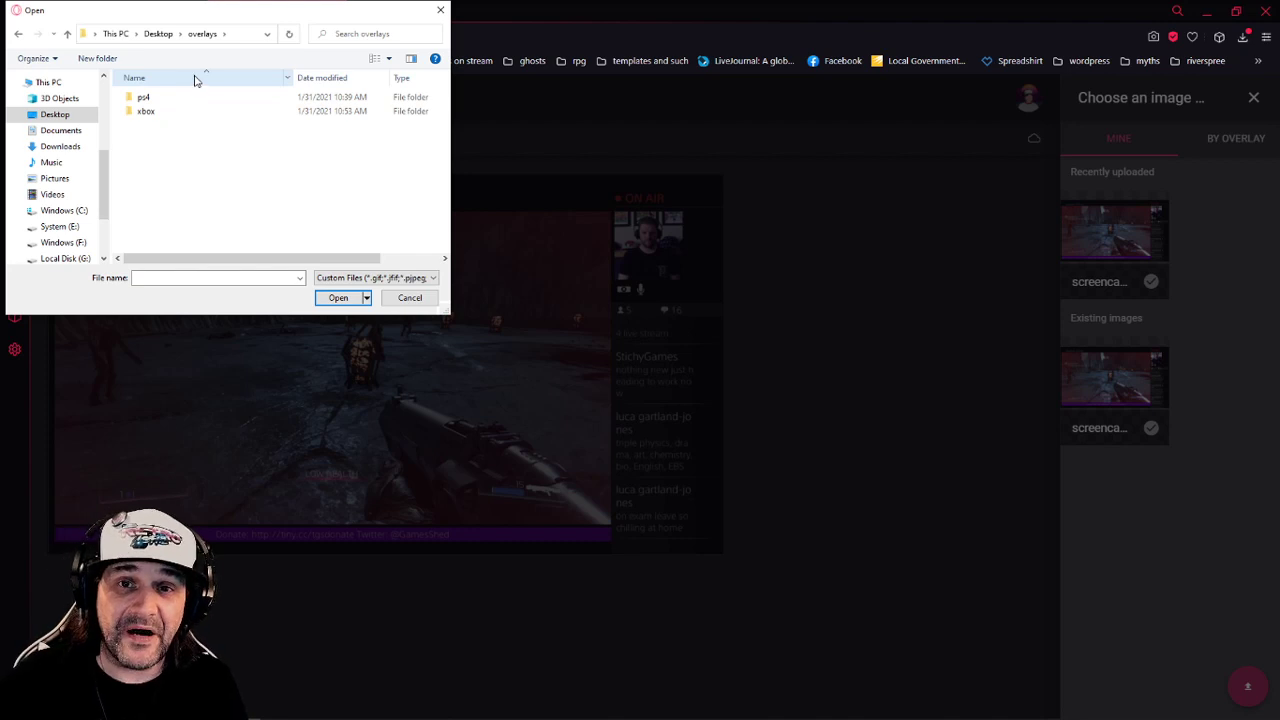
double_click(141, 100)
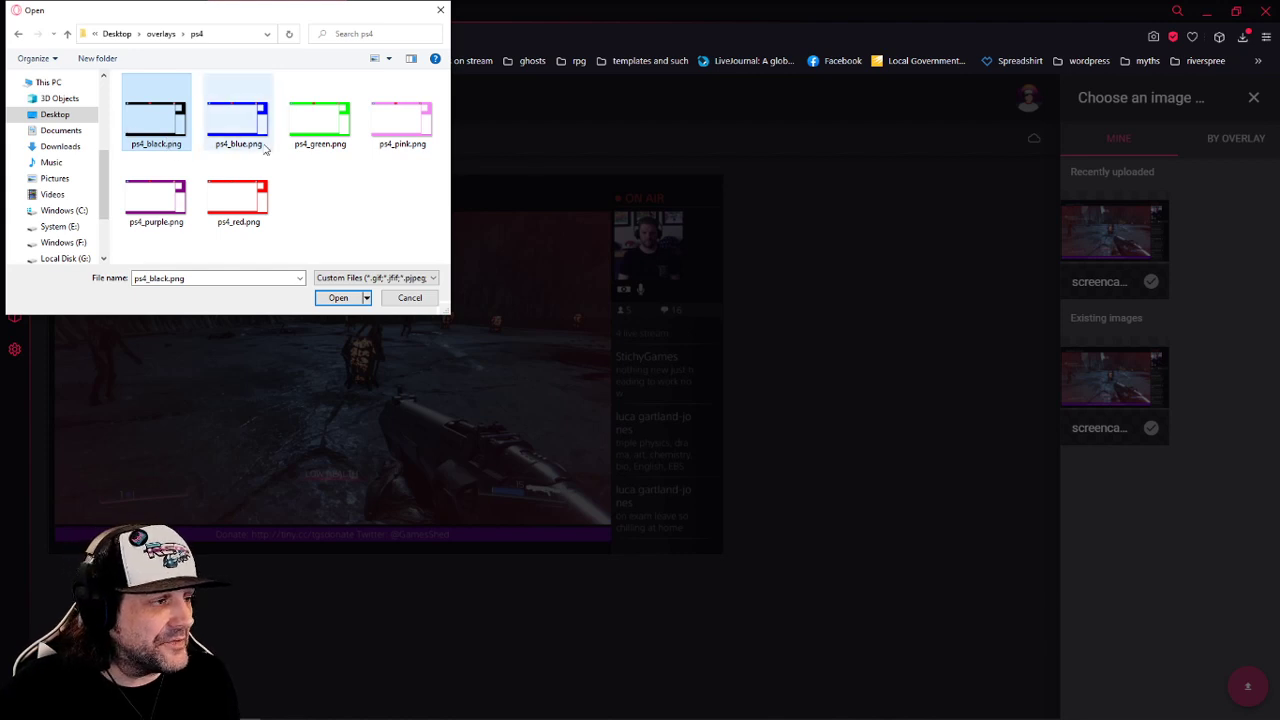
double_click(166, 124)
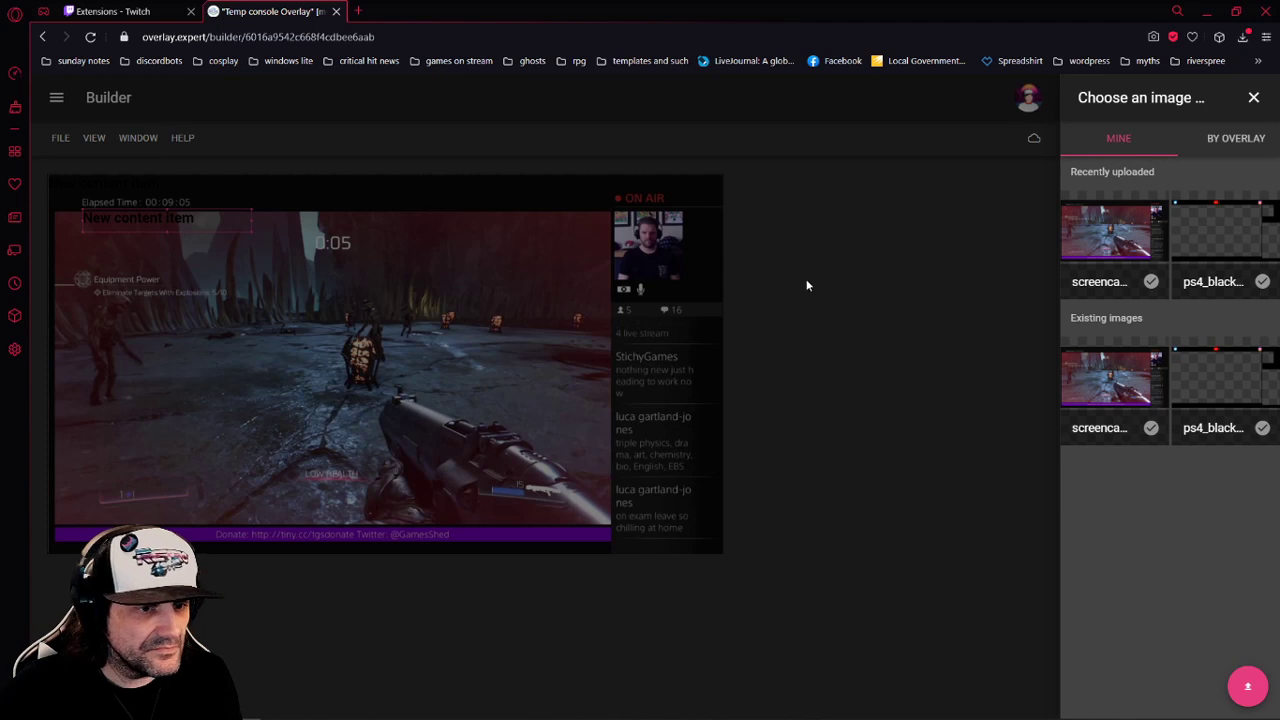
click(1262, 281)
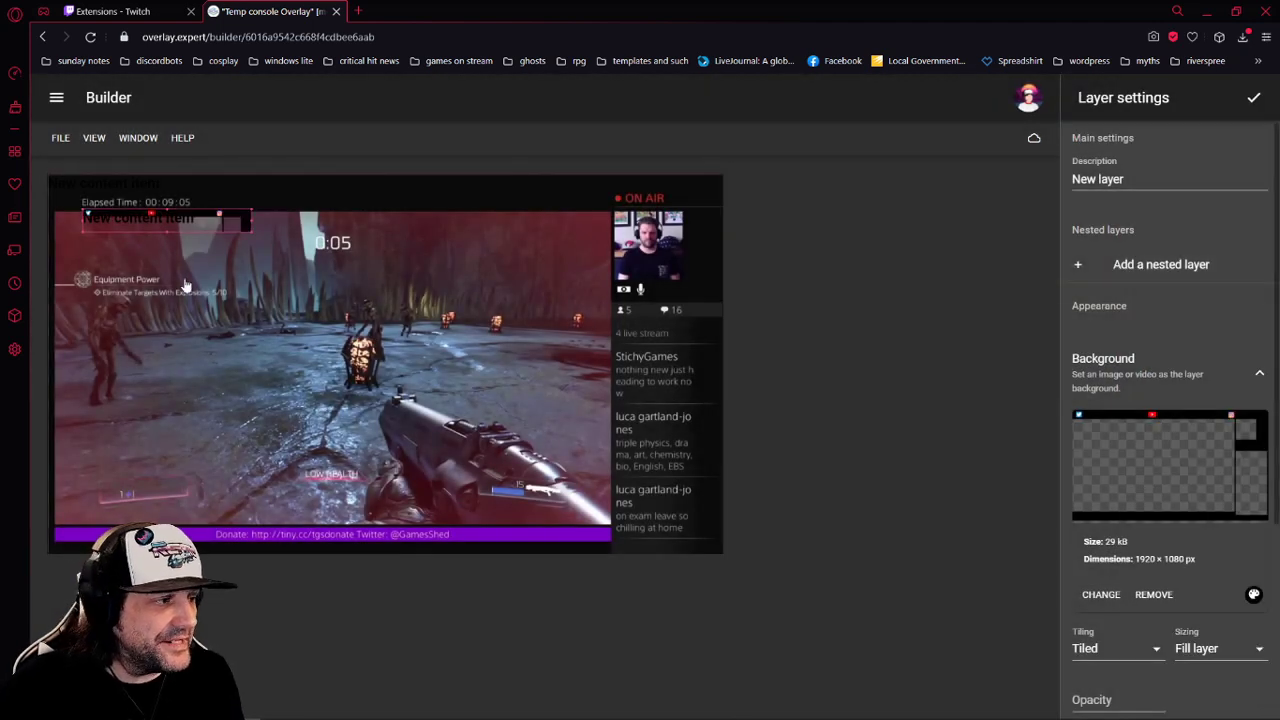
Move the ps4_black layer to the canvas's upper-left corner and stretch it over the full canvas
drag(152, 220, 120, 187)
drag(120, 186, 118, 186)
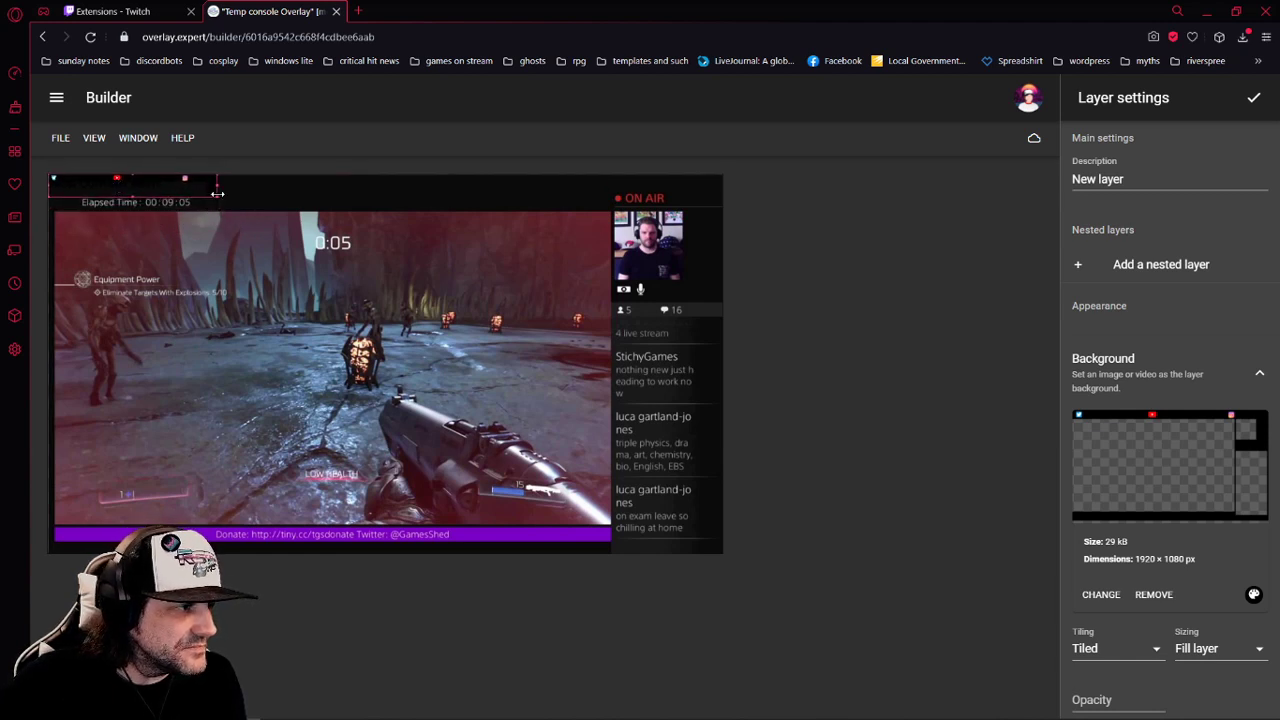
drag(217, 195, 720, 553)
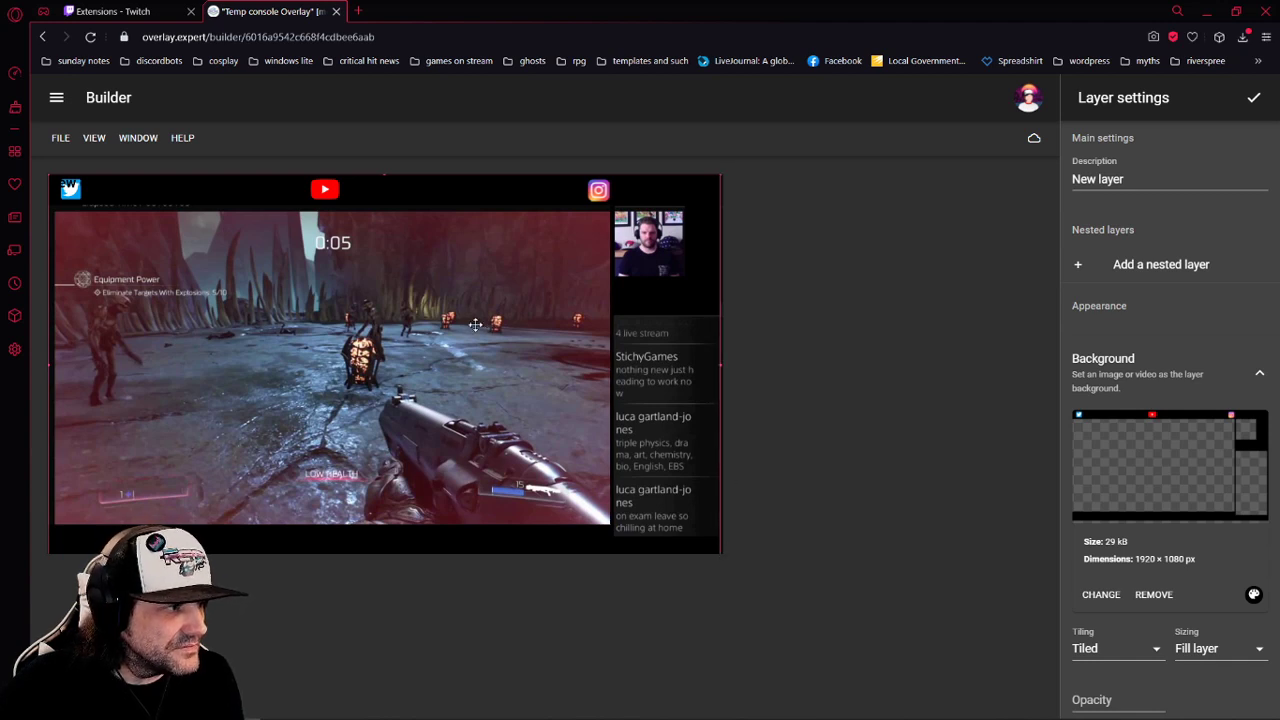
Fine-tune the ps4_black layer's position and edges so its cutouts line up with the screenshot's gameplay, webcam and chat areas
drag(240, 195, 246, 200)
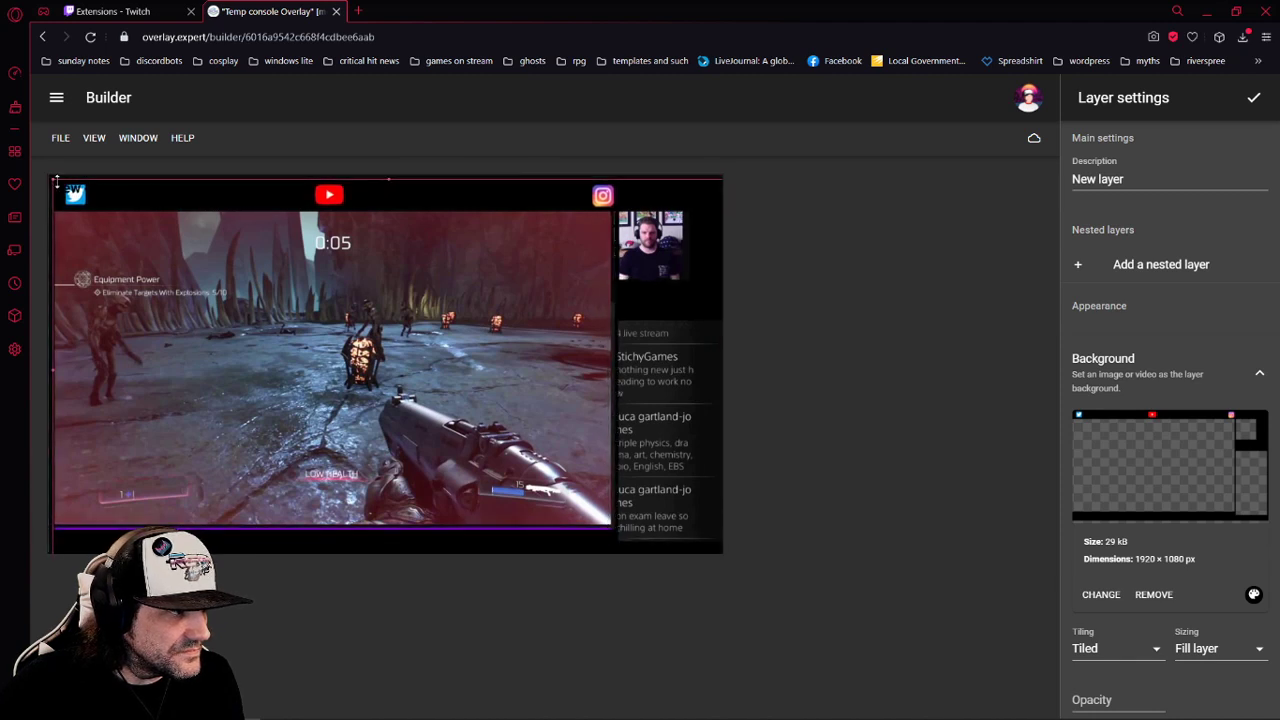
drag(54, 183, 92, 197)
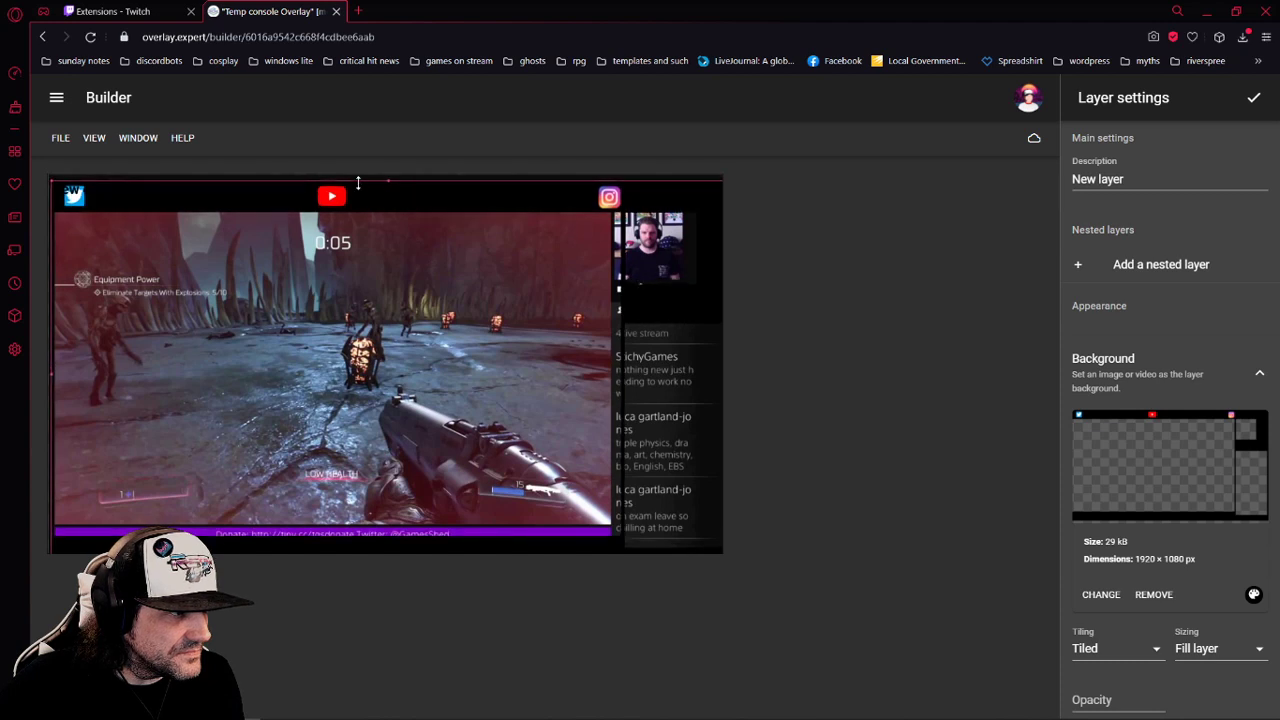
drag(389, 182, 391, 178)
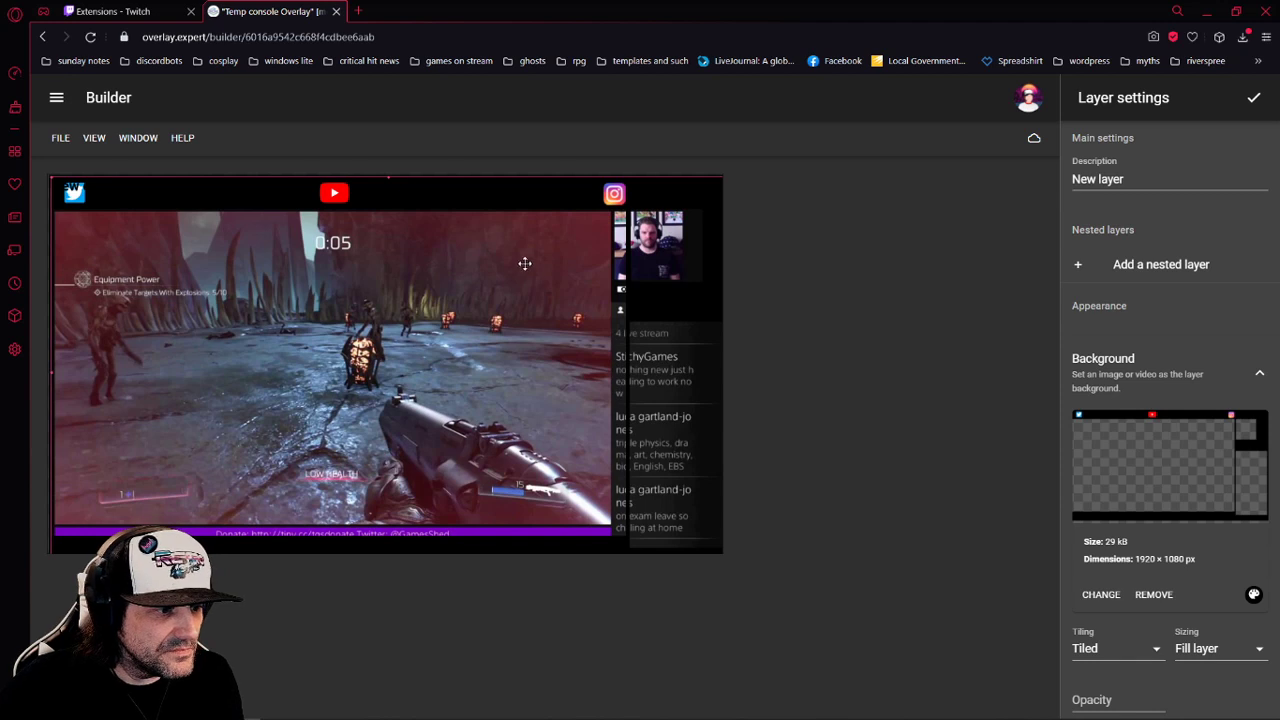
drag(483, 200, 468, 197)
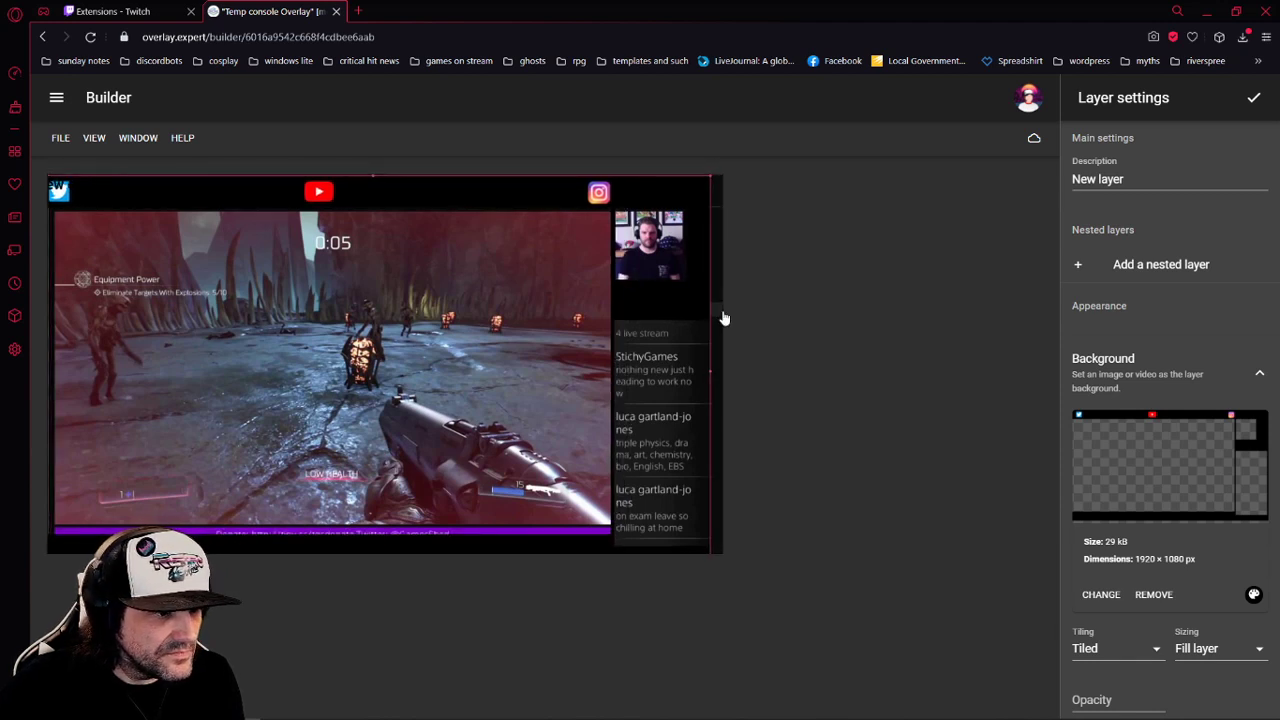
drag(709, 370, 718, 370)
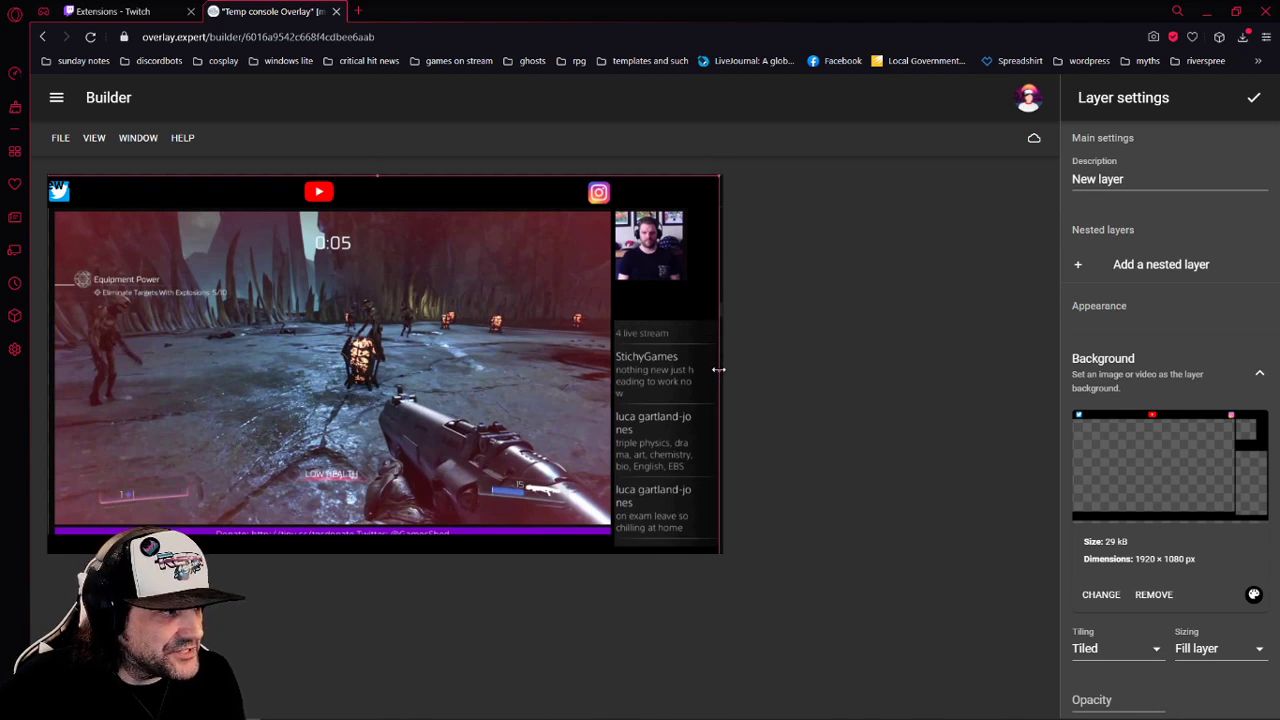
Shift the ps4_black layer right so its Twitter icon clears the screenshot's border, and stretch its edges back to fill the canvas
drag(719, 368, 721, 368)
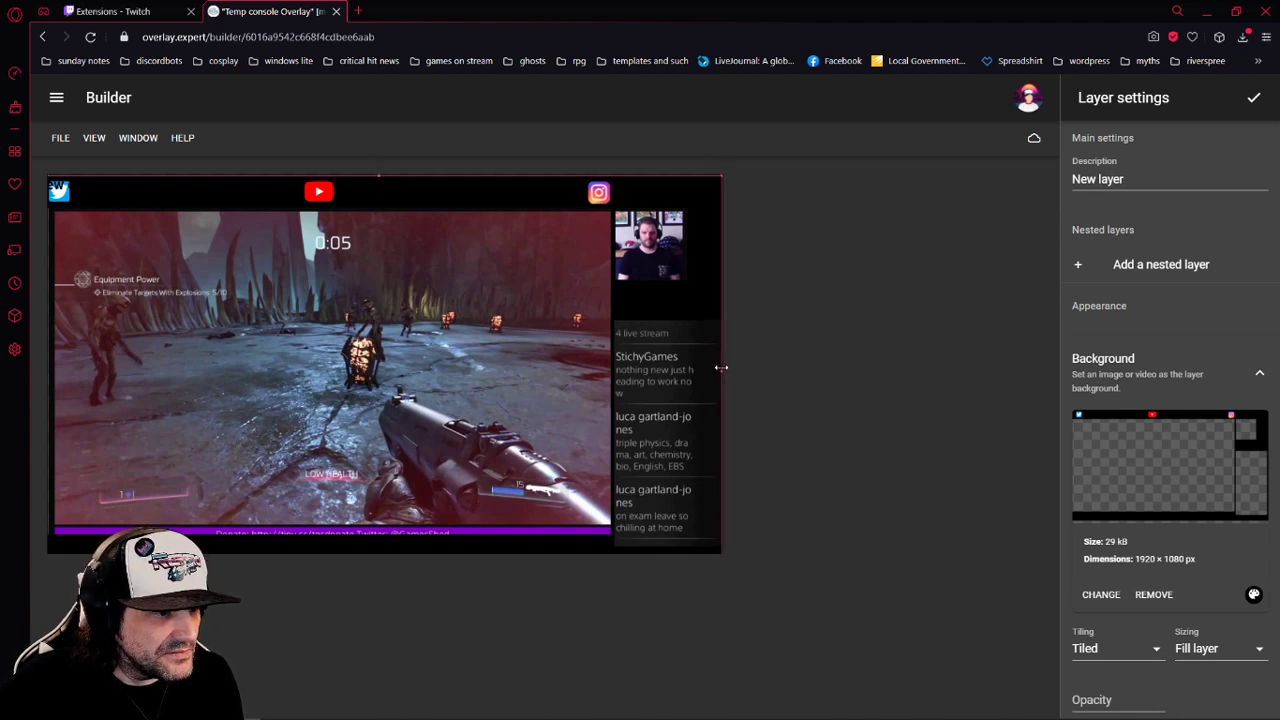
drag(143, 191, 152, 191)
drag(49, 175, 76, 191)
drag(153, 211, 123, 194)
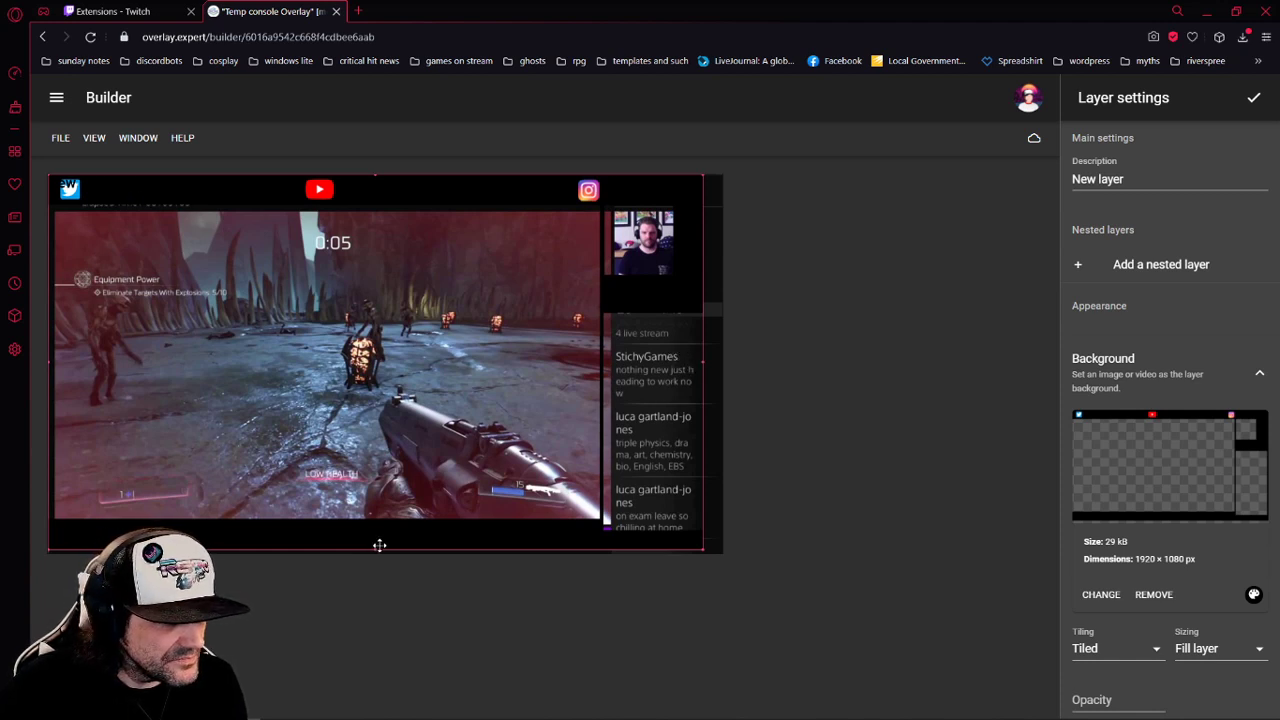
drag(377, 546, 377, 552)
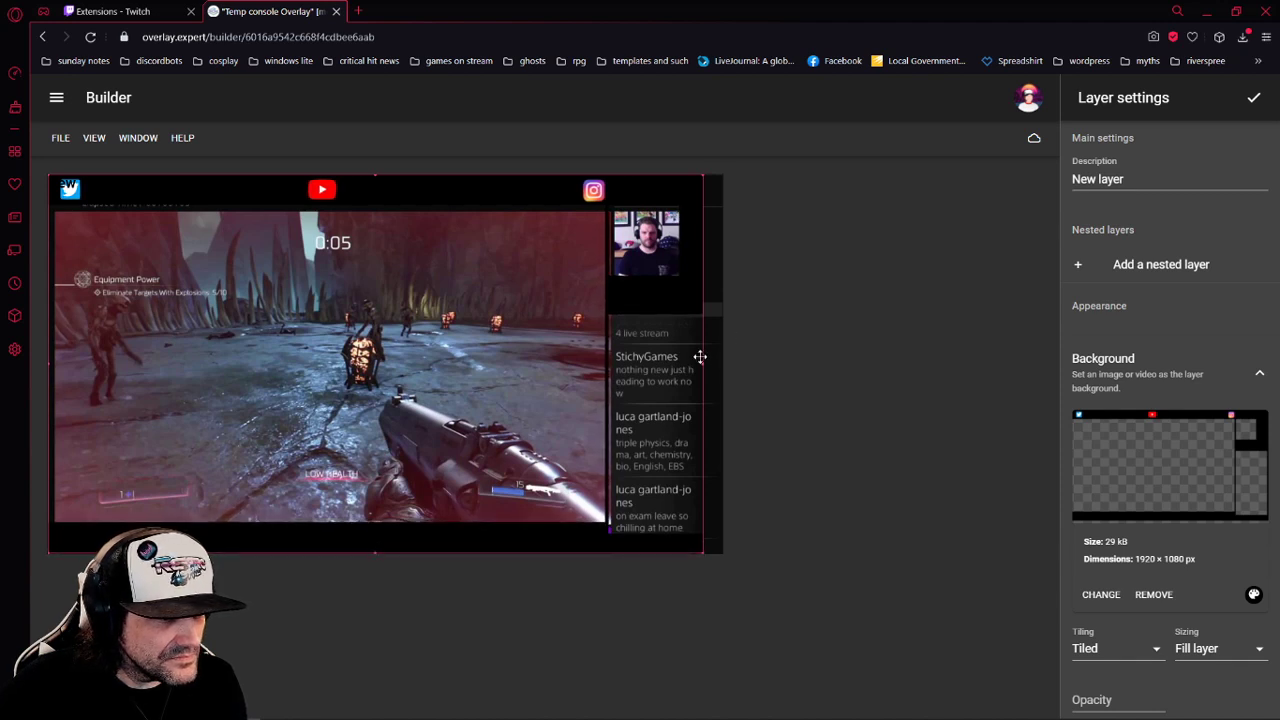
drag(702, 363, 722, 364)
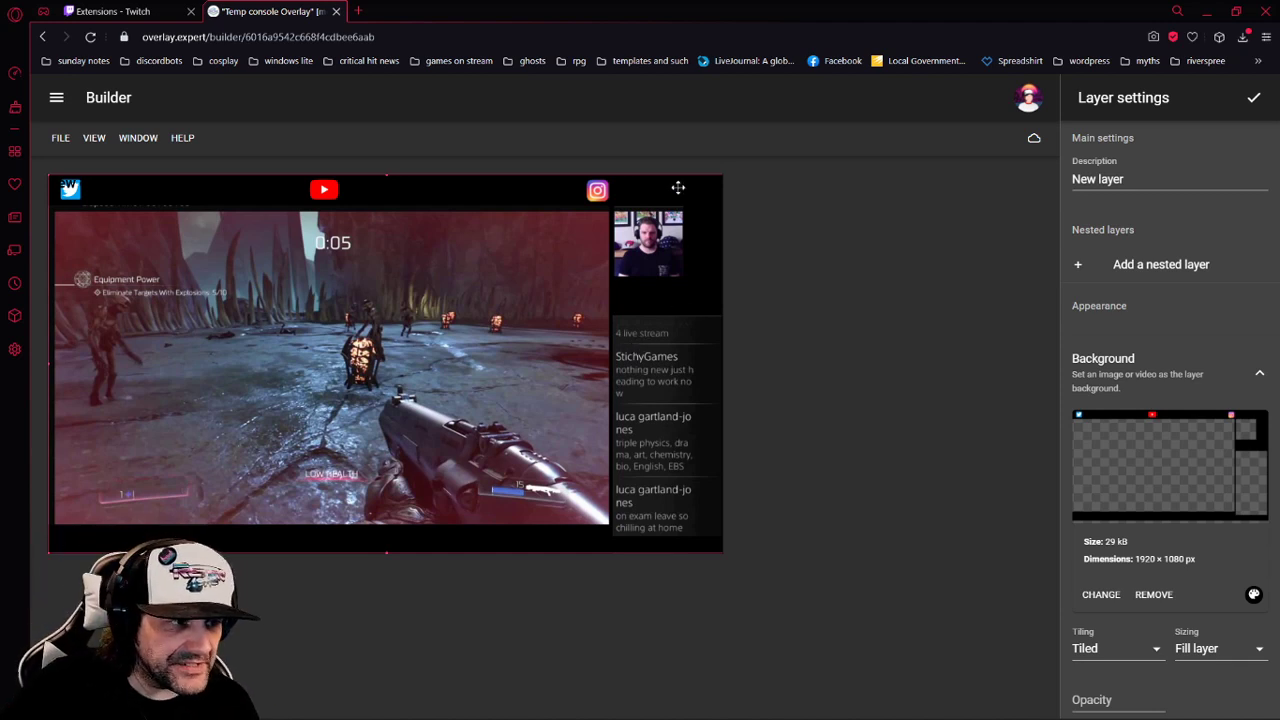
Move the ps4_black layer slightly down so its cutouts frame the gameplay and webcam, and return to the overlay settings
key(Down)
key(Down)
key(Down)
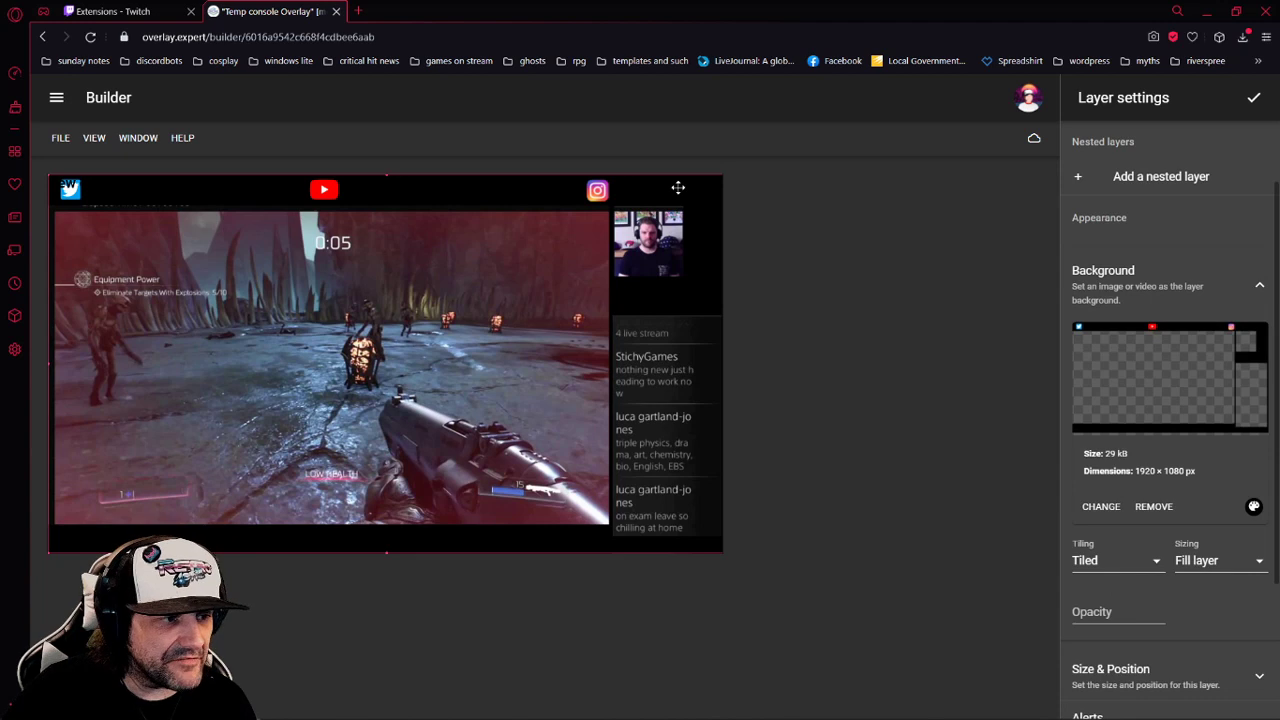
drag(664, 190, 665, 193)
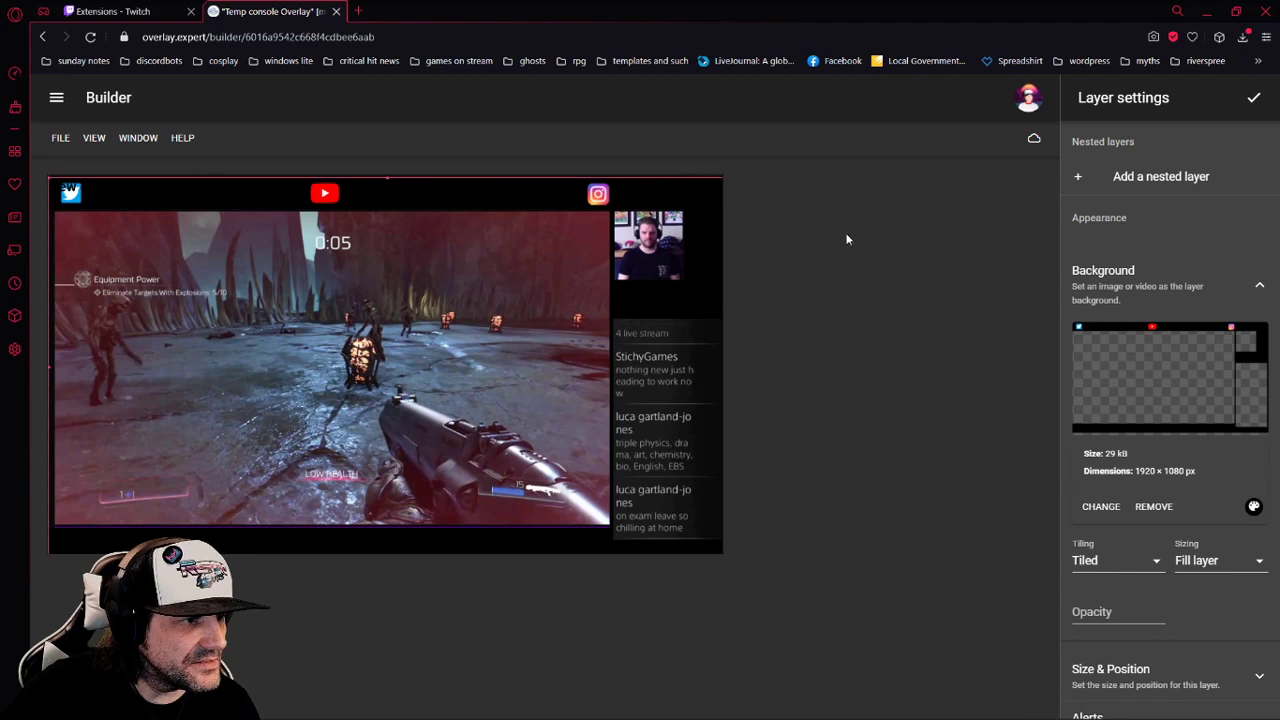
click(1253, 97)
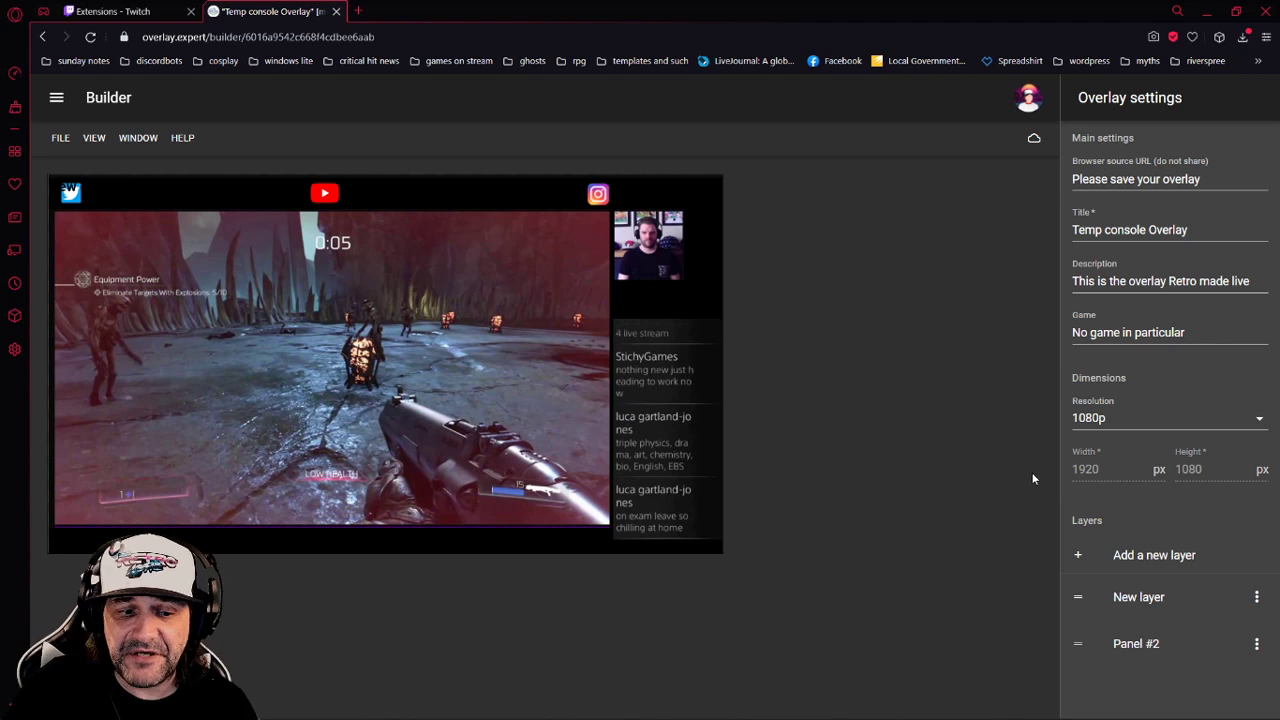
Add a new layer to the overlay and keep its content type as Text (free-form)
click(1132, 562)
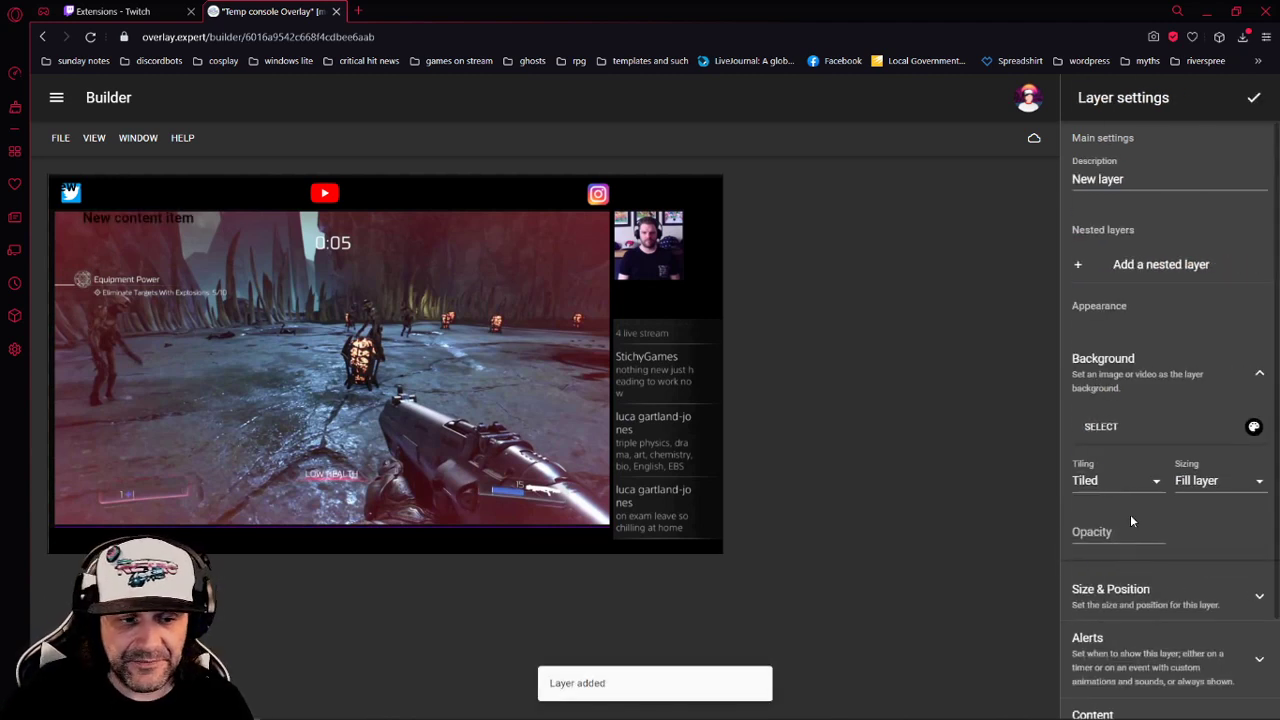
scroll(1130, 514, down, 2)
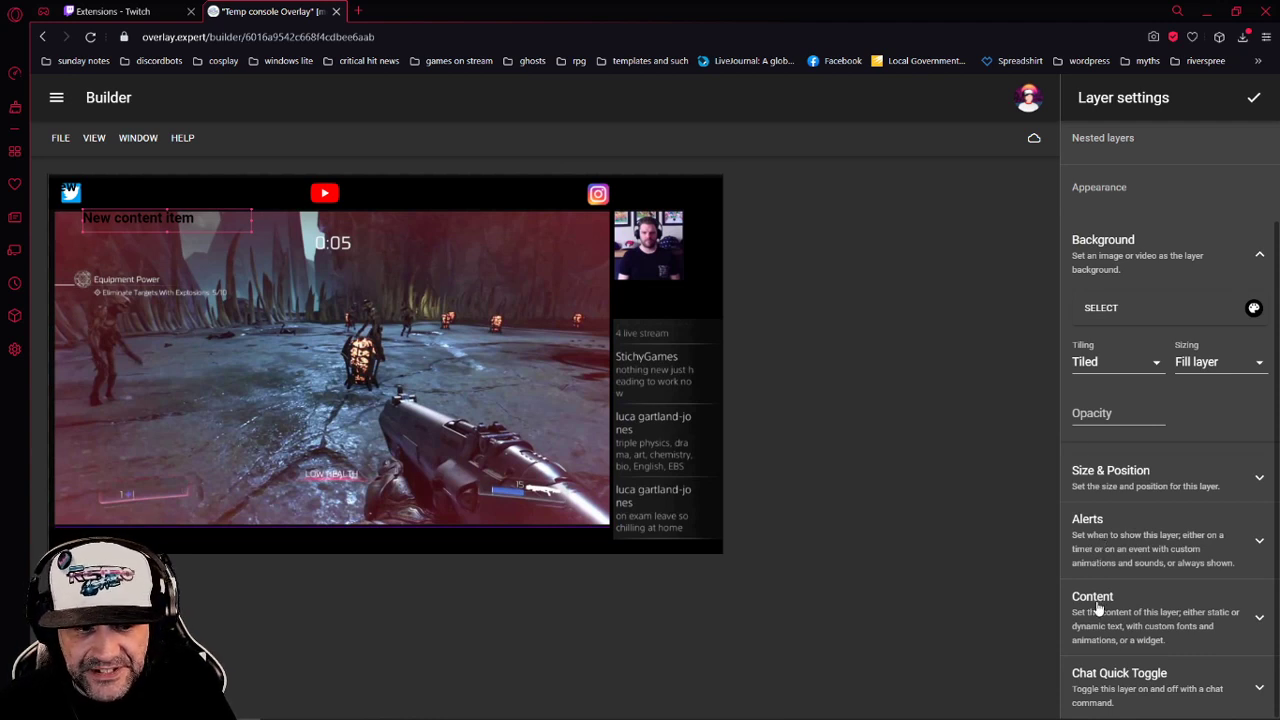
scroll(1100, 630, up, 2)
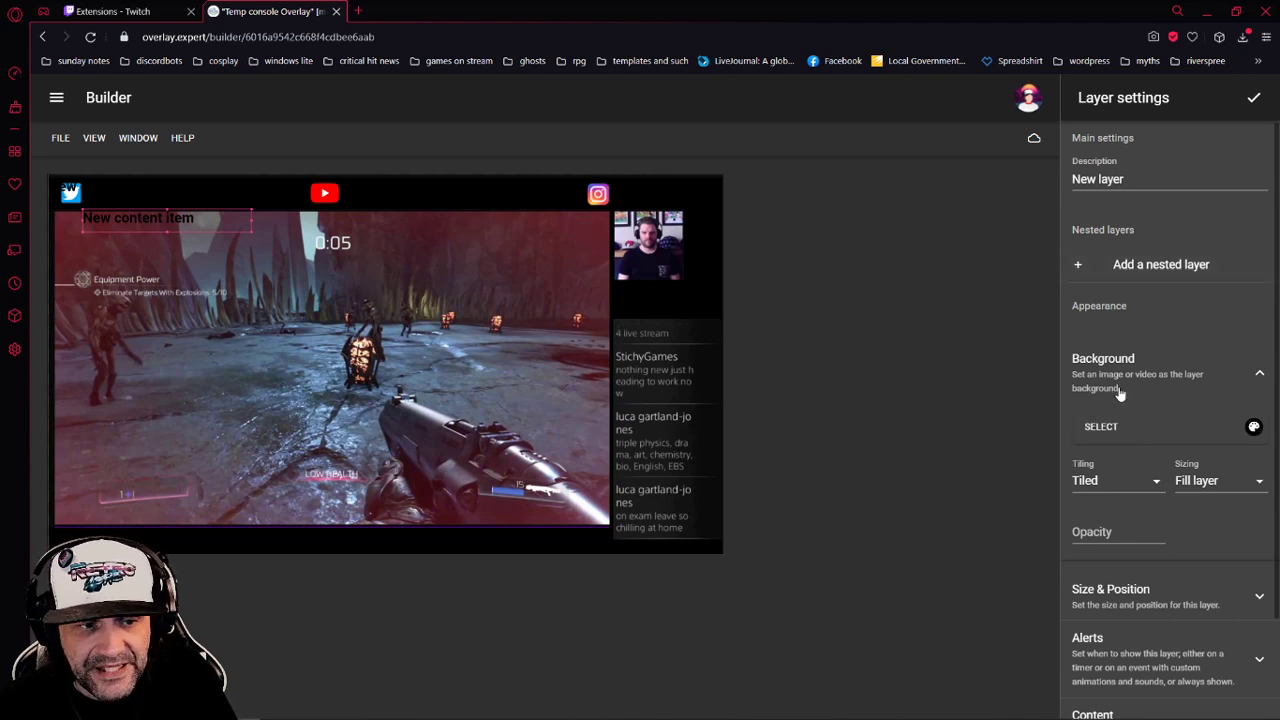
scroll(1095, 430, down, 1)
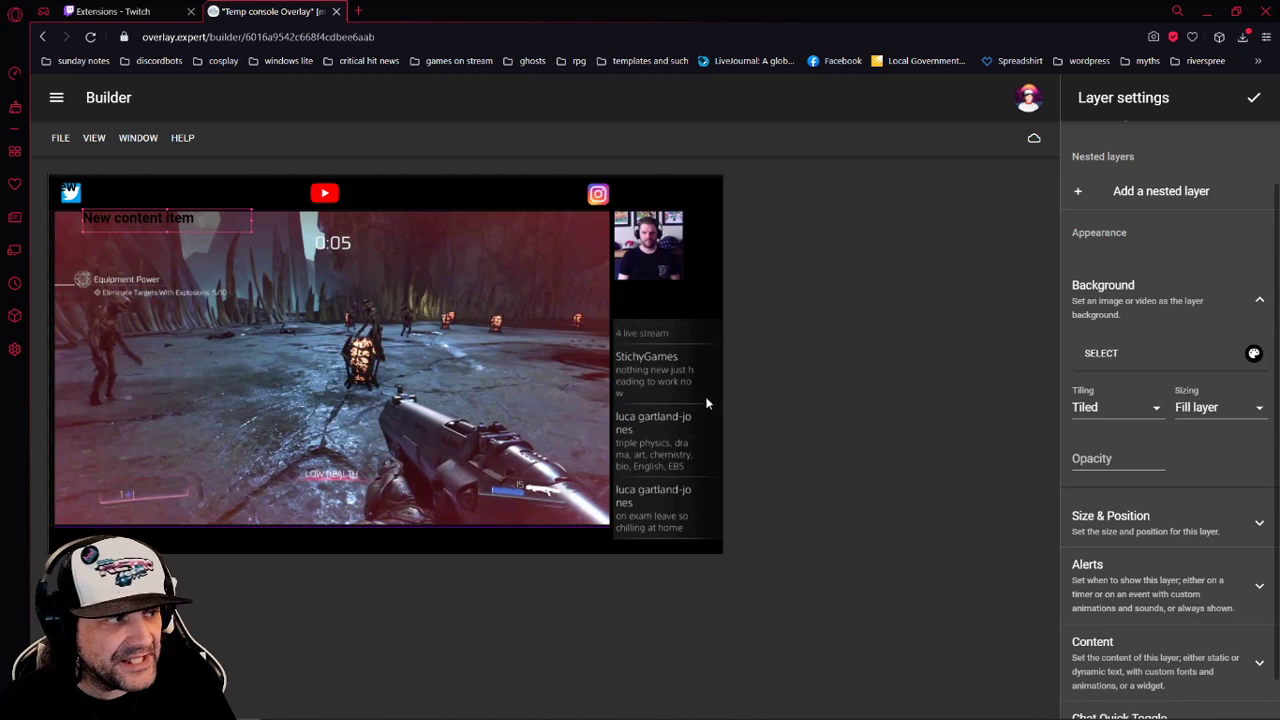
scroll(1228, 515, down, 1)
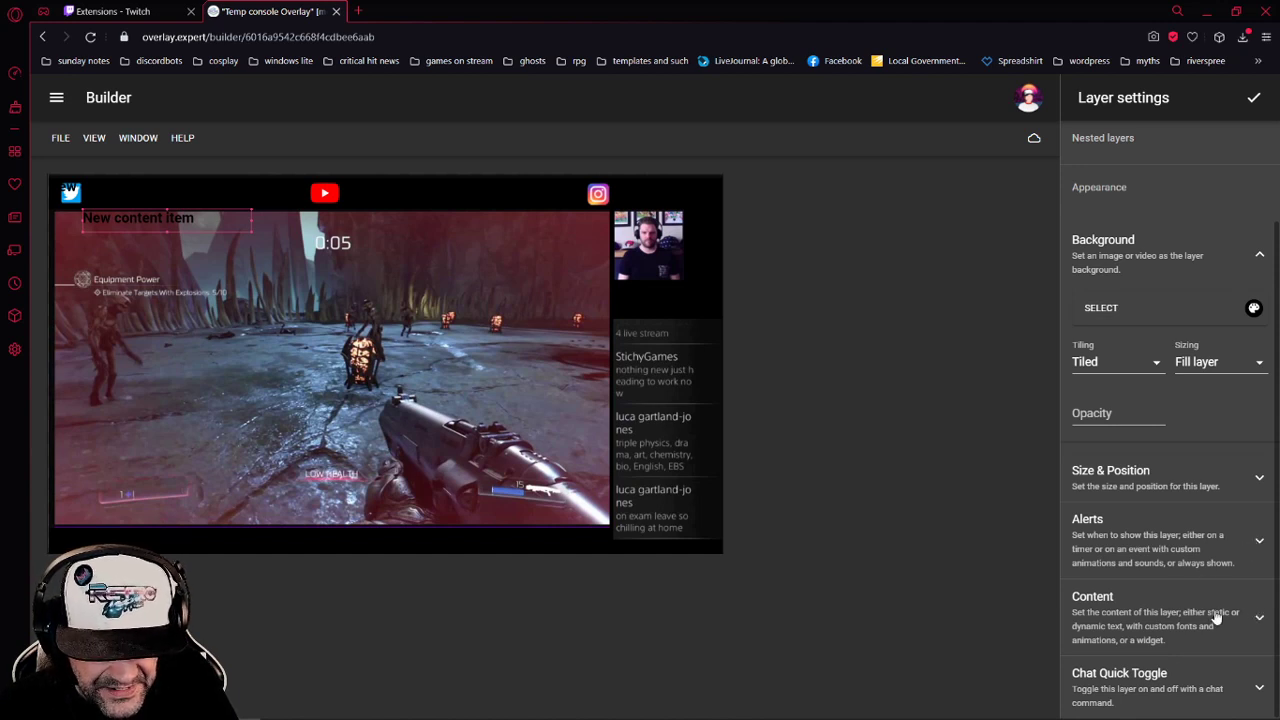
click(1257, 612)
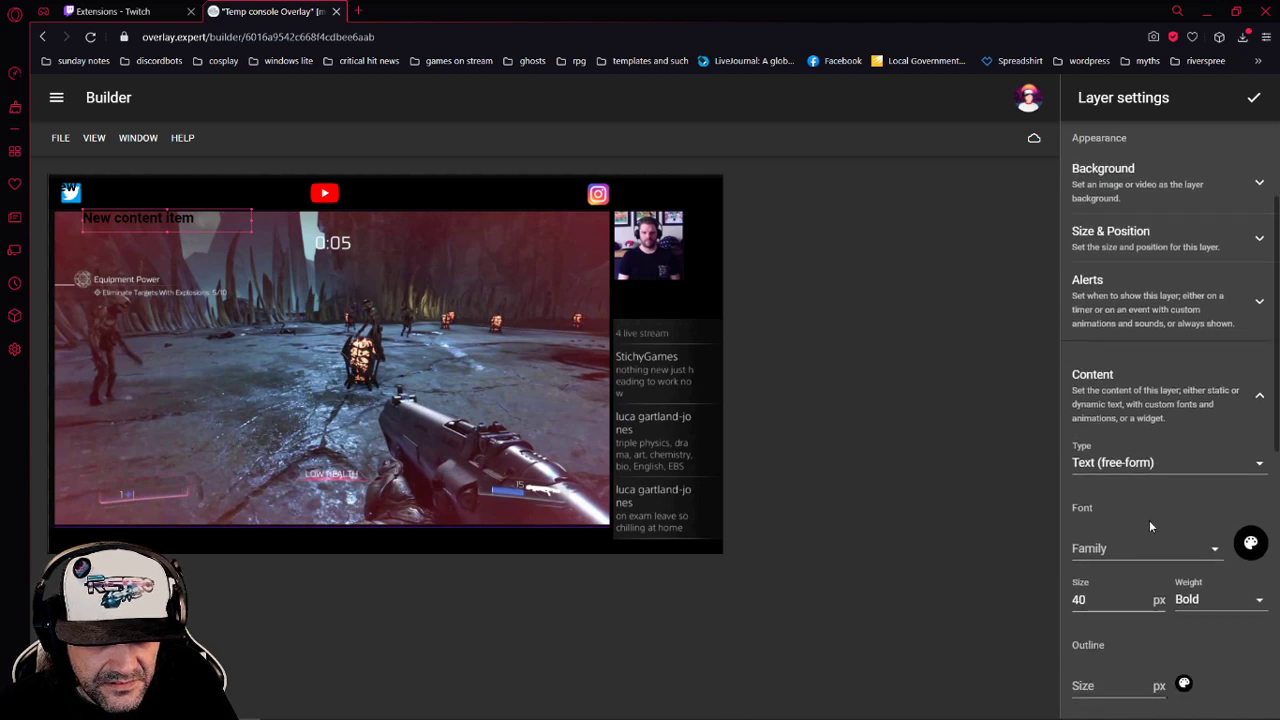
click(1092, 466)
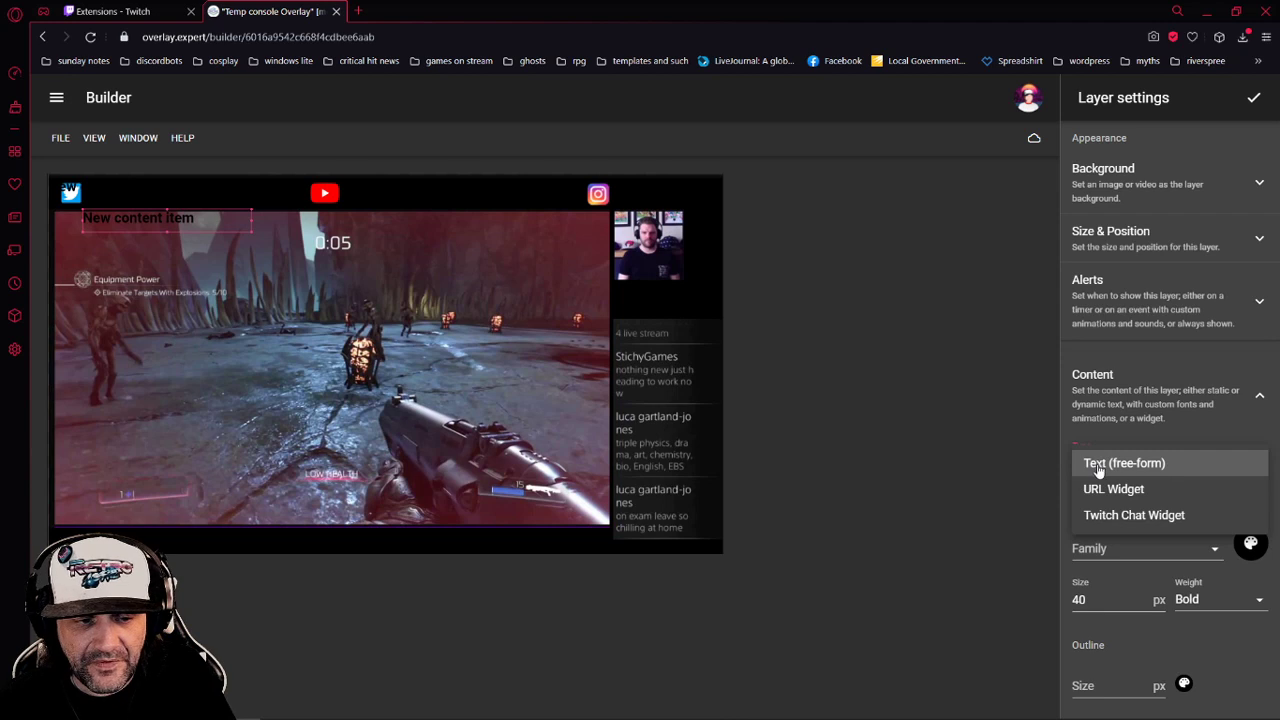
click(1100, 464)
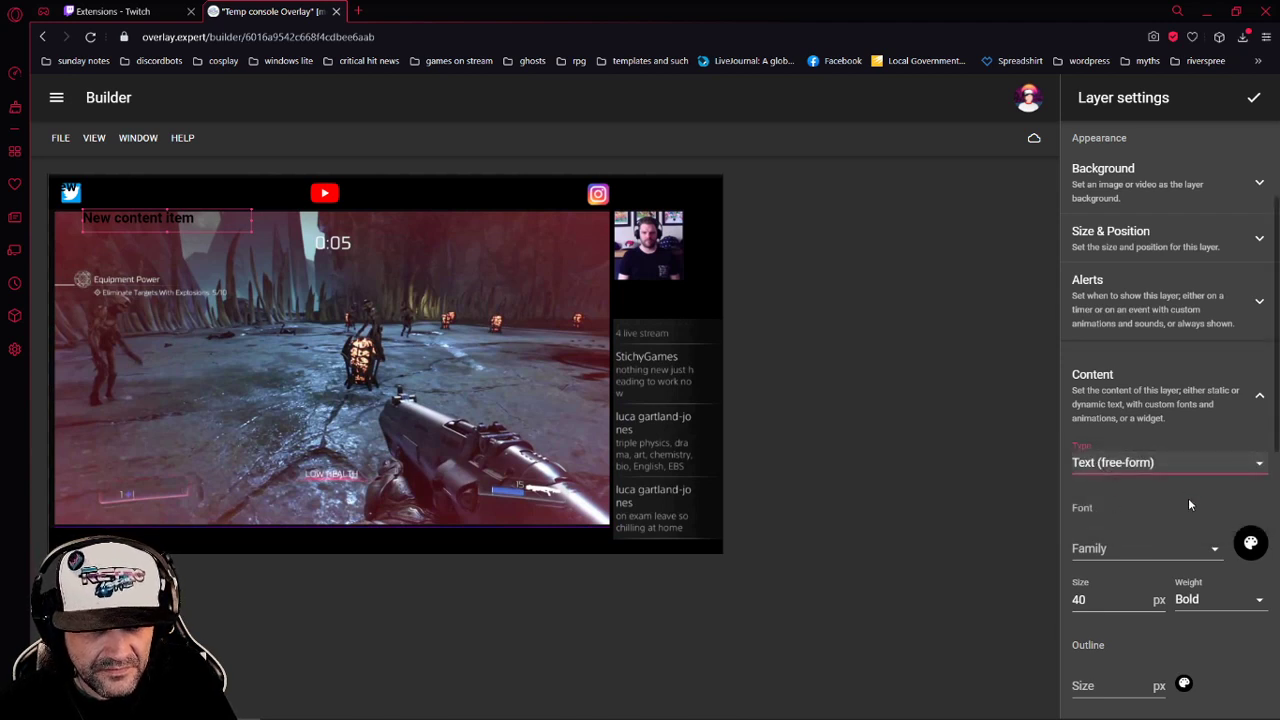
Set the new text layer's font color to yellow, #F4F503
scroll(1131, 528, down, 3)
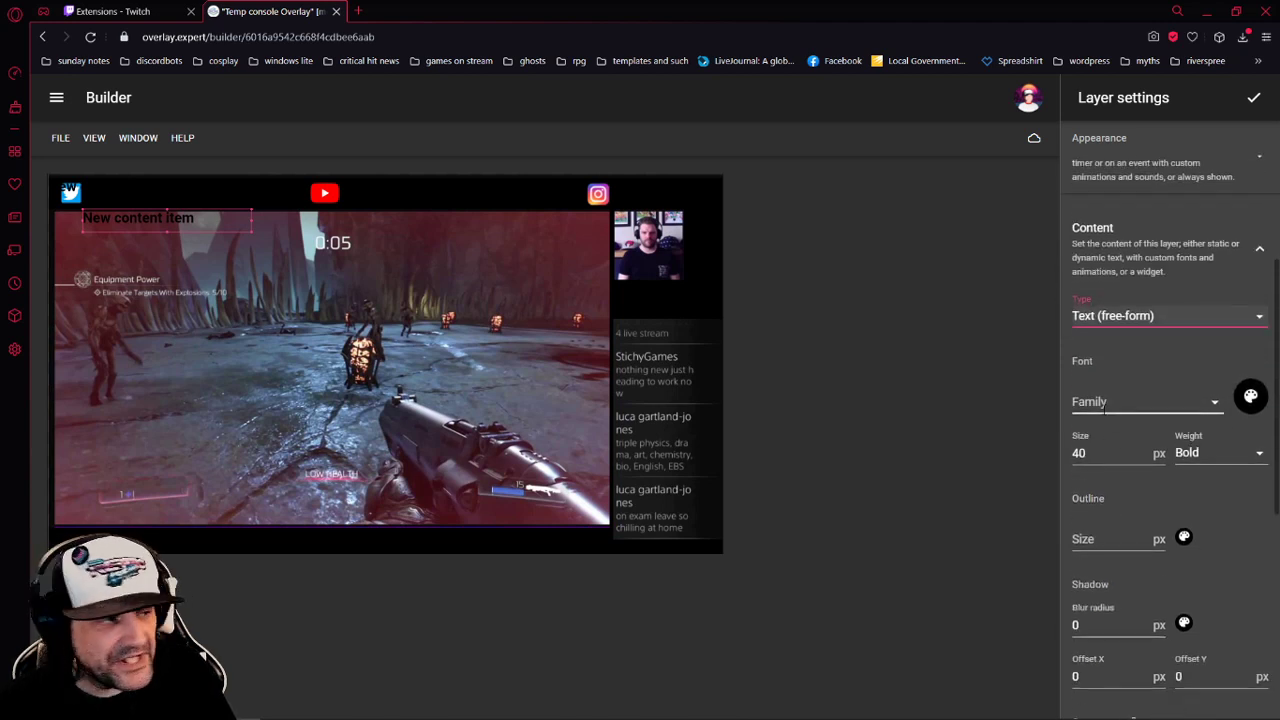
click(1250, 396)
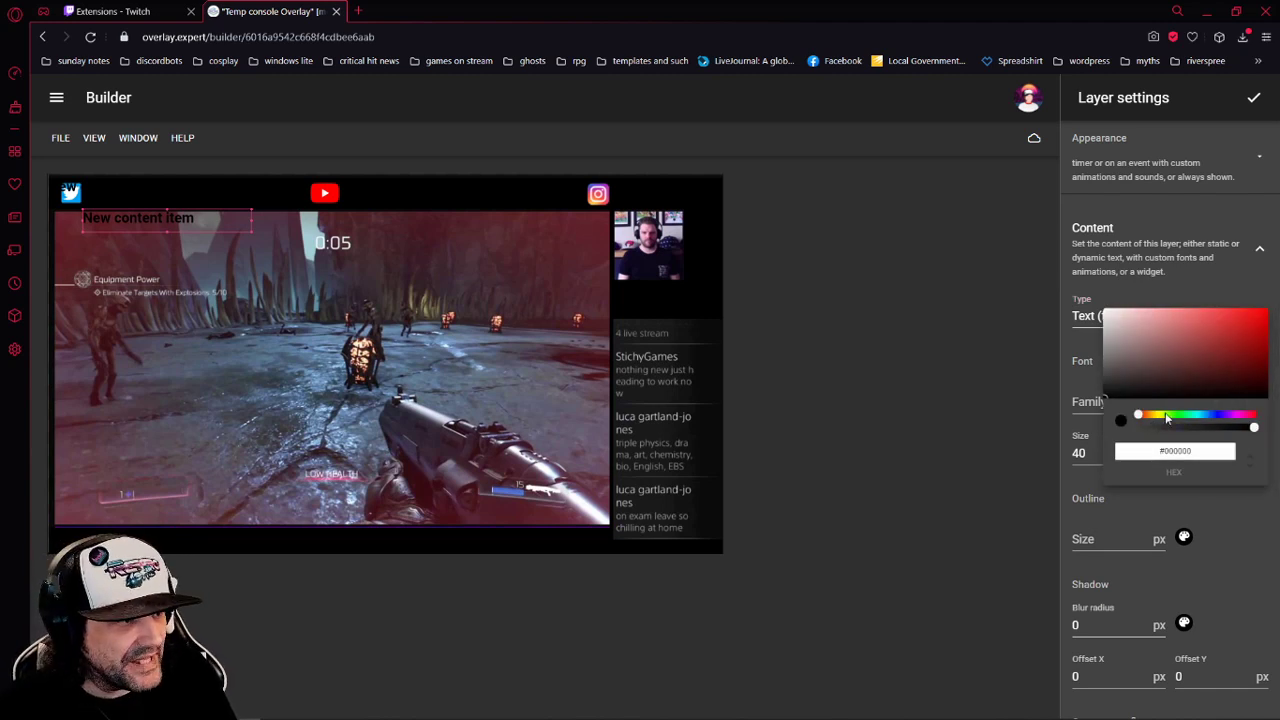
drag(1173, 418, 1160, 425)
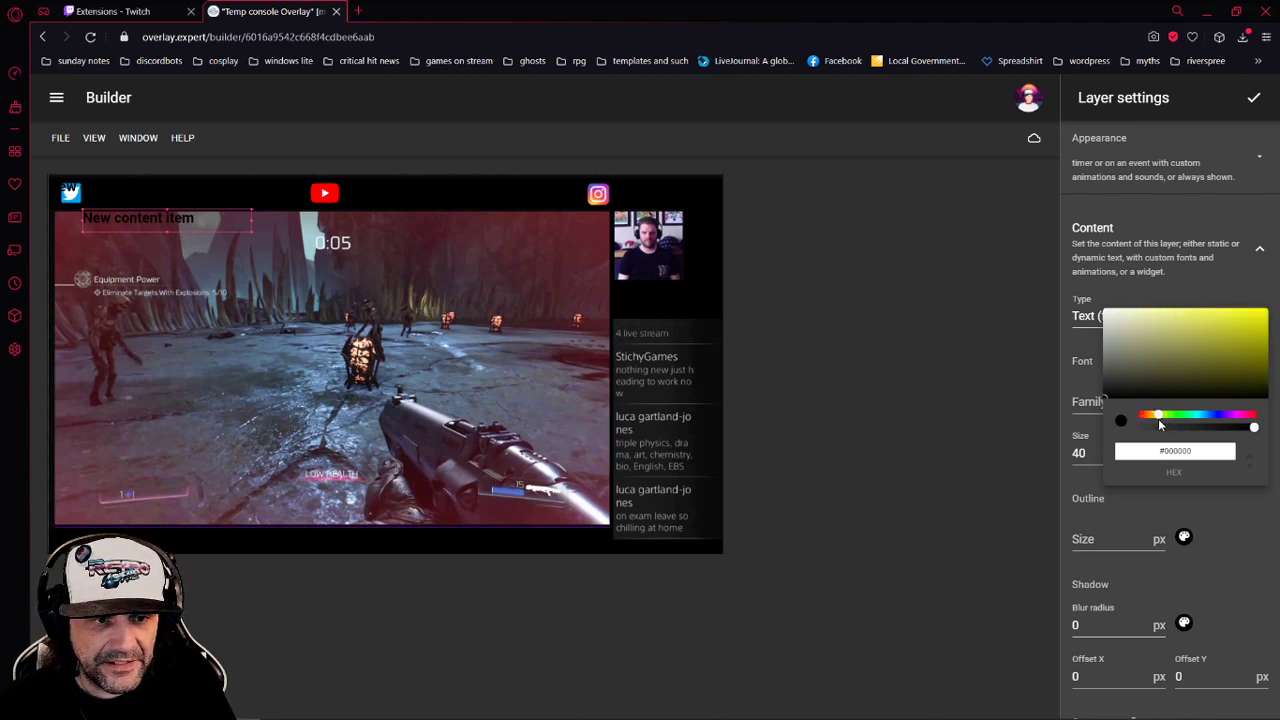
drag(1262, 318, 1268, 317)
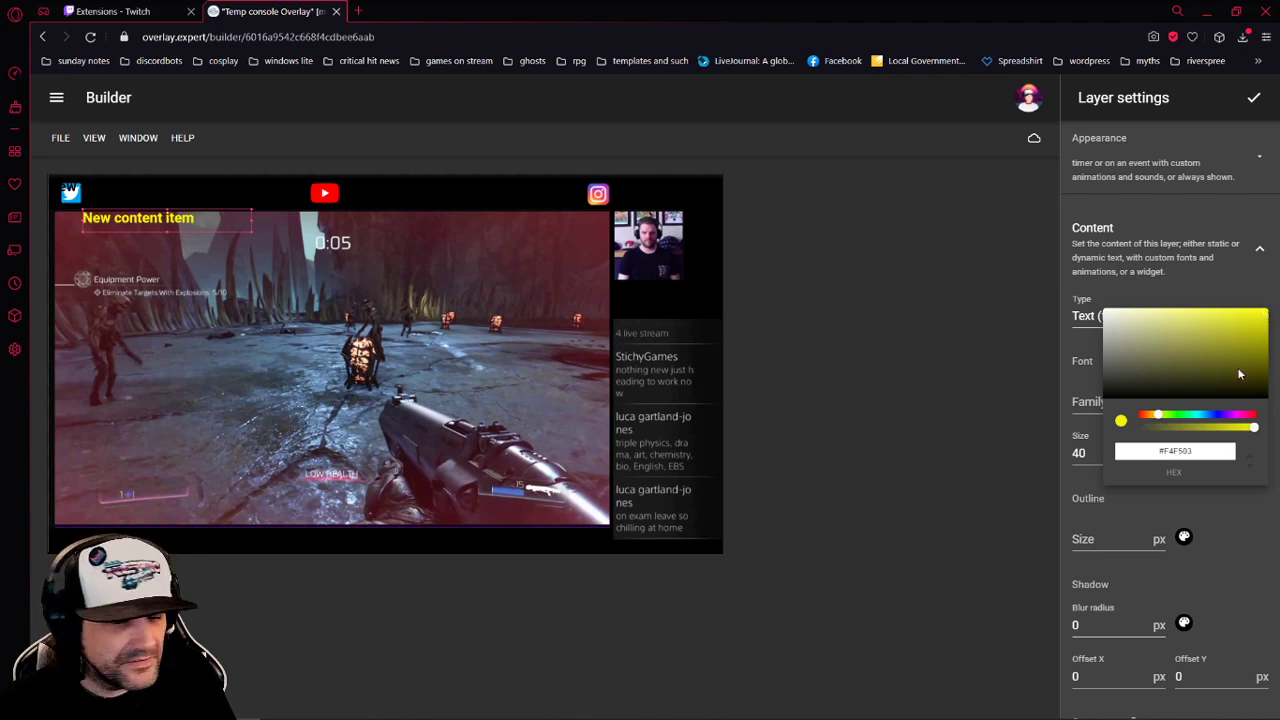
click(1235, 530)
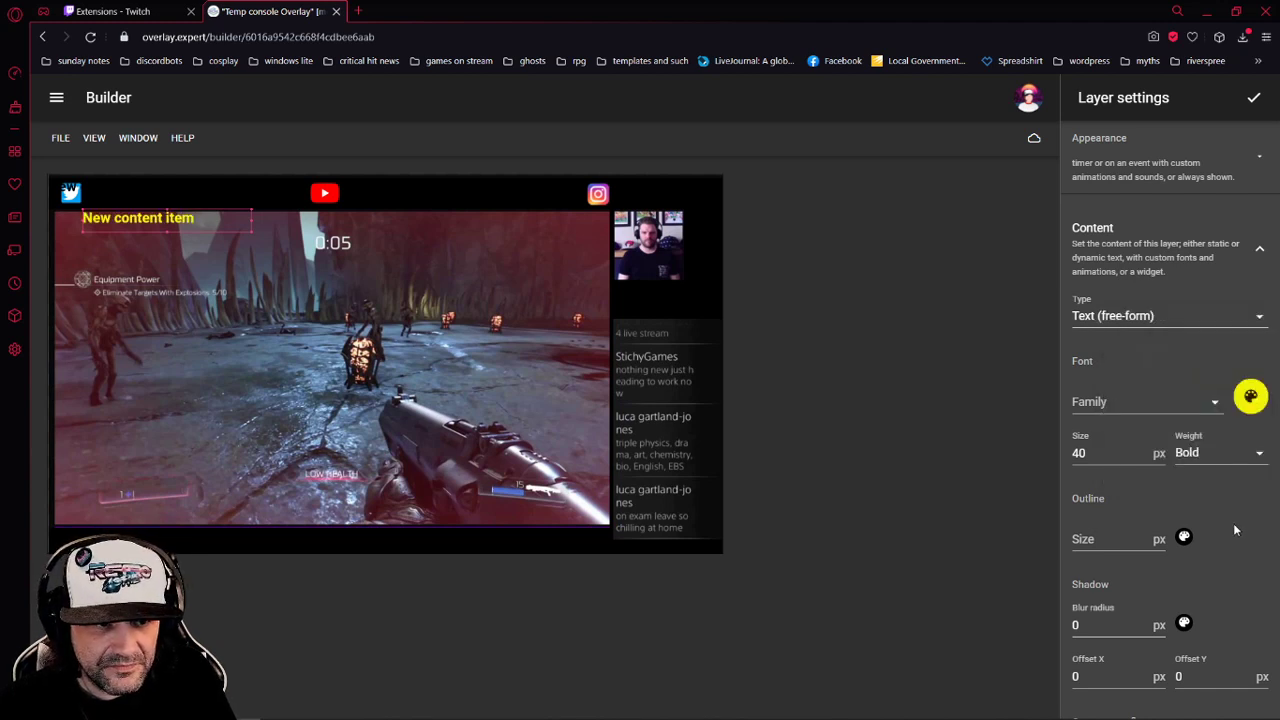
Look through the text layer's outline, shadow, content overflow, text group and alignment settings
scroll(1235, 530, down, 5)
scroll(1235, 530, down, 1)
scroll(1235, 530, up, 4)
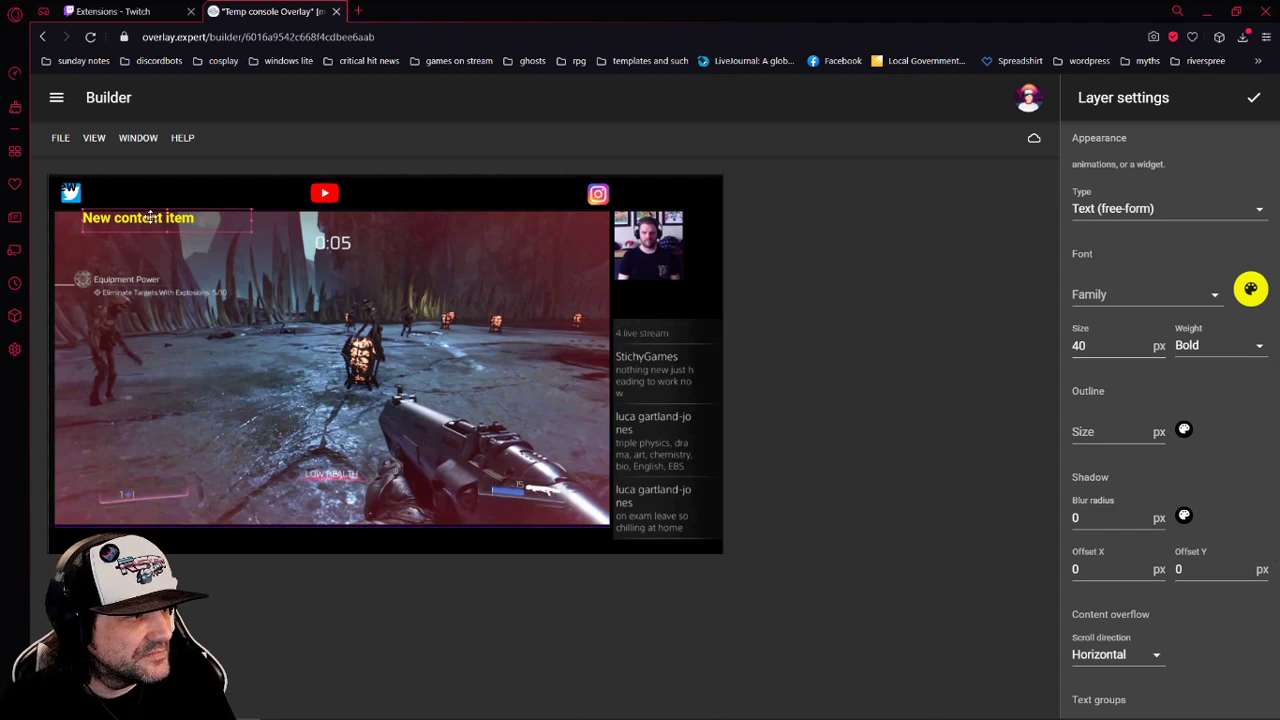
scroll(1124, 338, up, 2)
scroll(1128, 336, up, 5)
scroll(1130, 355, down, 6)
scroll(1129, 360, down, 5)
scroll(1134, 448, down, 1)
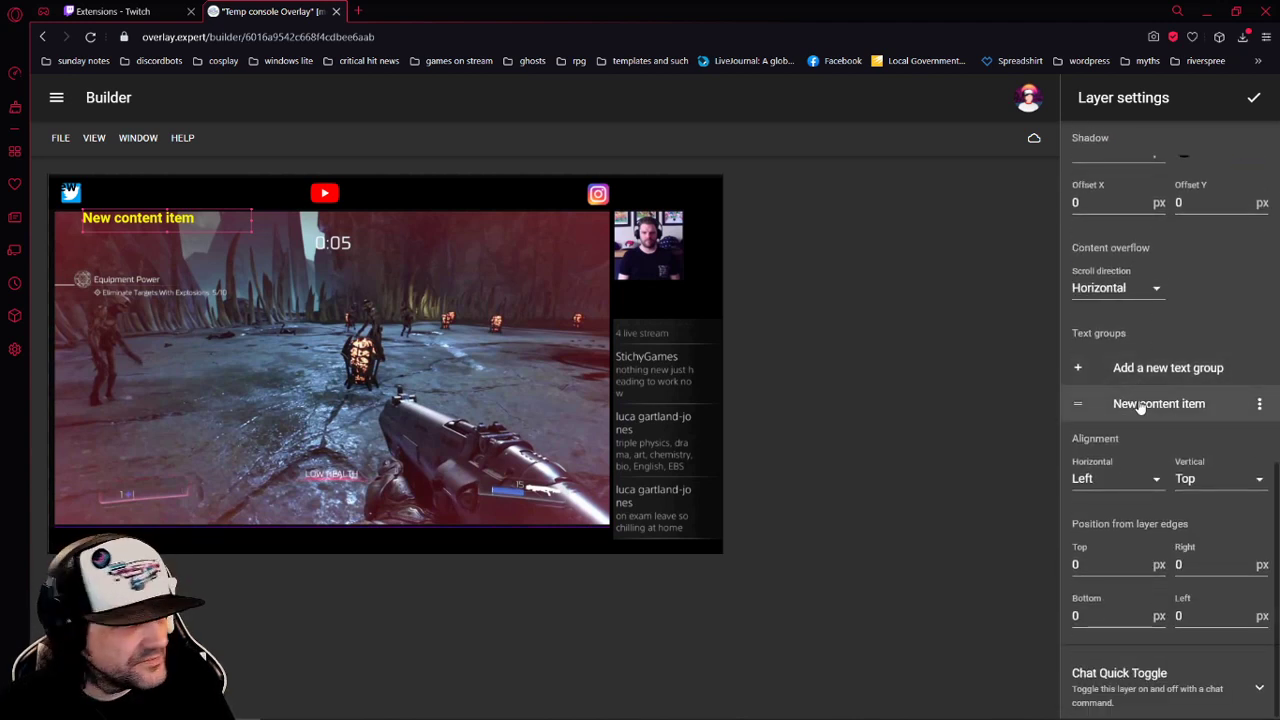
Replace the "New content item" text group's text with "User's Twitter Account"
click(1140, 405)
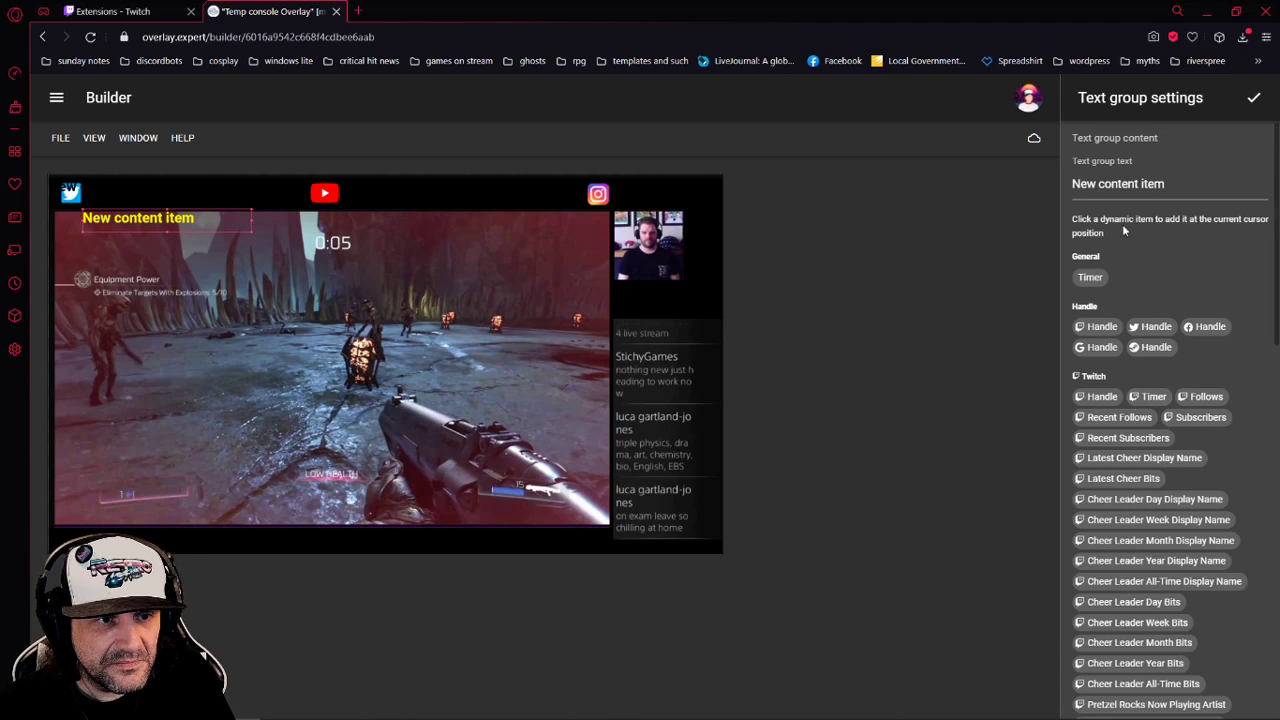
drag(1166, 184, 1049, 184)
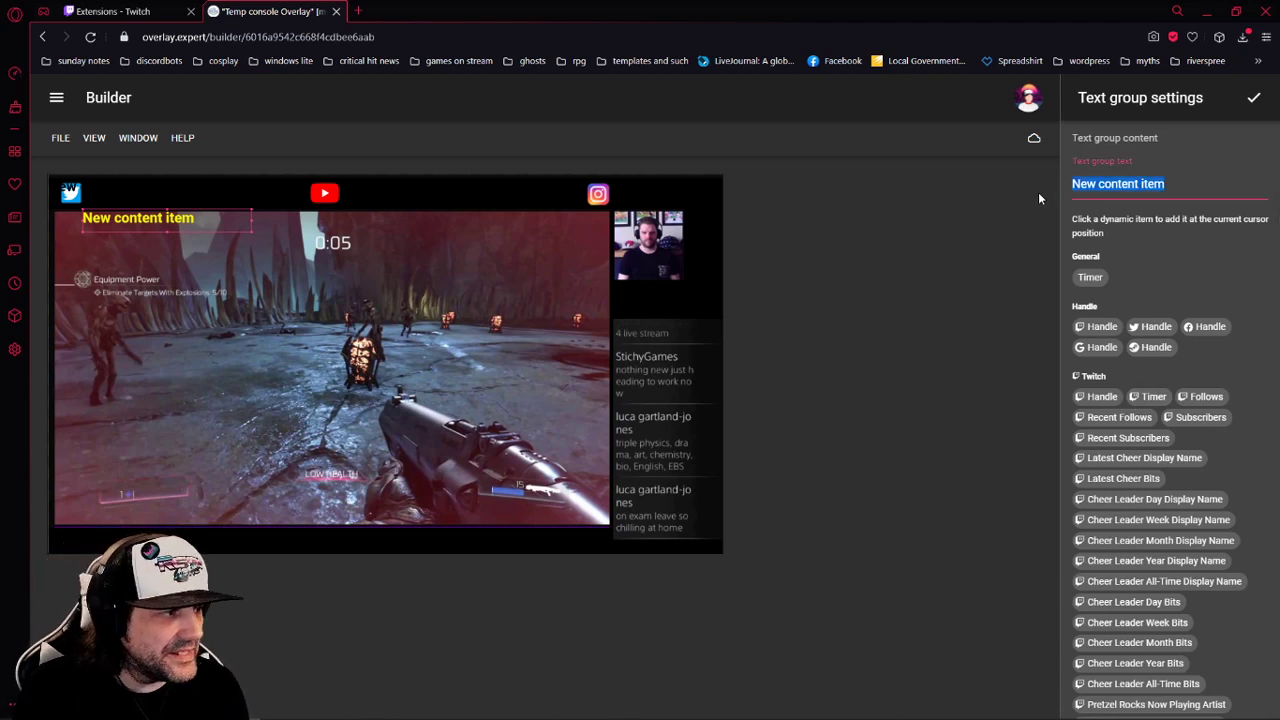
text(Users)
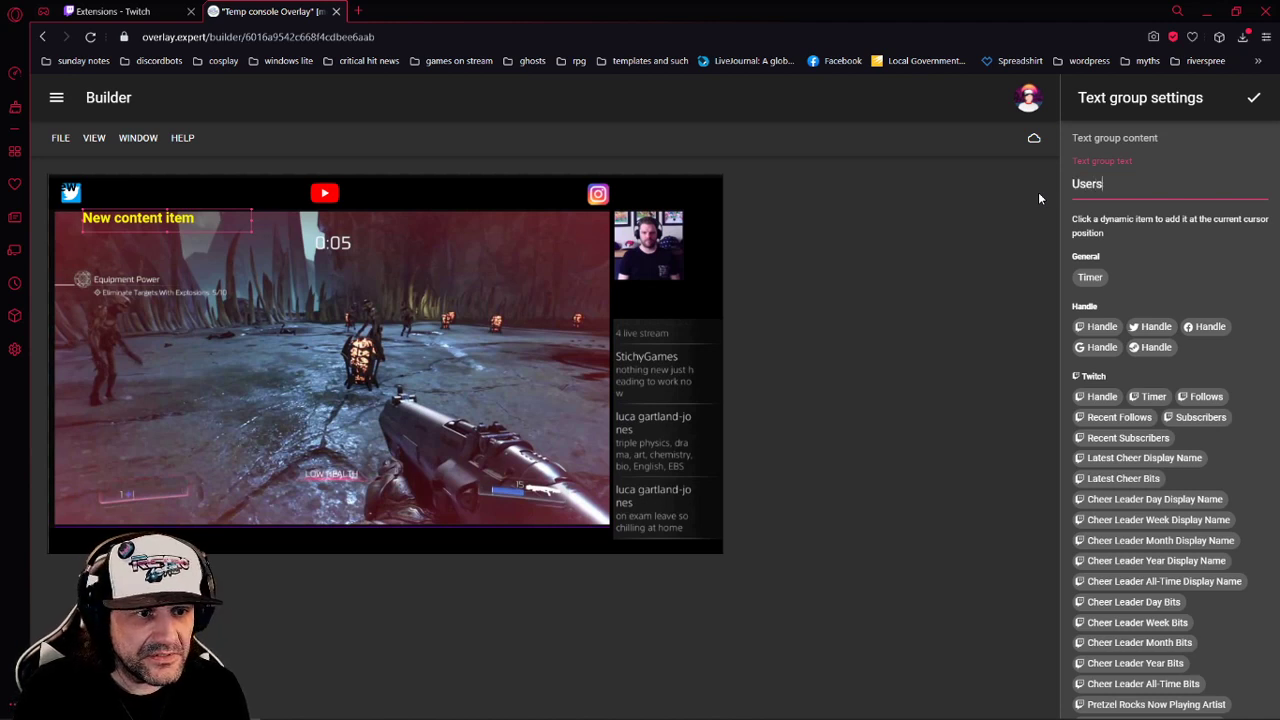
key(BackSpace)
text('s )
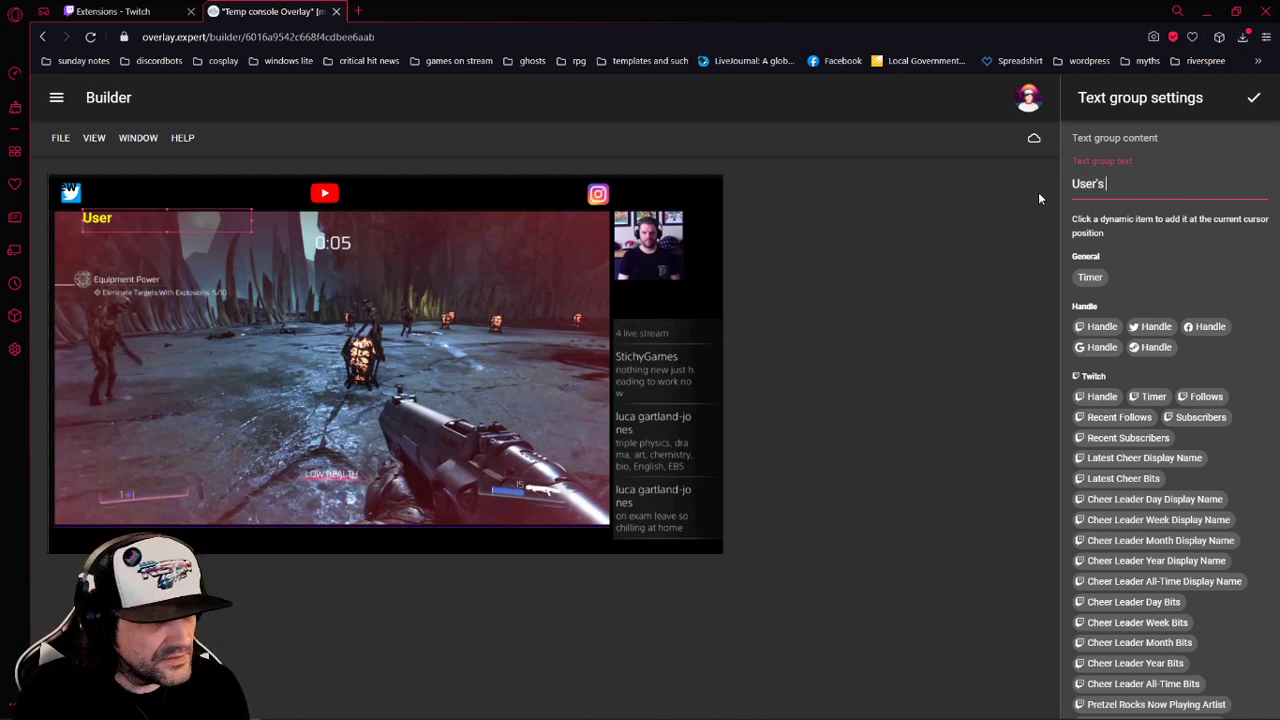
text(T)
key(BackSpace)
text(ti)
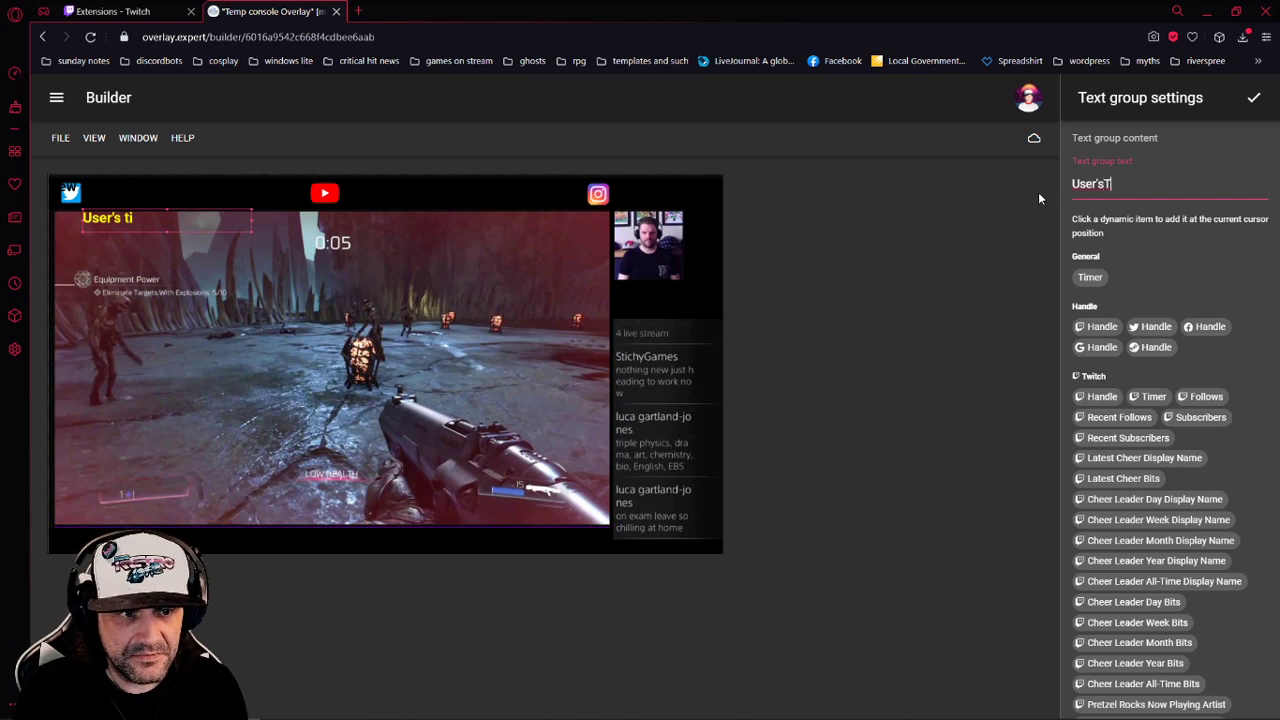
key(BackSpace)
key(BackSpace)
text(Twi)
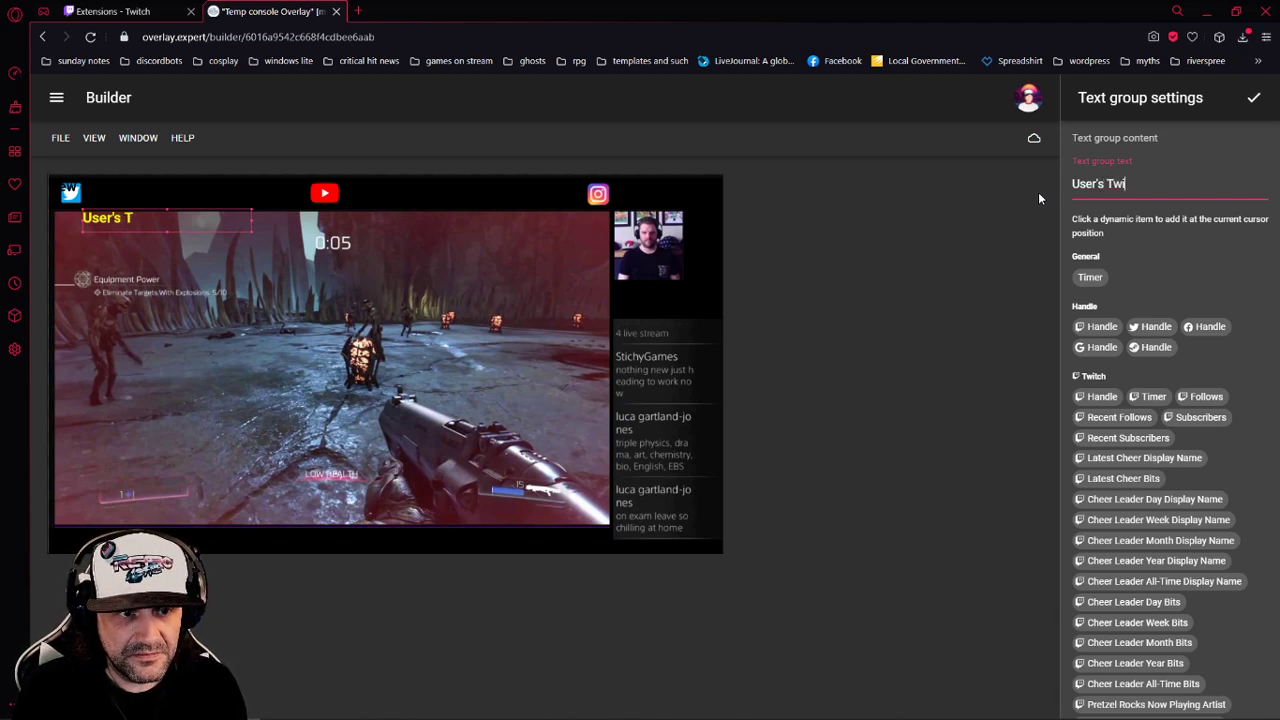
text(tter accou)
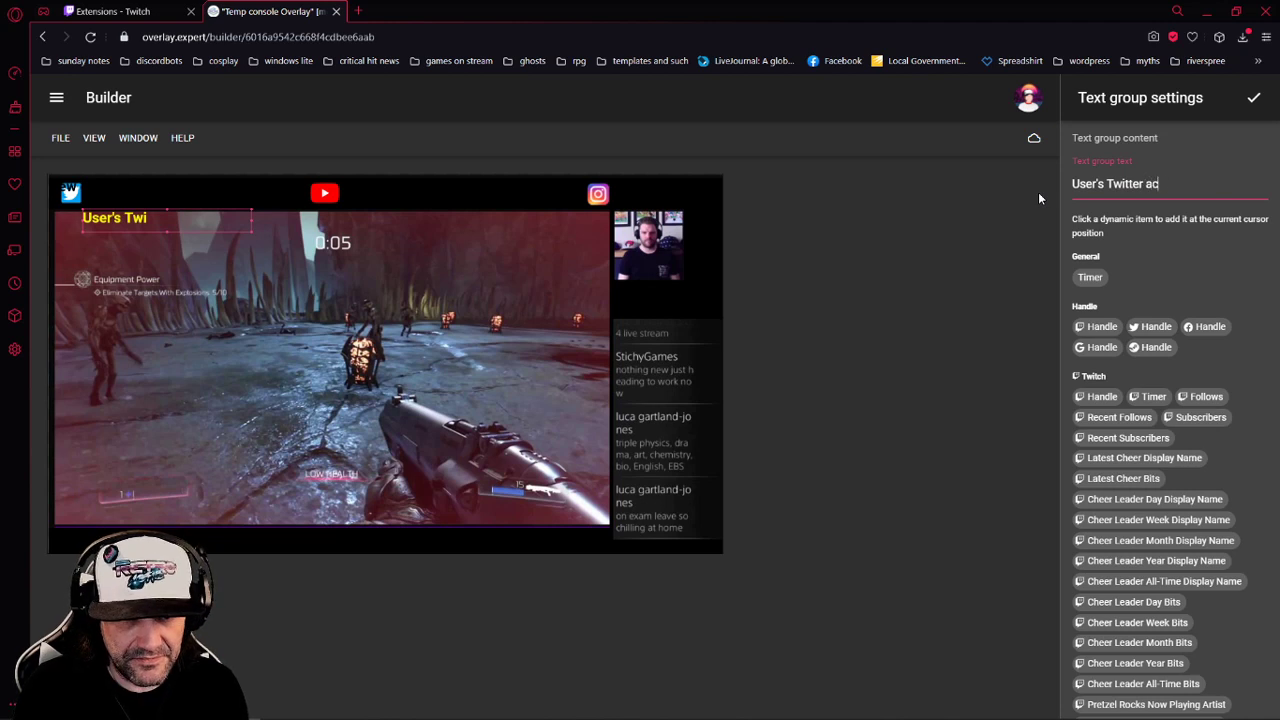
key(BackSpace)
key(BackSpace)
key(BackSpace)
key(BackSpace)
key(BackSpace)
text(Account)
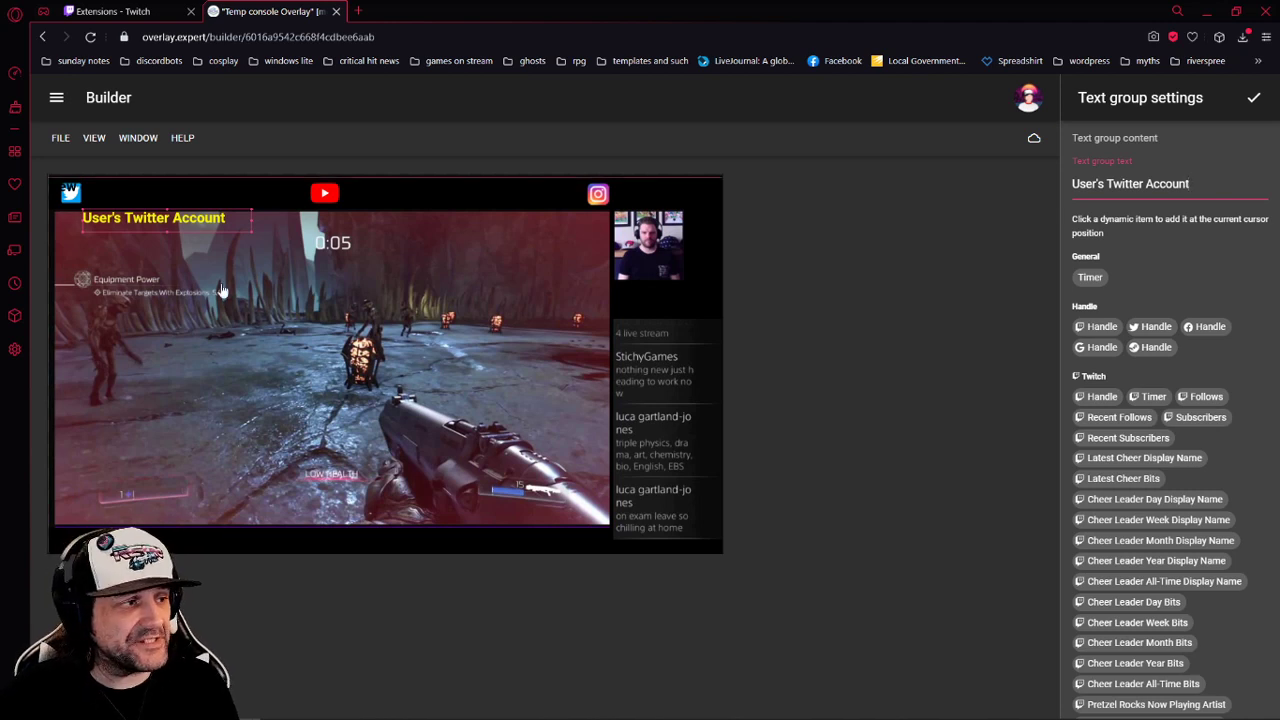
Place the text layer beside the Twitter icon in the overlay's upper bar and return to the layer settings
drag(181, 222, 187, 195)
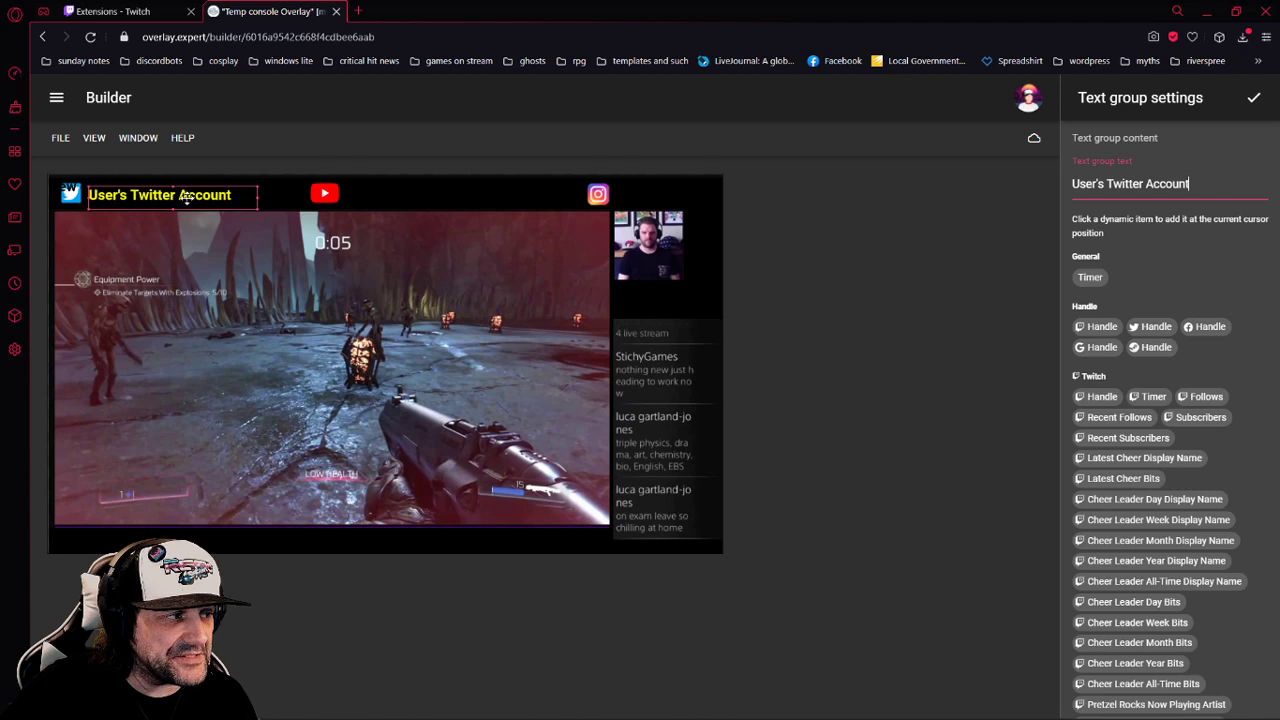
drag(187, 198, 186, 196)
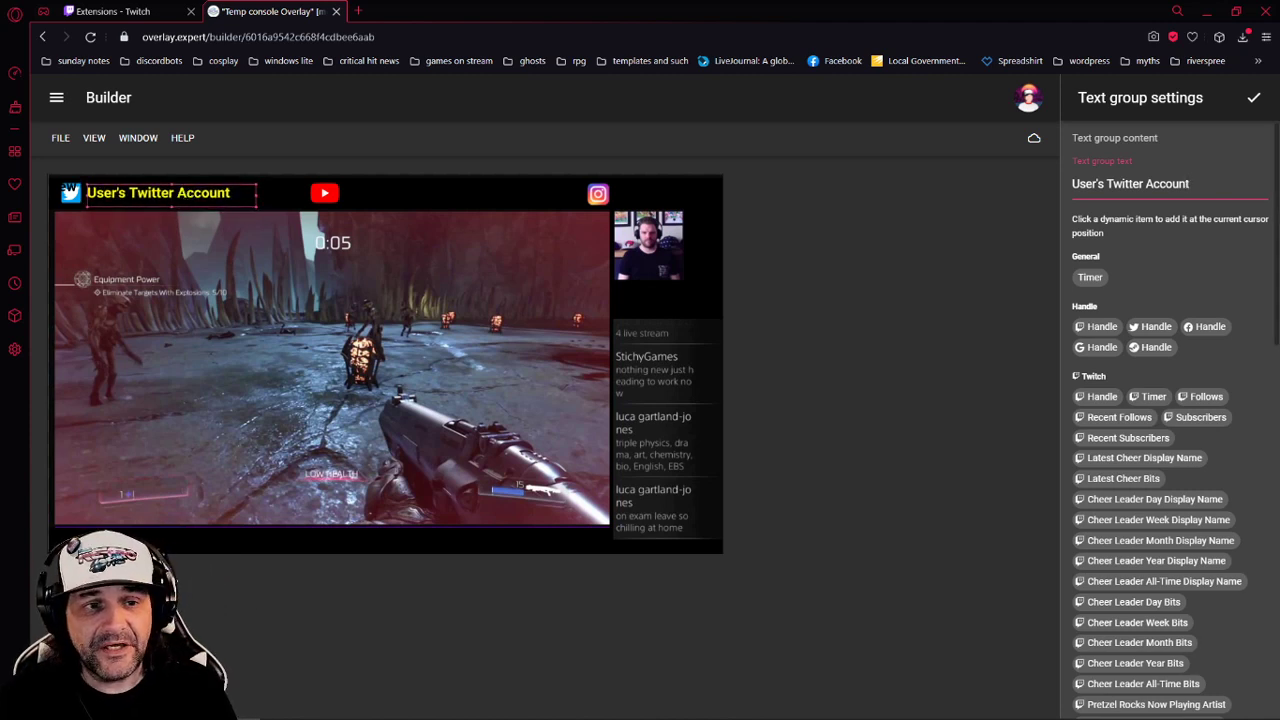
click(1253, 97)
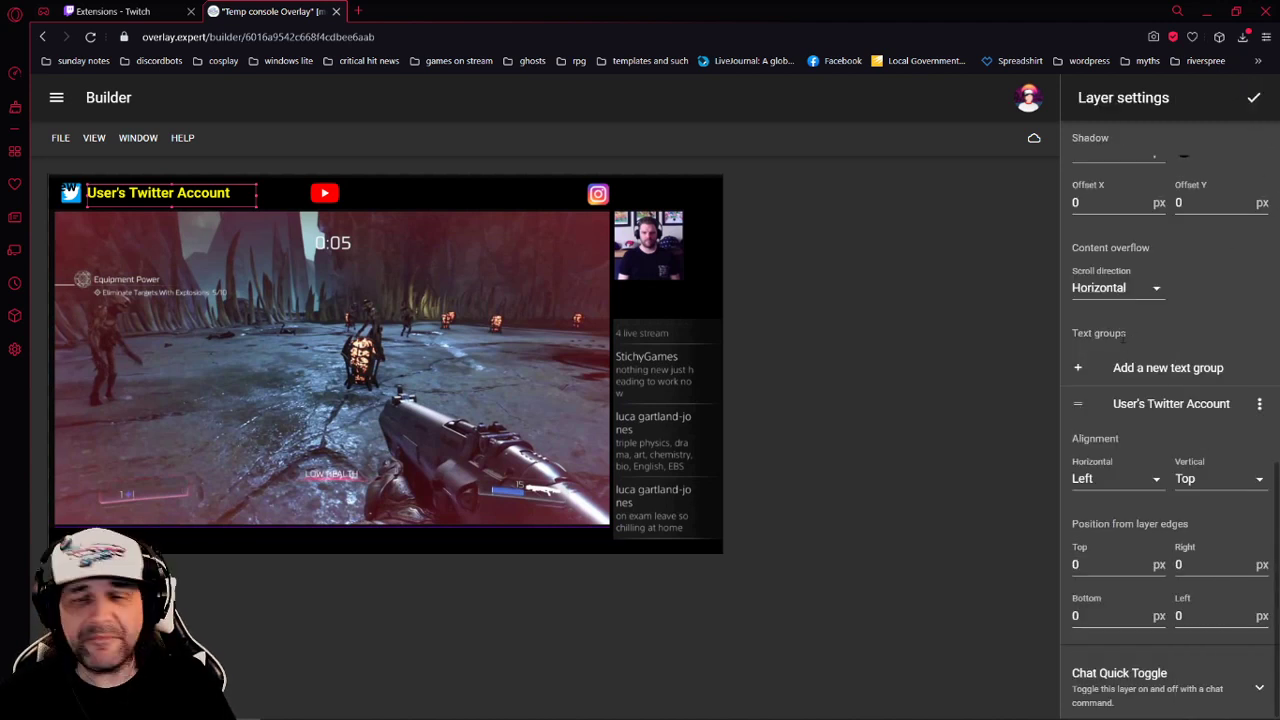
scroll(1140, 345, up, 3)
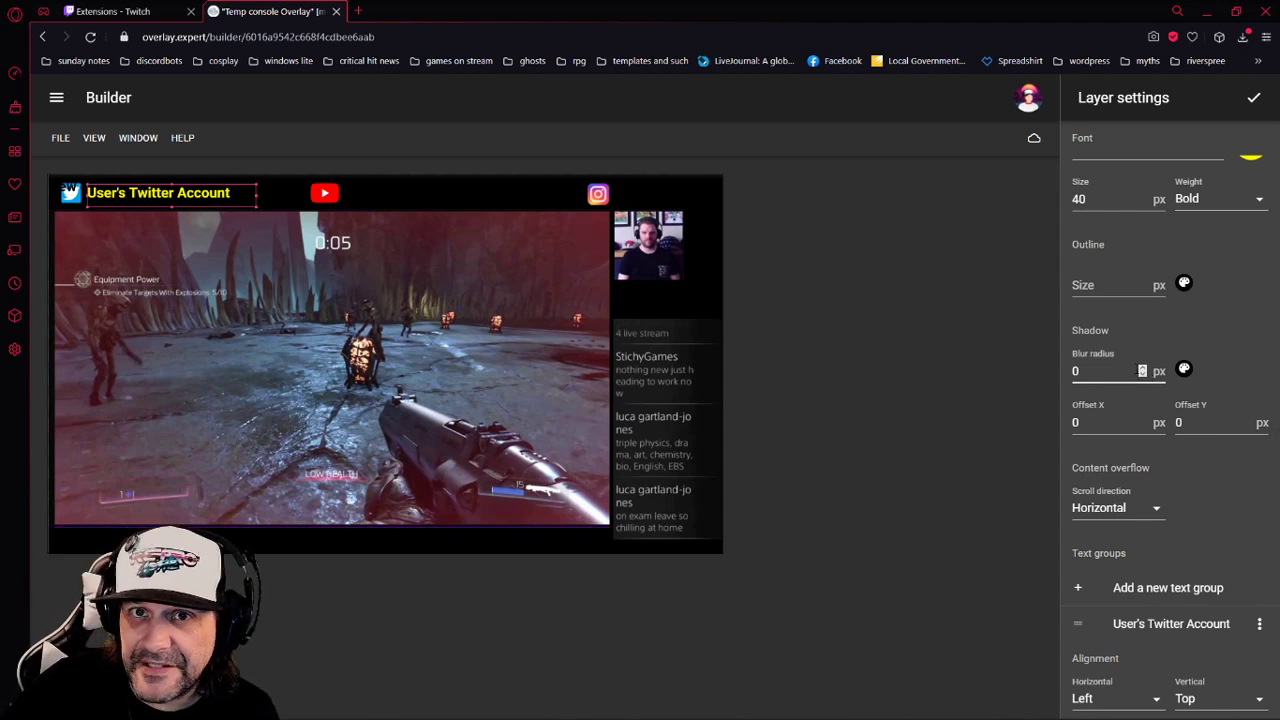
scroll(1140, 380, down, 3)
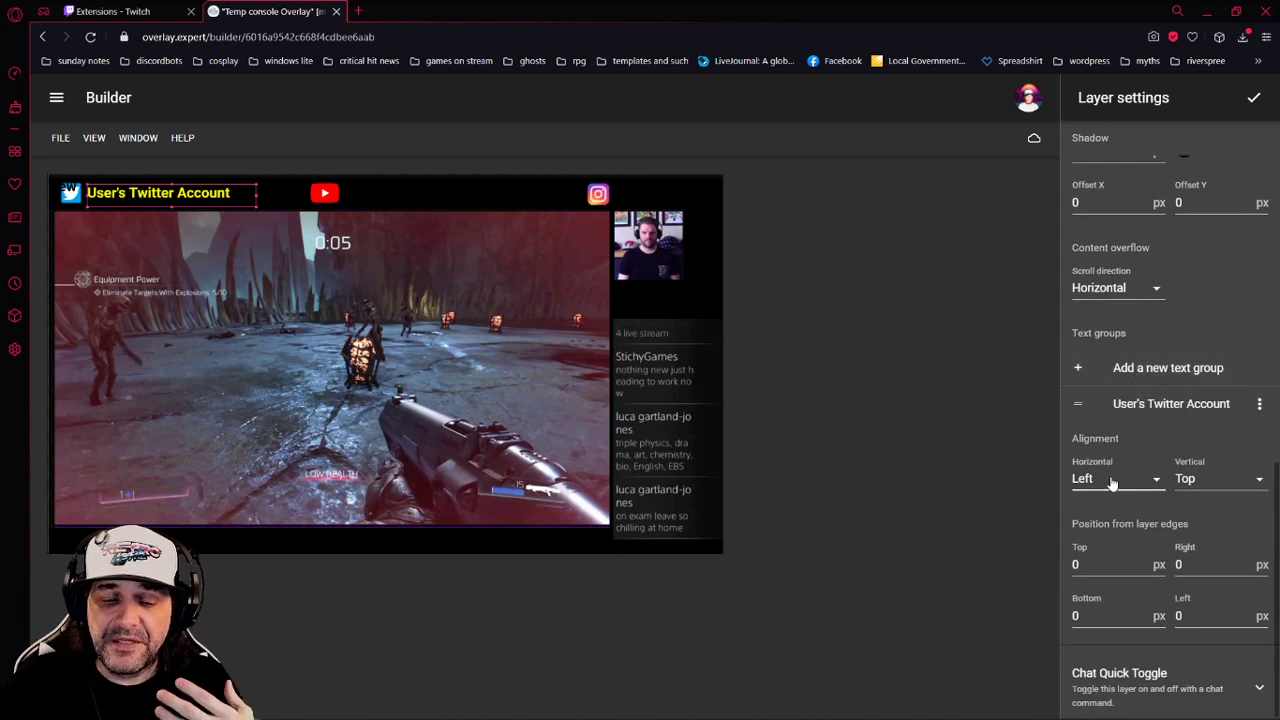
Finish editing the Twitter text layer and add a new layer to the overlay
scroll(1123, 406, up, 10)
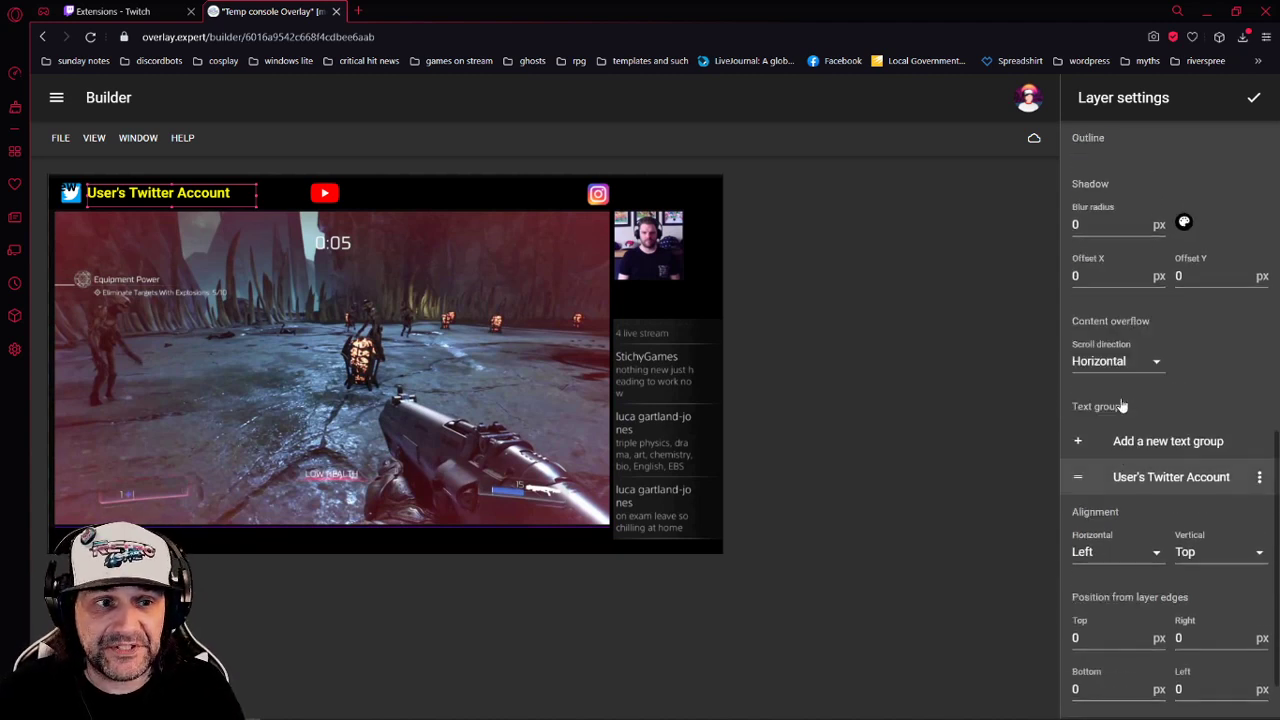
click(1253, 97)
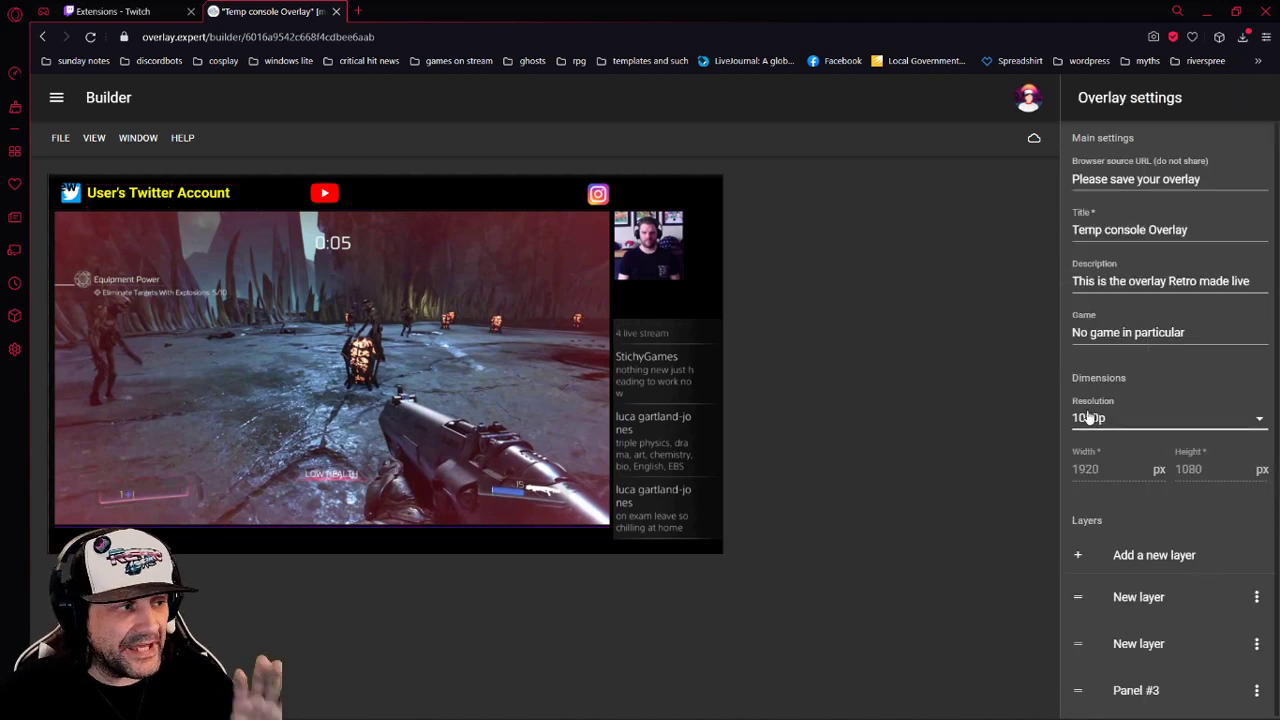
click(1126, 555)
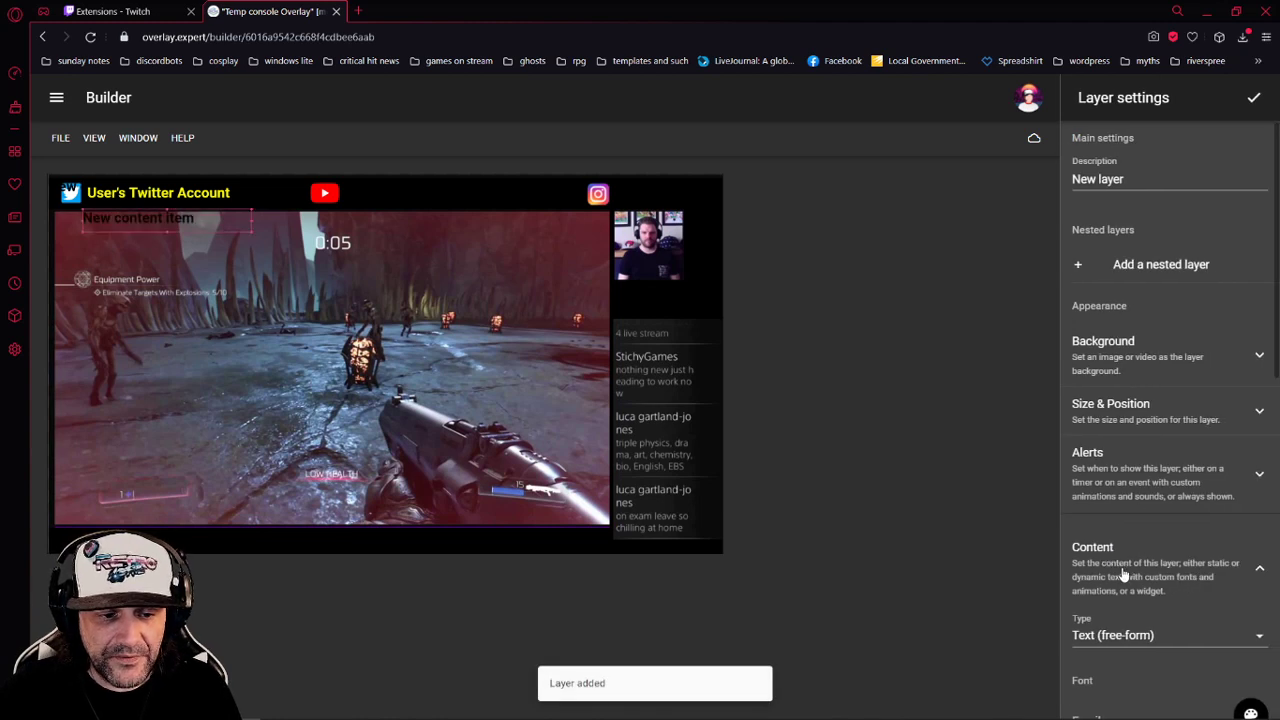
Set the new text layer's font color to yellow, #EFF908
scroll(1125, 520, down, 3)
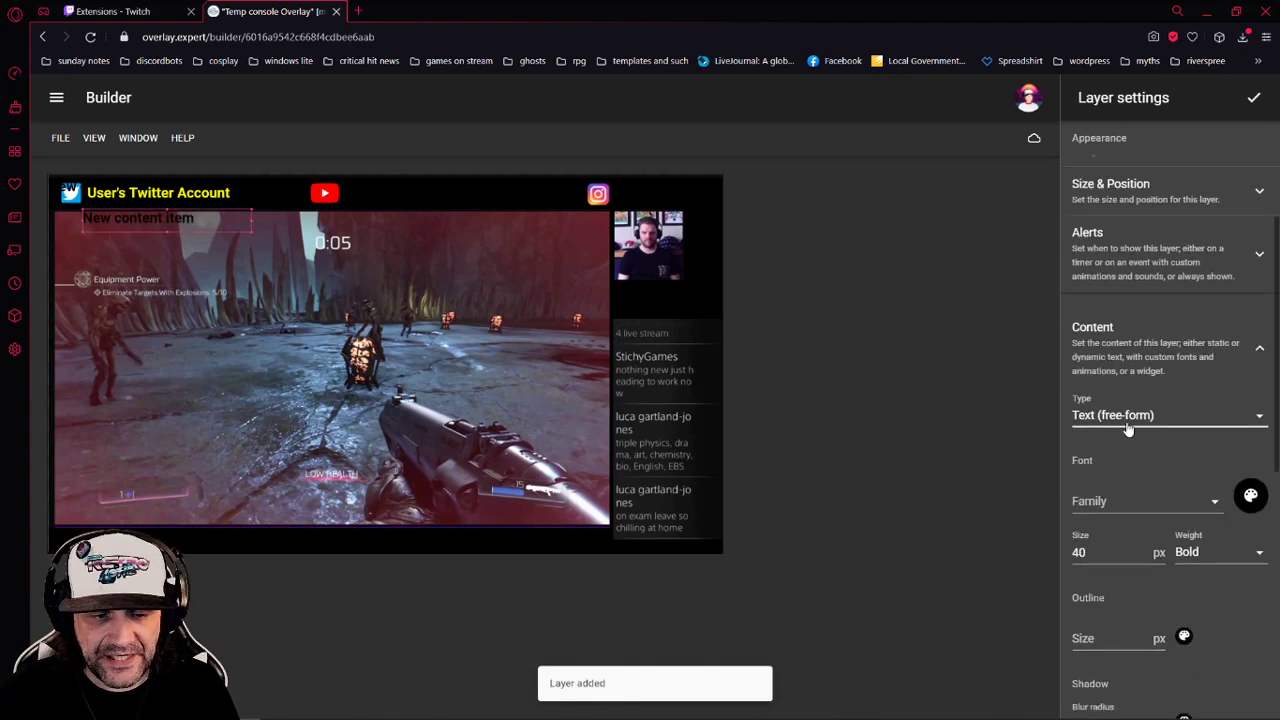
click(1251, 497)
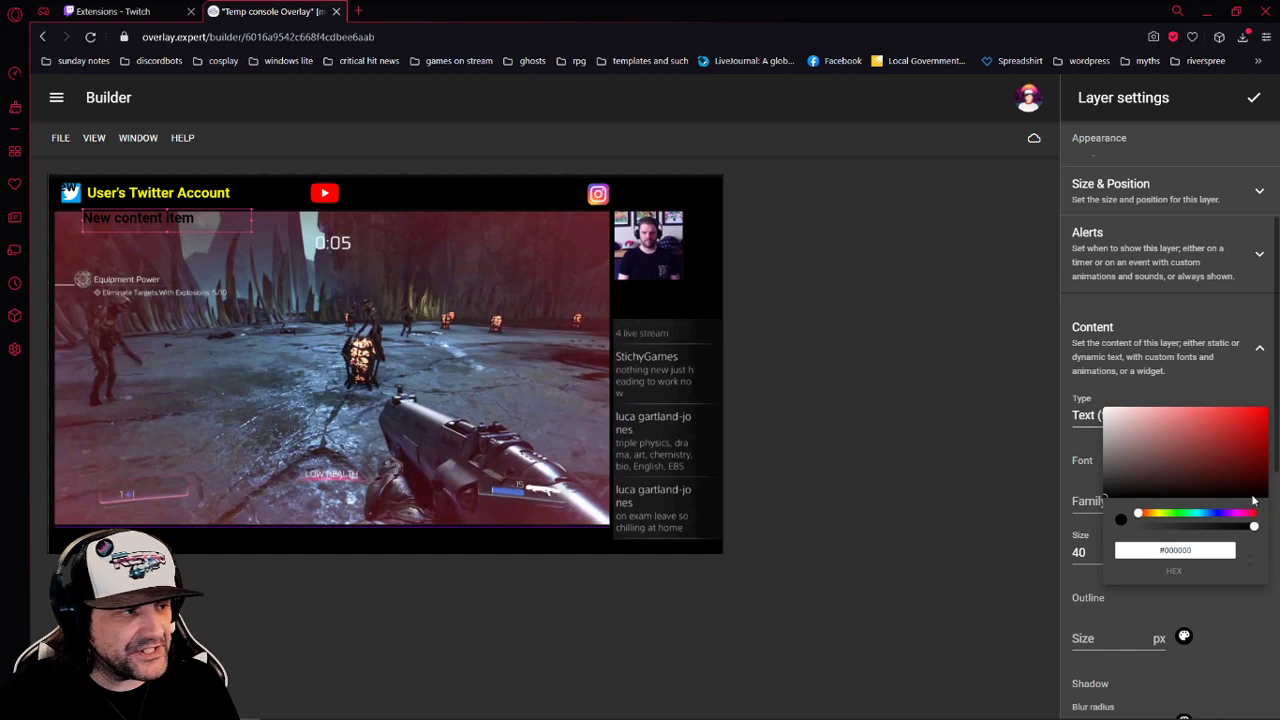
click(1159, 514)
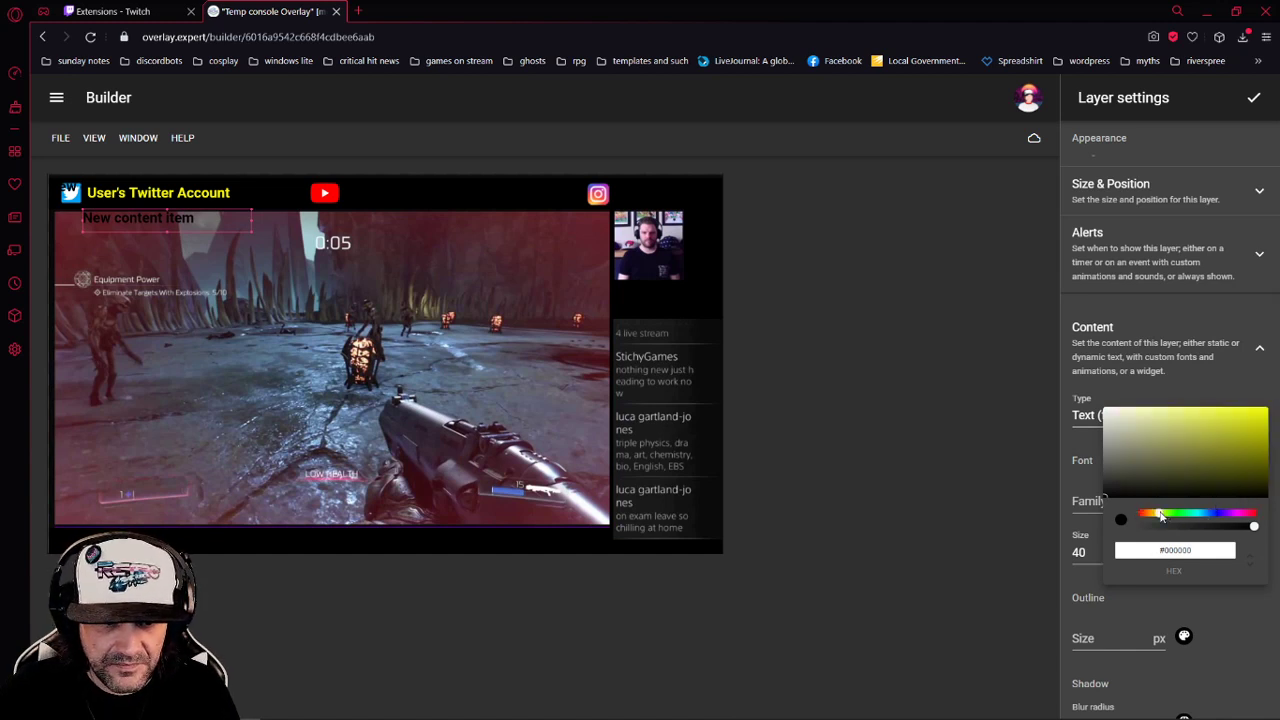
click(1262, 416)
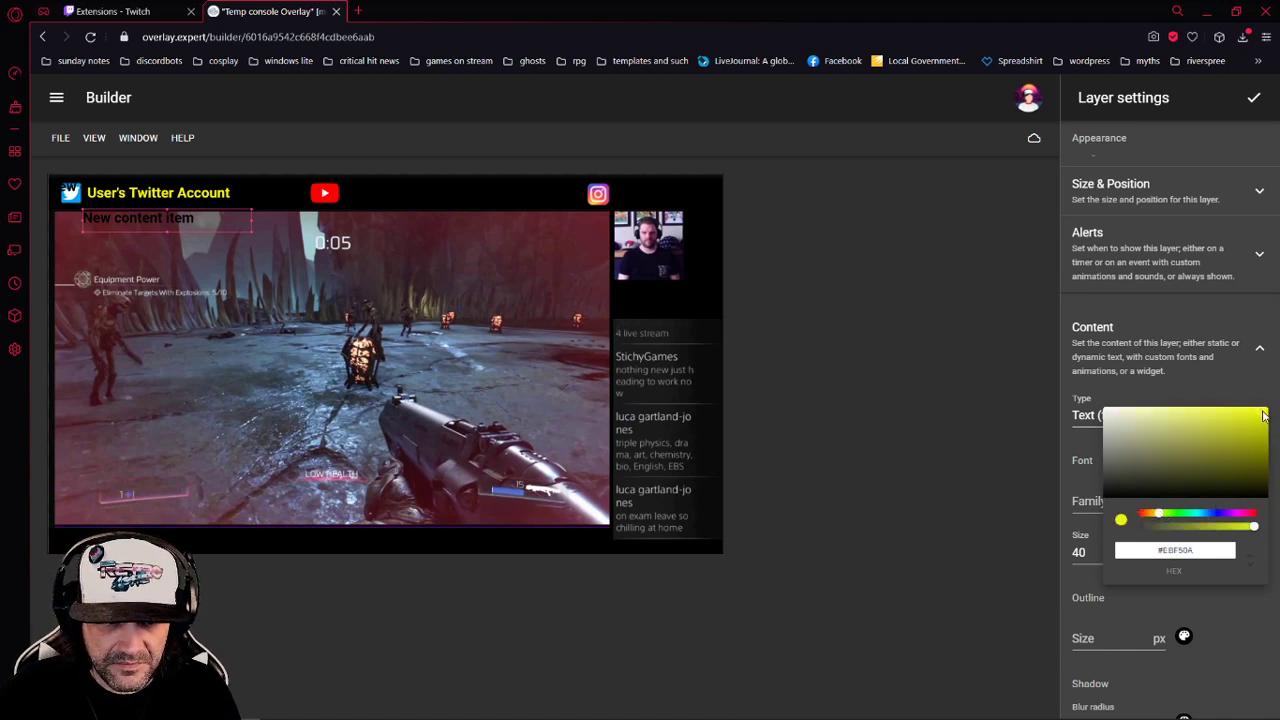
drag(1263, 416, 1265, 414)
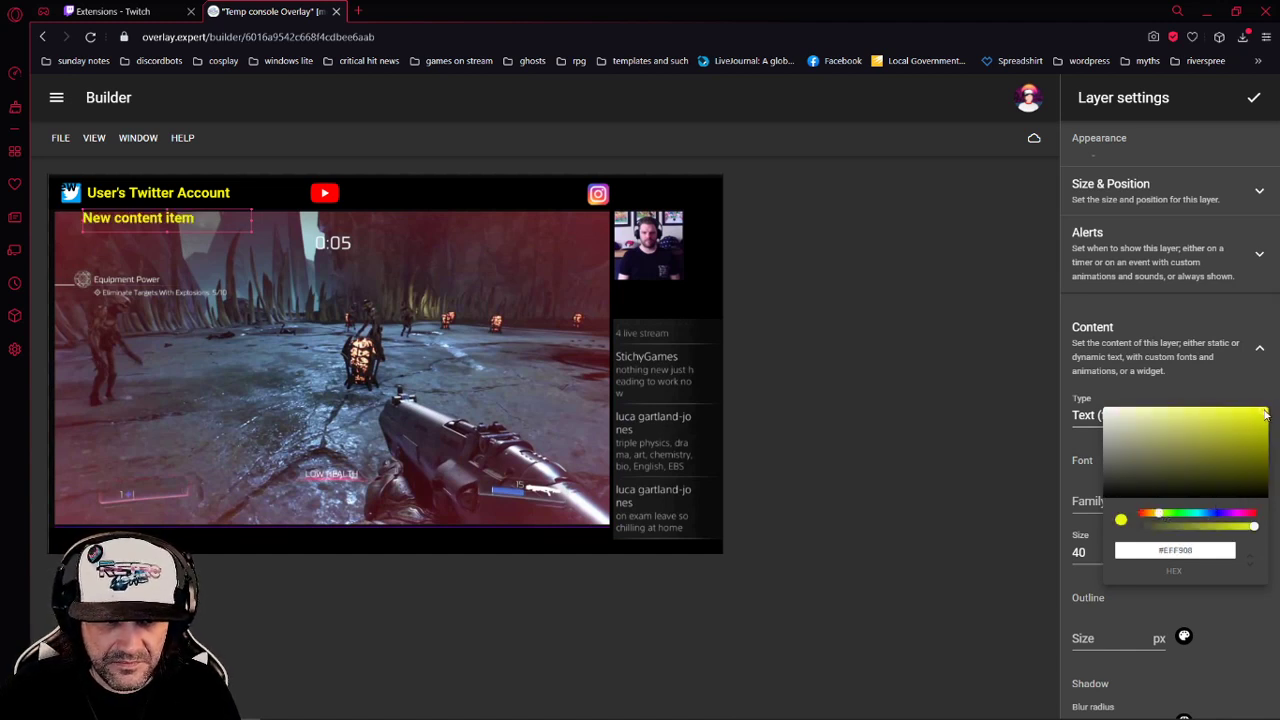
click(1250, 616)
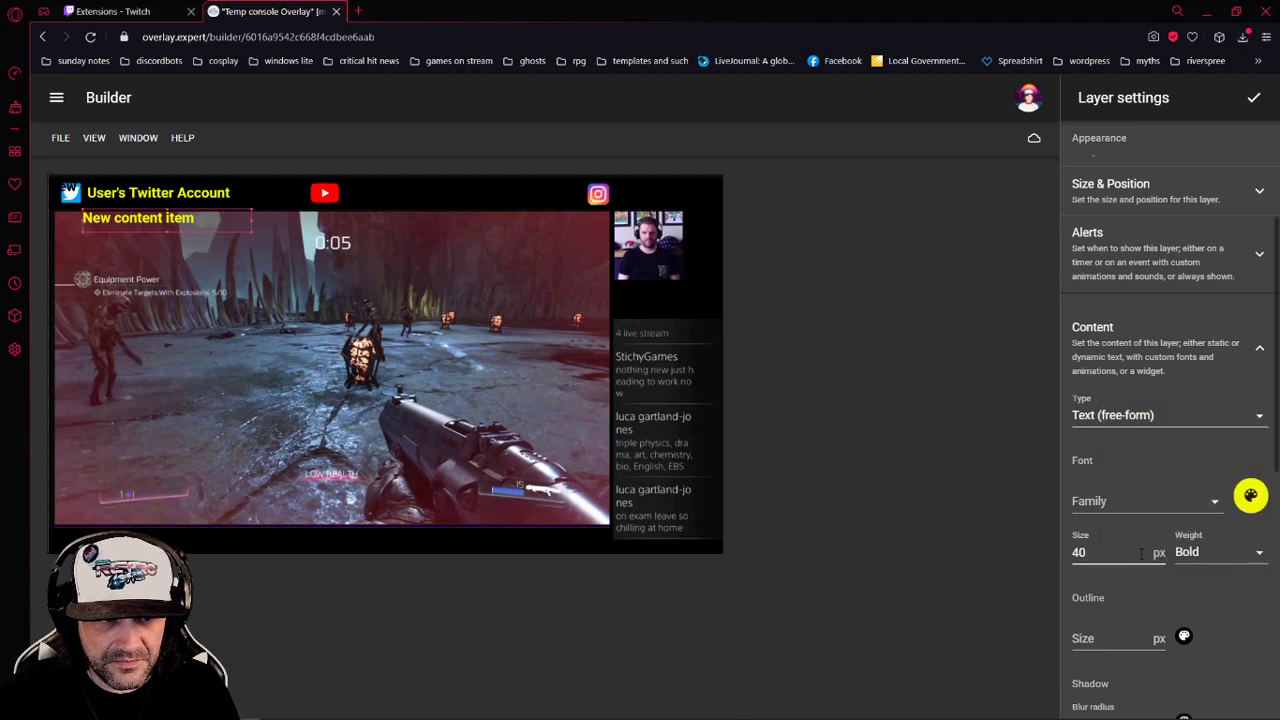
Replace the new layer's "New content item" text group text with "youtube.com"
scroll(1141, 554, down, 8)
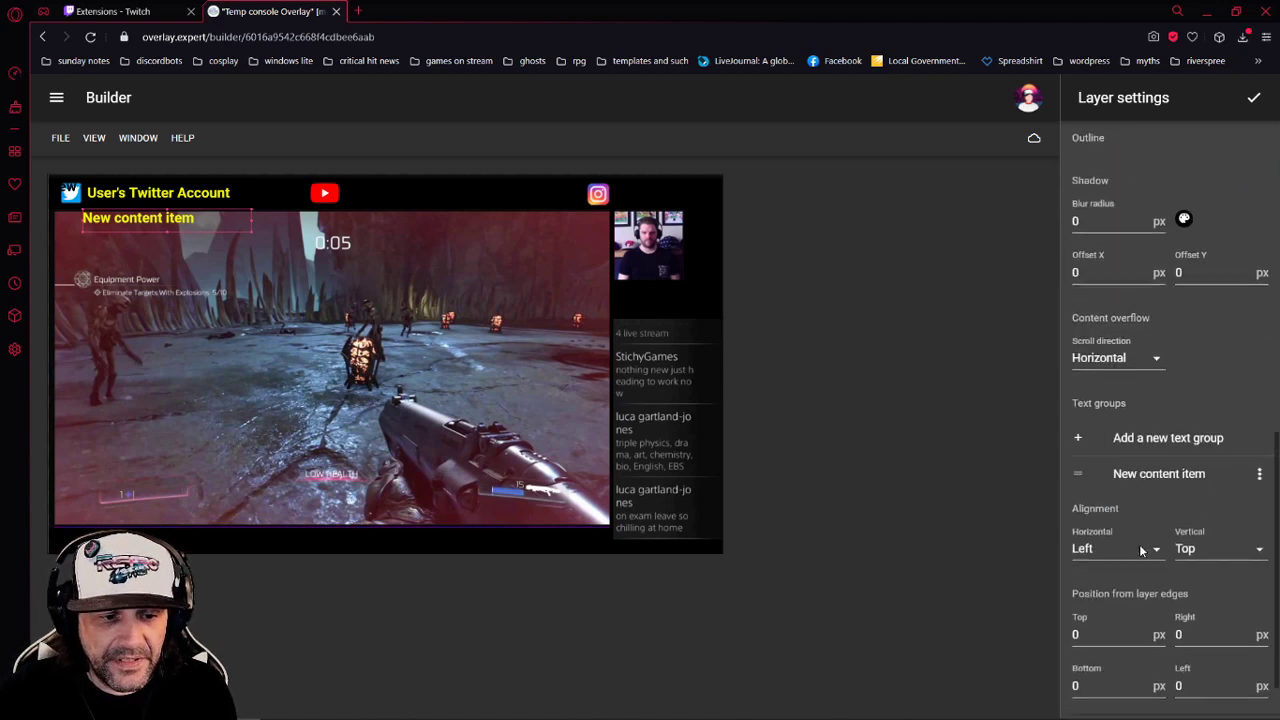
click(1155, 464)
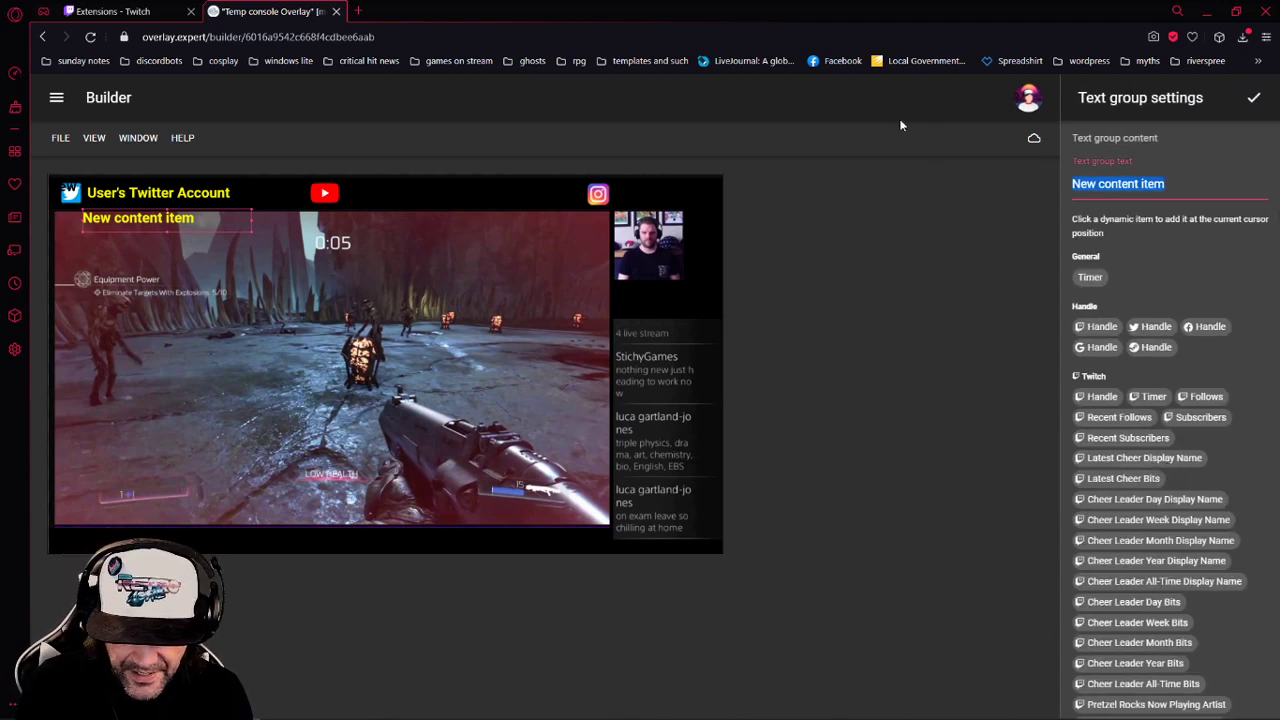
text(htt)
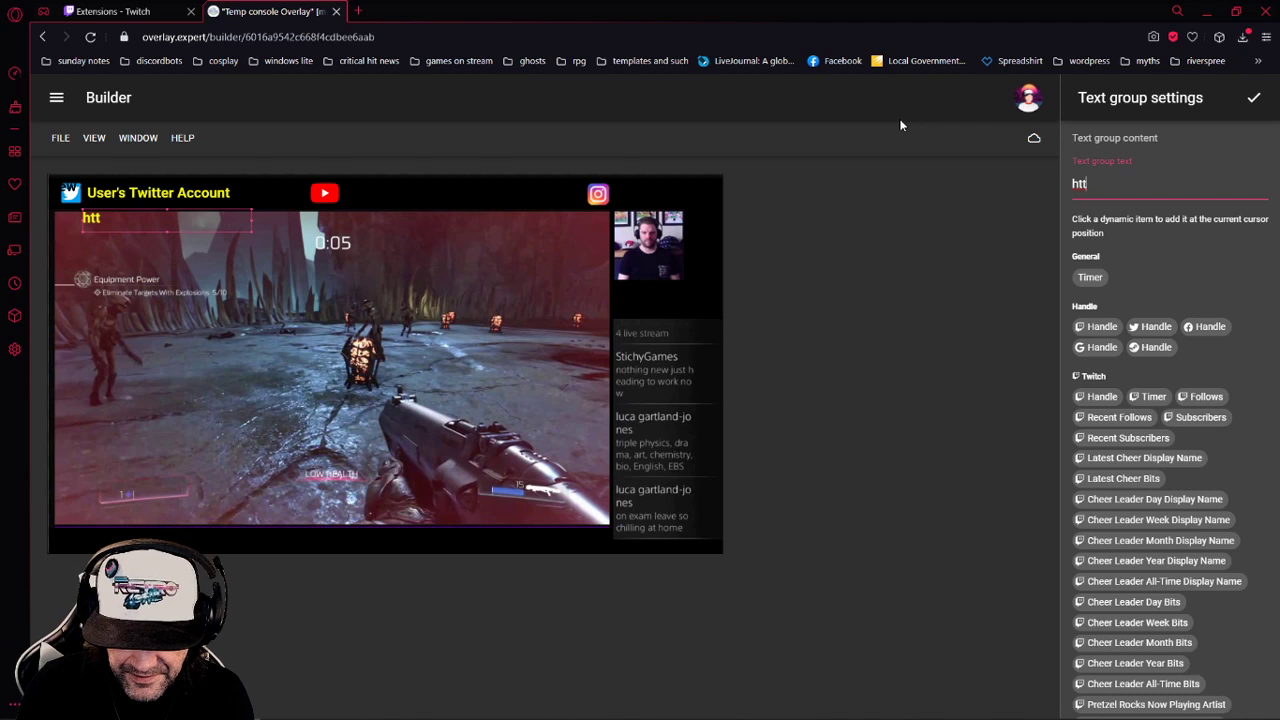
text(p)
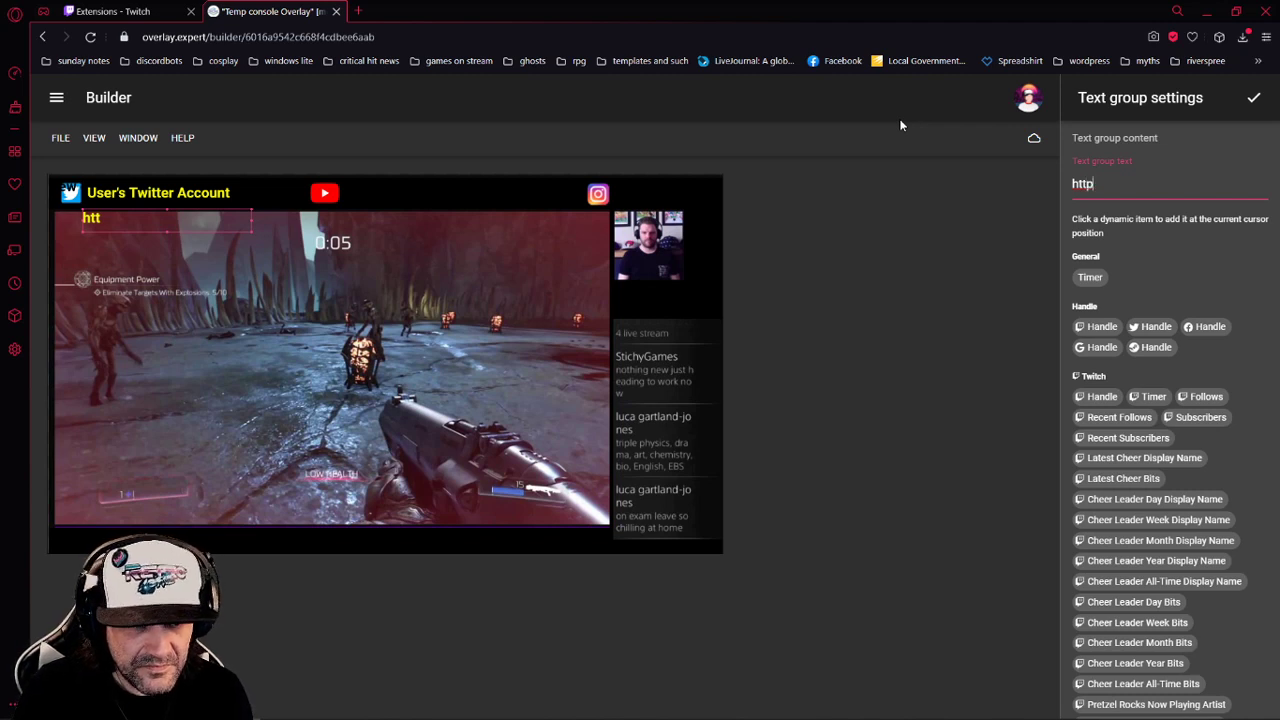
key(BackSpace)
key(BackSpace)
key(BackSpace)
key(BackSpace)
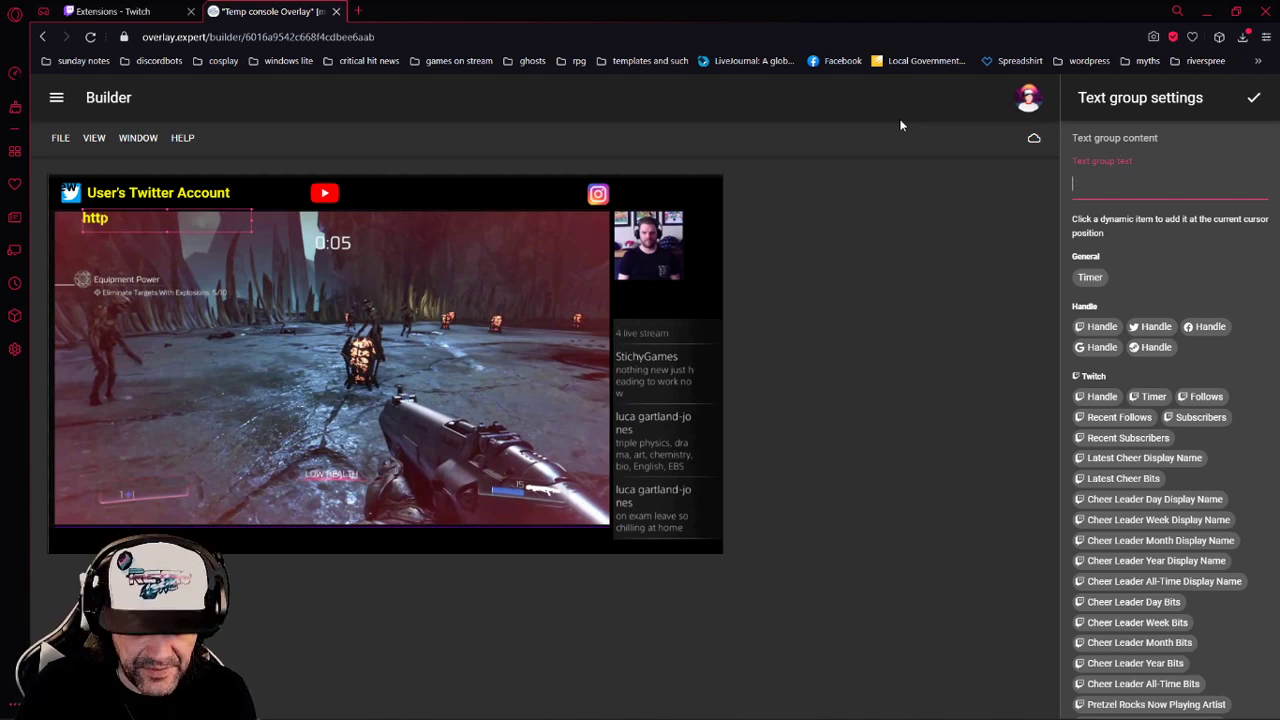
text(youtube.com)
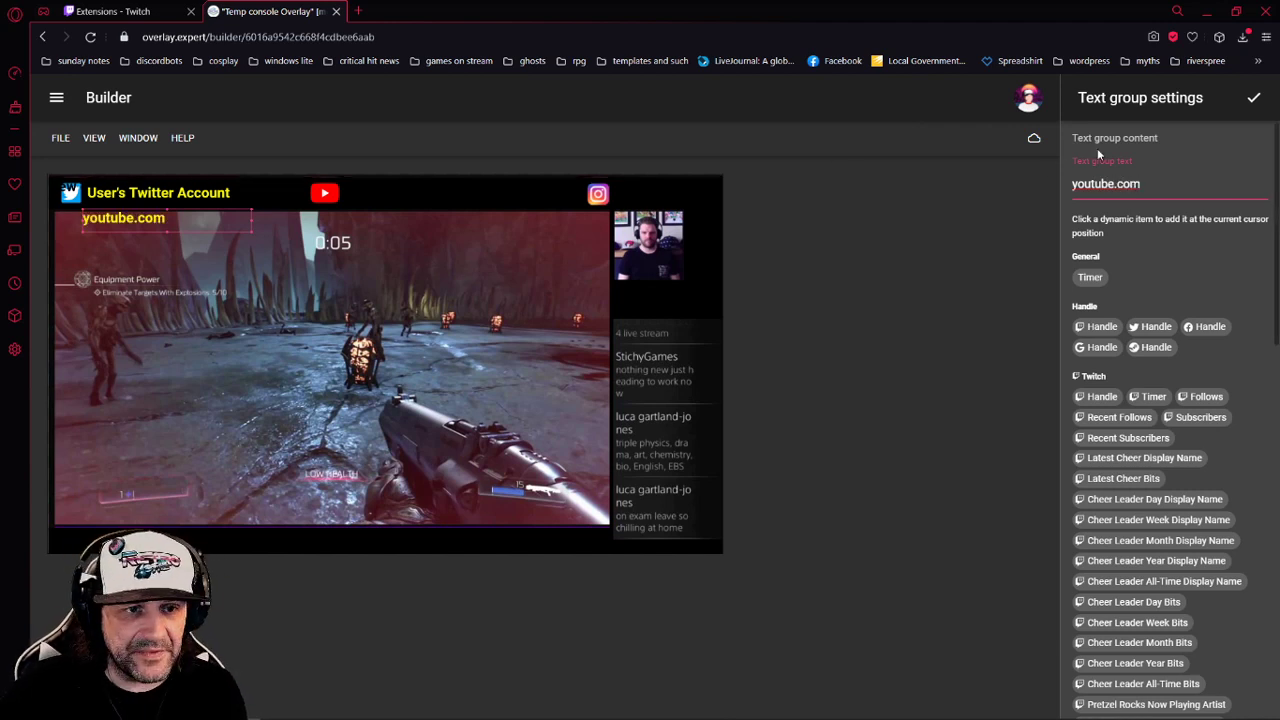
Place the youtube.com text layer beside the YouTube icon in the overlay's upper bar and return to the overlay settings
drag(153, 221, 415, 194)
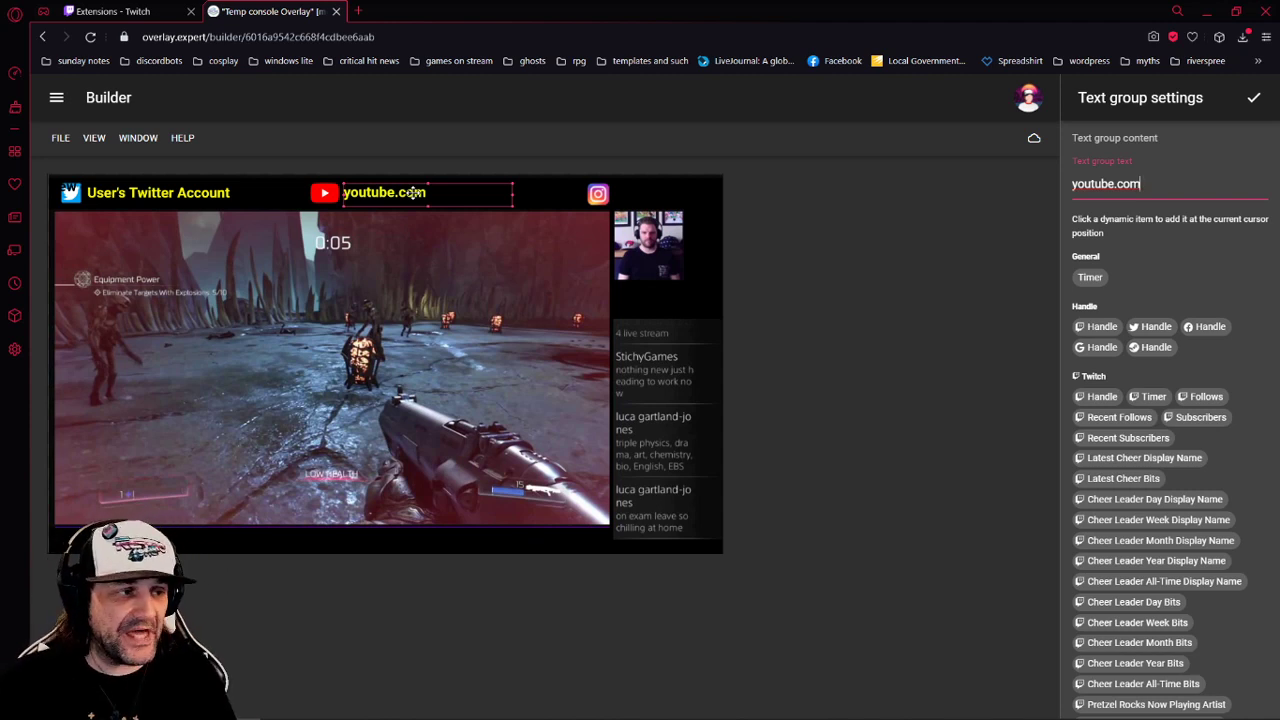
click(1253, 97)
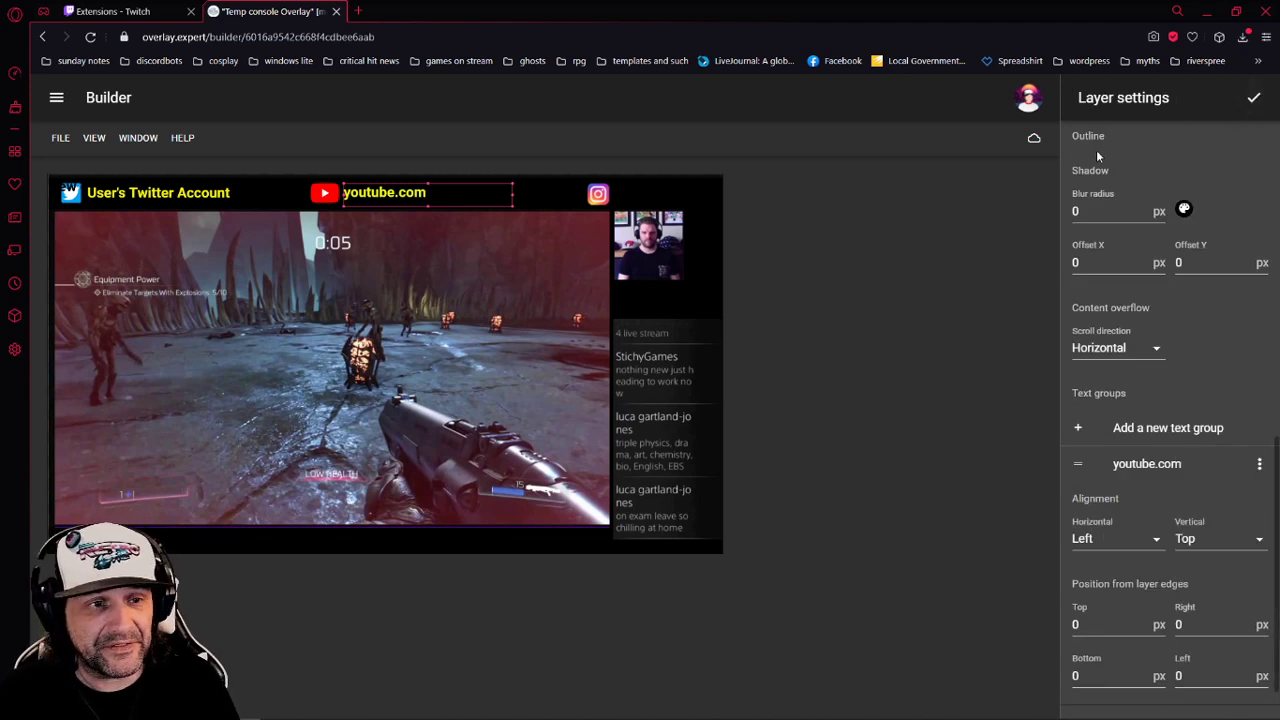
click(1252, 98)
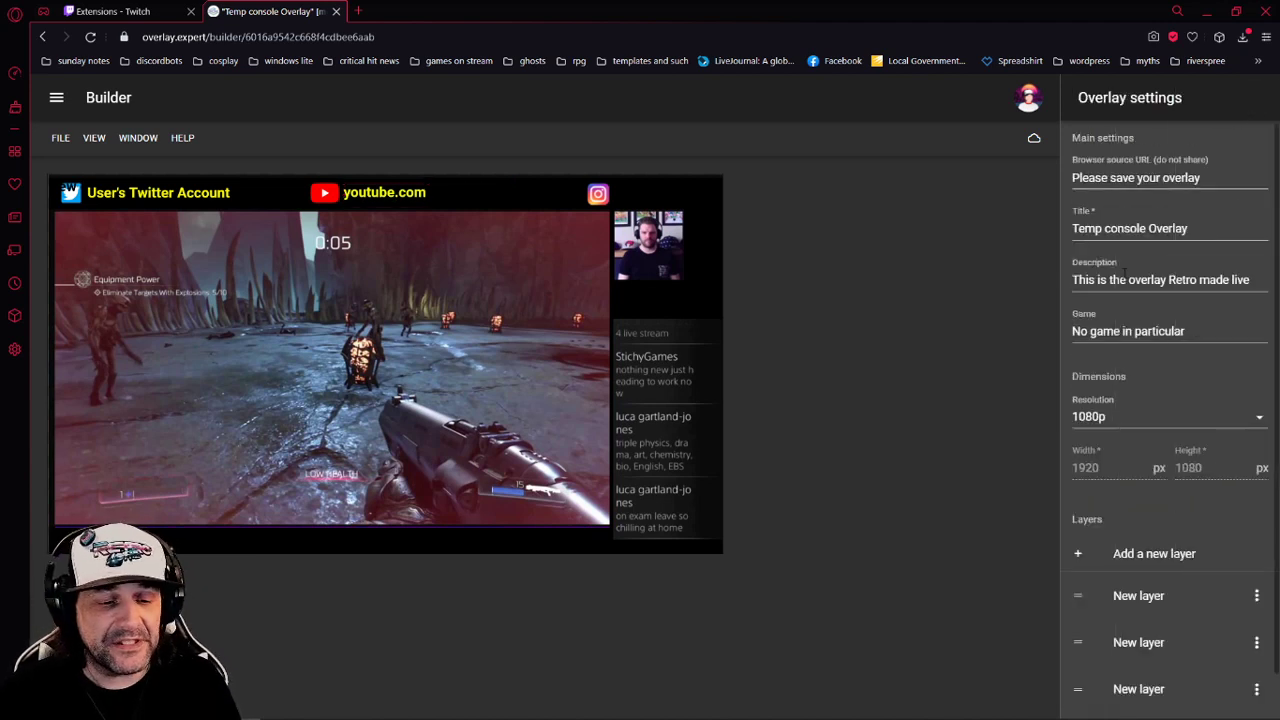
Add another new layer and open the image selection for its background
scroll(1108, 417, down, 2)
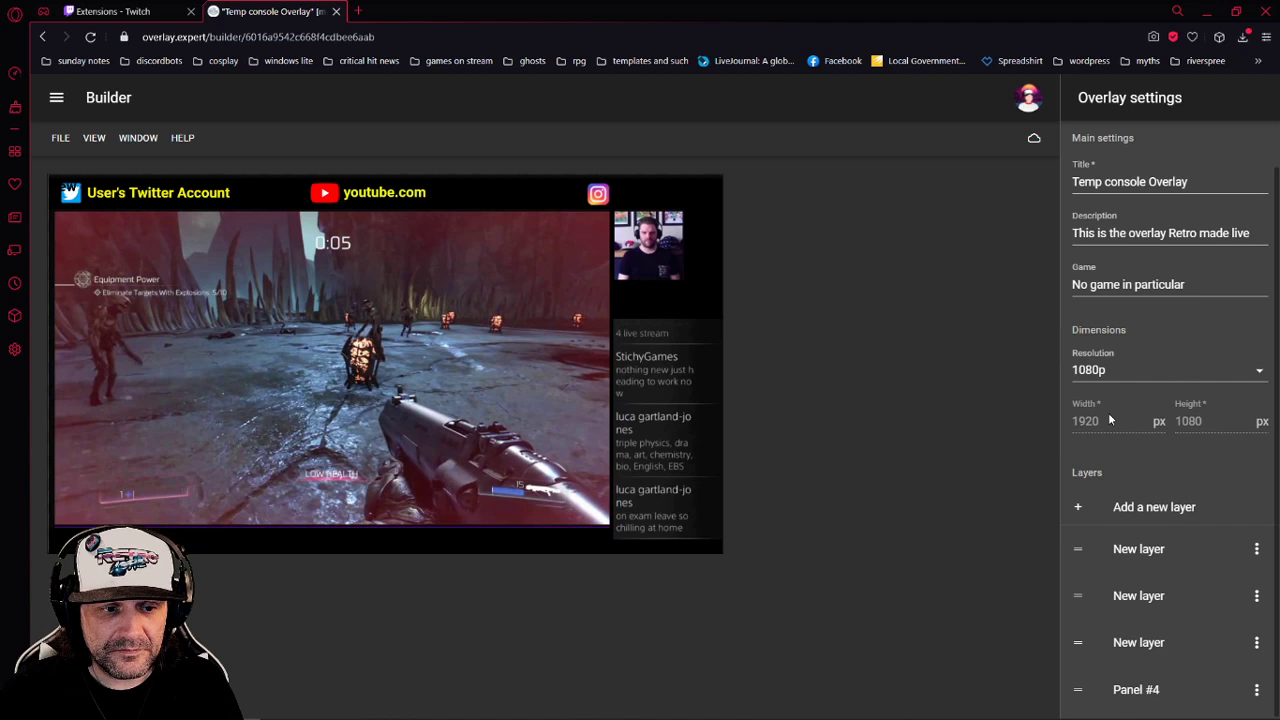
click(1146, 512)
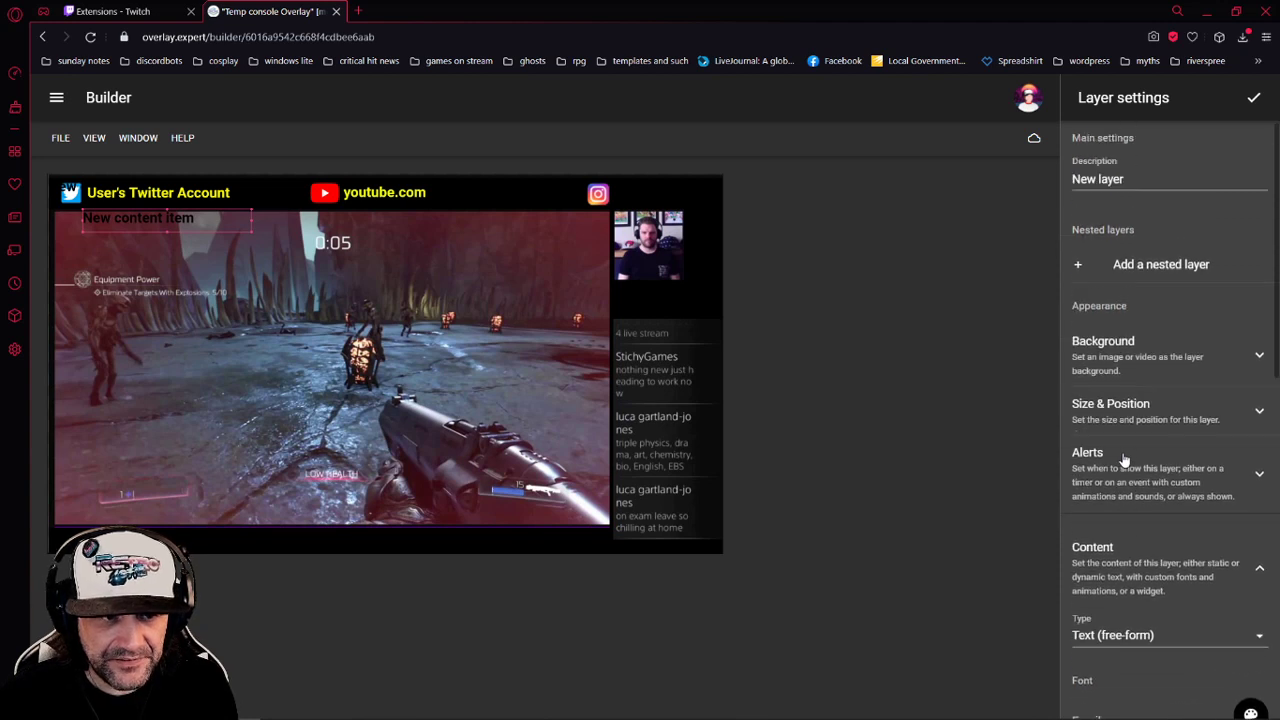
click(1115, 360)
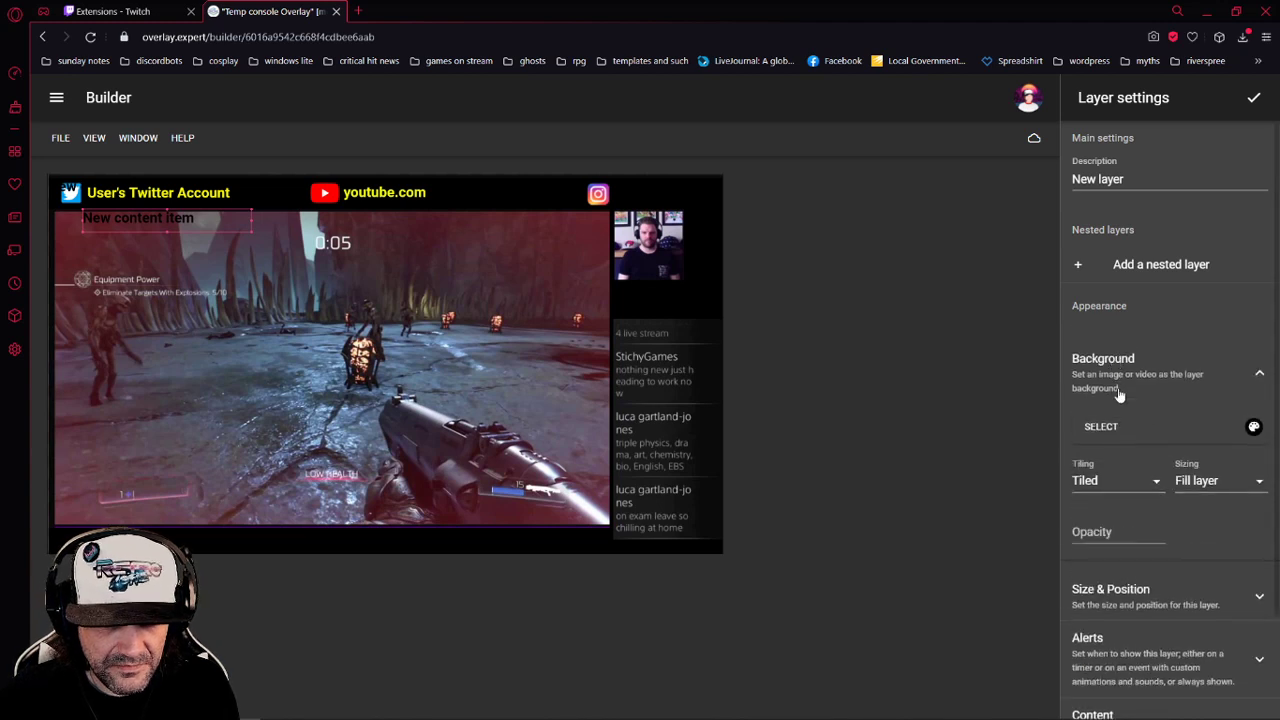
click(1106, 434)
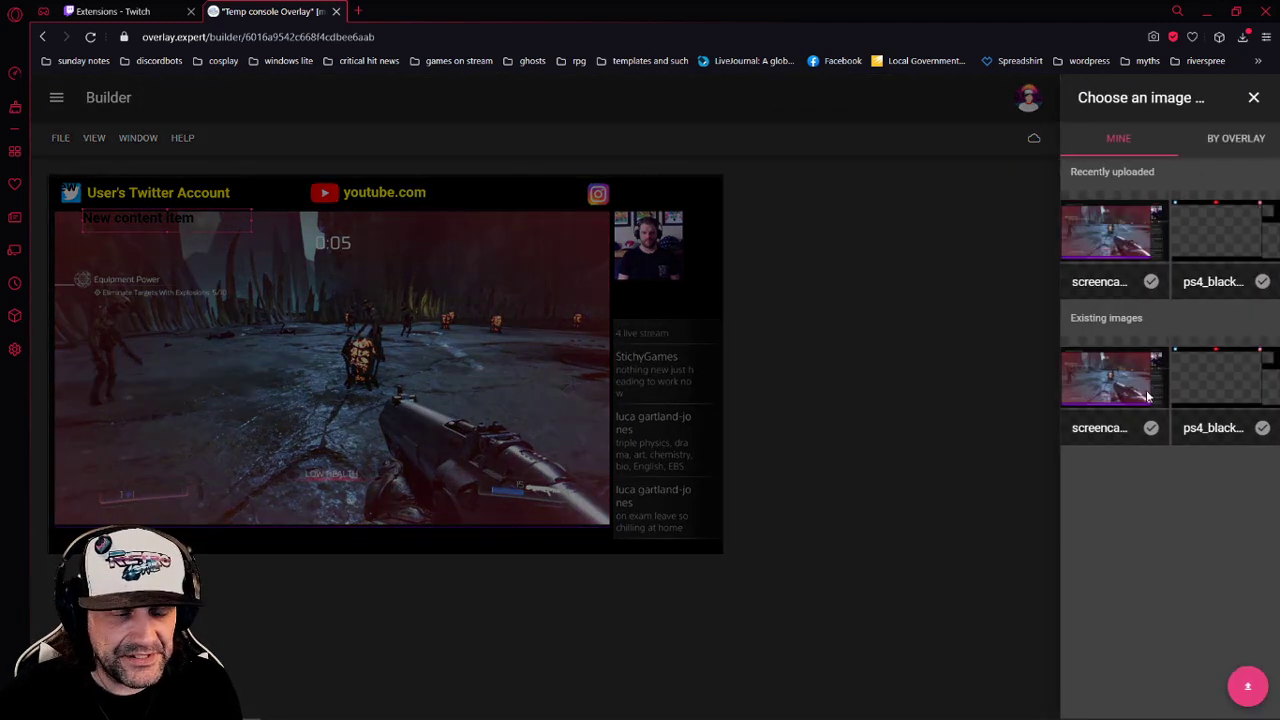
Upload BO4-logo.png from the Desktop's "sunday console" folder and use it as the layer's background image
click(1247, 688)
click(1024, 627)
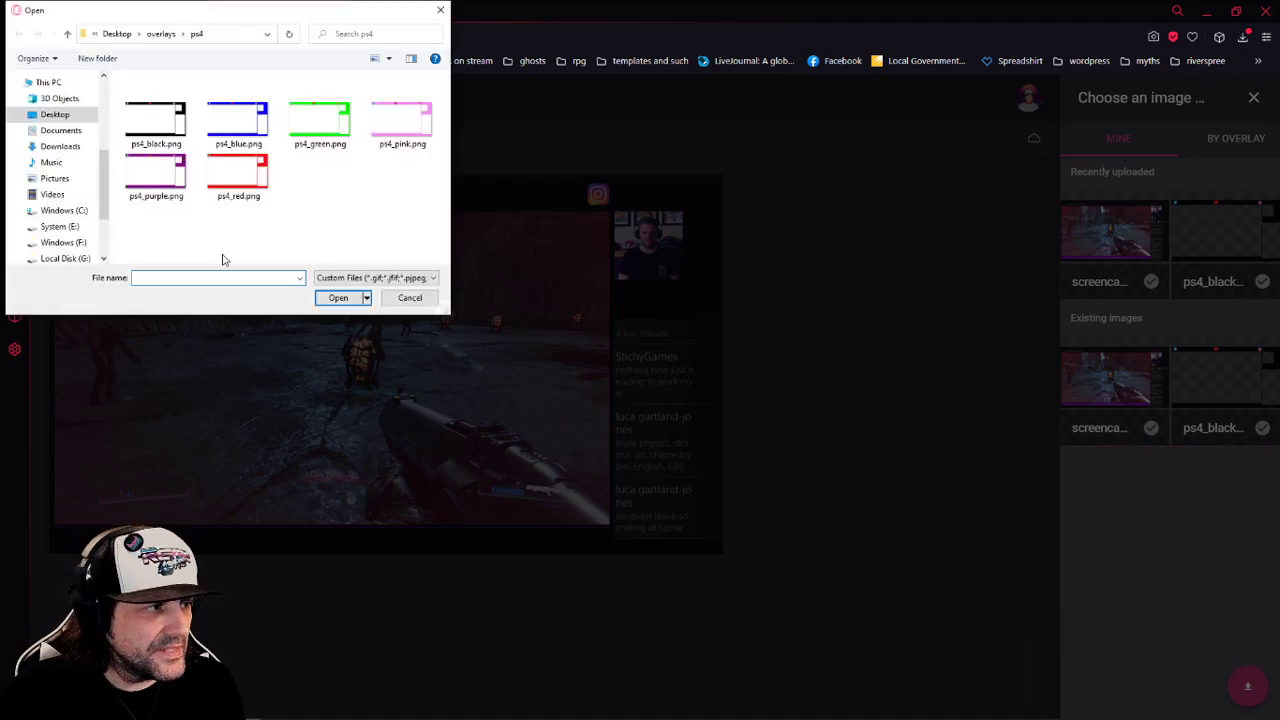
click(68, 34)
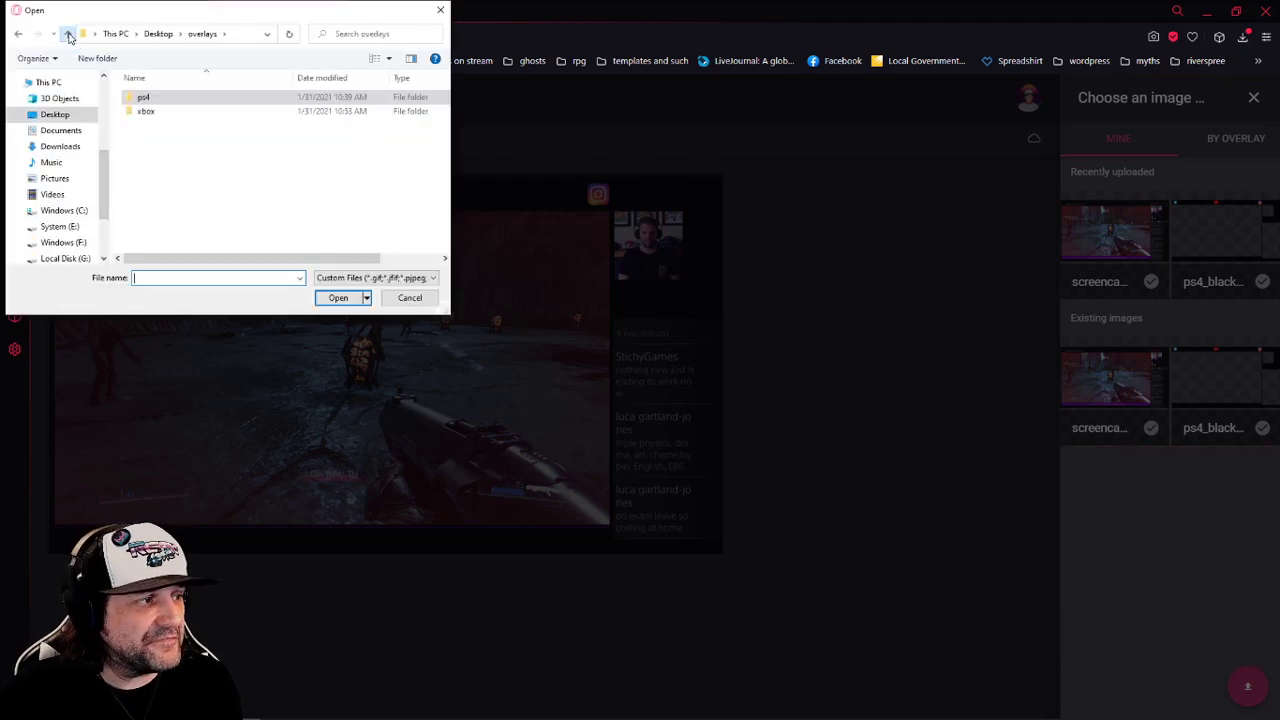
click(68, 34)
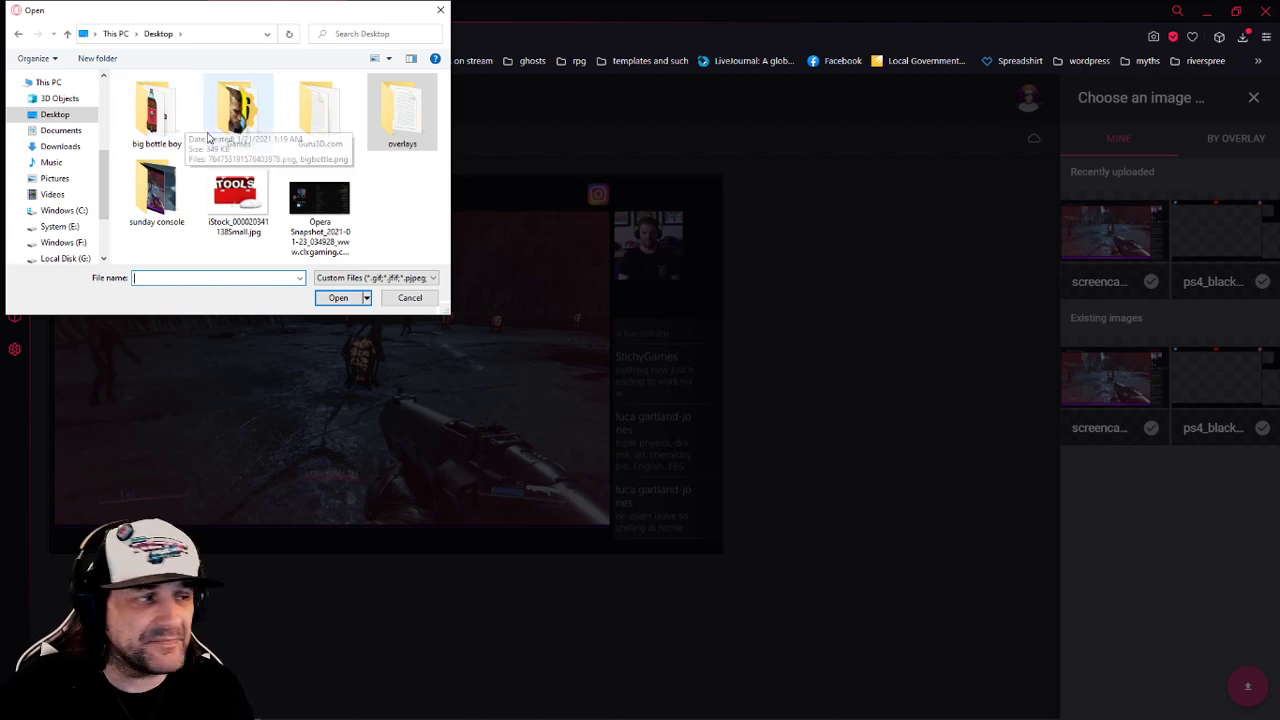
double_click(156, 192)
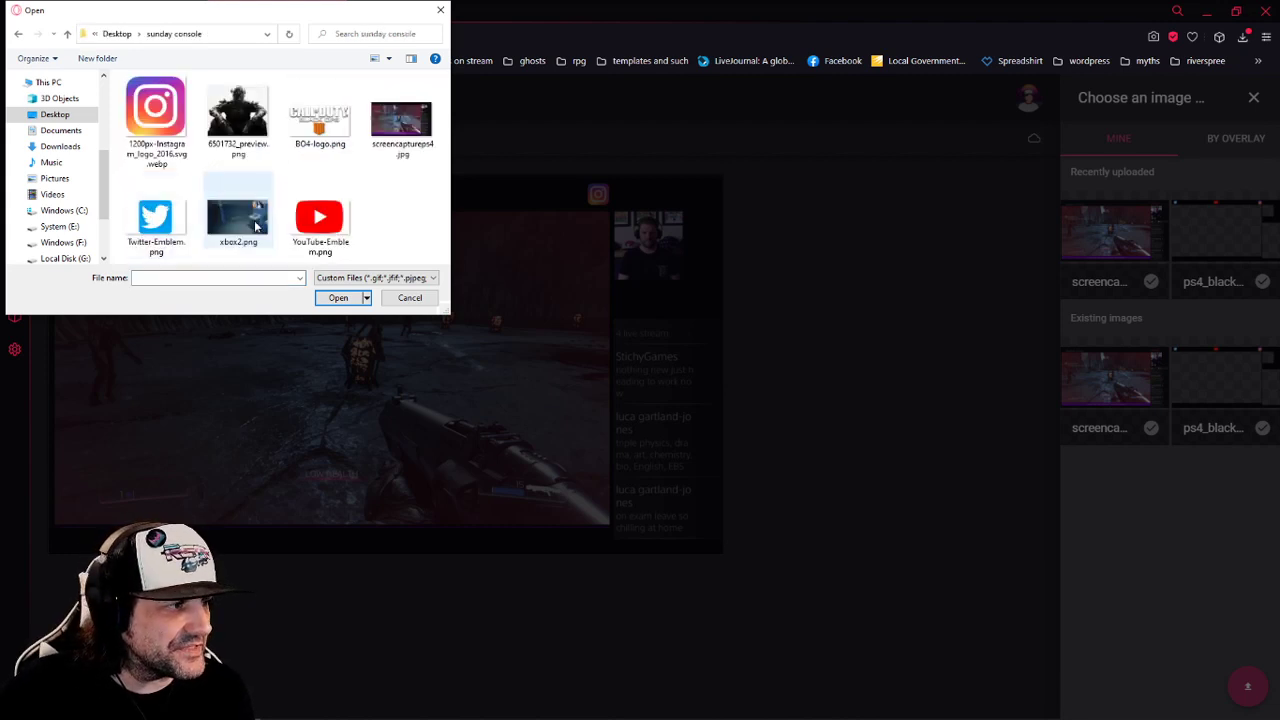
double_click(310, 124)
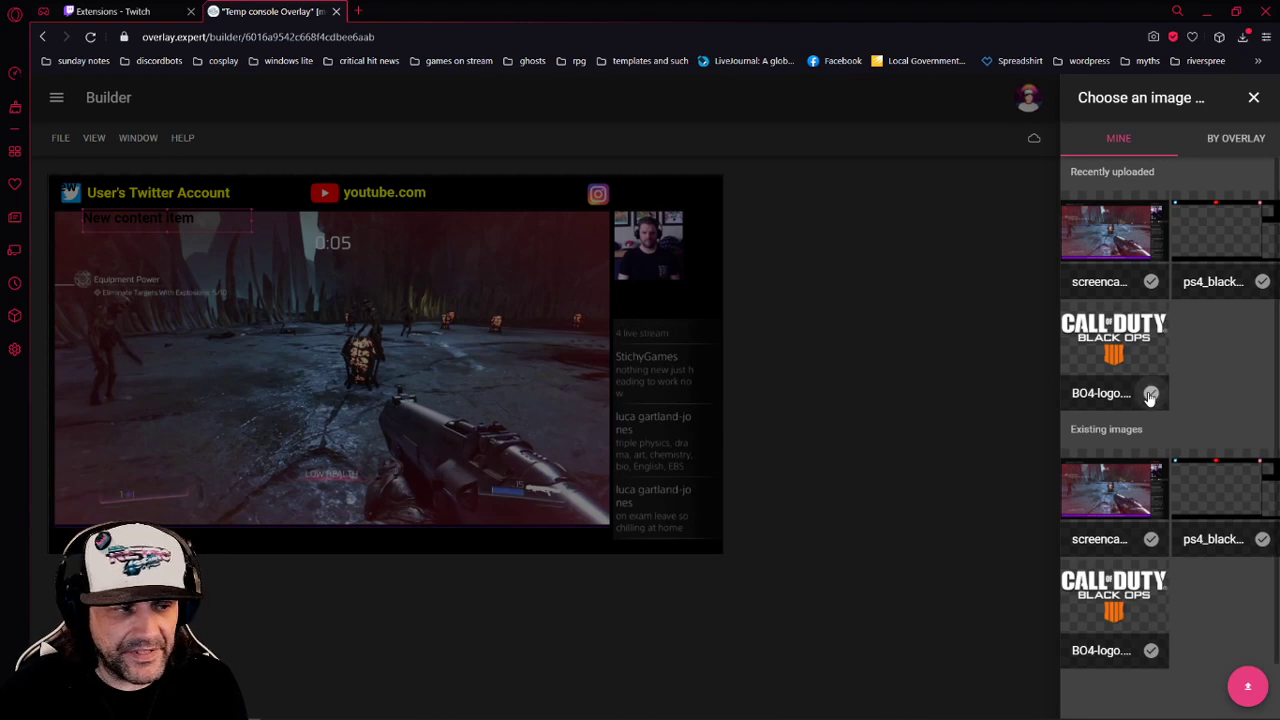
click(1145, 400)
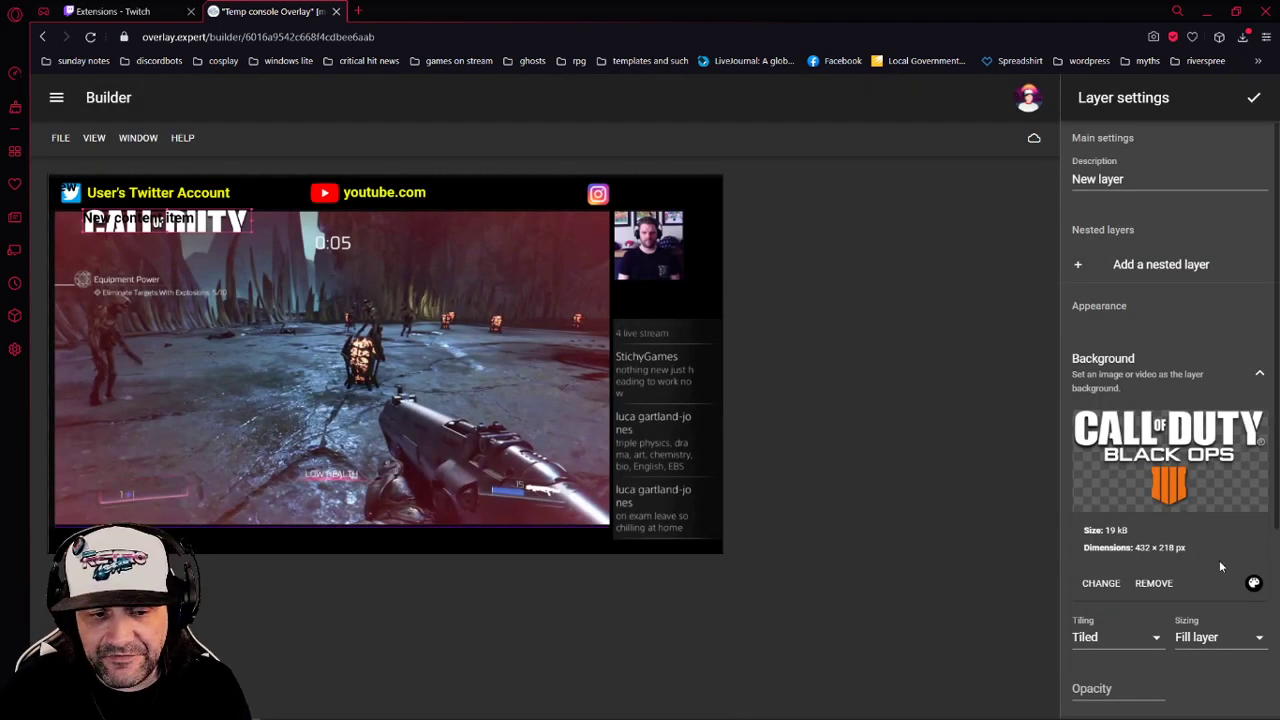
Resize the Call of Duty logo layer to fit over the frame's lower bar, below the gameplay's center, and return to the overlay settings
scroll(1194, 505, down, 3)
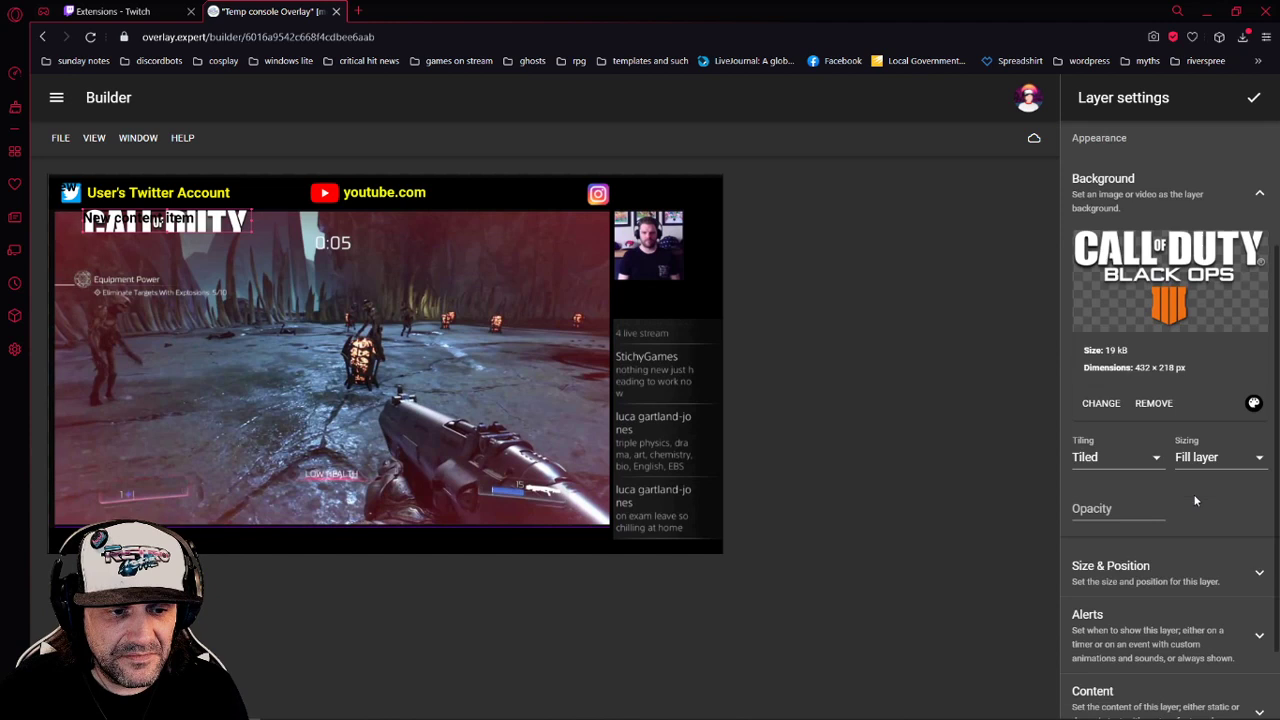
scroll(1194, 500, up, 1)
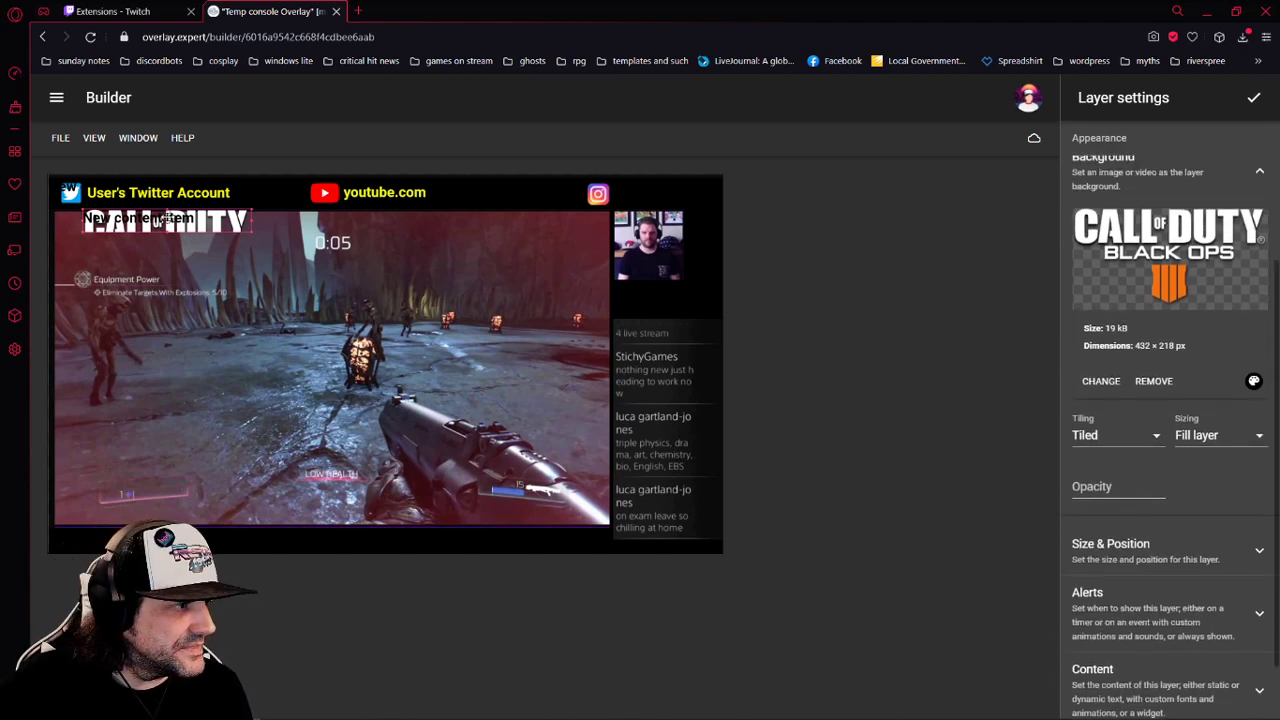
drag(165, 216, 221, 264)
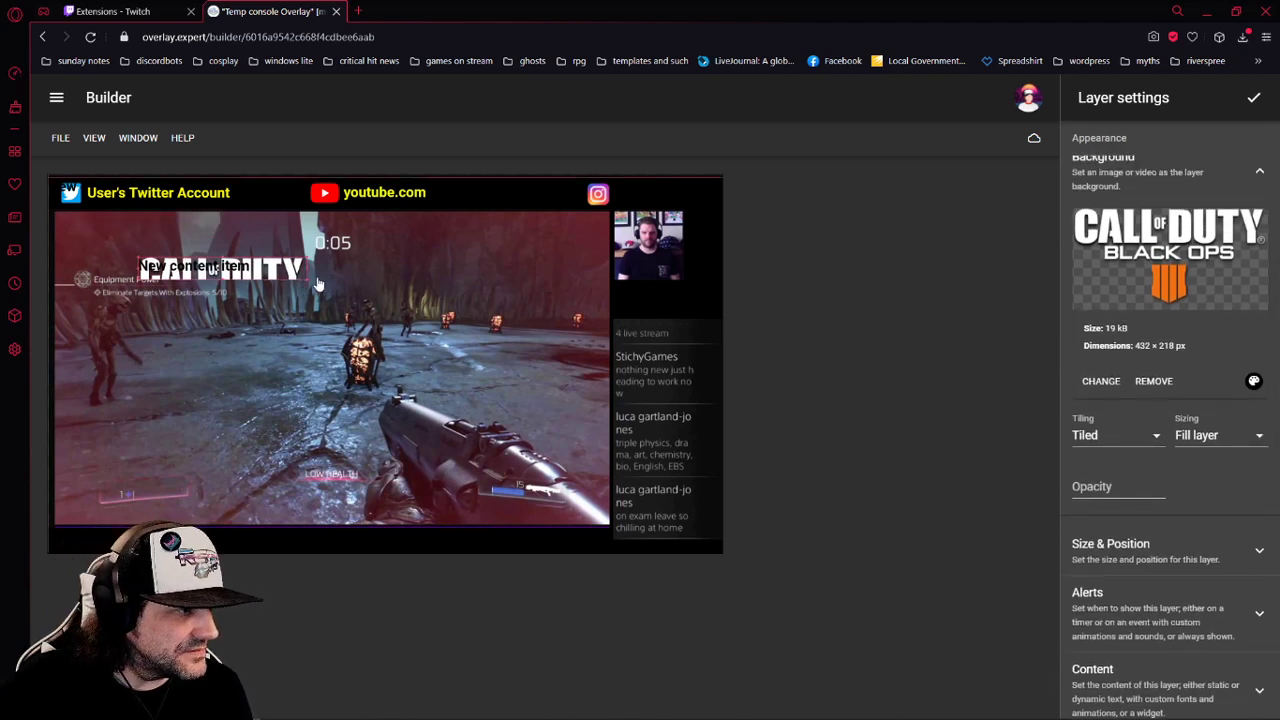
drag(312, 284, 480, 423)
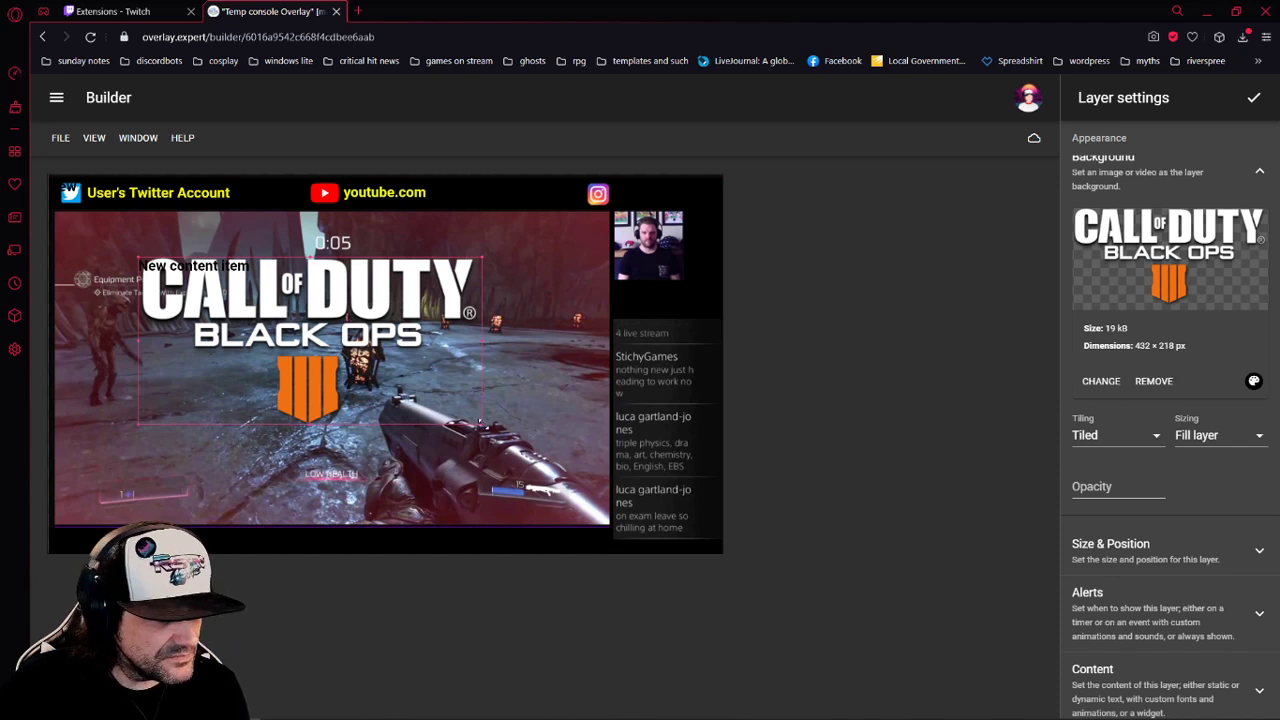
drag(480, 423, 298, 338)
drag(222, 293, 344, 512)
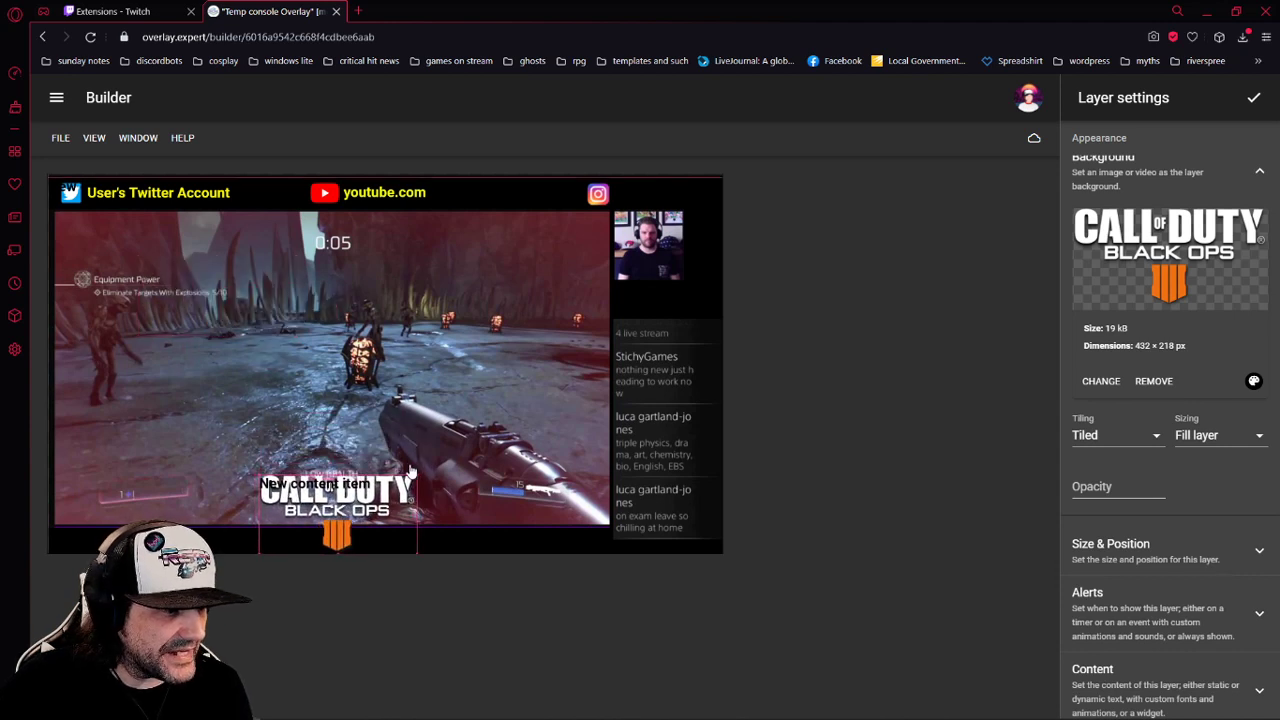
drag(414, 477, 340, 520)
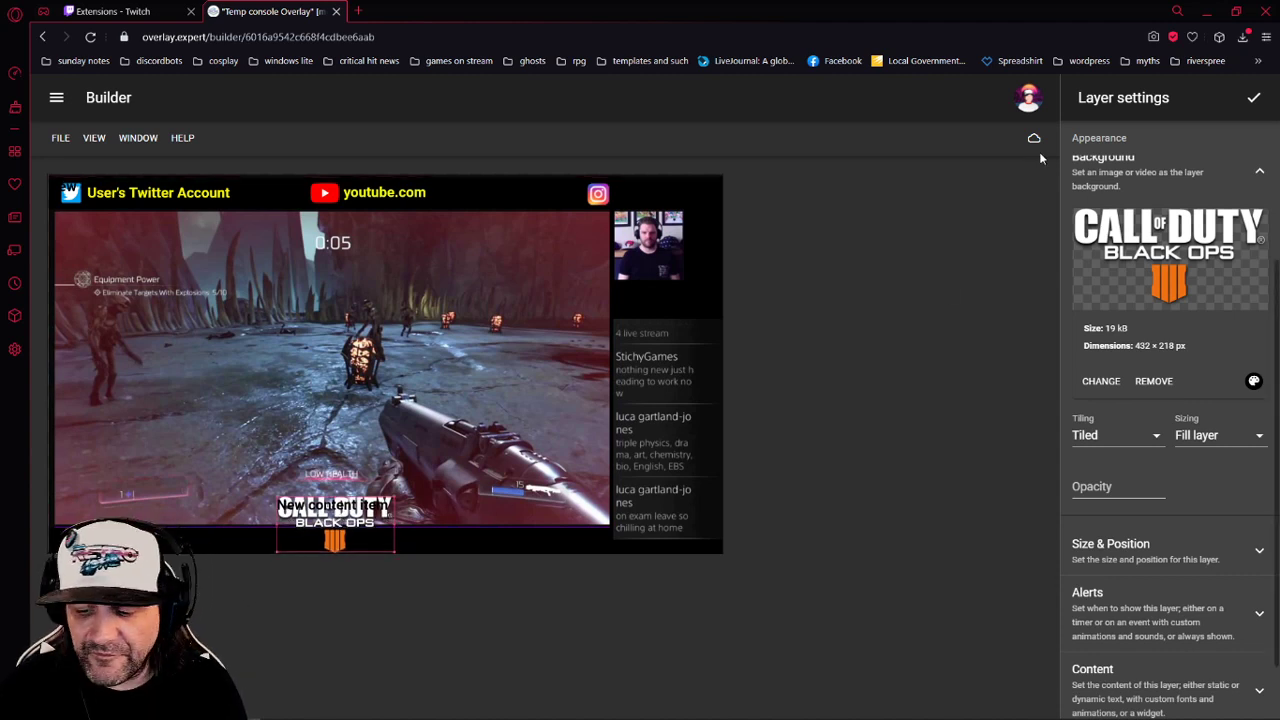
click(1252, 101)
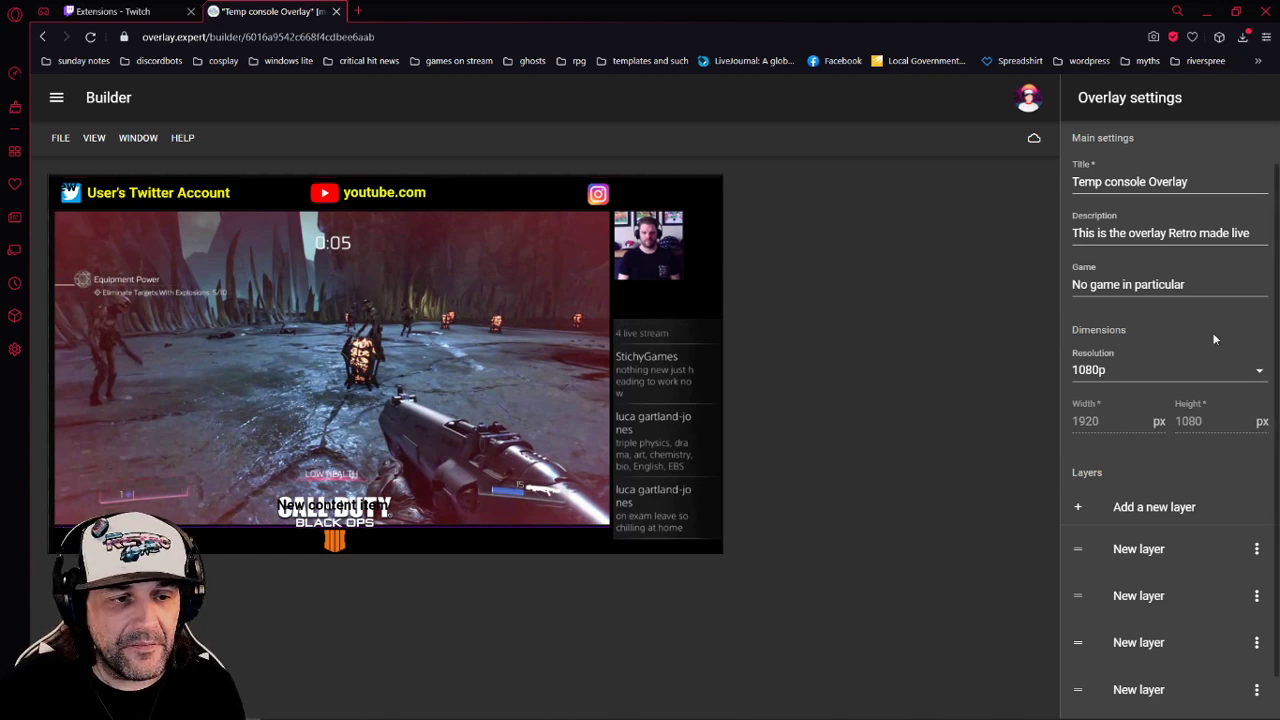
Add a new layer to the overlay and open its content settings
scroll(1214, 335, up, 1)
scroll(1216, 312, down, 2)
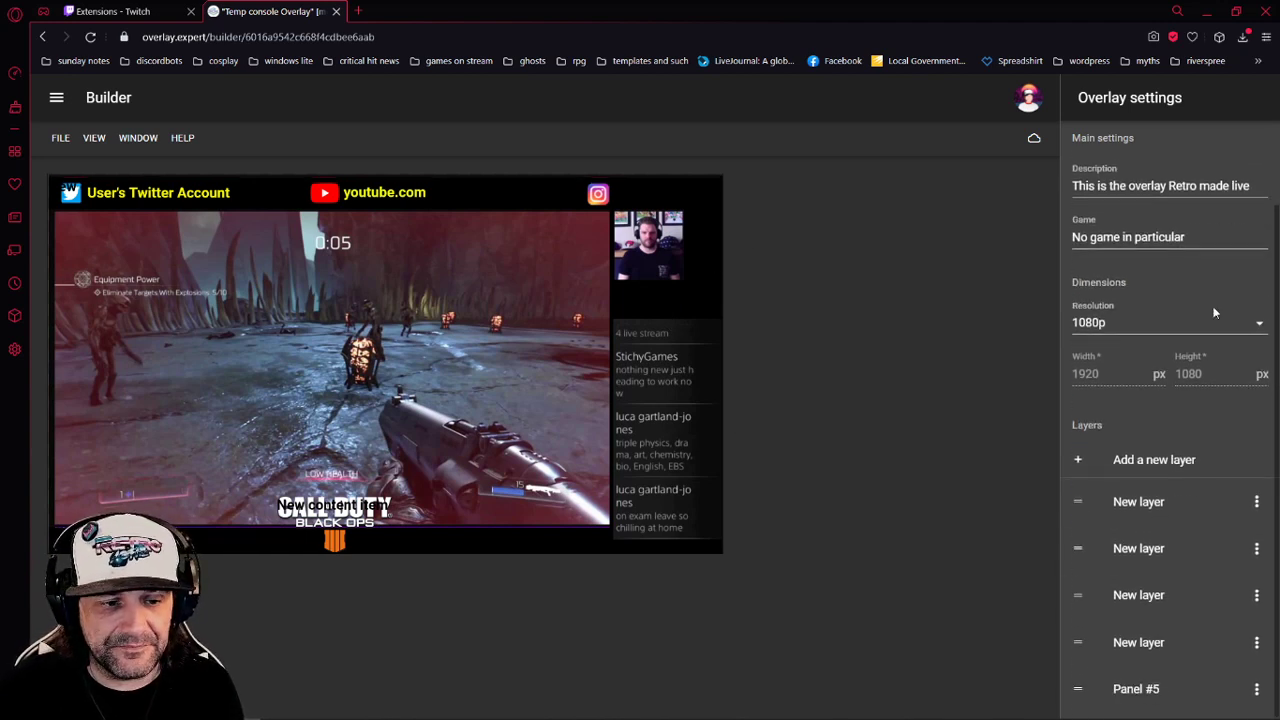
click(1143, 460)
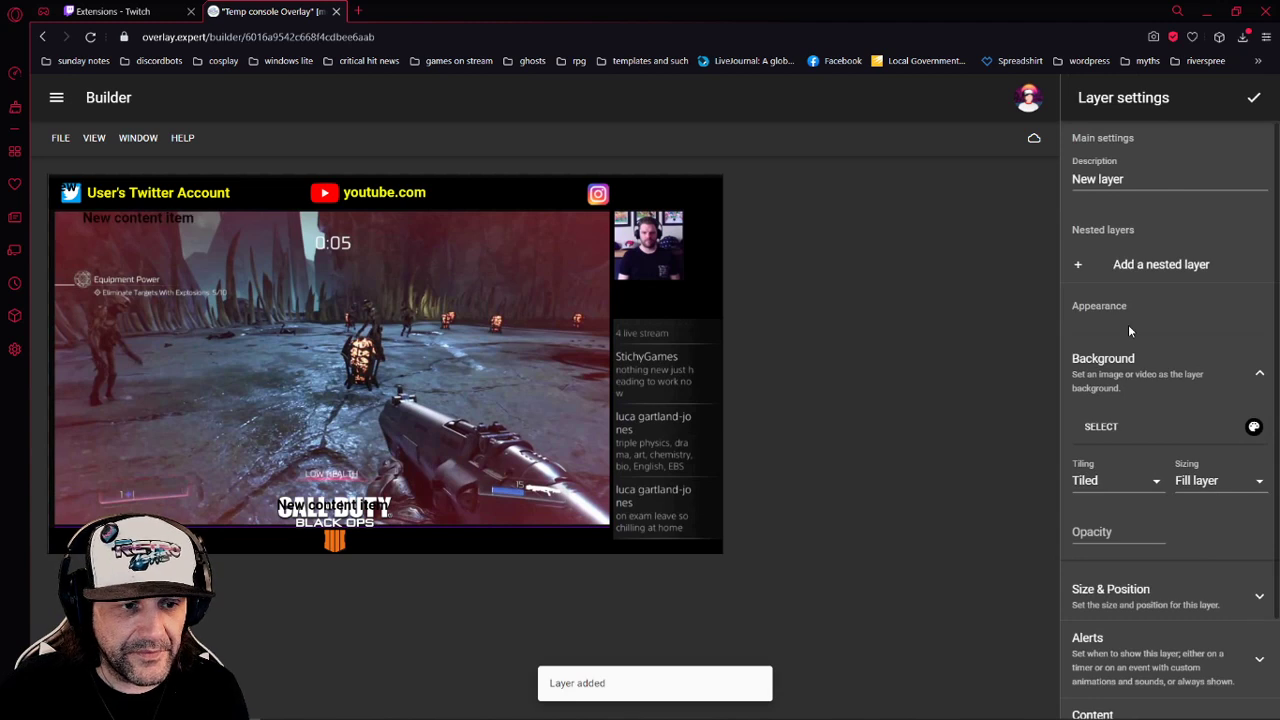
scroll(1126, 432, down, 2)
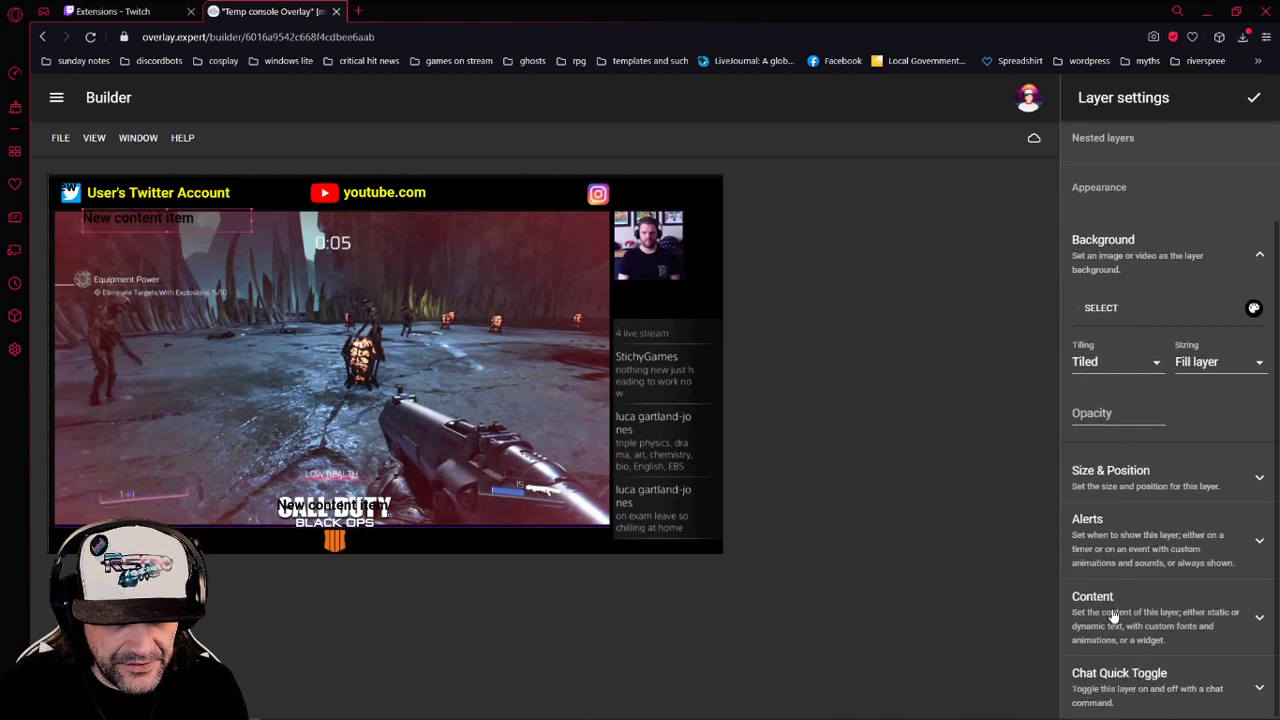
click(1125, 562)
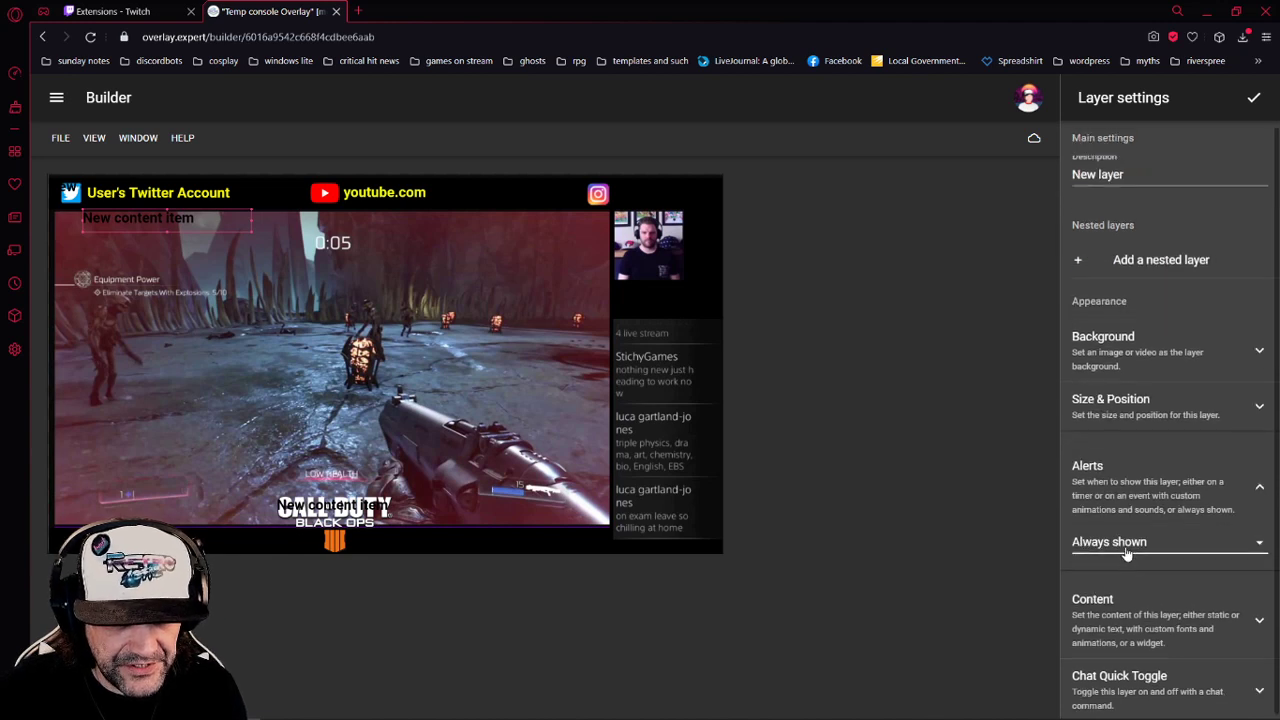
click(1127, 543)
click(1241, 469)
click(1243, 487)
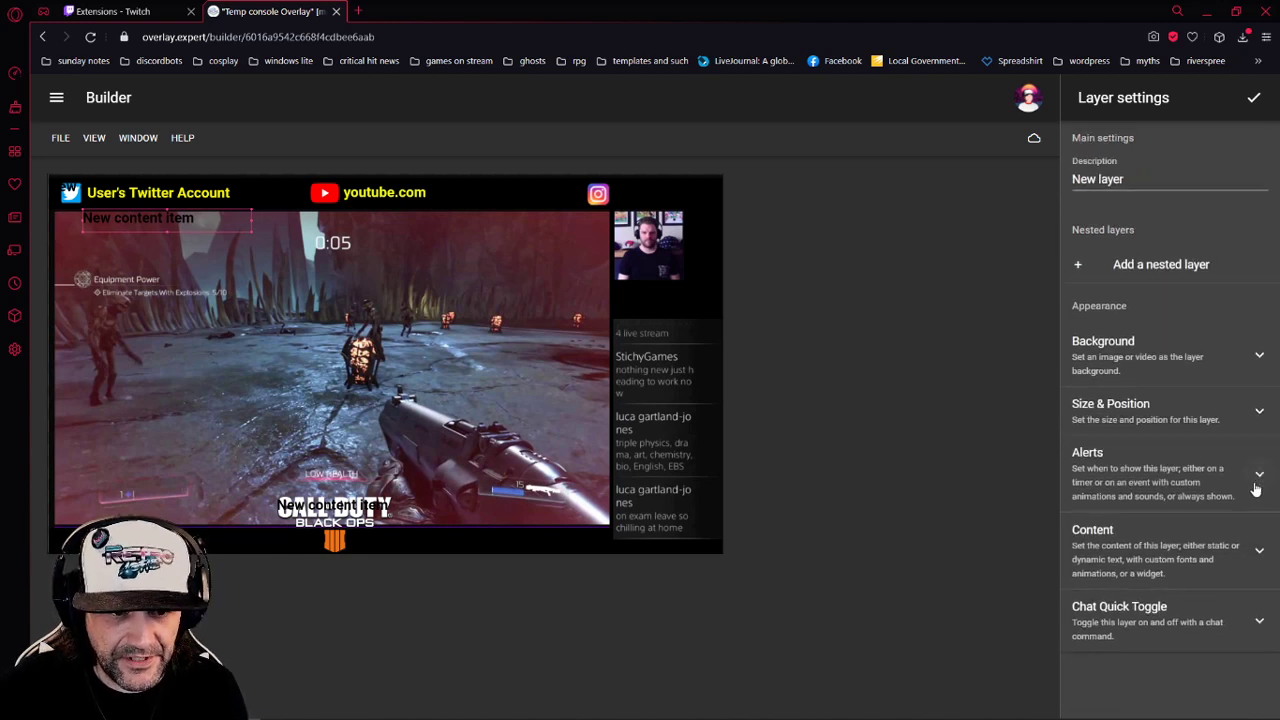
click(1150, 553)
scroll(1150, 545, down, 3)
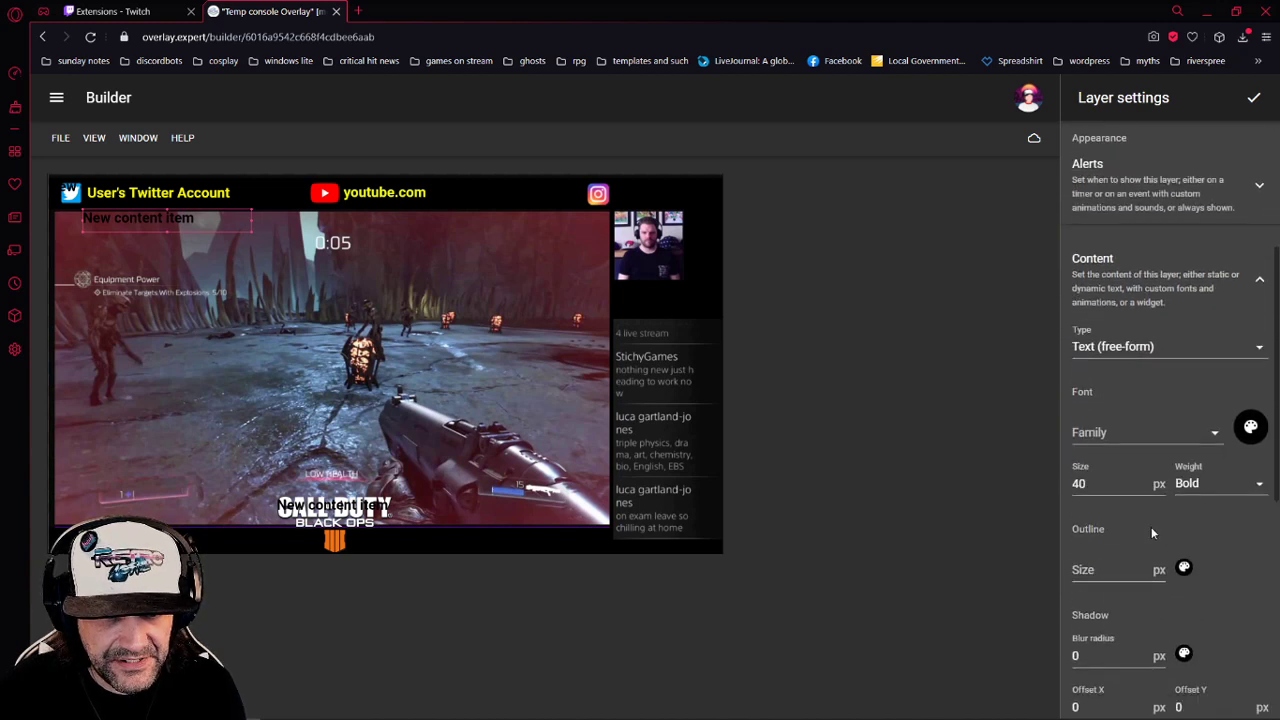
Try the URL Widget content type on the new layer and restore Text (free-form)
click(1176, 349)
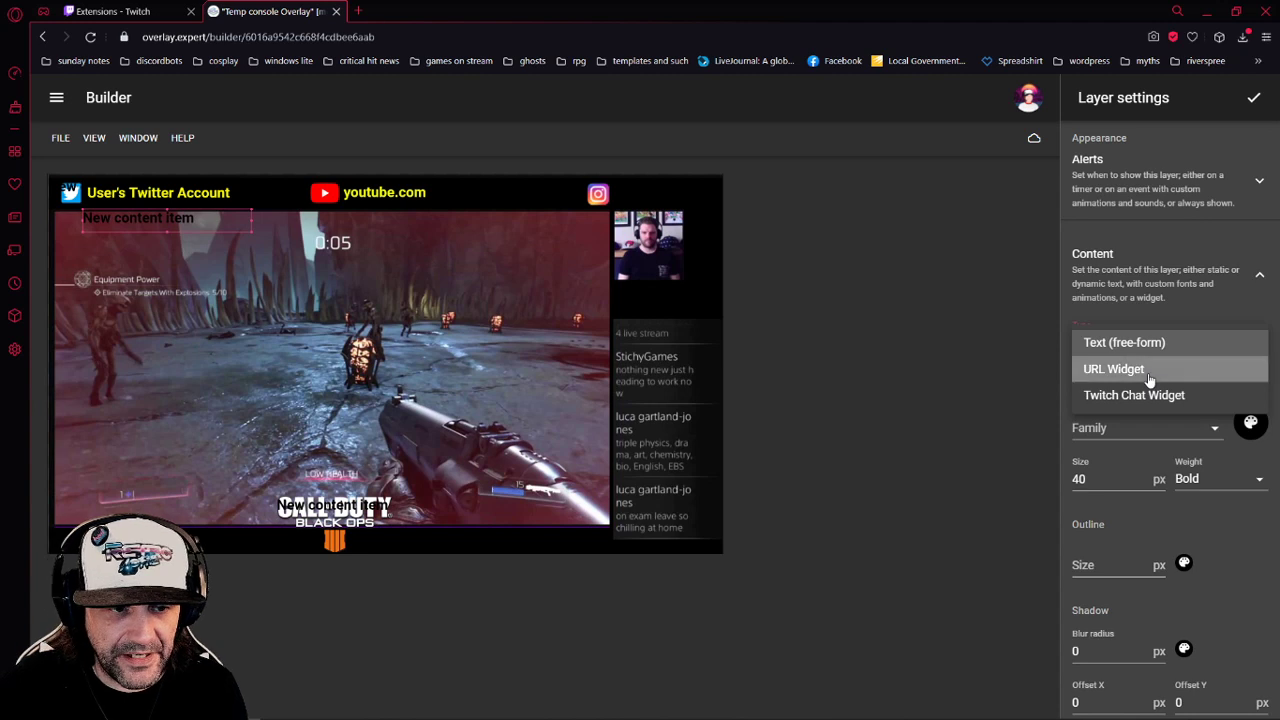
click(1148, 372)
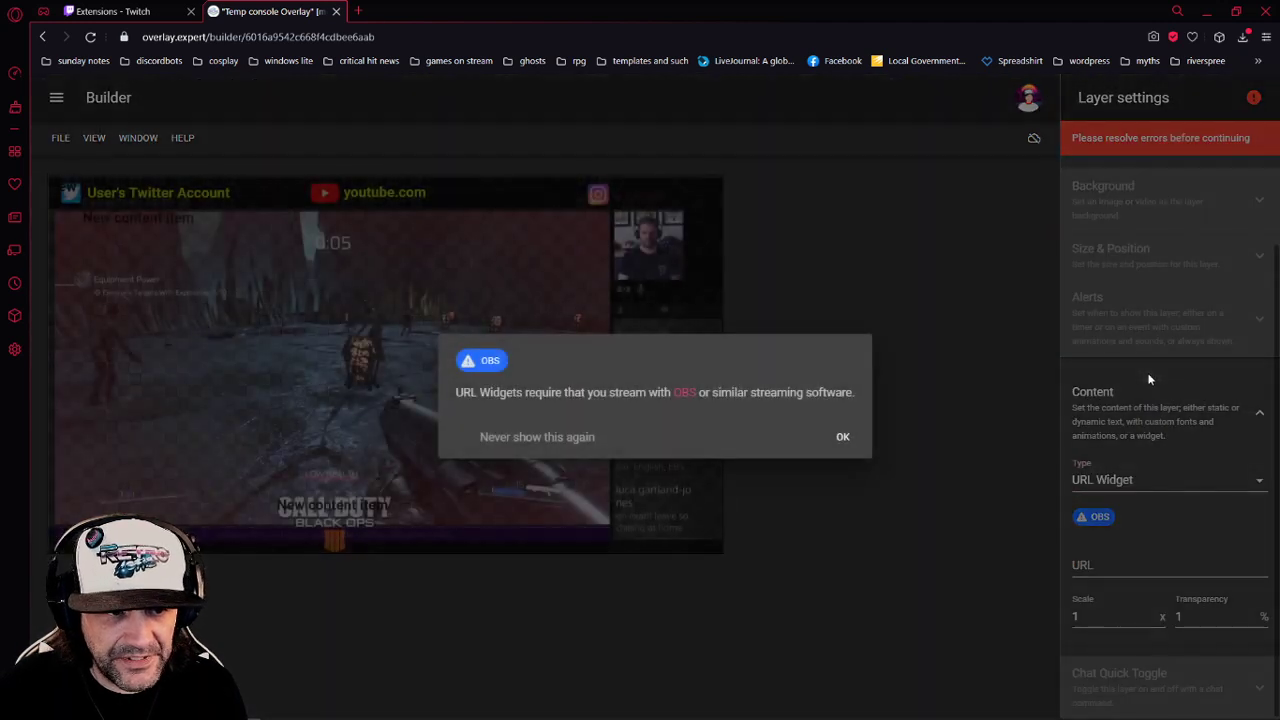
click(836, 437)
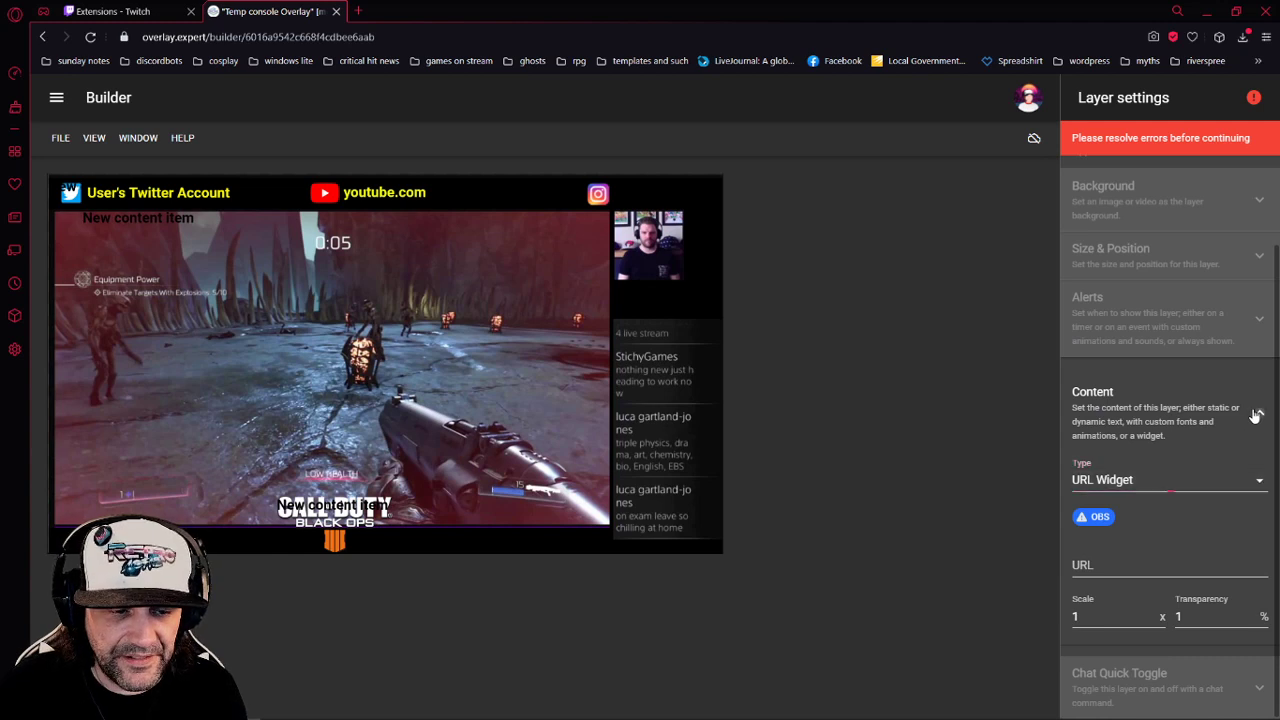
scroll(1186, 323, up, 2)
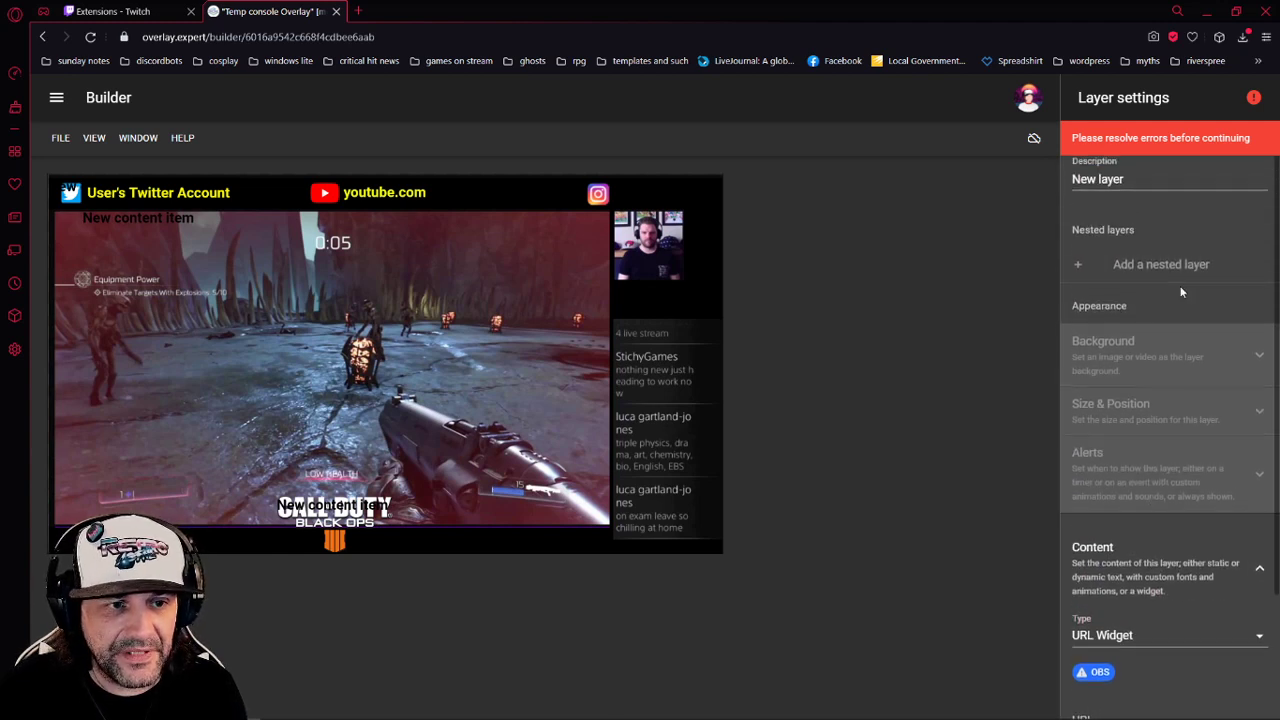
scroll(1182, 300, down, 2)
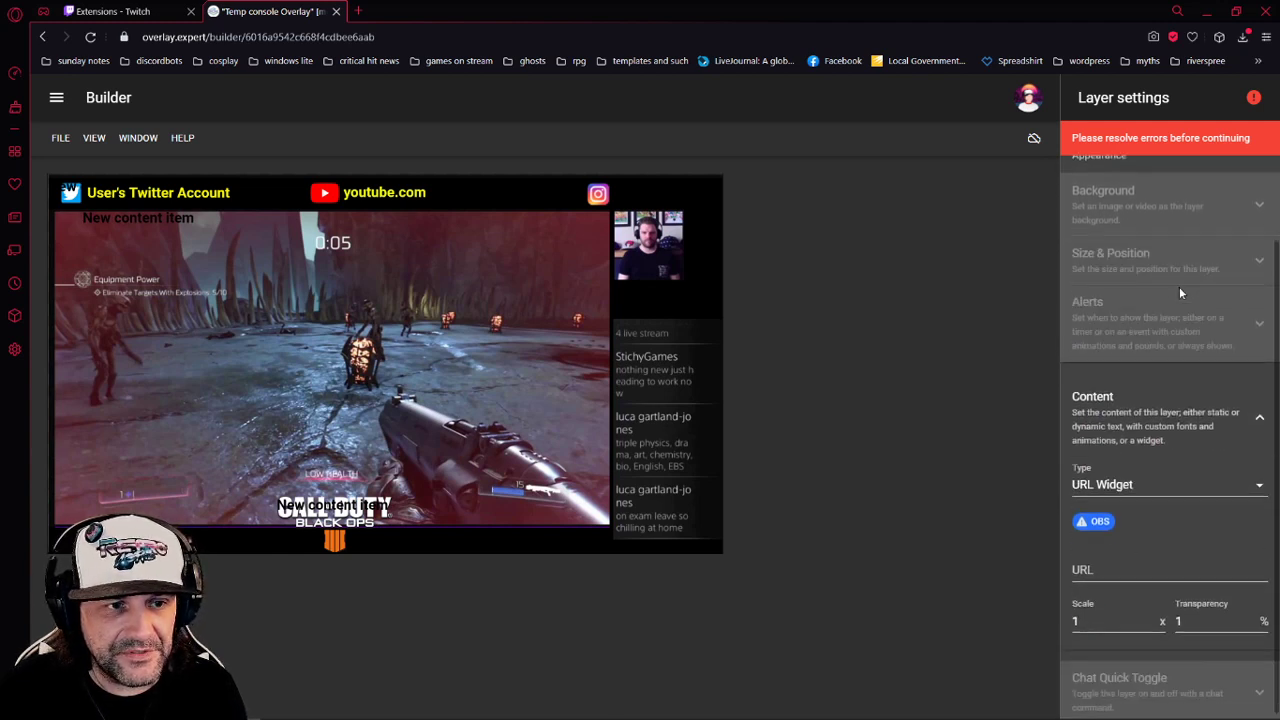
click(1210, 481)
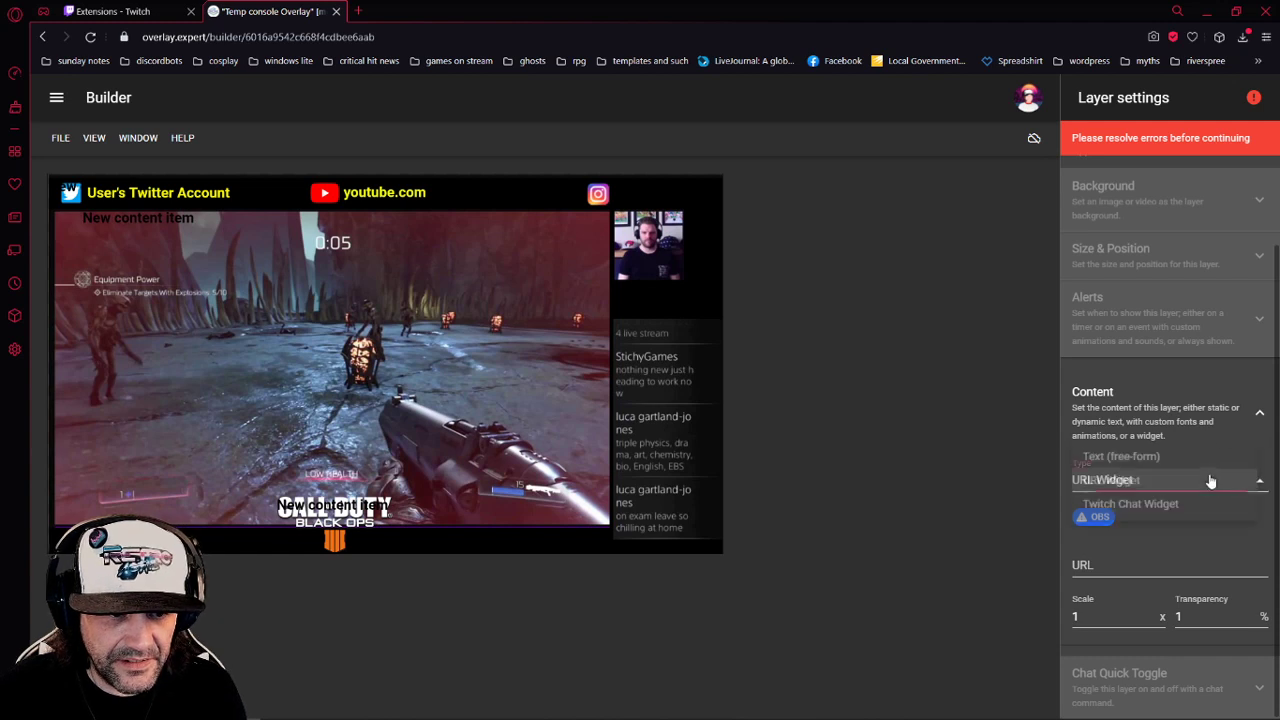
click(1147, 455)
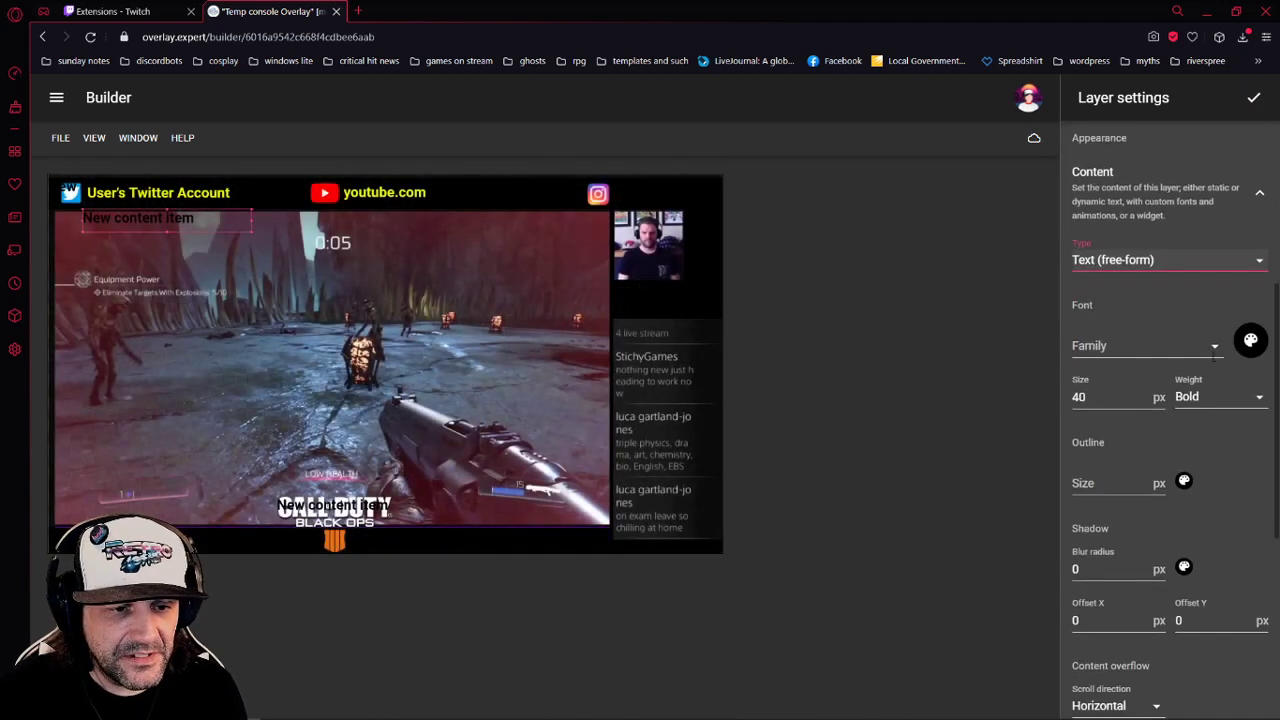
Set the new layer's text color to yellow, #EBFF00
click(1248, 344)
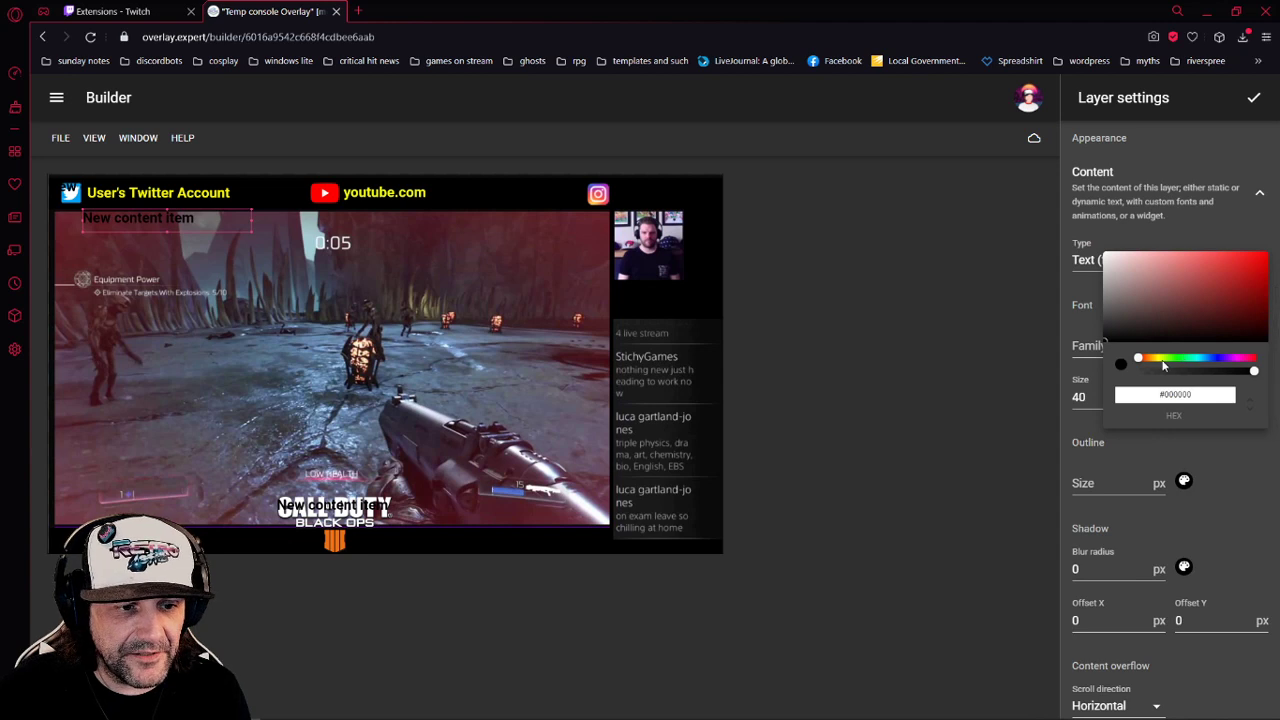
click(1160, 358)
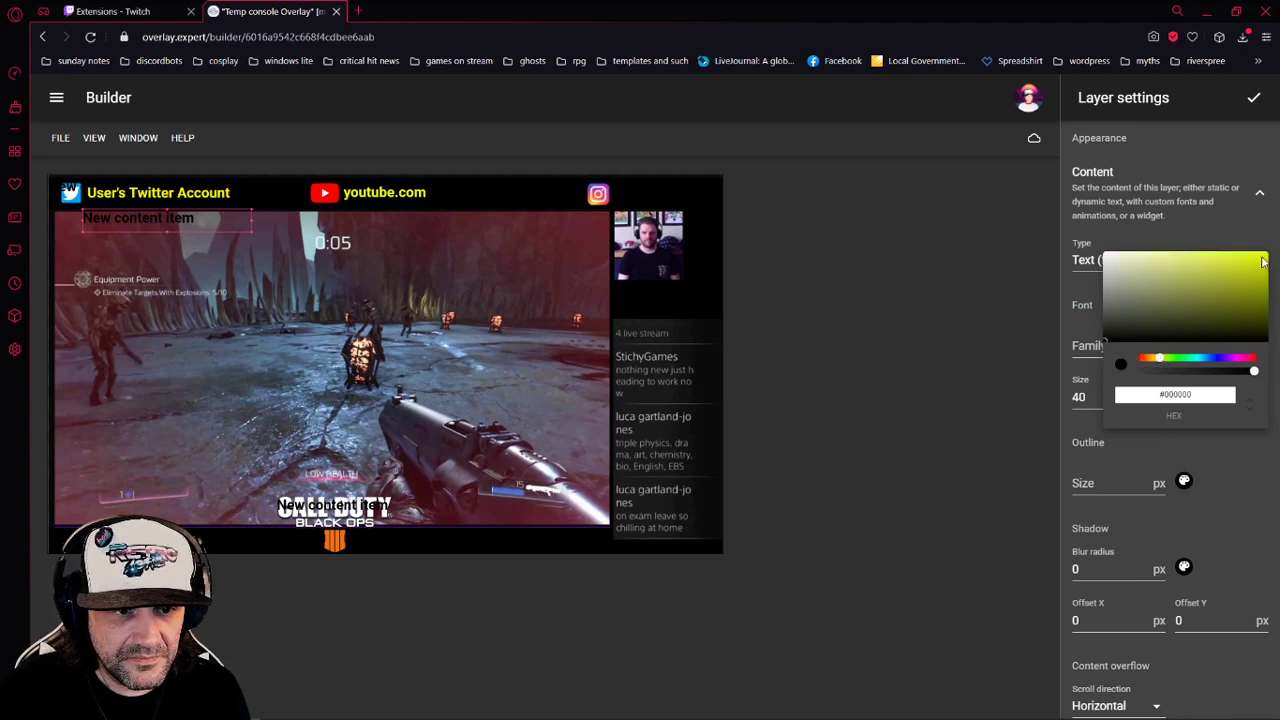
drag(1263, 262, 1268, 258)
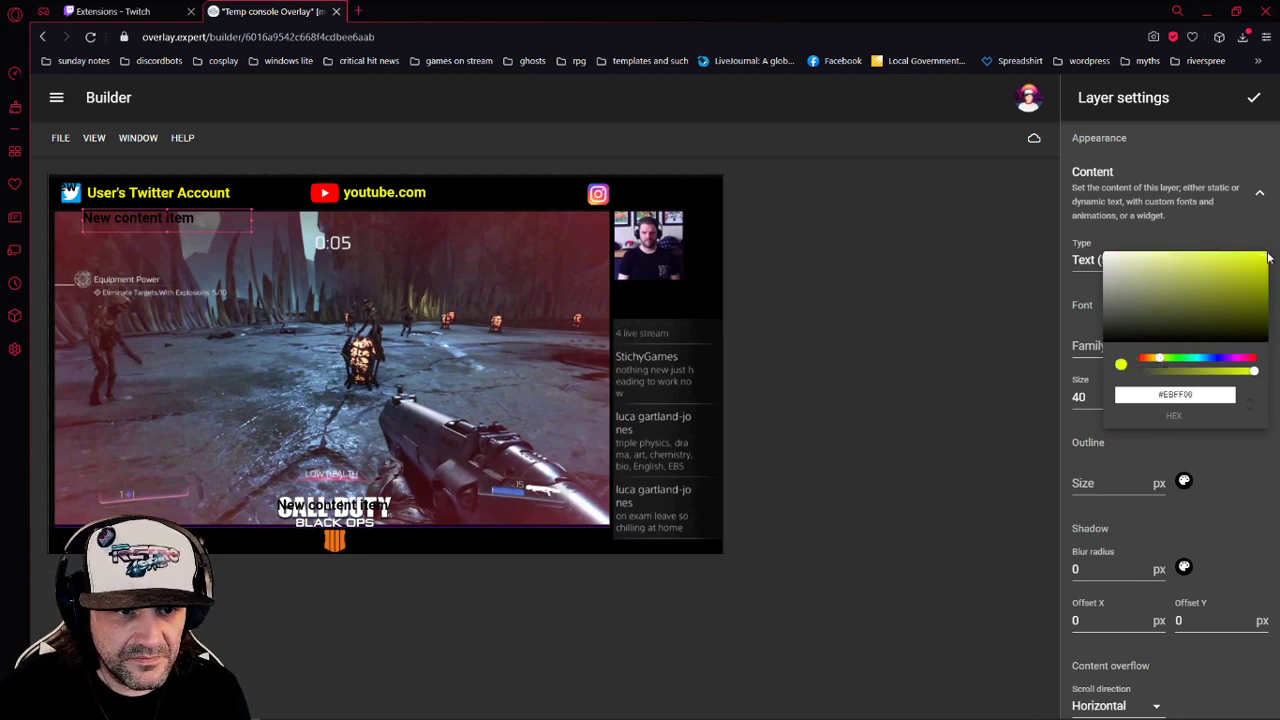
click(1178, 229)
Browse the available font families for the new text layer, search them for "player" and clear the search
click(1098, 348)
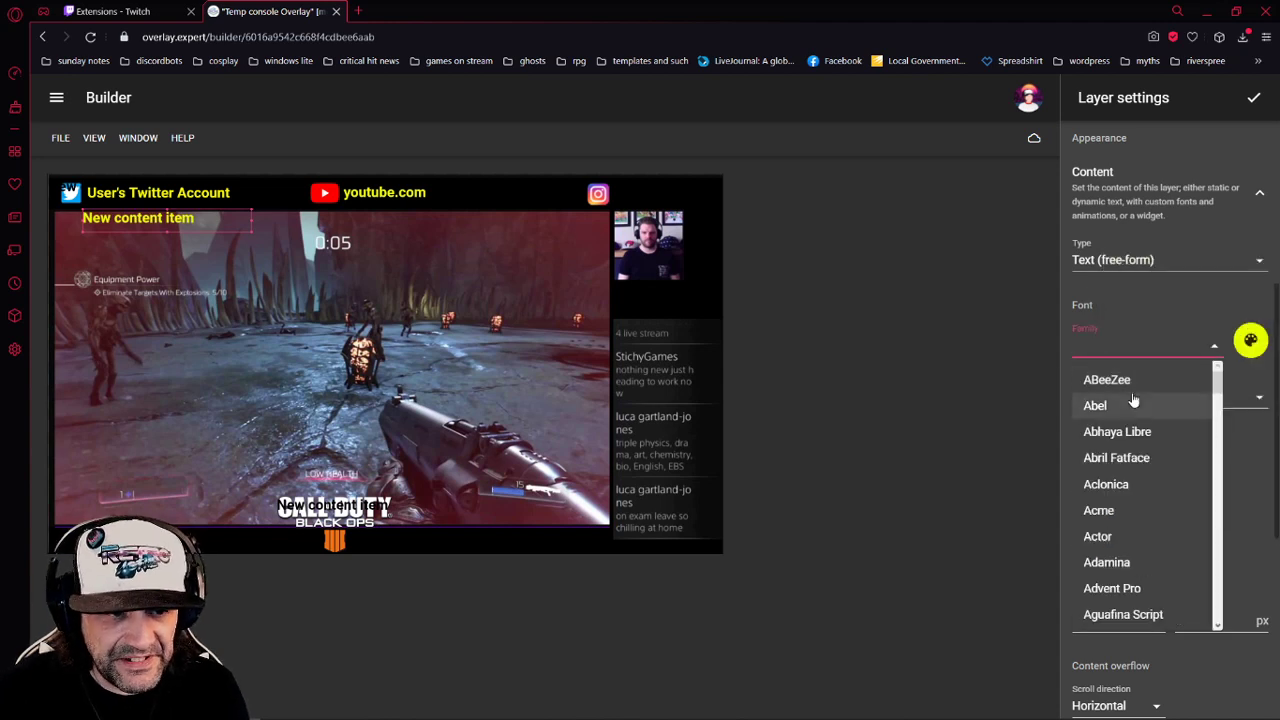
scroll(1130, 447, down, 3)
scroll(1130, 447, down, 10)
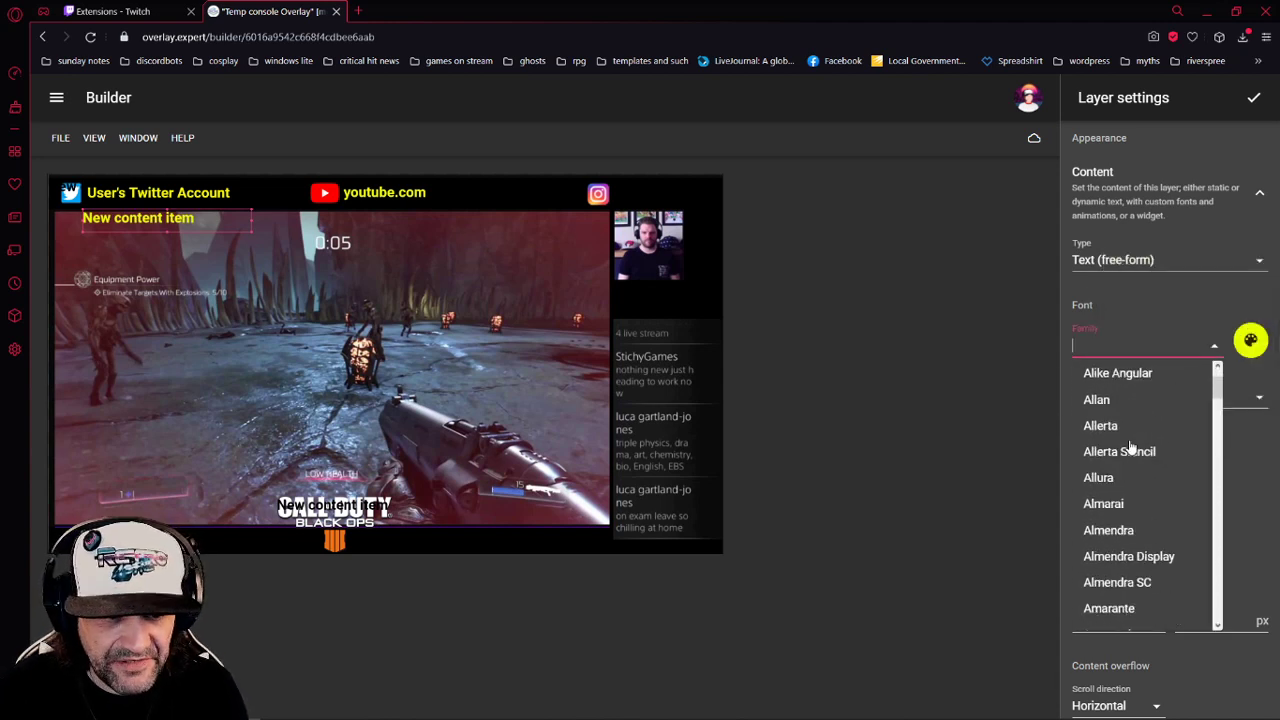
scroll(1130, 447, down, 10)
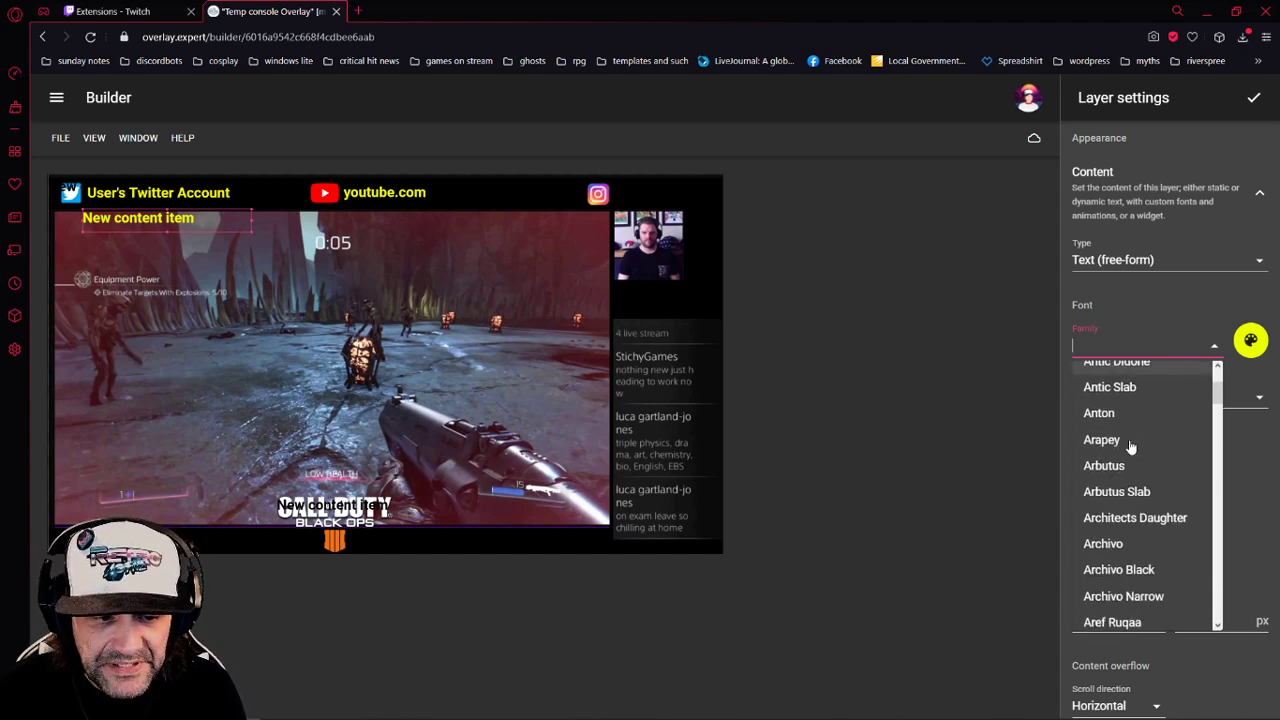
scroll(1130, 447, down, 10)
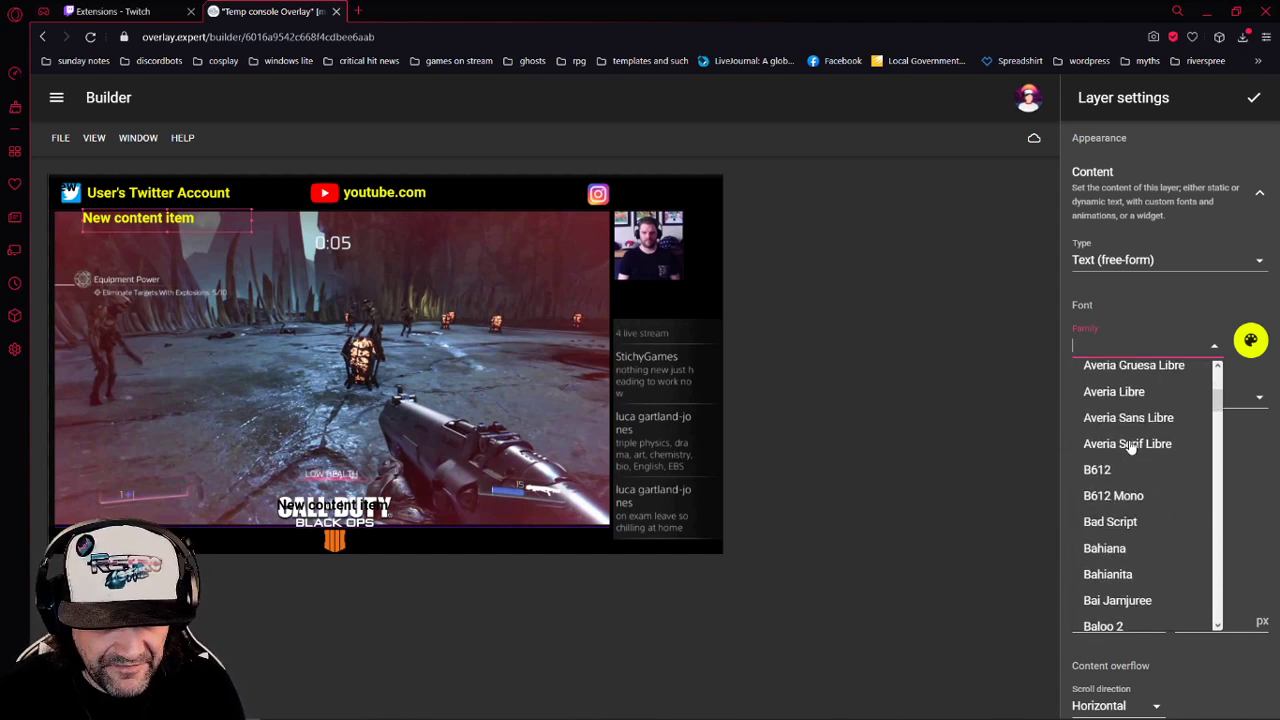
scroll(1130, 447, down, 10)
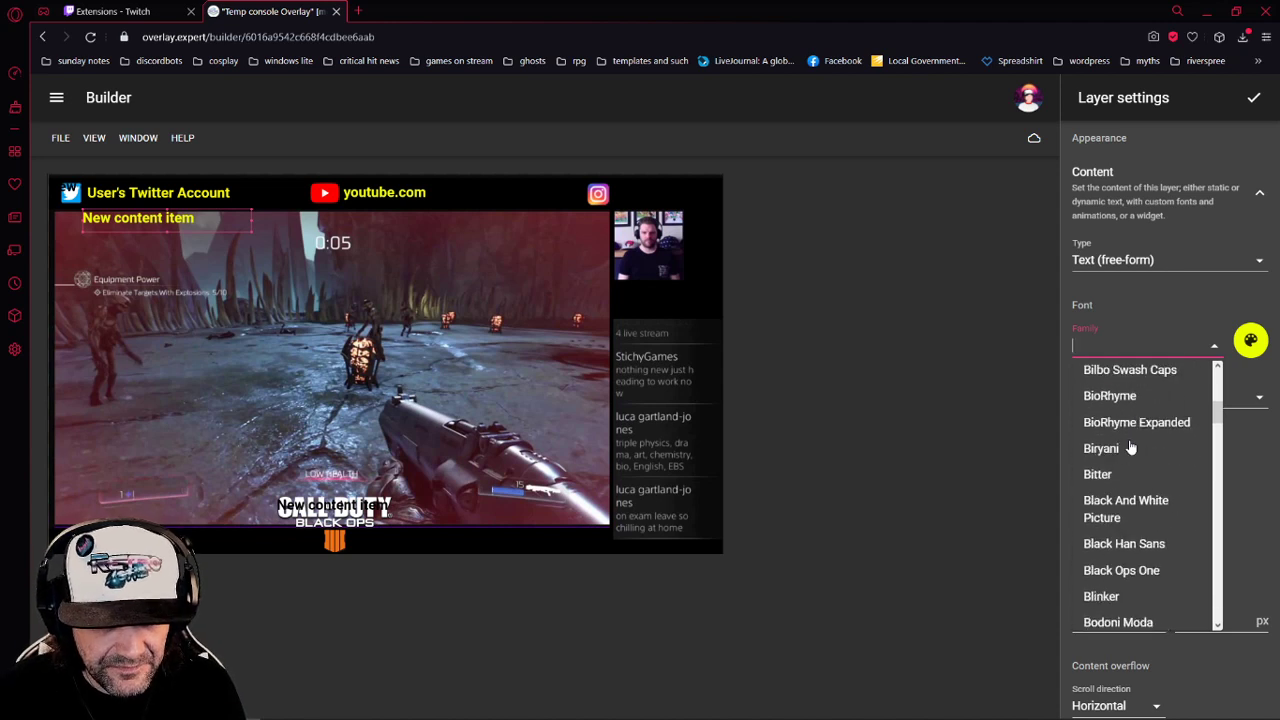
scroll(1130, 447, down, 8)
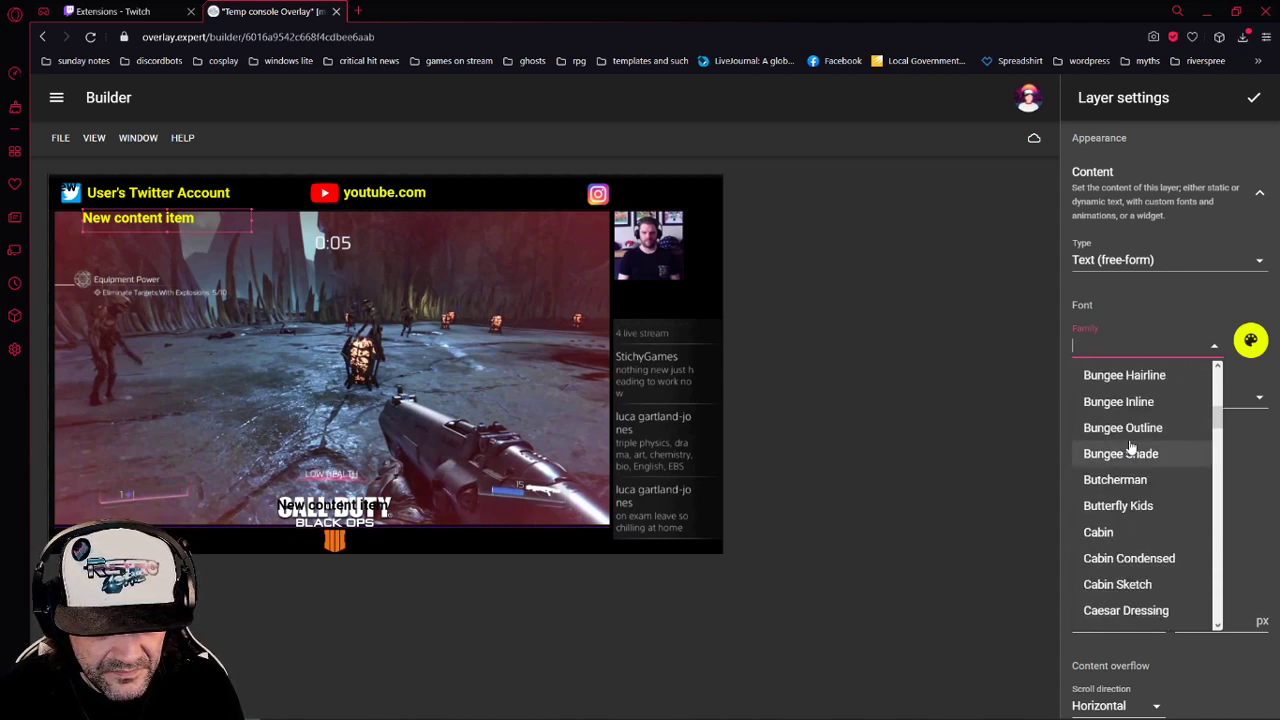
scroll(1130, 447, down, 10)
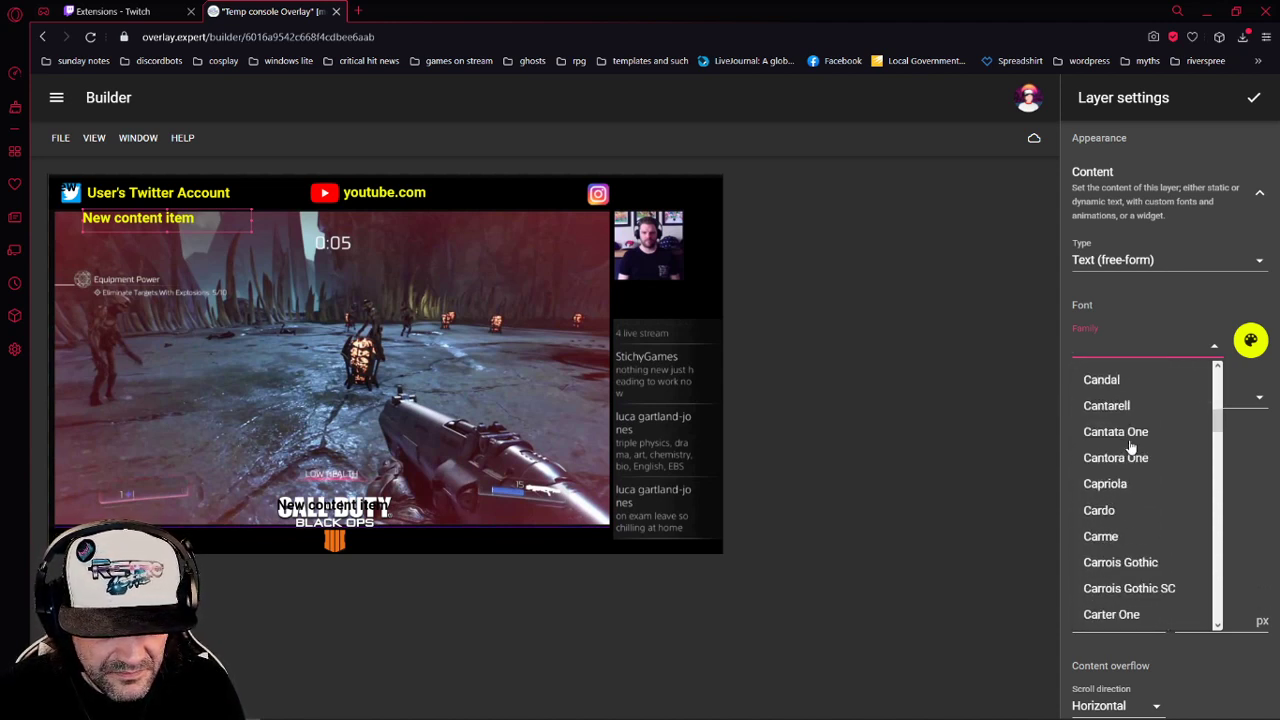
scroll(1130, 447, down, 10)
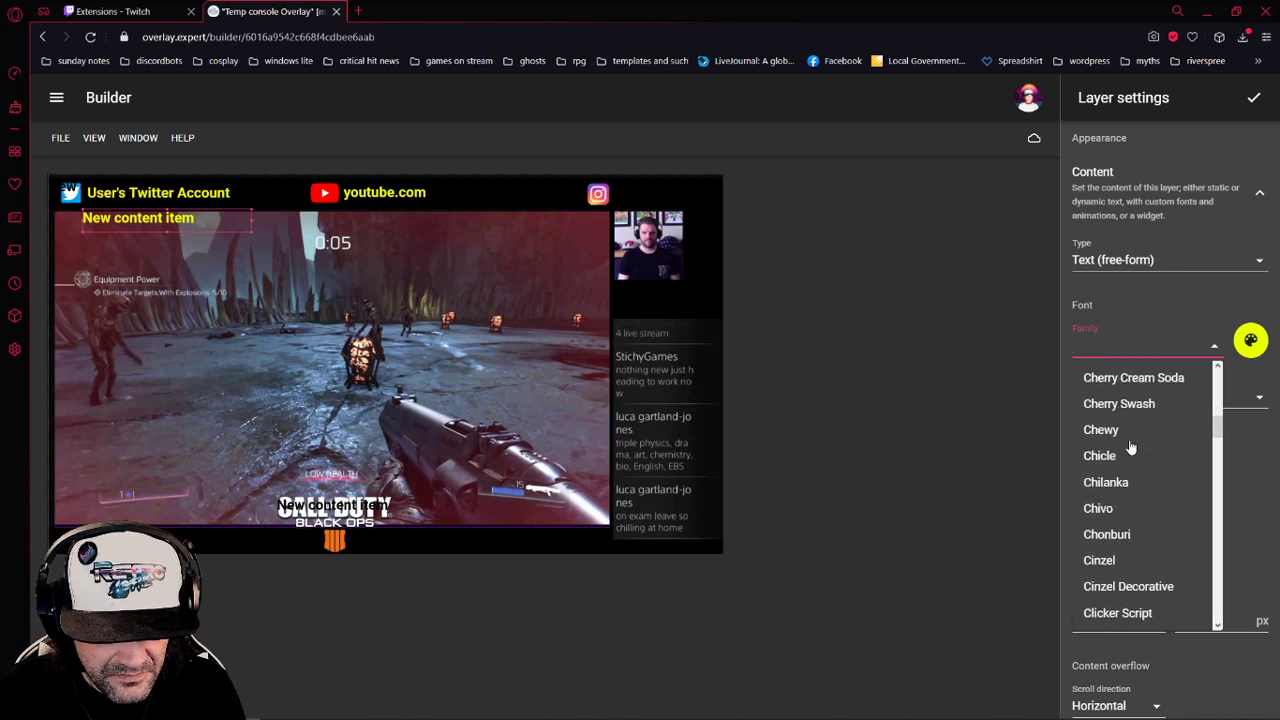
text(p)
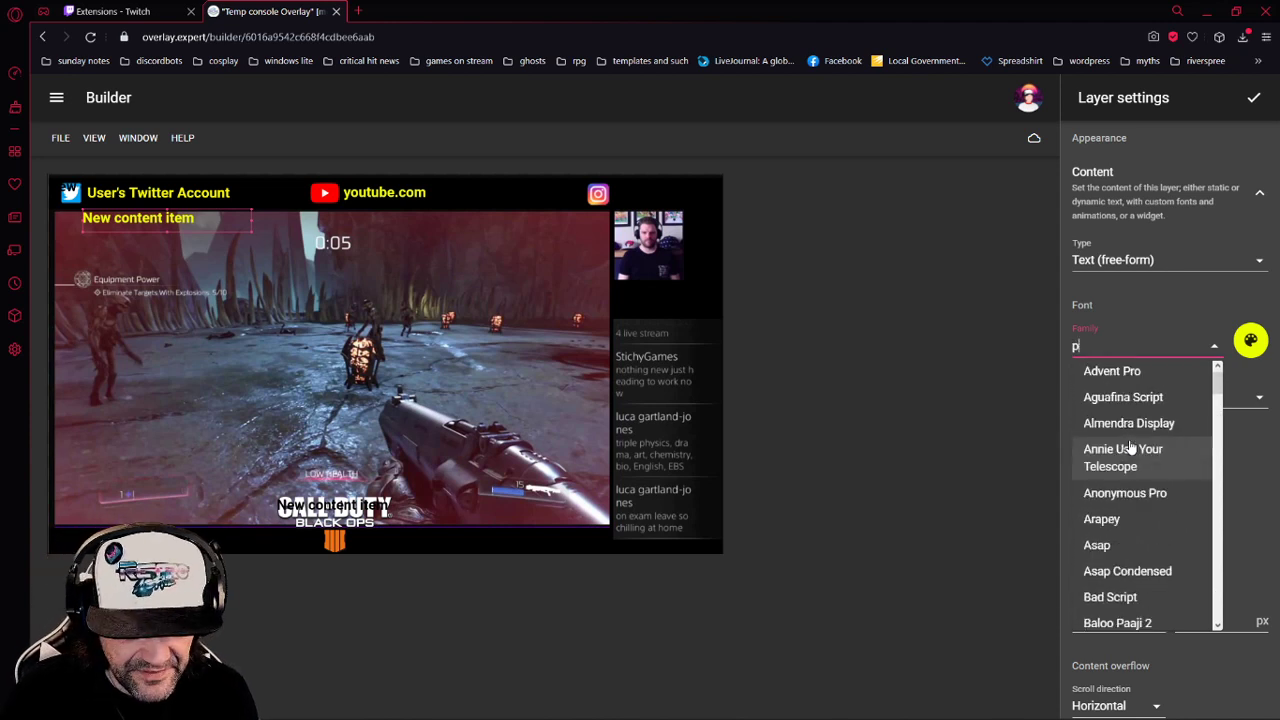
text(layer)
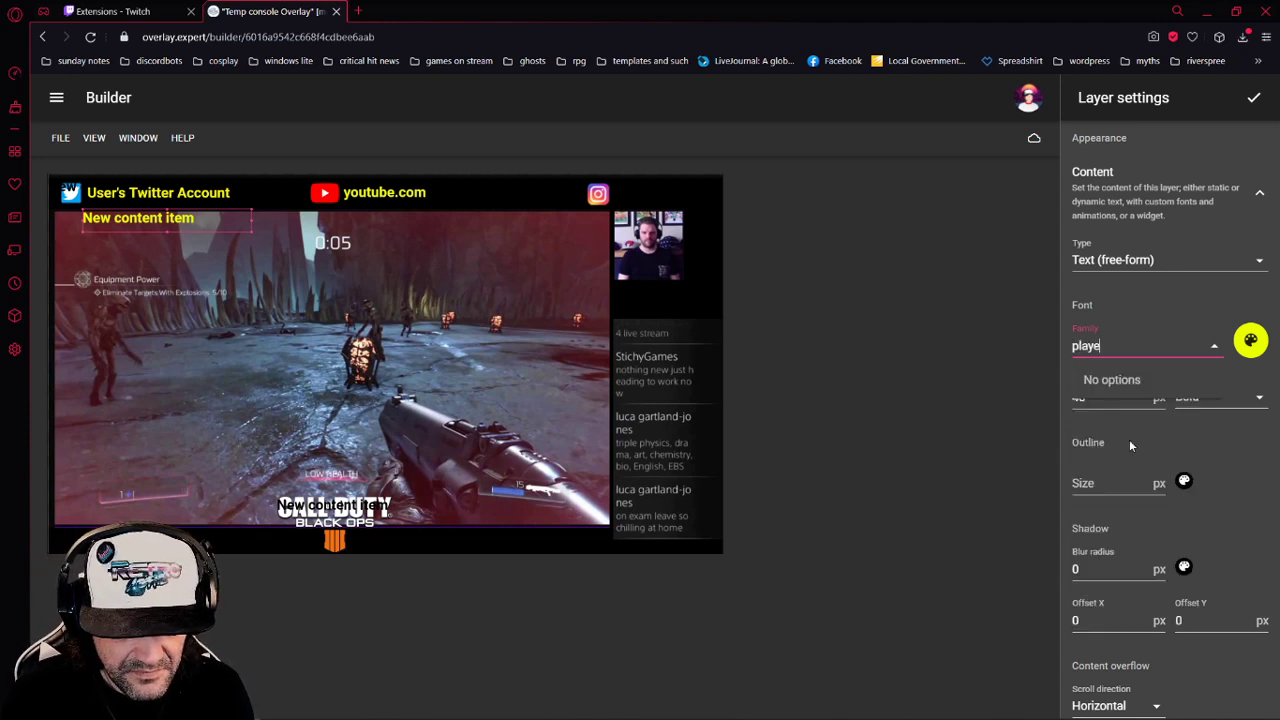
key(BackSpace)
key(BackSpace)
key(BackSpace)
key(BackSpace)
key(BackSpace)
key(BackSpace)
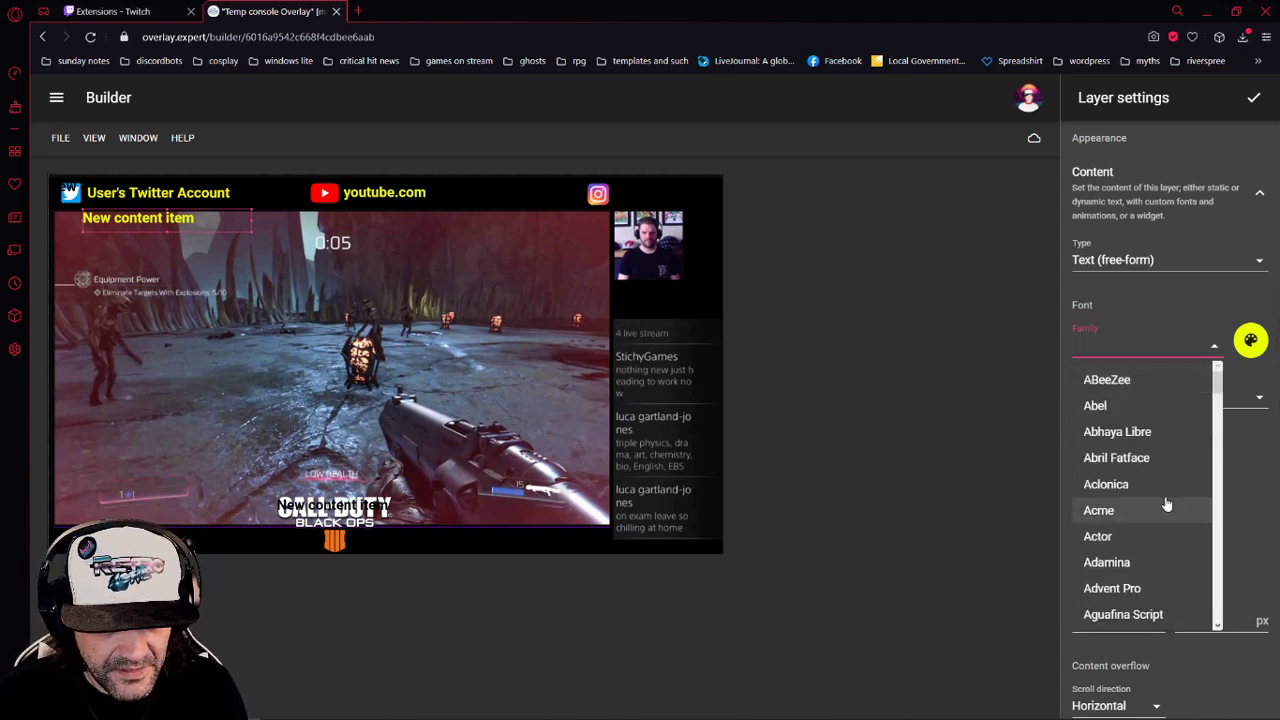
Set the new text layer's font family to Alegreya and its weight to Black (Heavy)
scroll(1140, 480, down, 3)
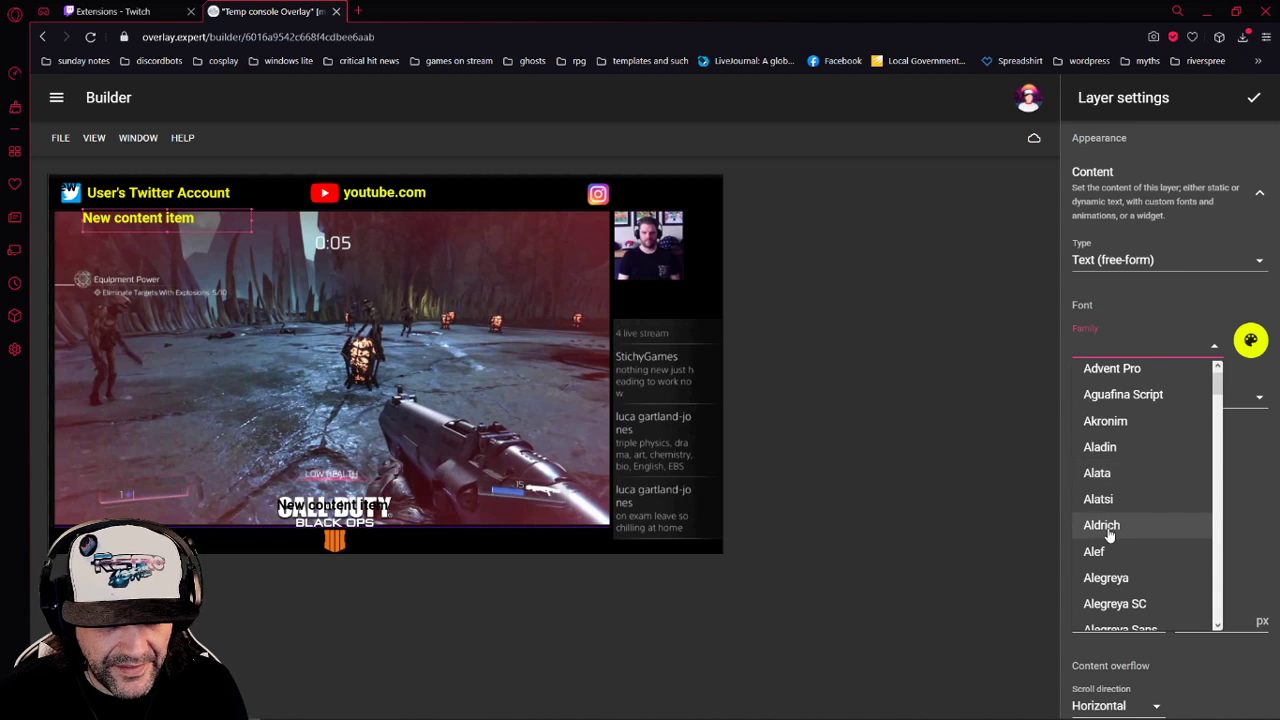
click(1106, 577)
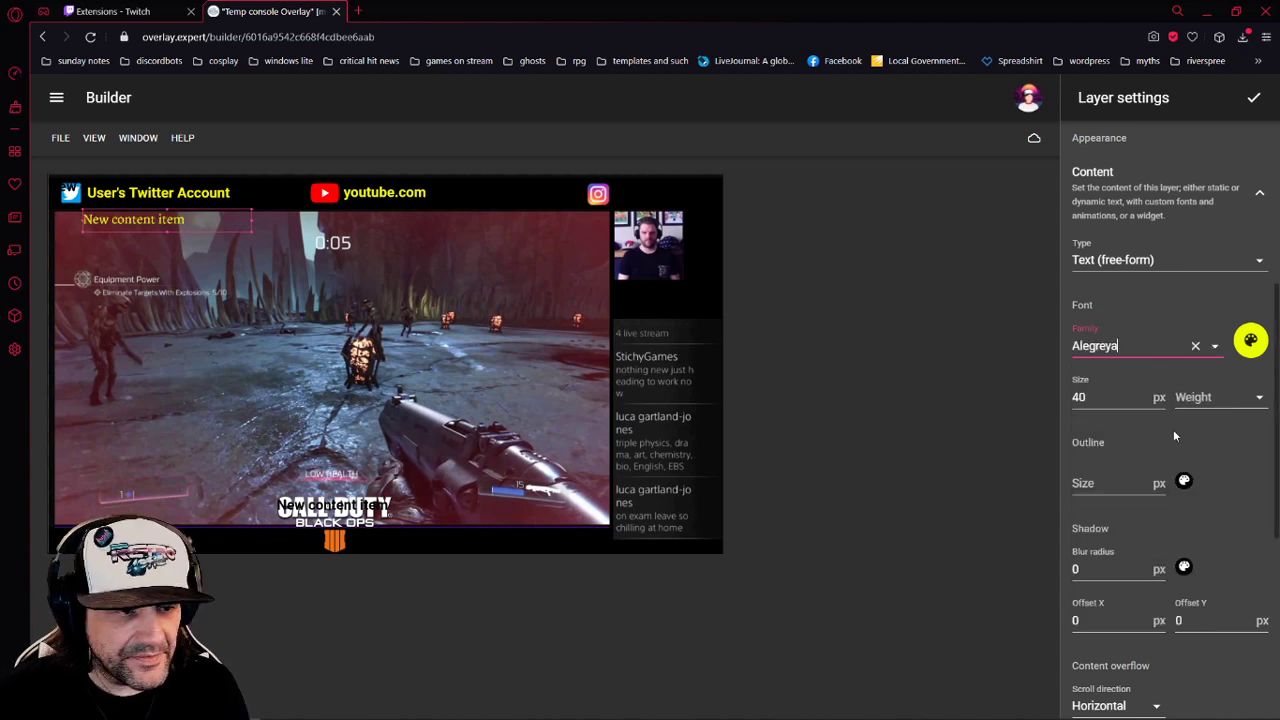
click(1205, 400)
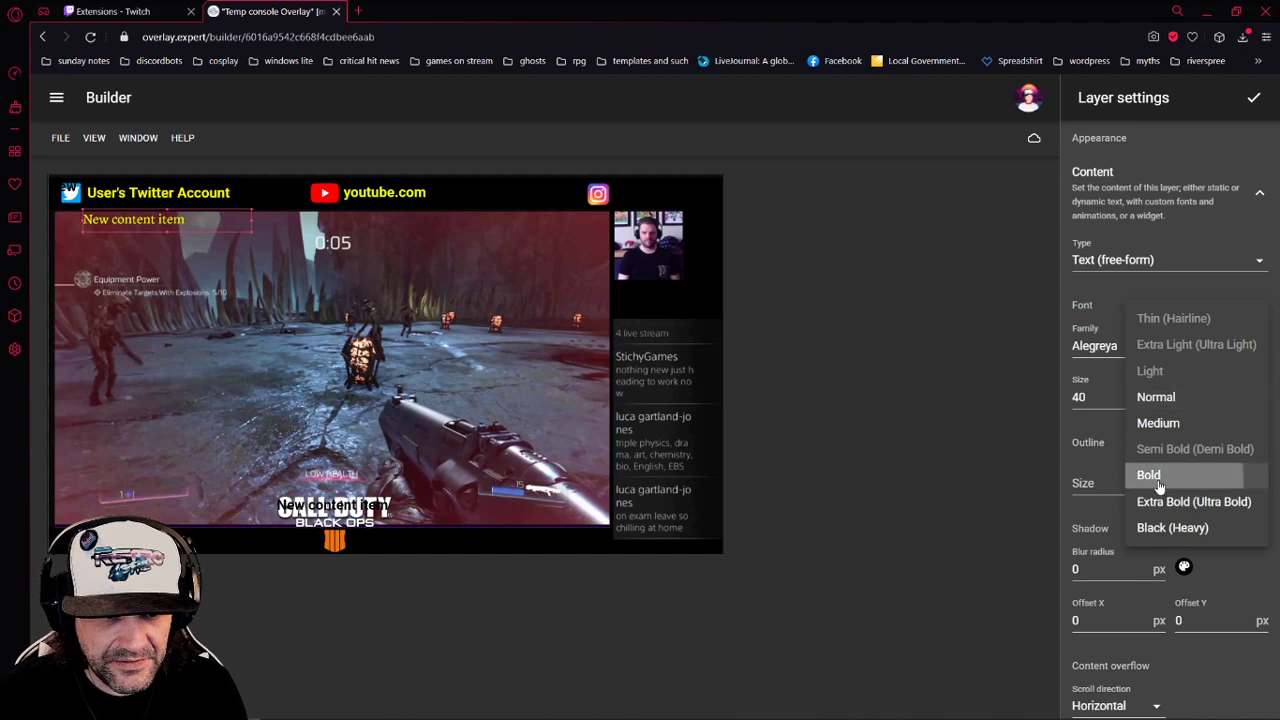
click(1158, 477)
click(1200, 396)
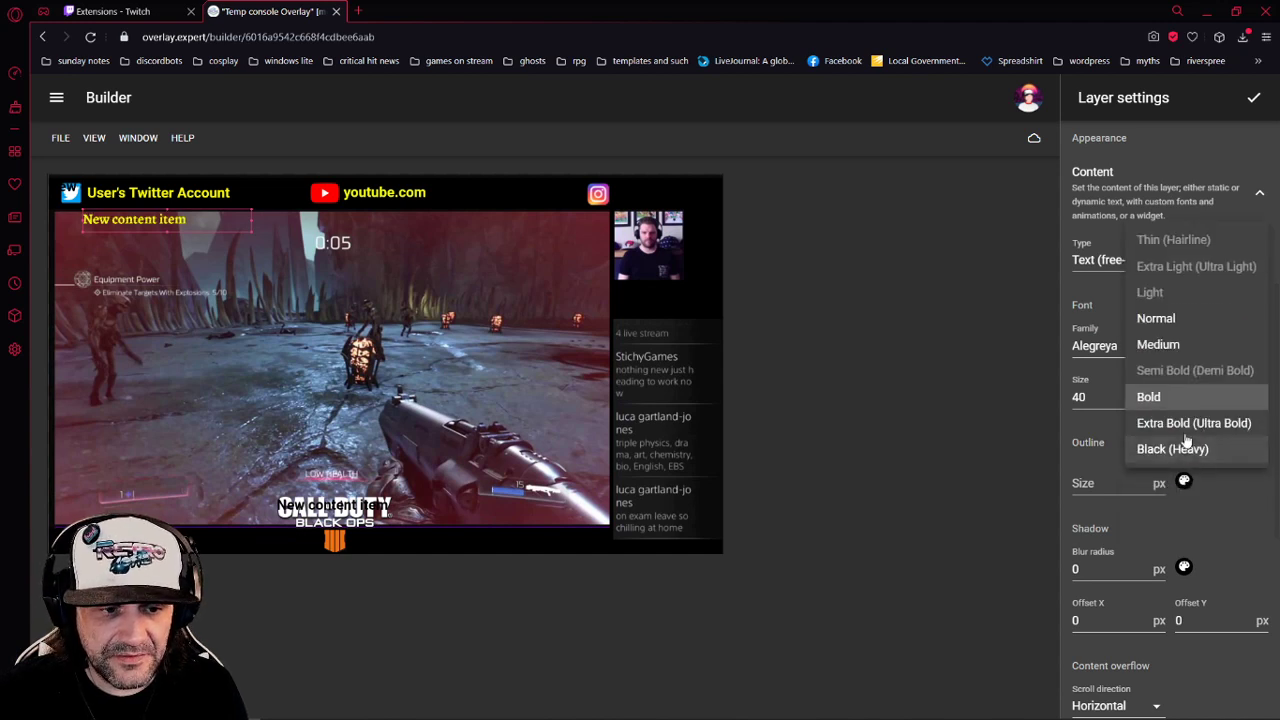
click(1188, 449)
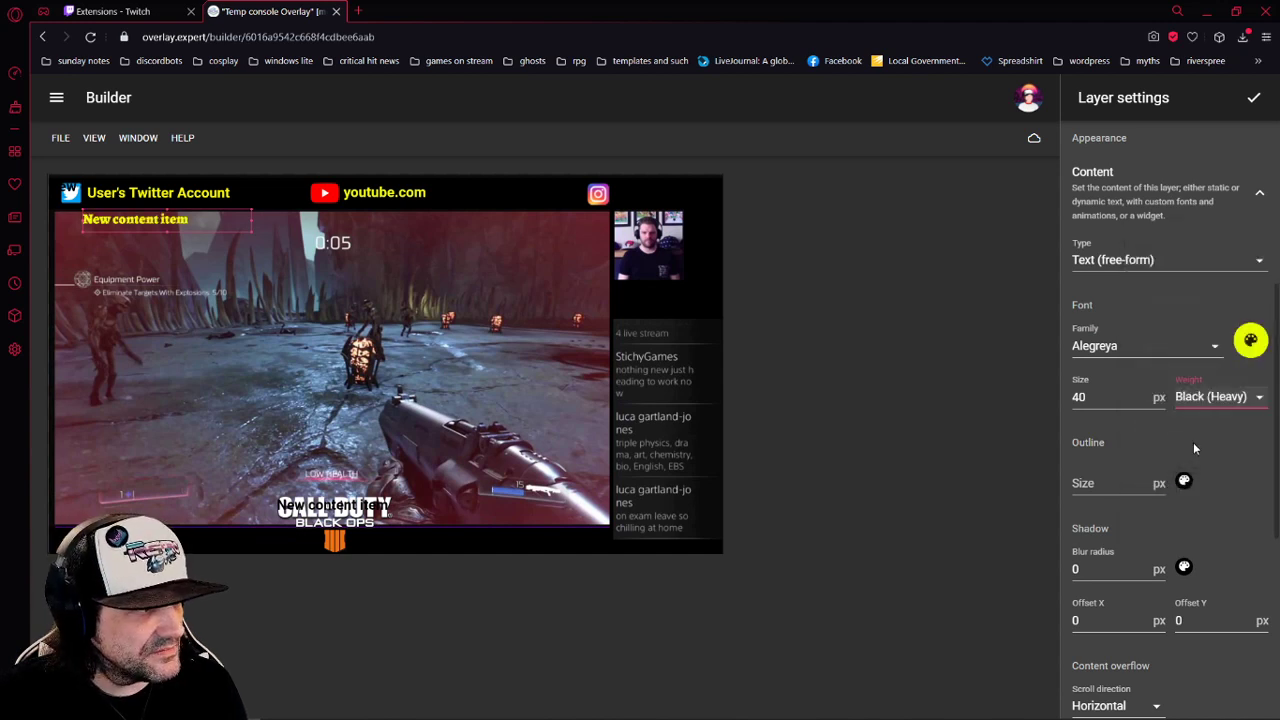
Replace the text group content of the yellow Alegreya layer with "Retro Active"
scroll(1135, 392, down, 5)
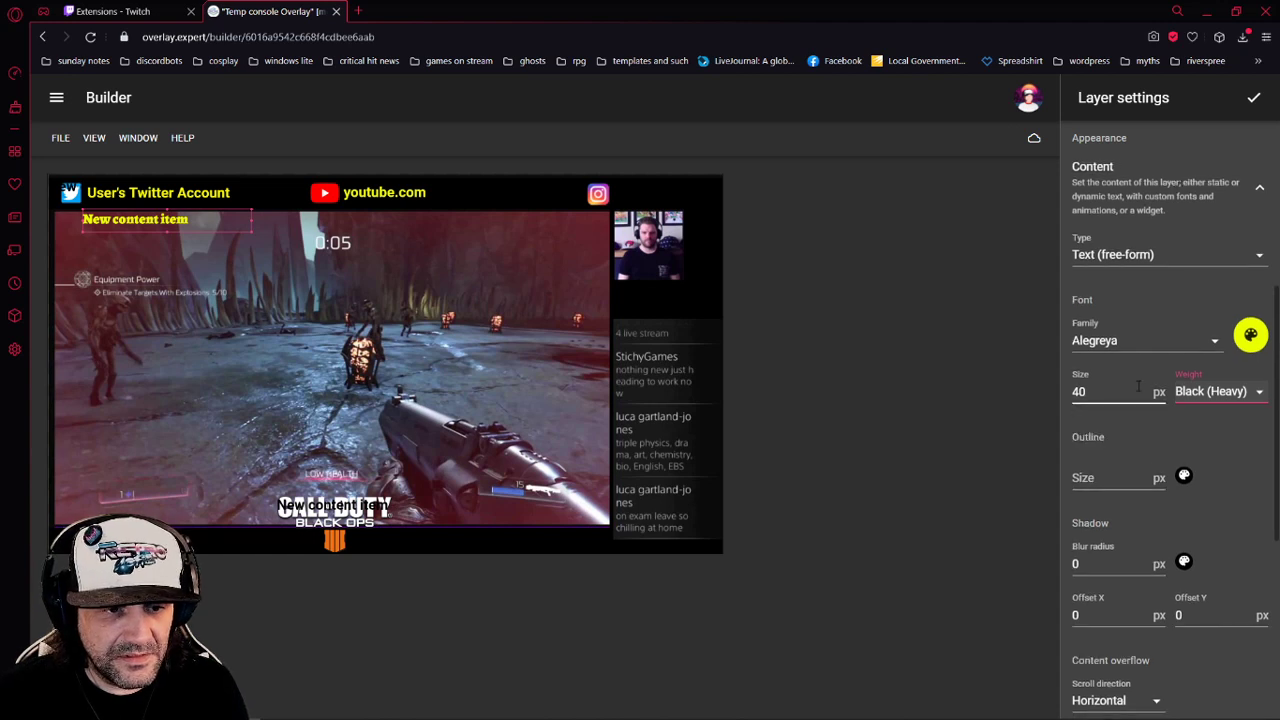
scroll(1128, 390, up, 5)
scroll(1126, 397, down, 3)
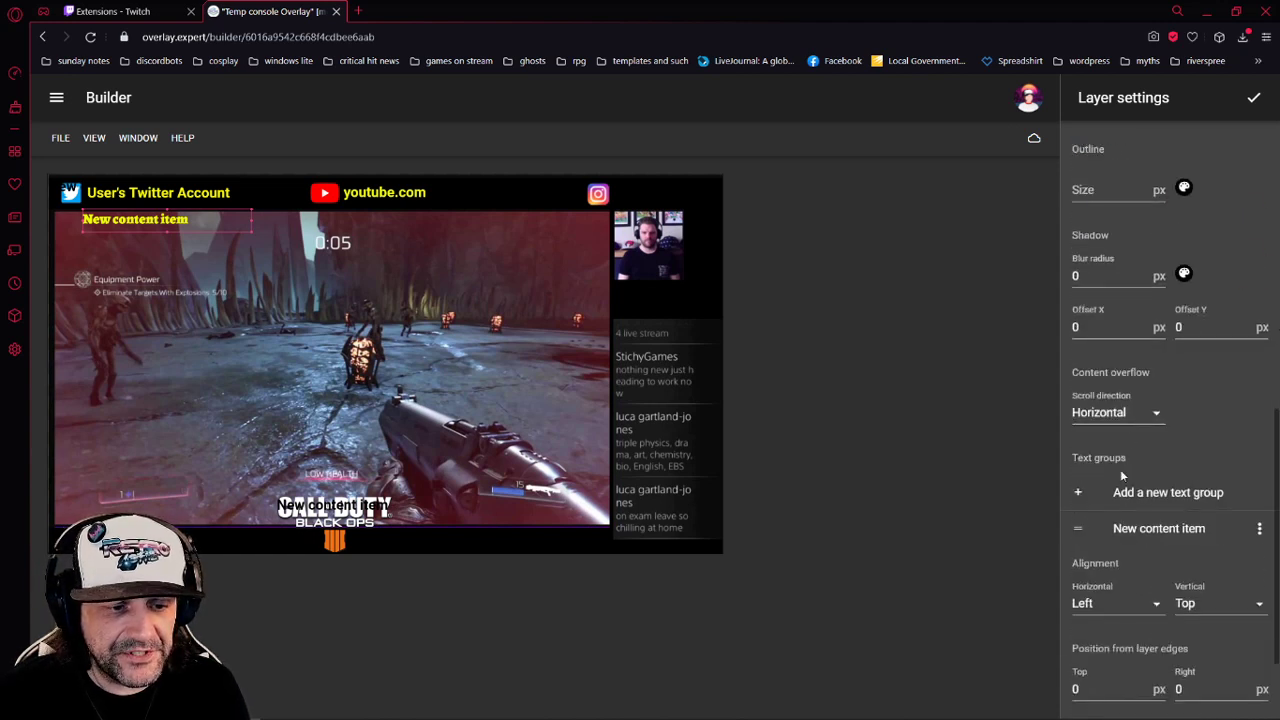
click(1128, 524)
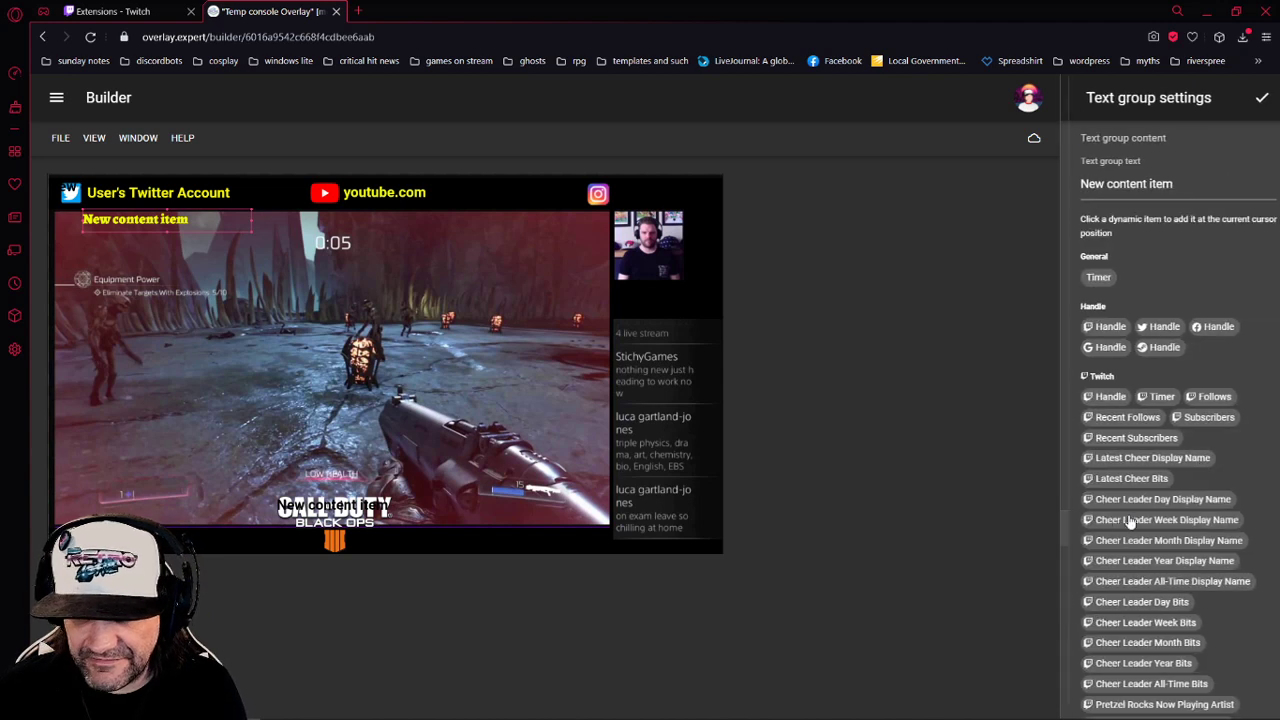
drag(1161, 183, 1084, 184)
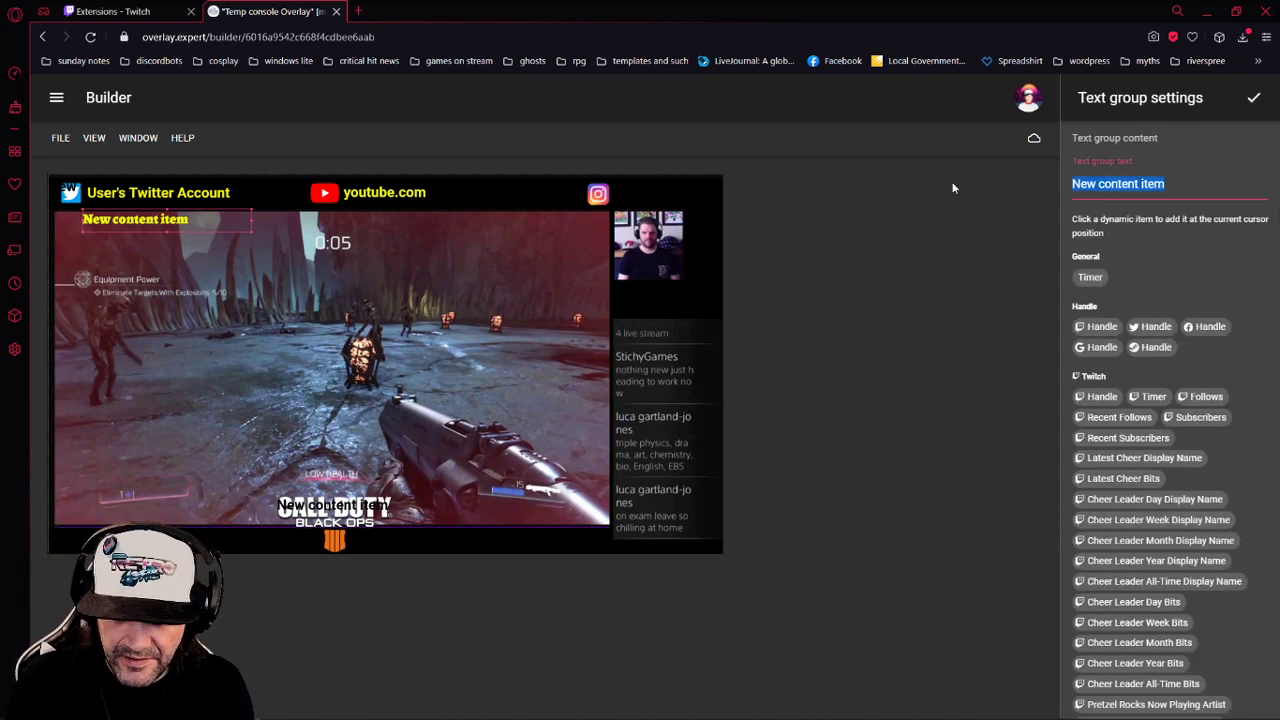
text(Retro Active)
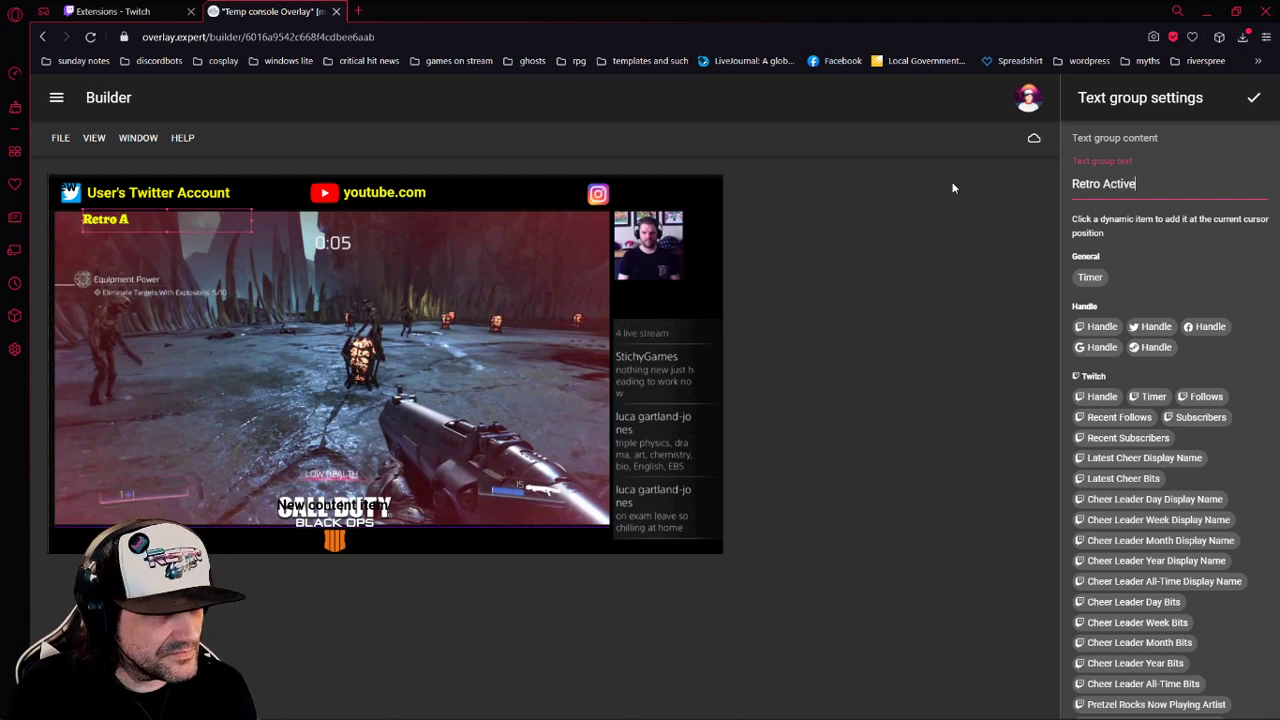
click(1254, 101)
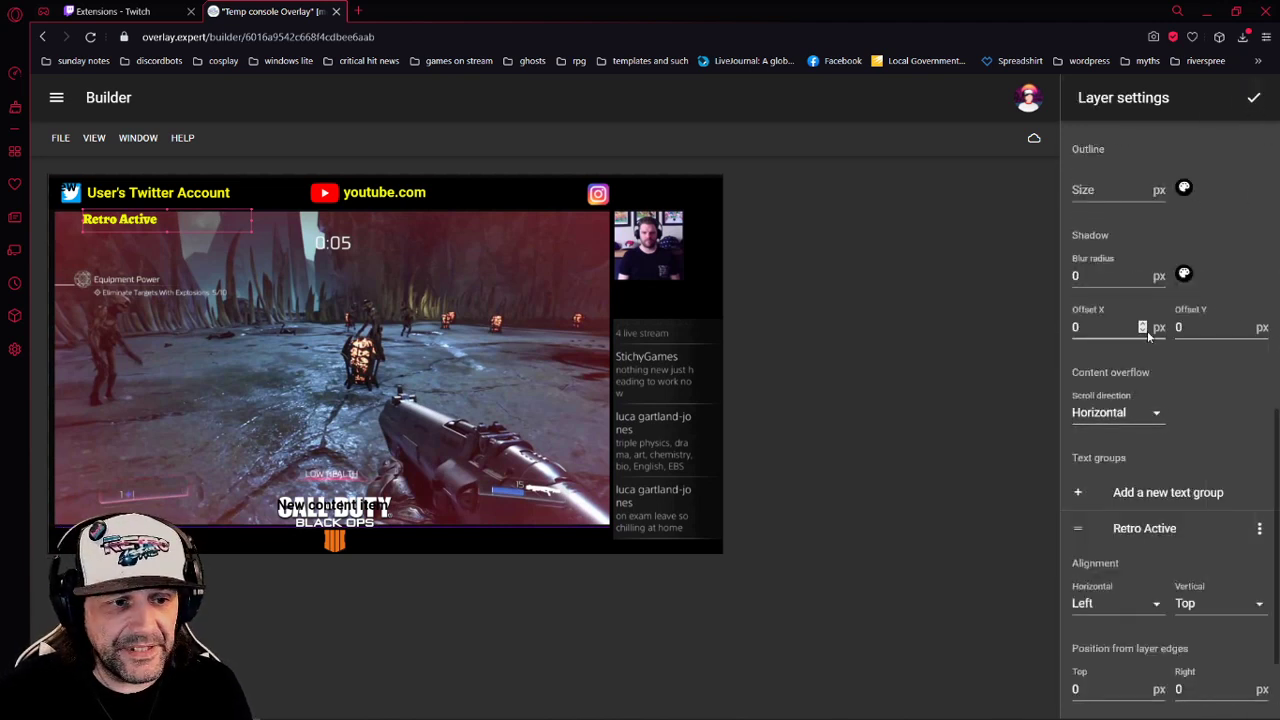
Set the Retro Active layer's overflow scroll direction to Vertical and move the layer directly beneath the webcam picture
scroll(1208, 338, down, 1)
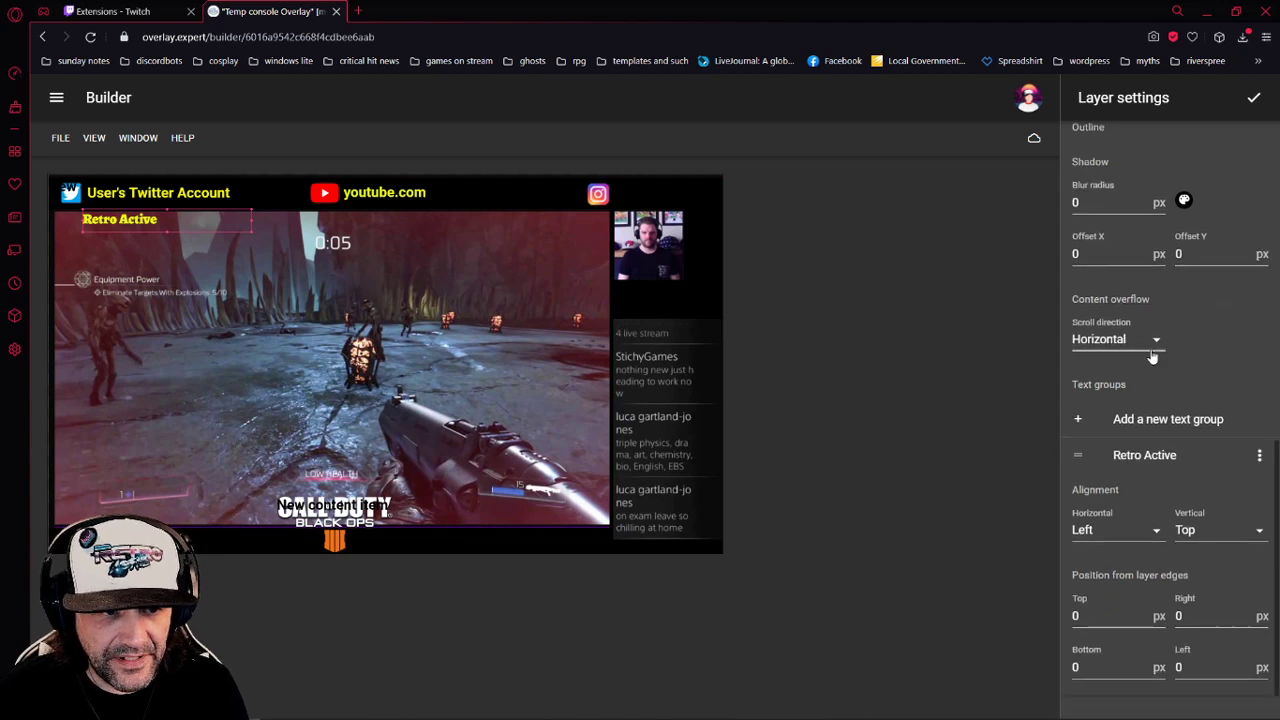
click(1152, 344)
click(1136, 368)
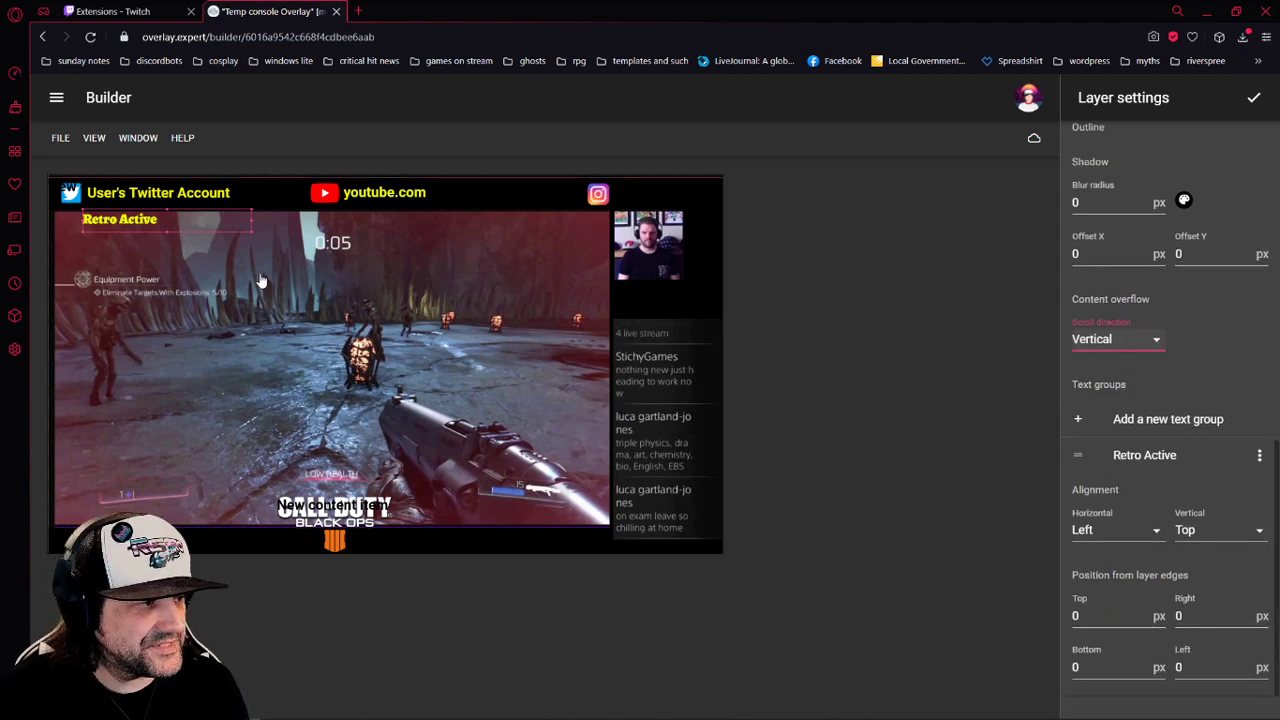
click(1231, 378)
drag(159, 217, 675, 291)
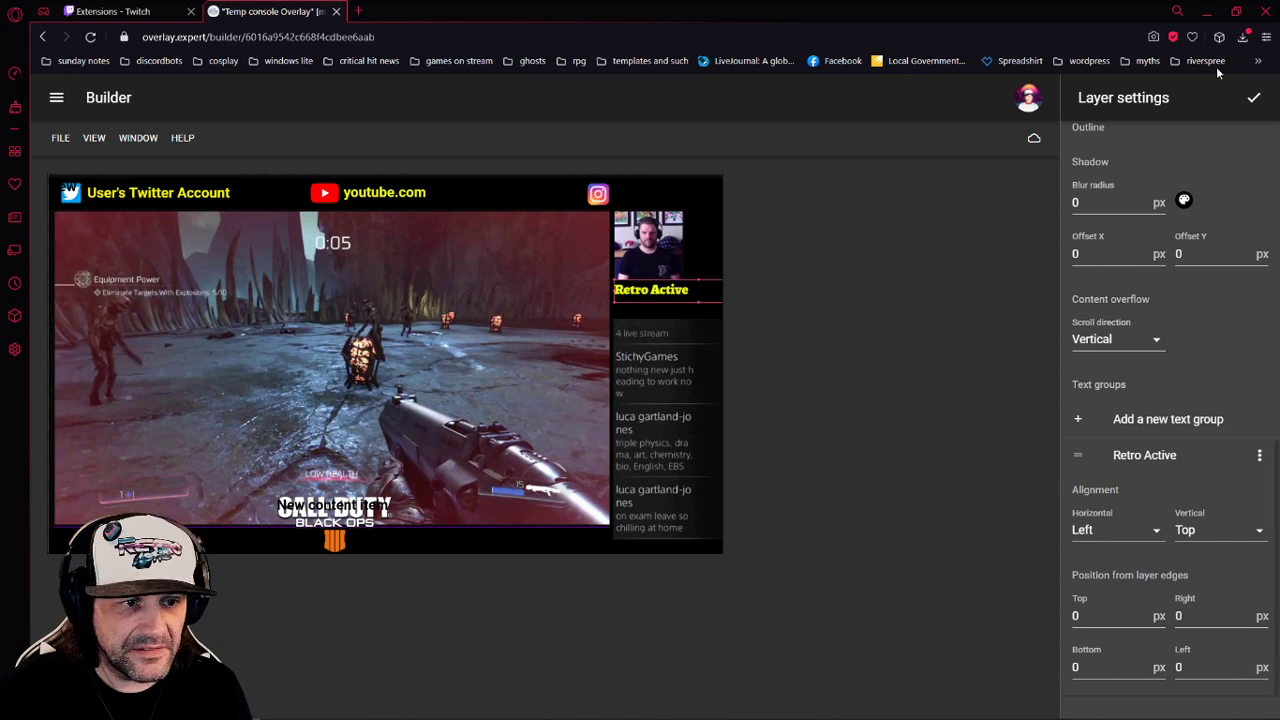
click(1253, 97)
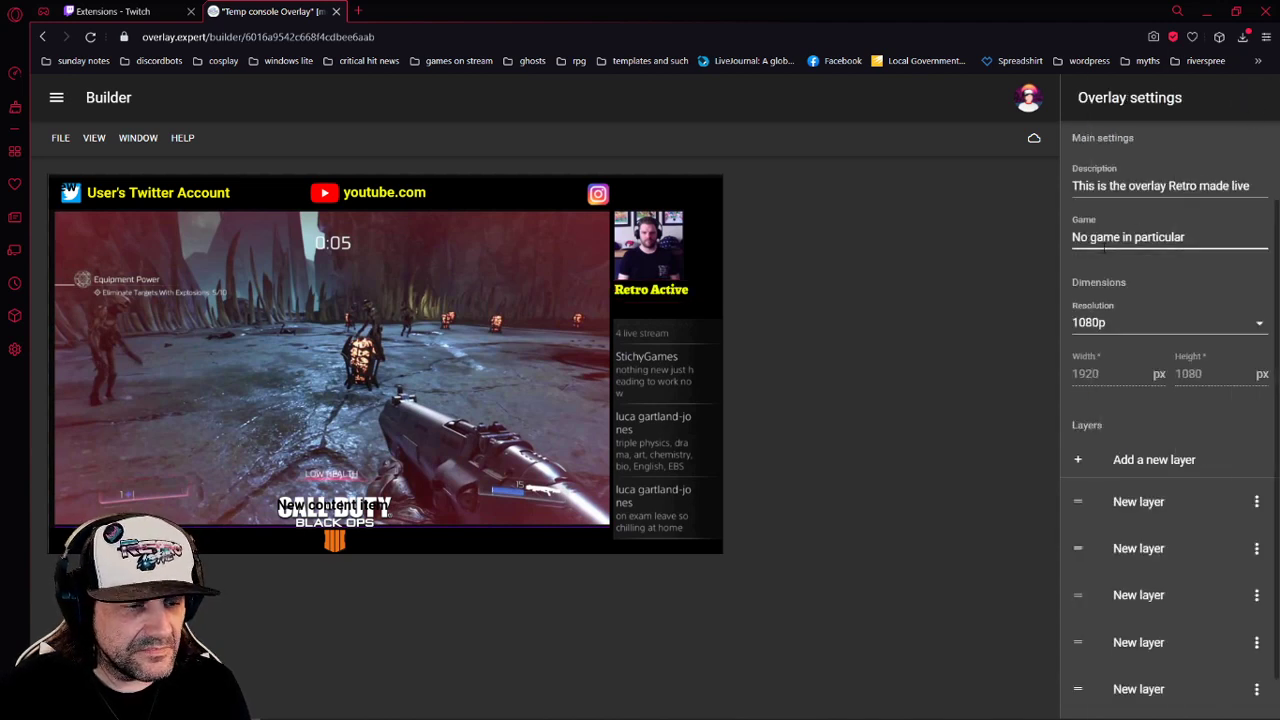
Add a new layer and append the Twitch Recent Follows dynamic item to its default text
scroll(1077, 366, down, 1)
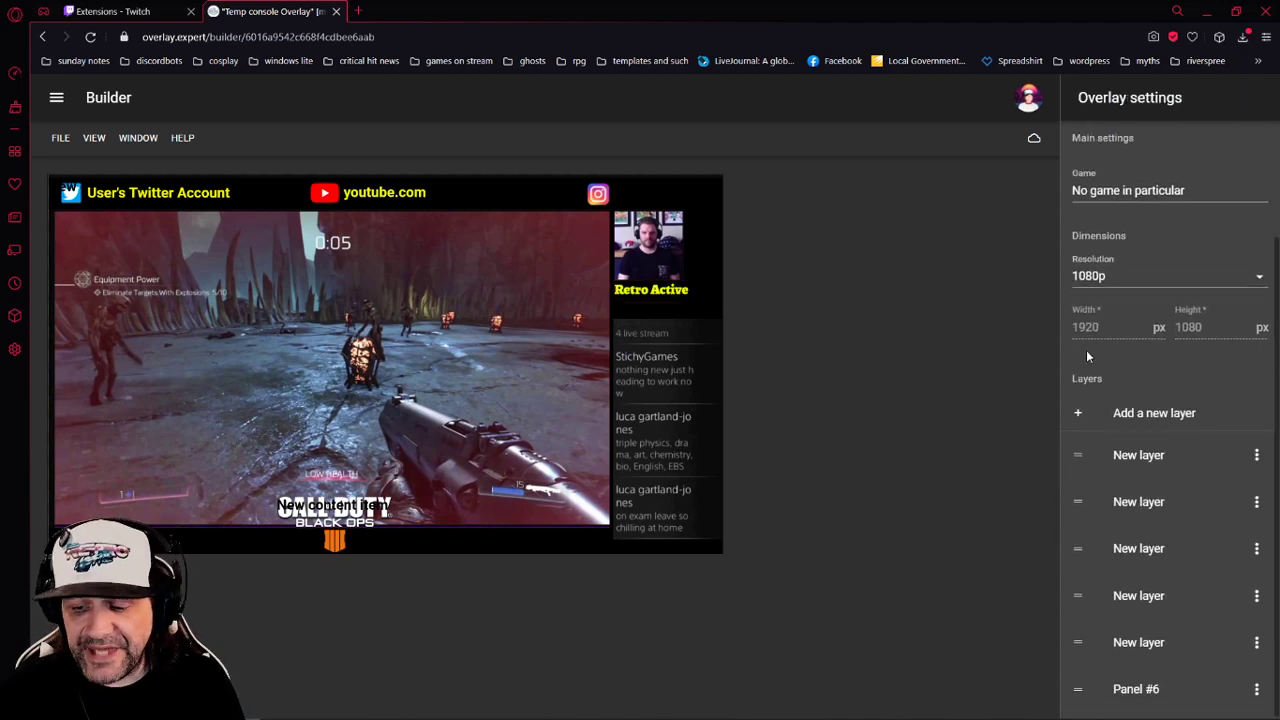
click(1135, 415)
scroll(1135, 460, down, 4)
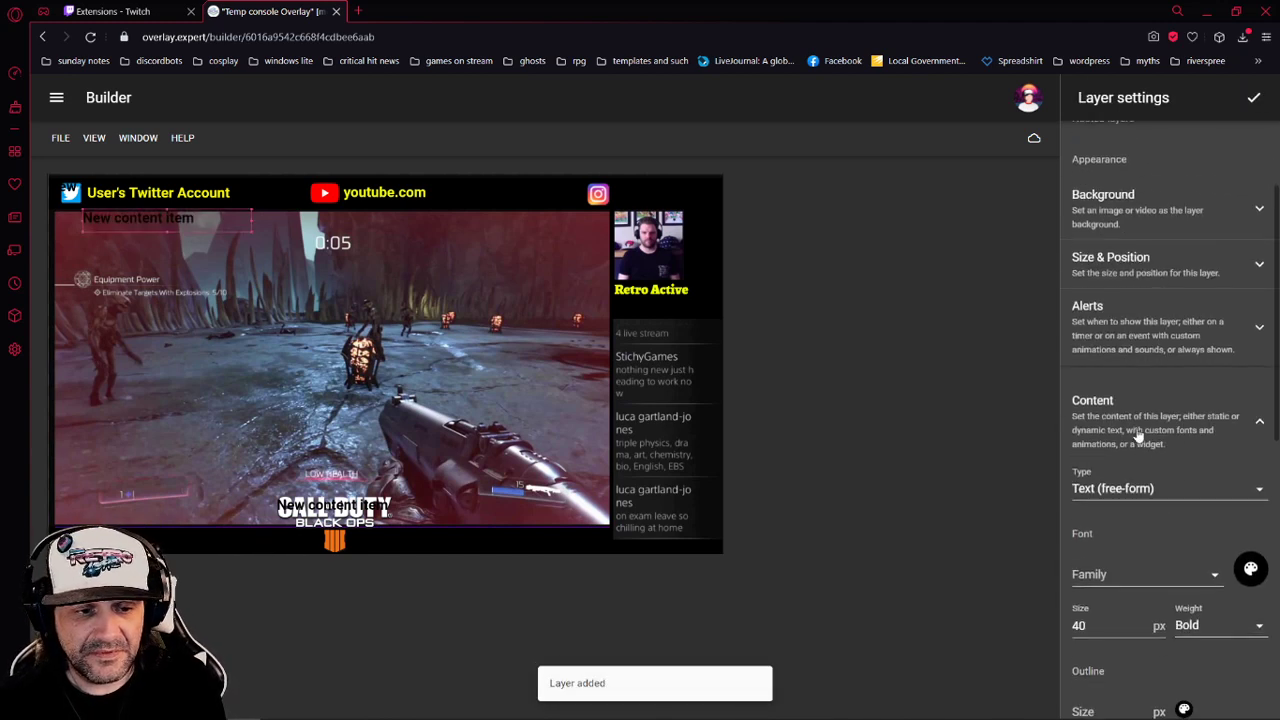
scroll(1143, 440, down, 3)
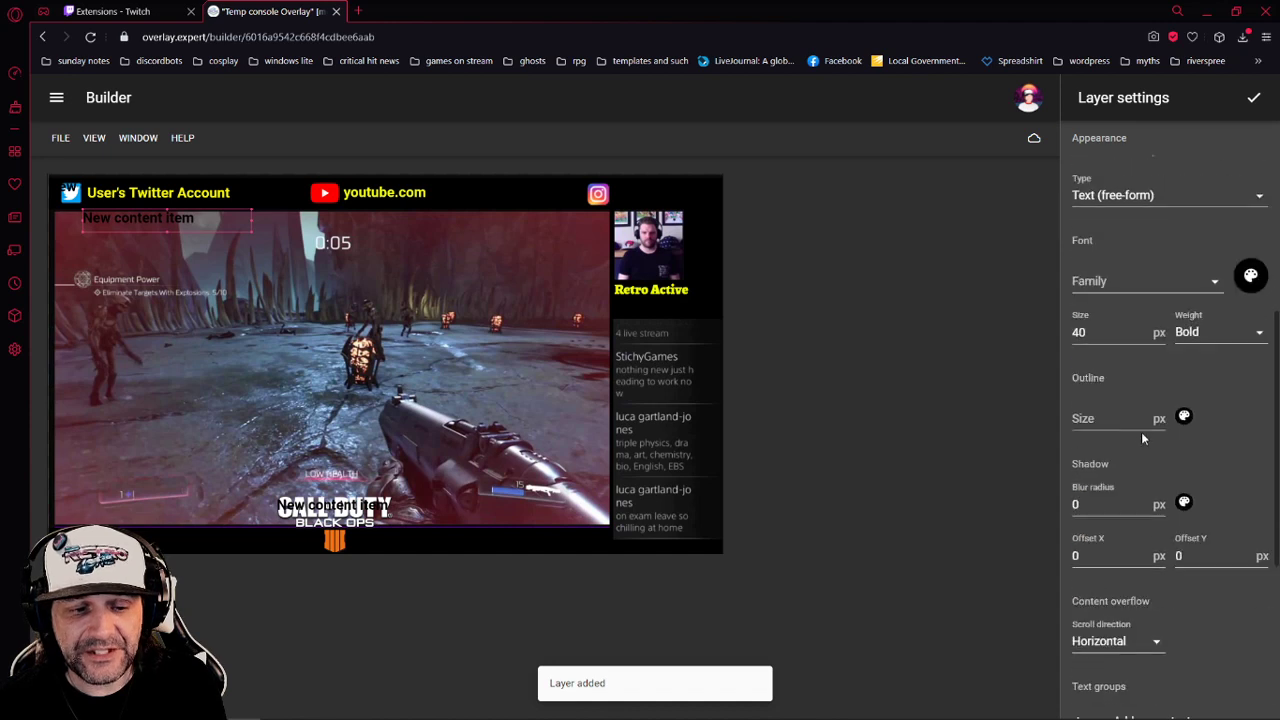
scroll(1143, 437, down, 4)
click(1135, 405)
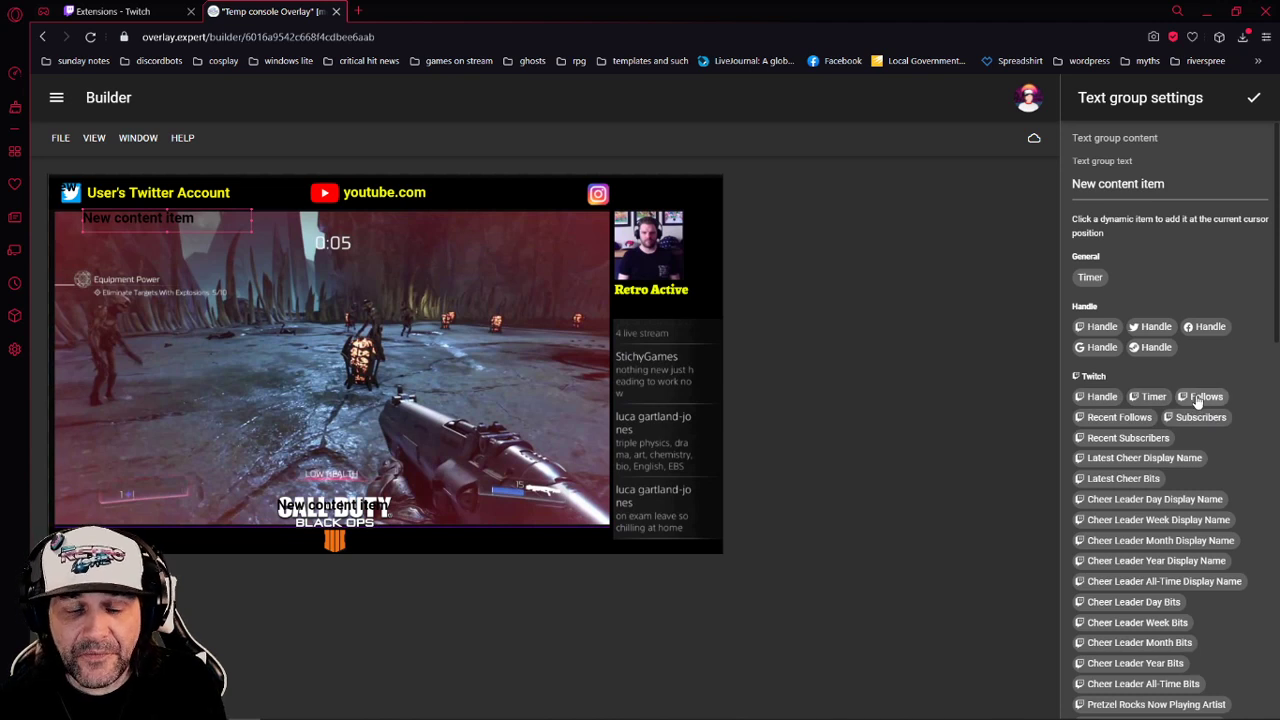
click(1120, 417)
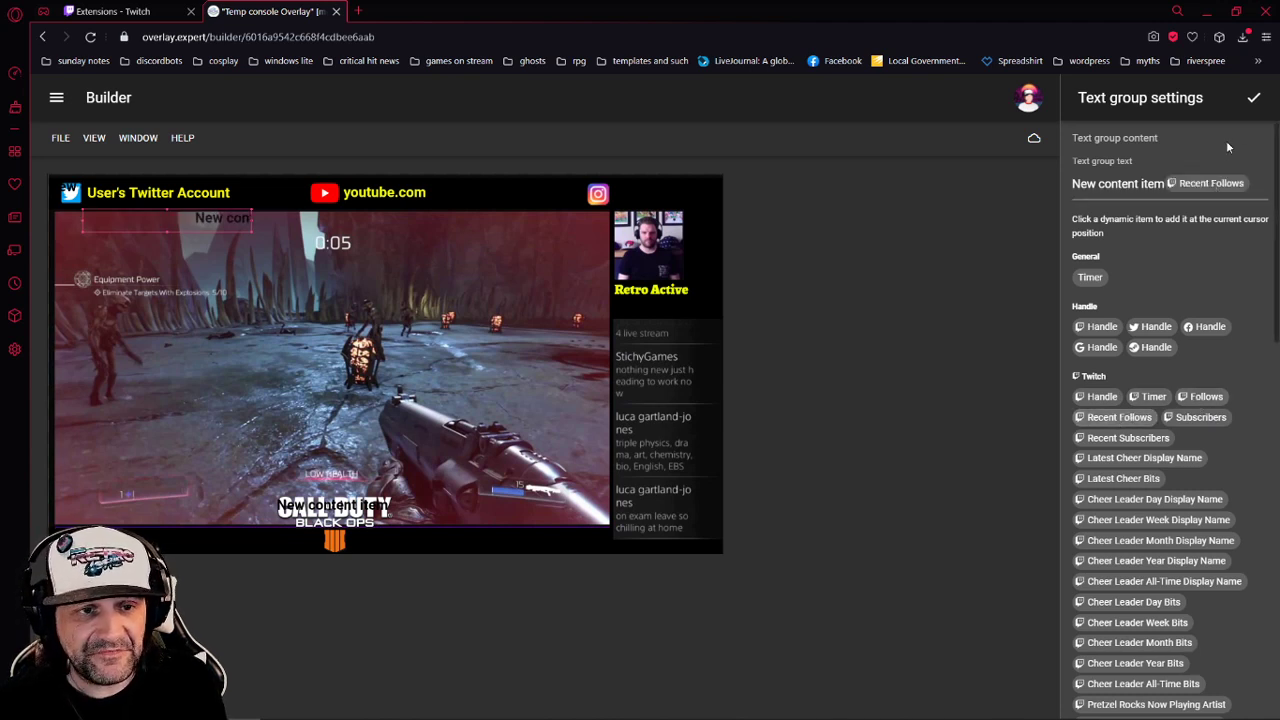
click(1254, 97)
Set the recent follows layer's text color to yellow, #DDFB06
scroll(1168, 366, up, 5)
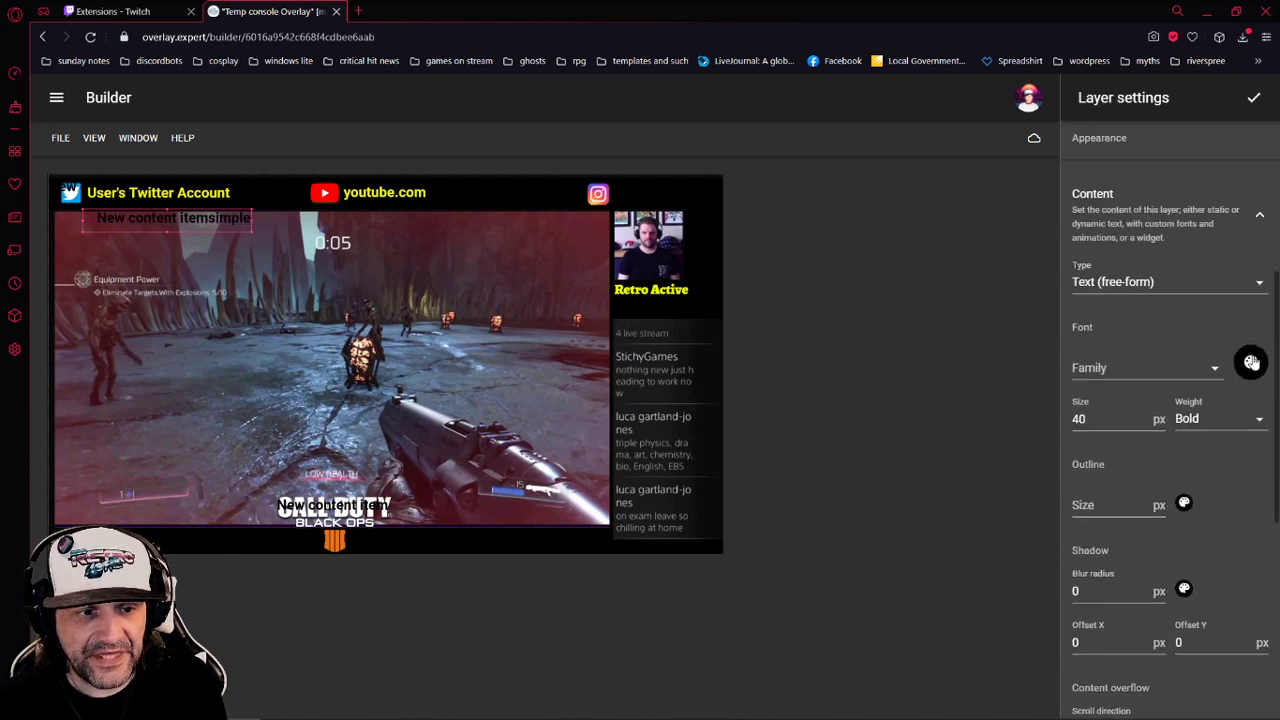
click(1251, 362)
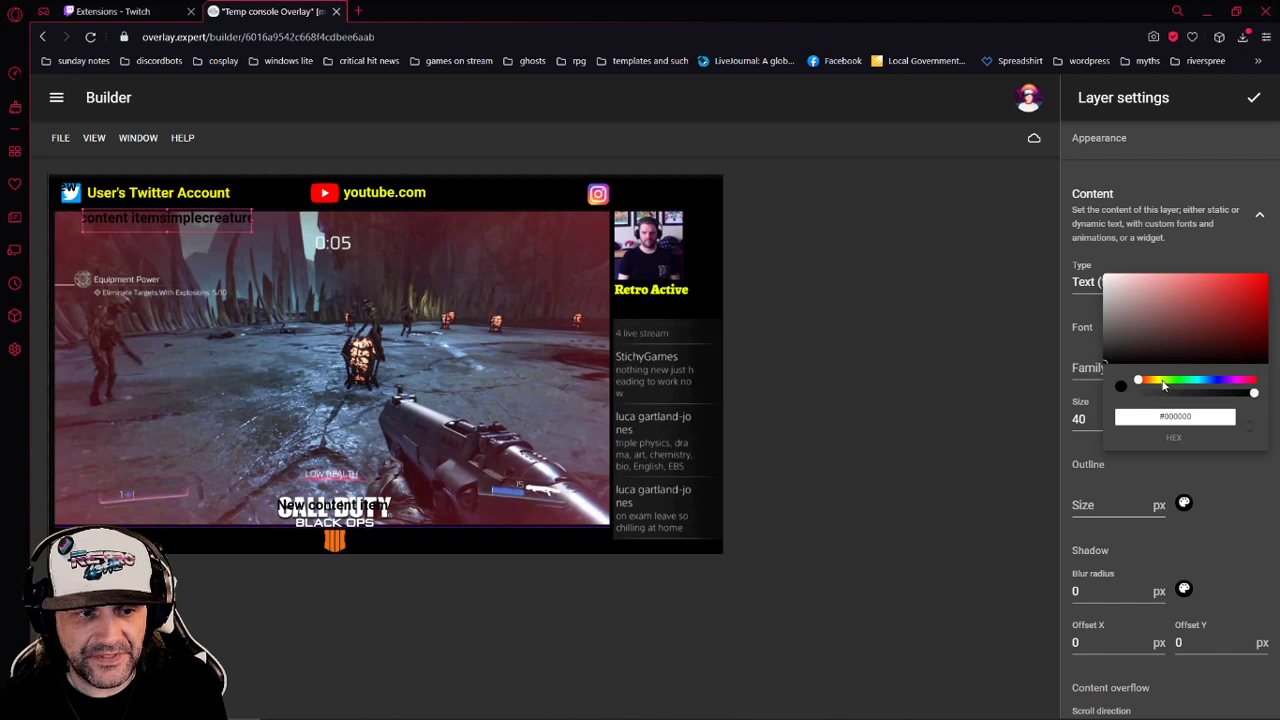
click(1160, 380)
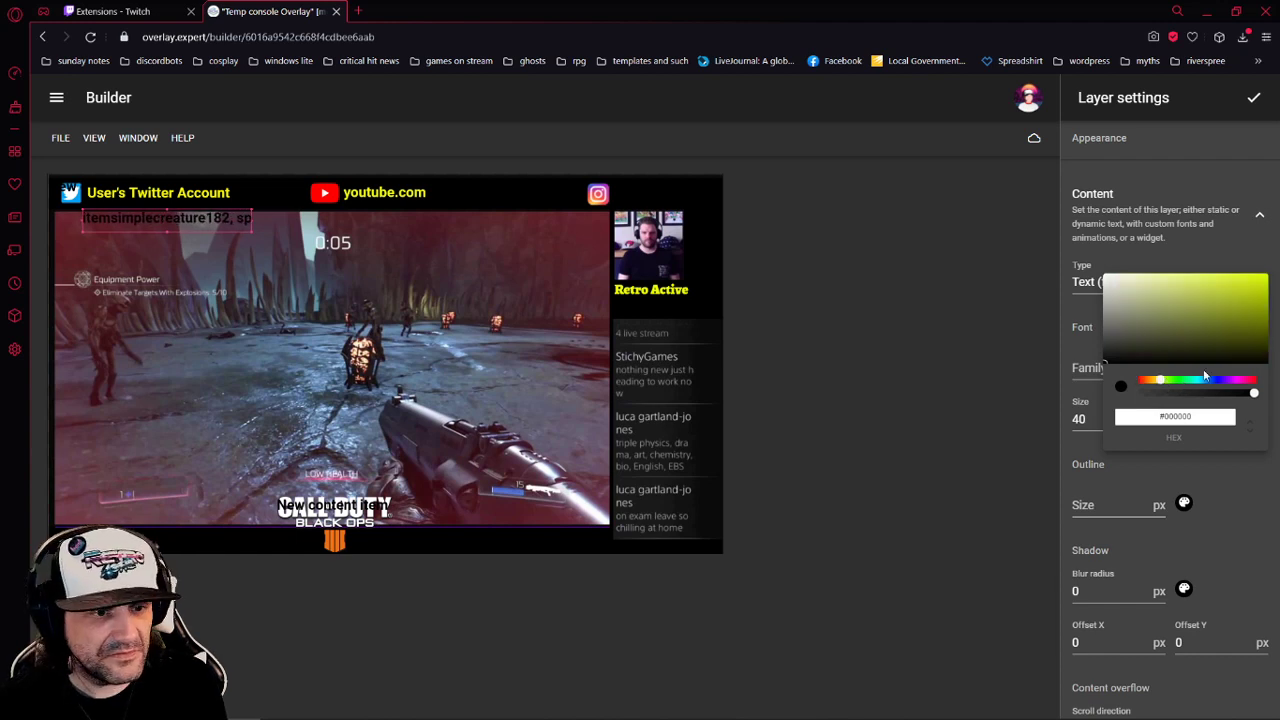
drag(1255, 305, 1267, 278)
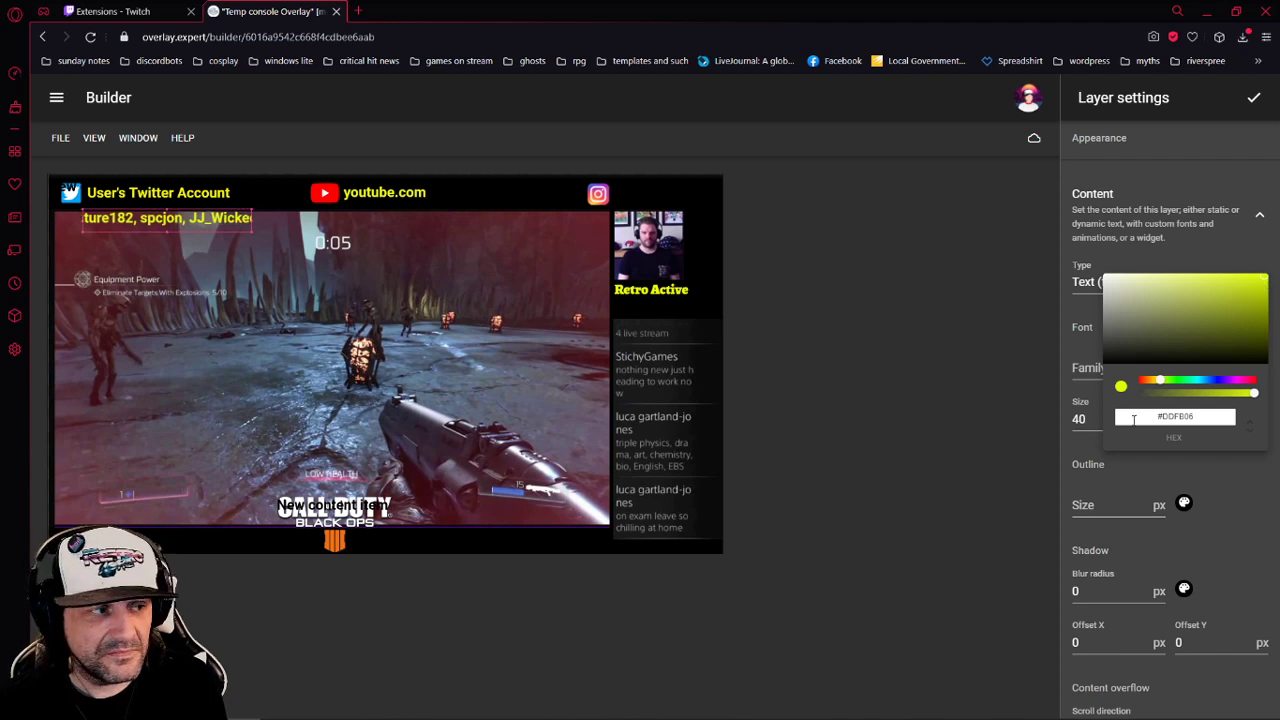
click(1208, 489)
Fit the recent follows layer into the side column beneath Retro Active and set its text color to bright green, about #26F304
drag(138, 224, 497, 306)
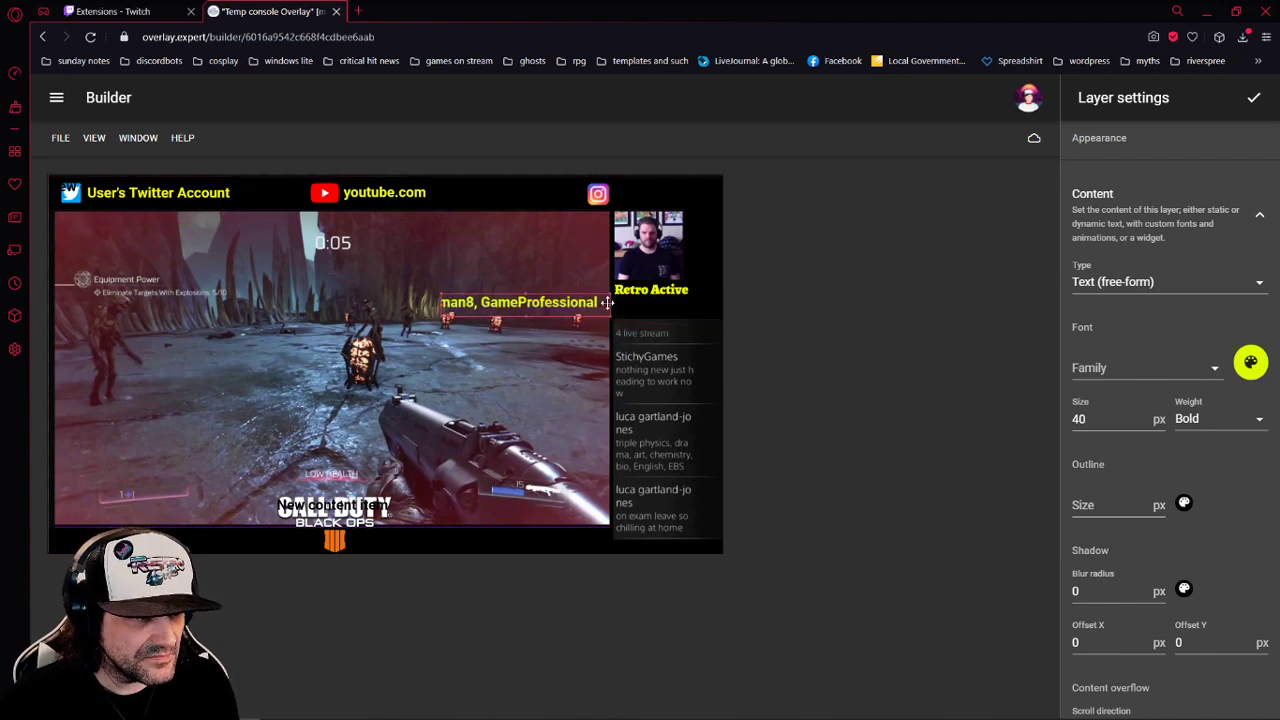
drag(607, 302, 635, 307)
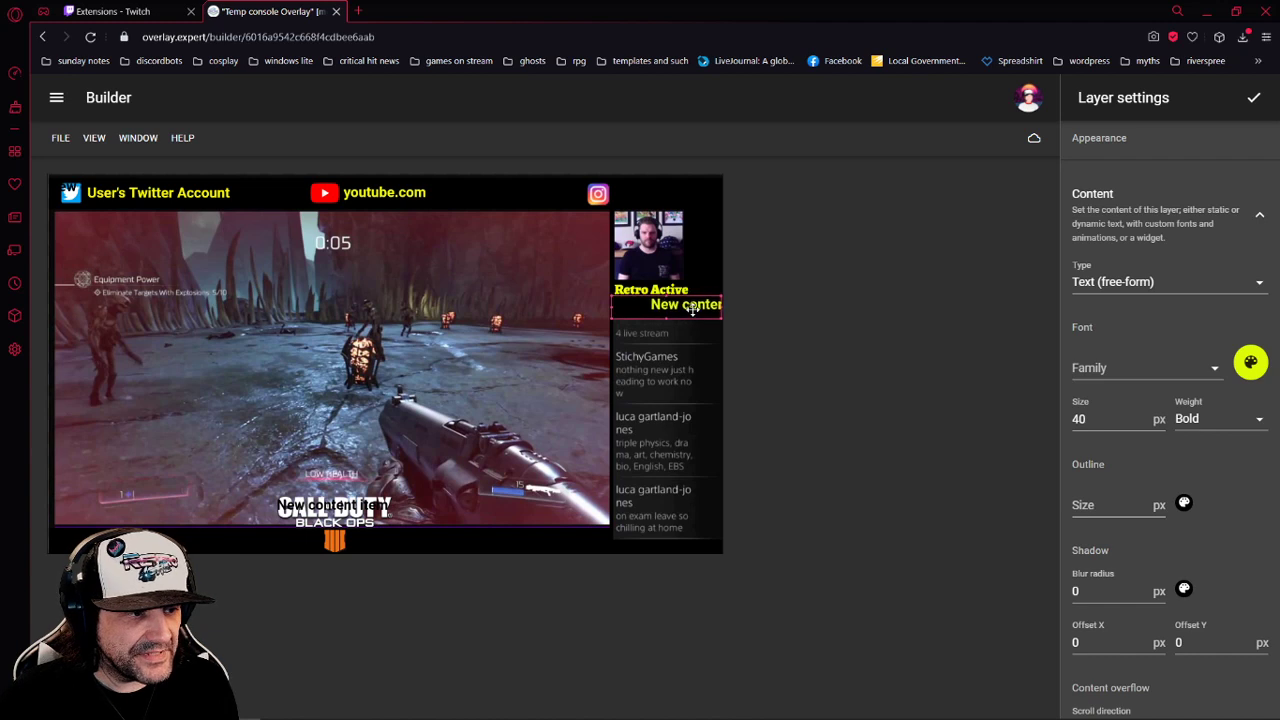
click(1249, 366)
click(1176, 382)
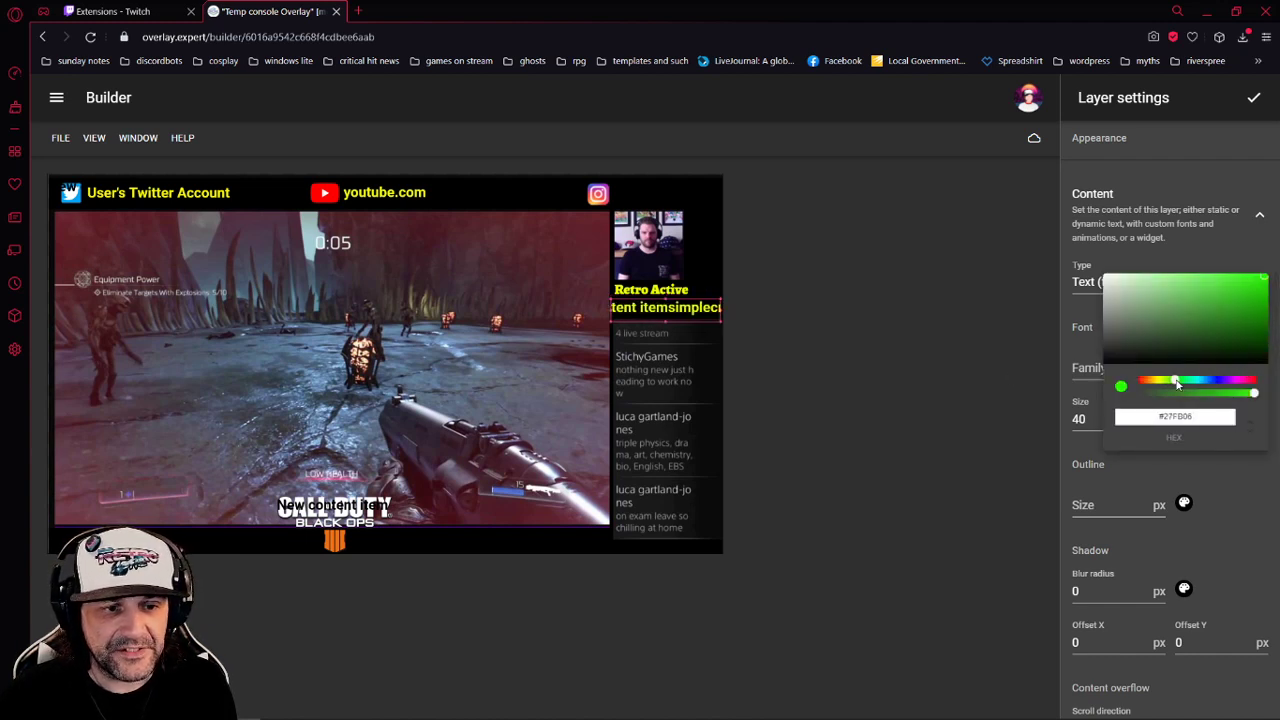
drag(1243, 312, 1267, 285)
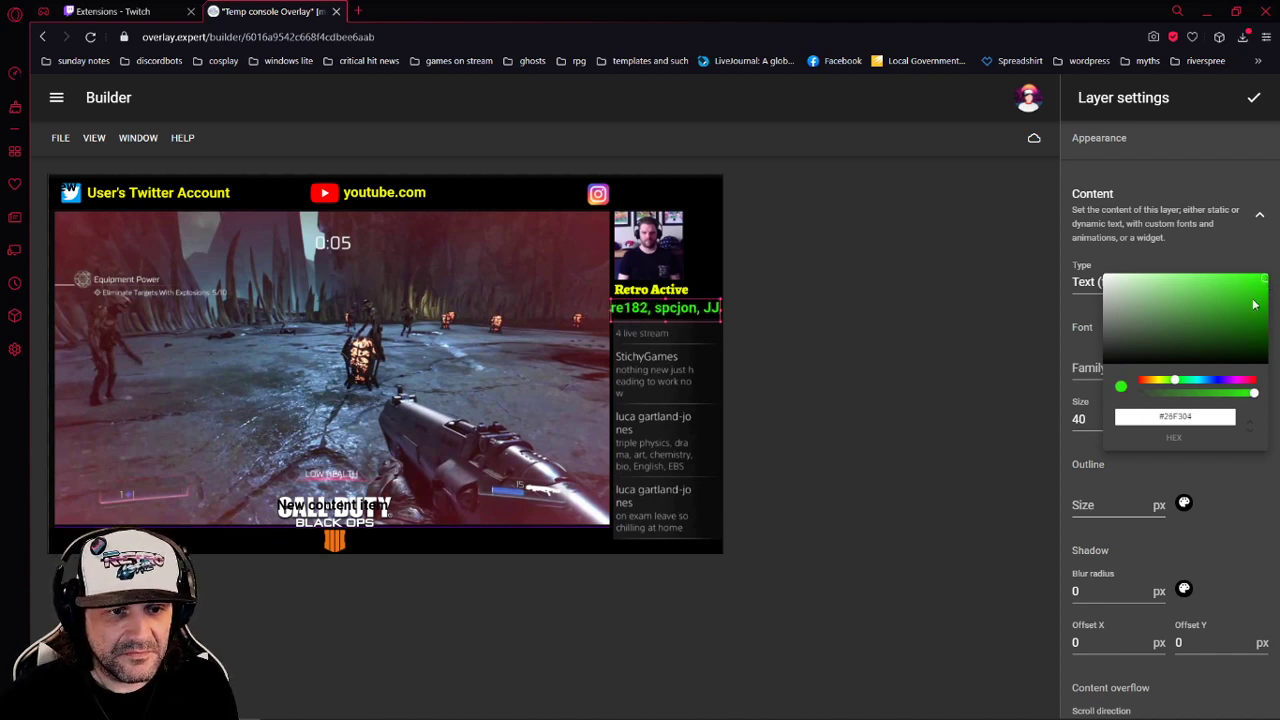
click(1246, 458)
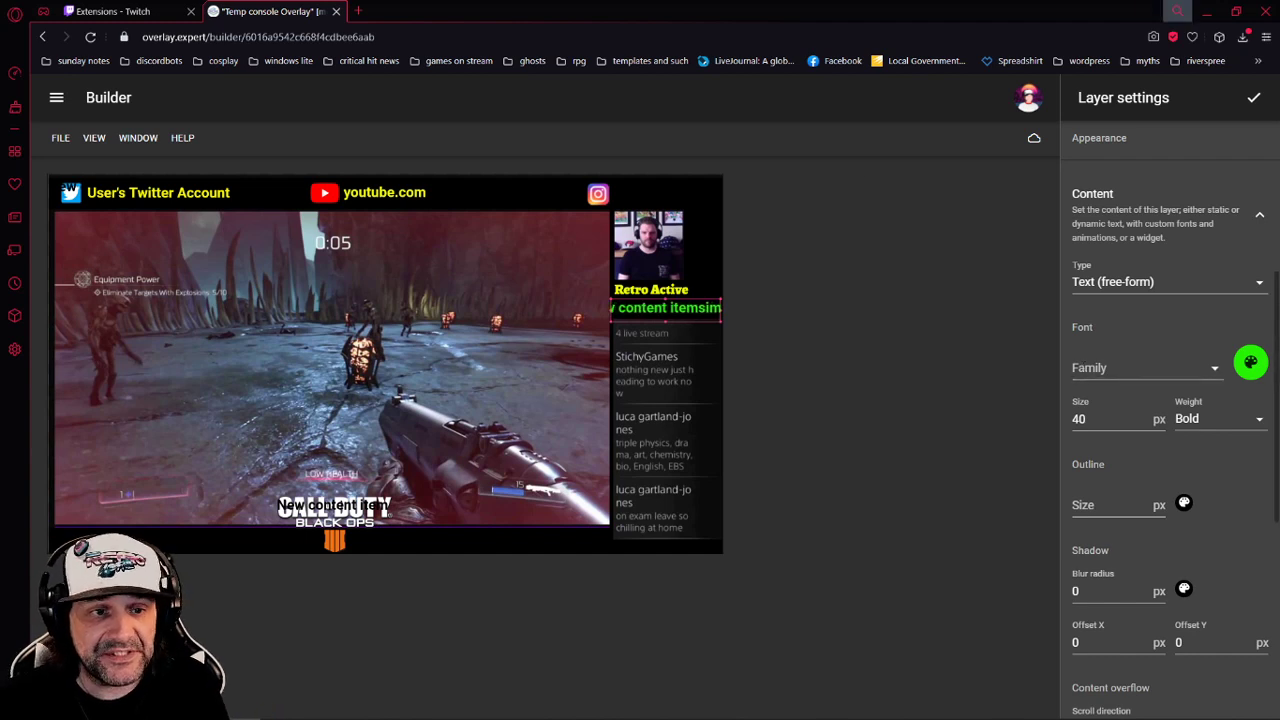
click(1253, 98)
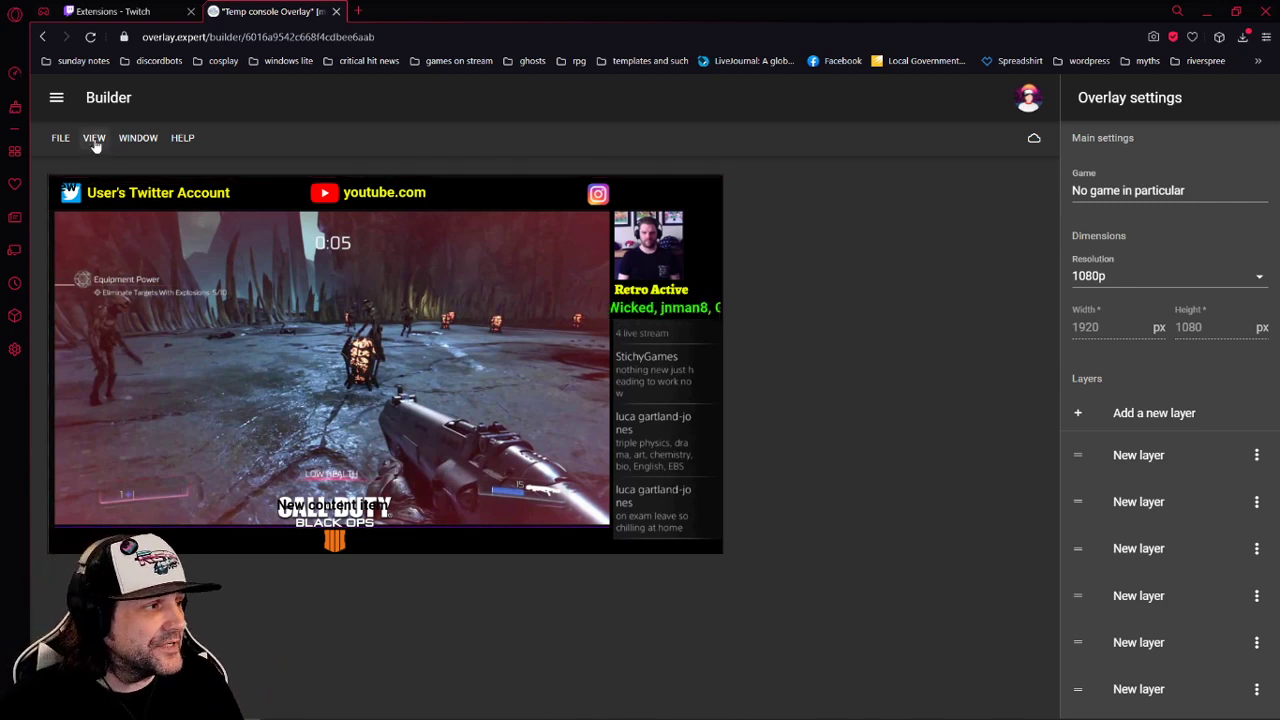
Save the overlay and open the sound browser
click(62, 139)
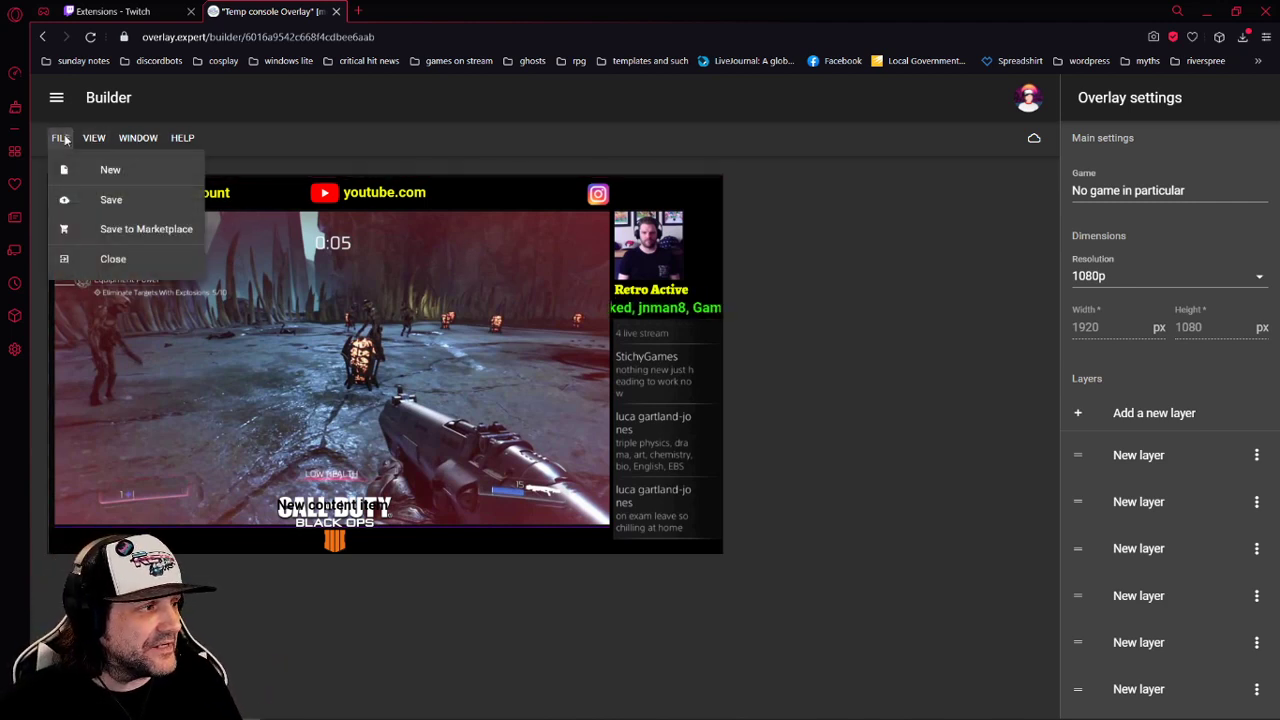
click(102, 202)
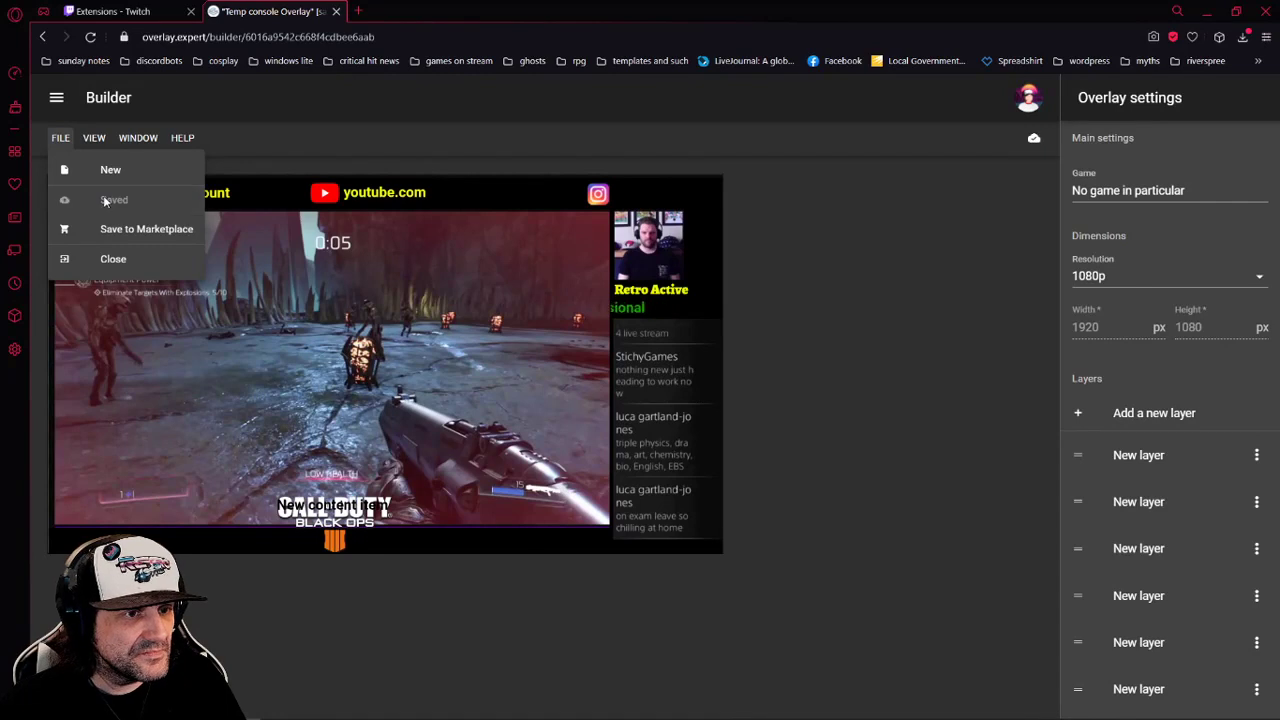
click(258, 155)
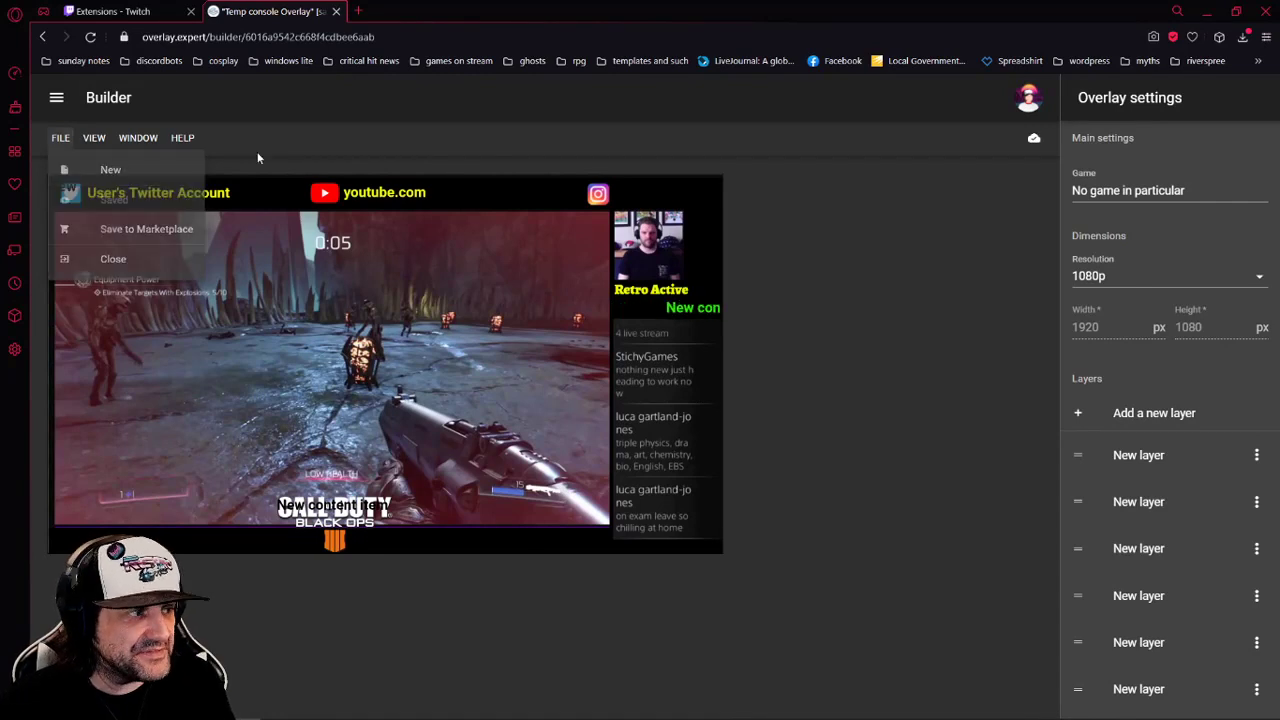
click(150, 141)
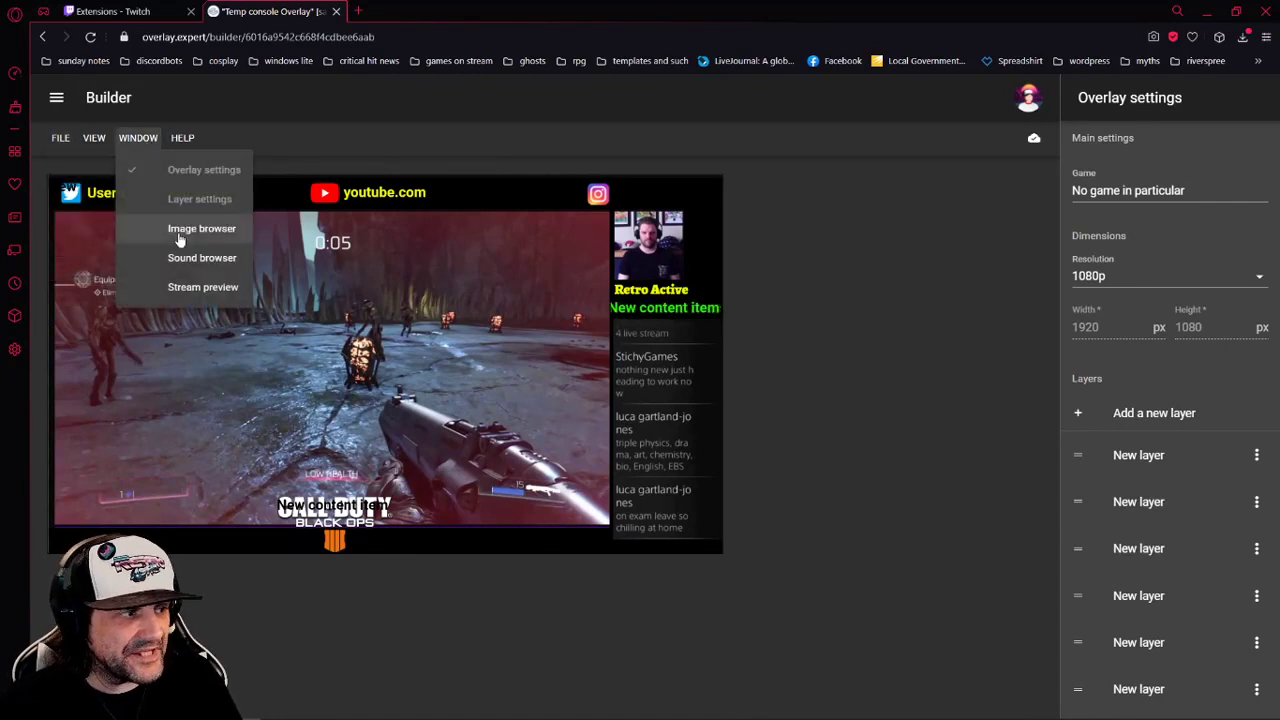
click(194, 270)
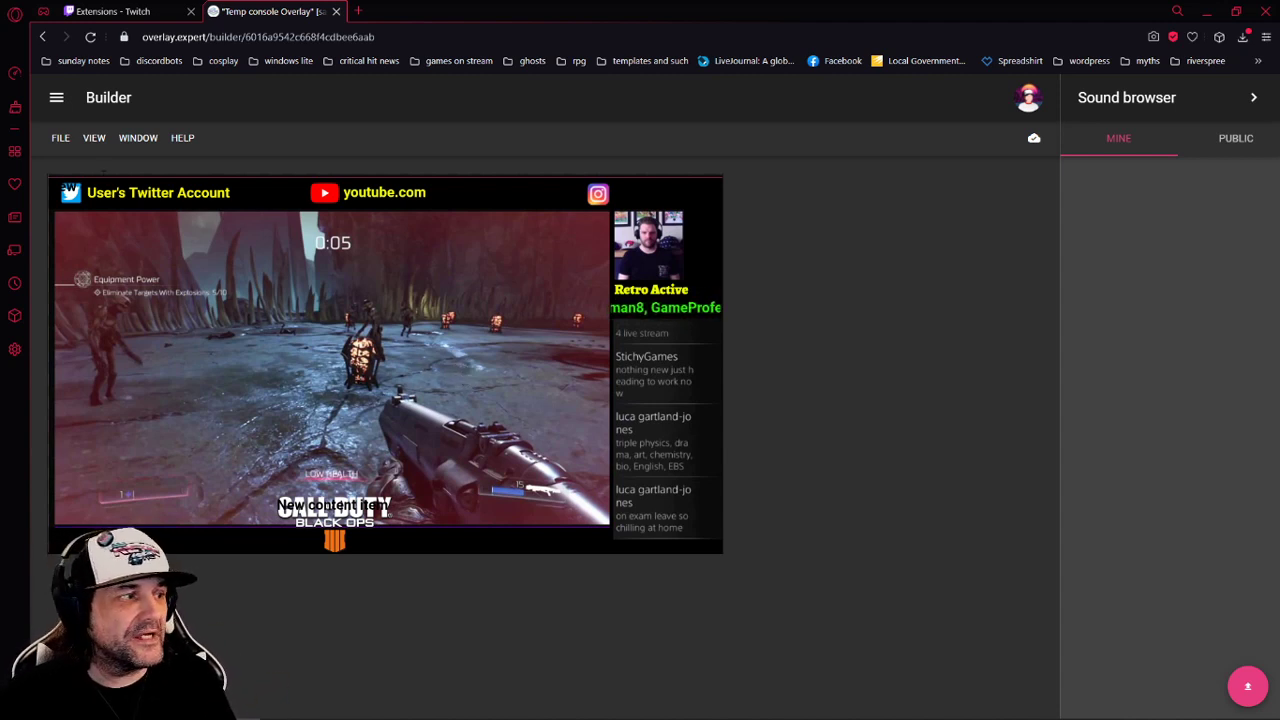
Close the overlay in the builder and preview Temp console Overlay from My overlays
click(60, 137)
click(113, 259)
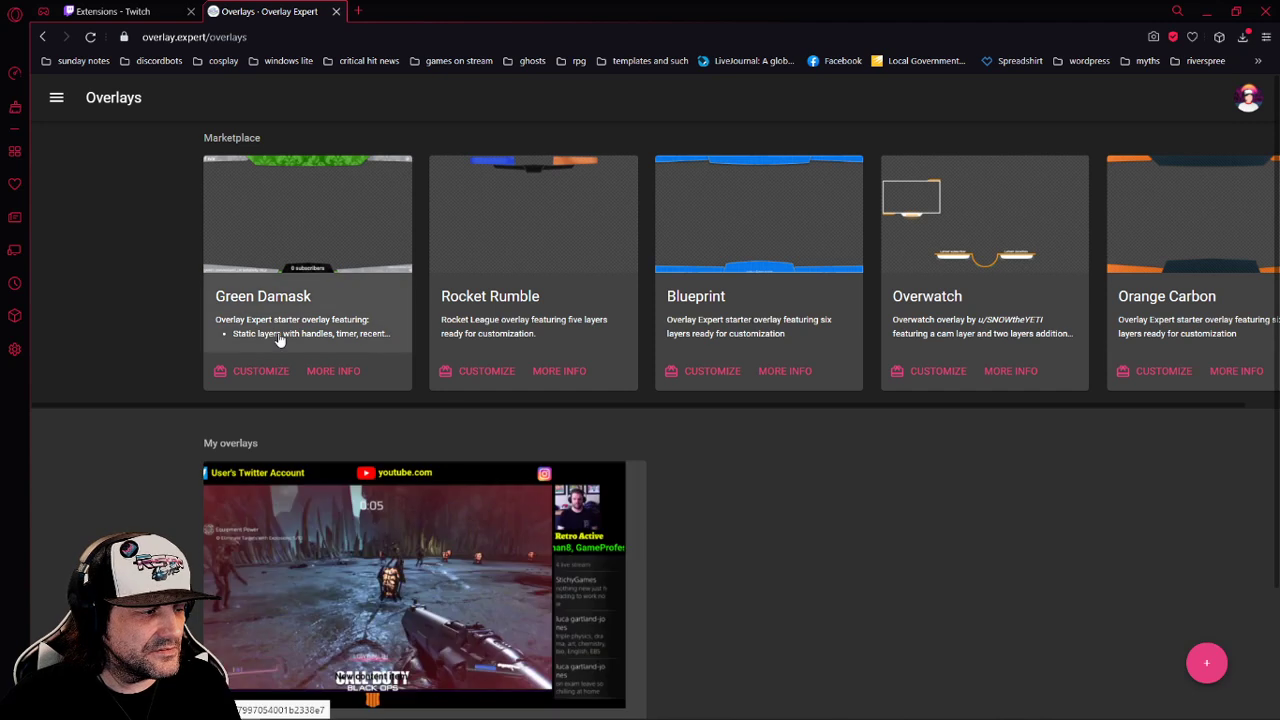
scroll(418, 461, down, 1)
scroll(418, 461, down, 1)
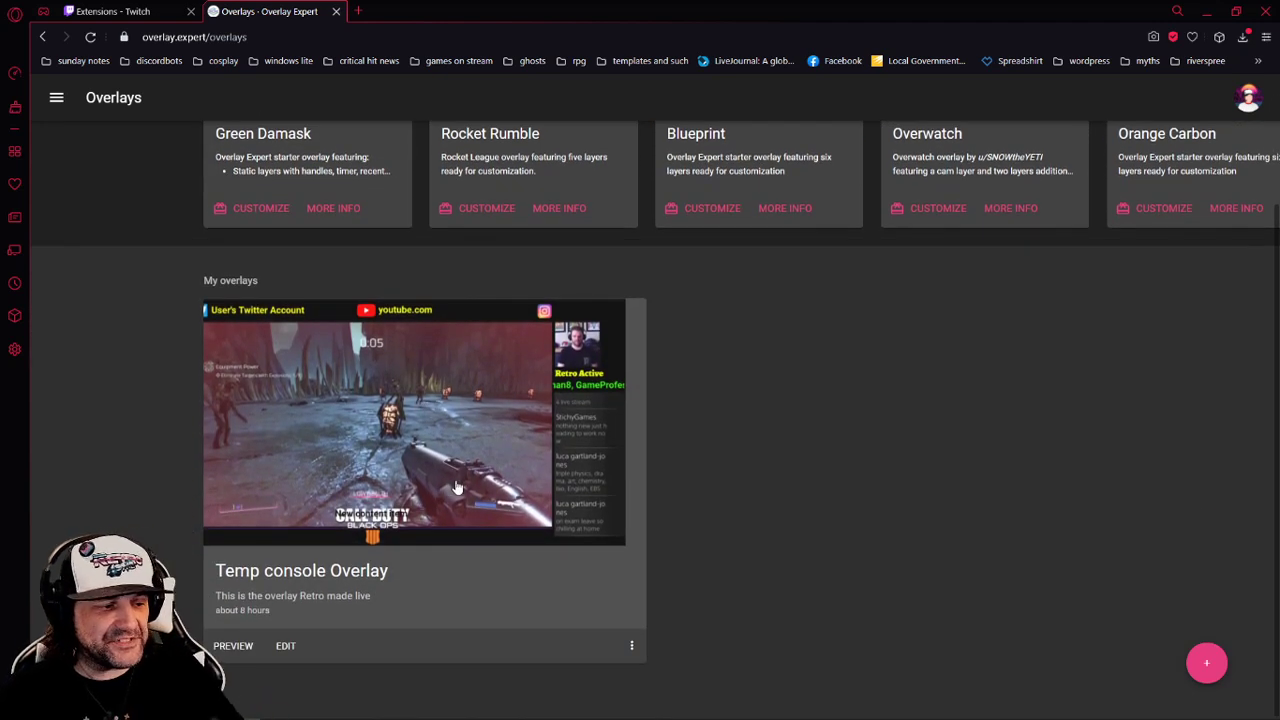
click(235, 645)
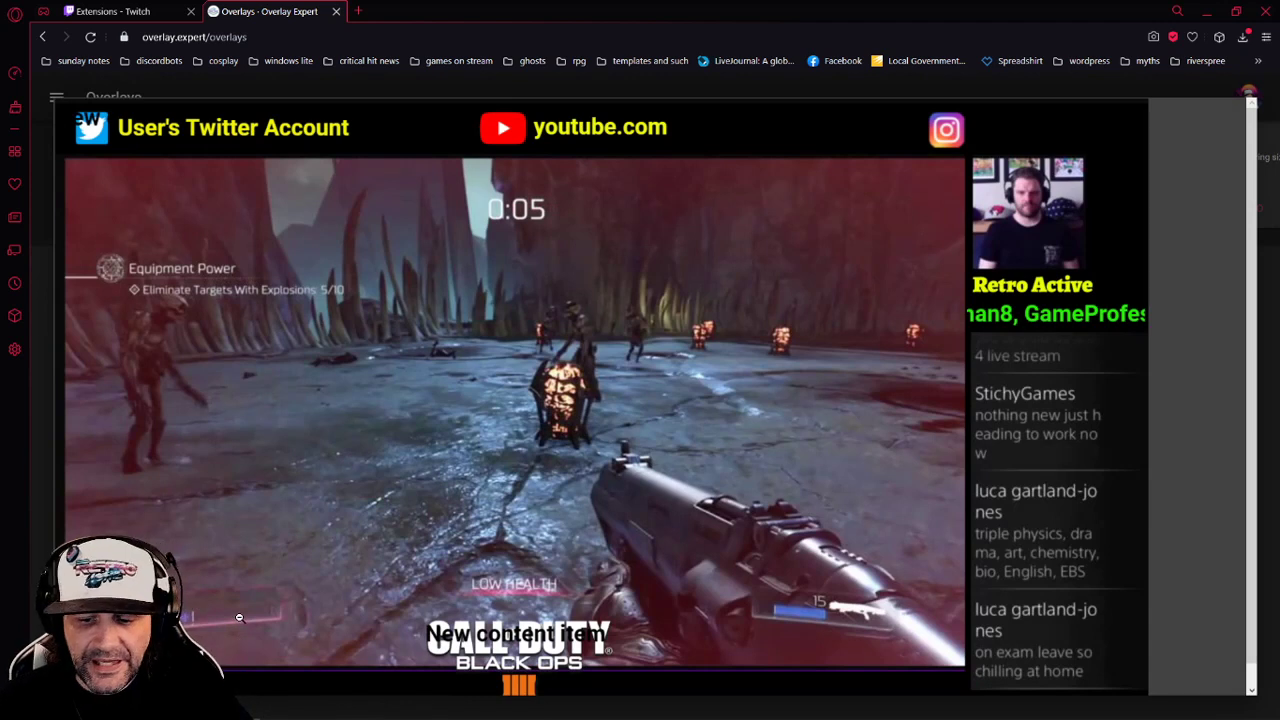